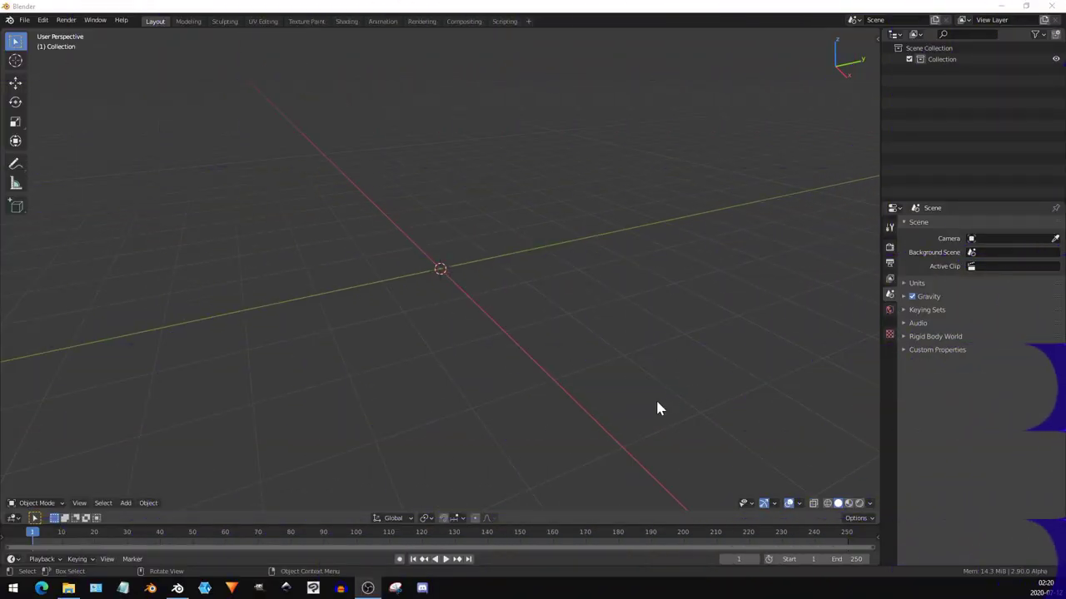
- Add a plane, then in front view rotate it 90° about X and scale it to 0.5
key(shift+a)
mouse_move(392, 280)
click(496, 282)
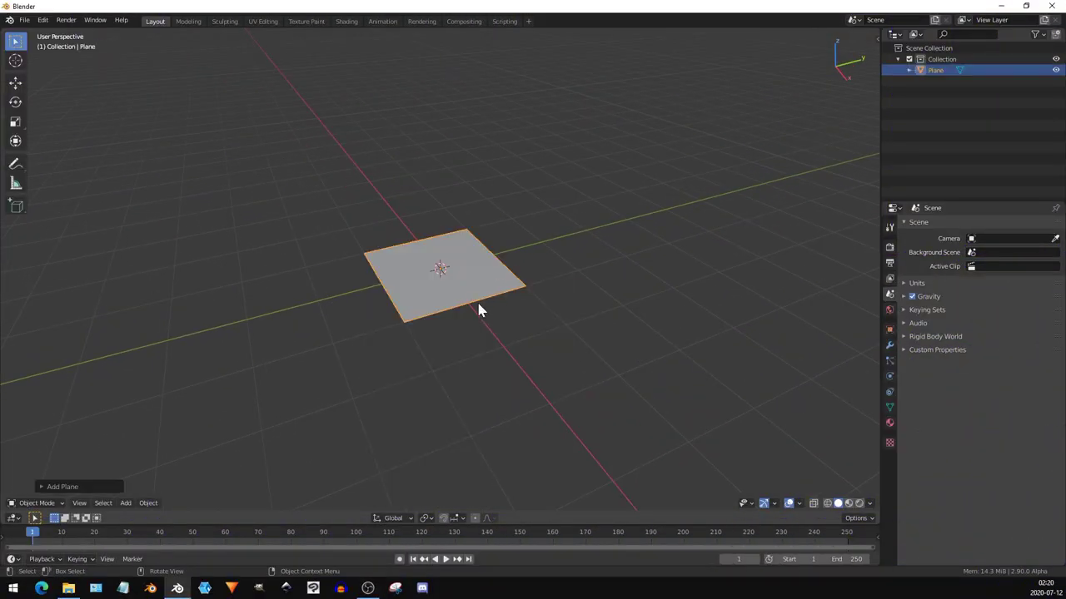
key(KP_1)
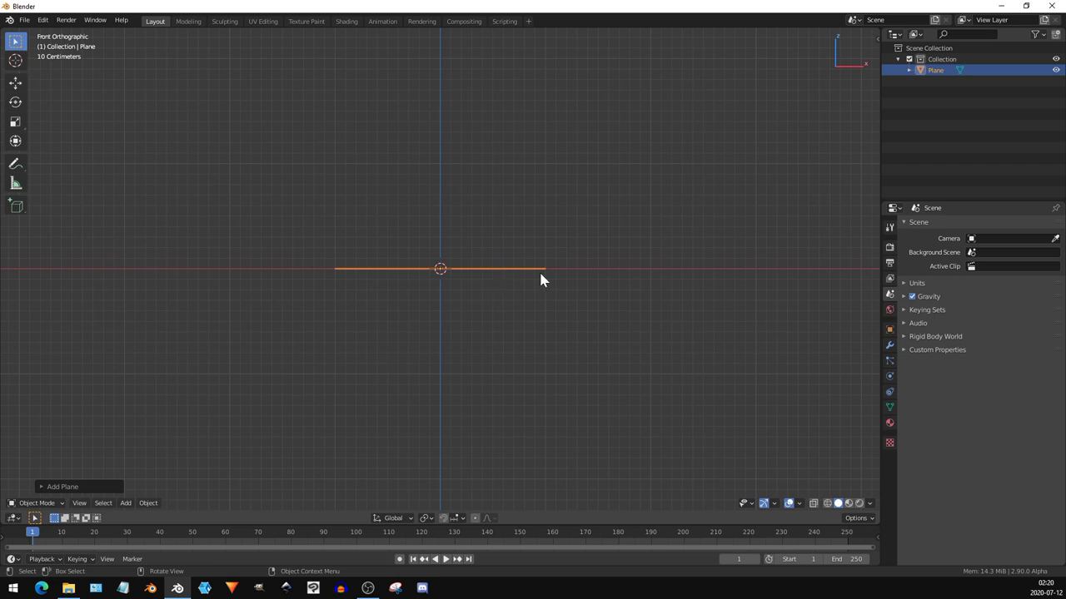
key(Tab)
text(r)
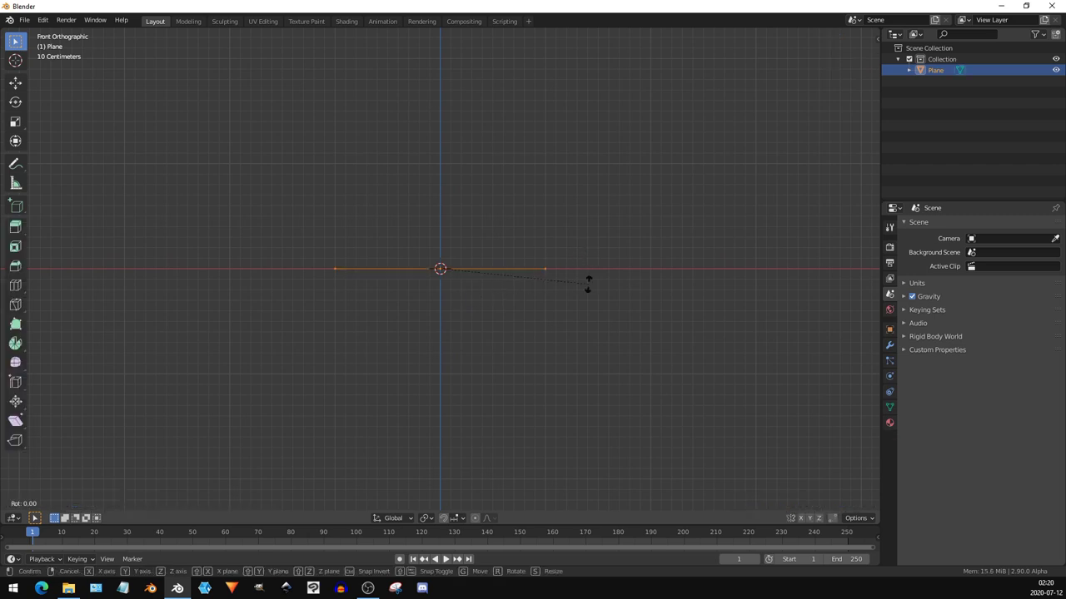
text(x90)
key(Return)
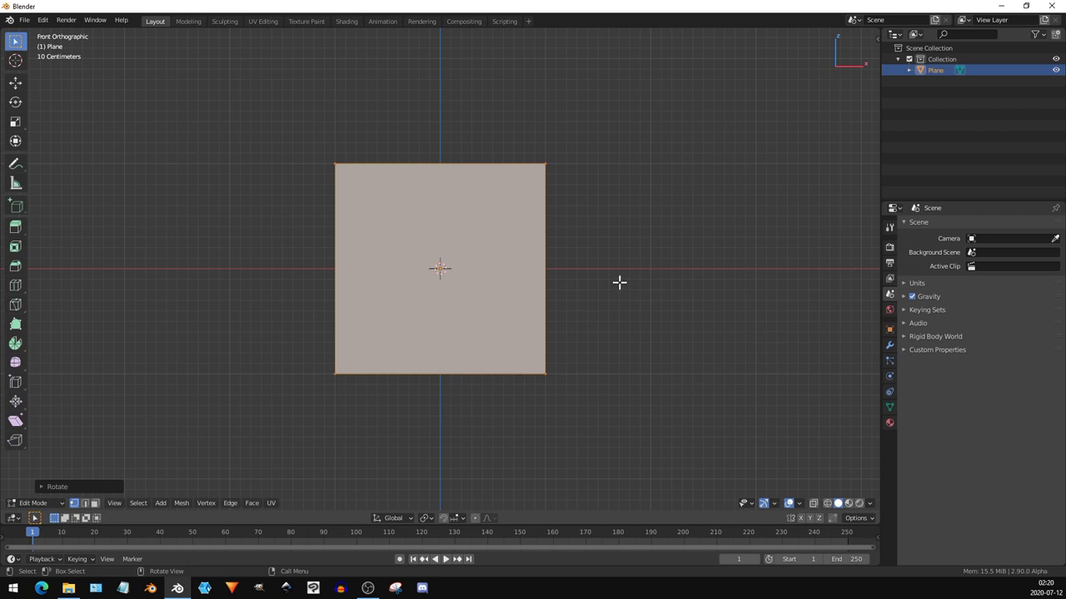
text(s.5)
key(Return)
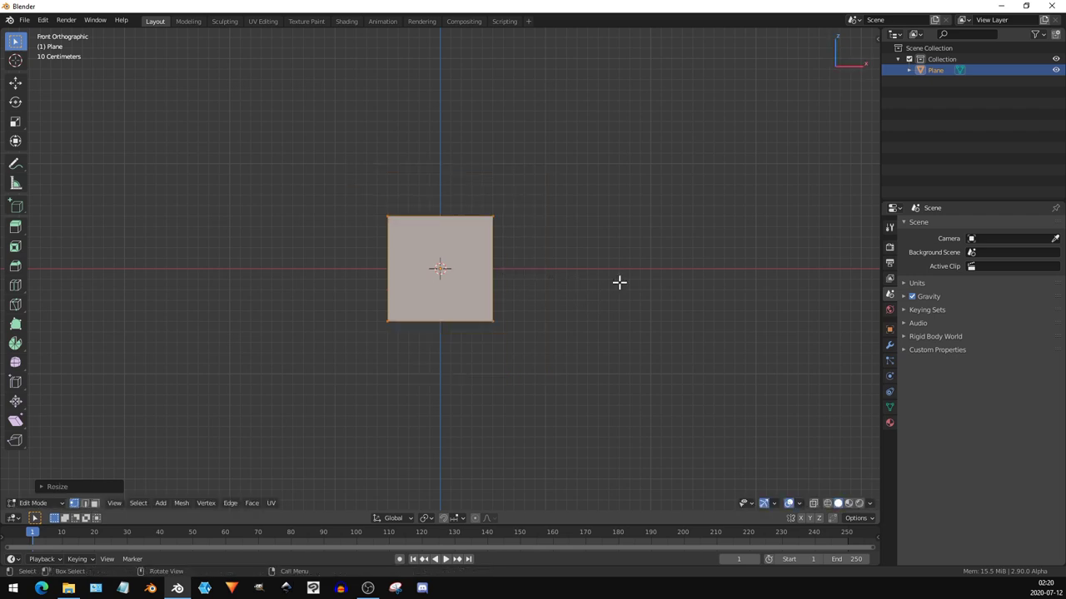
- Raise the plane along Z onto the ground line and select its top two vertices
key(g)
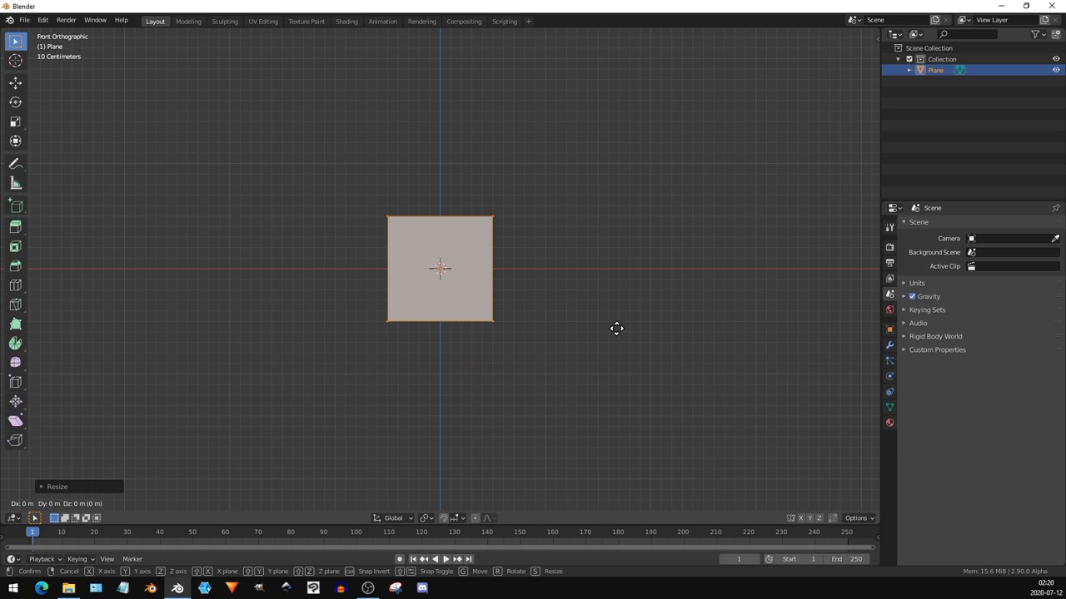
key(z)
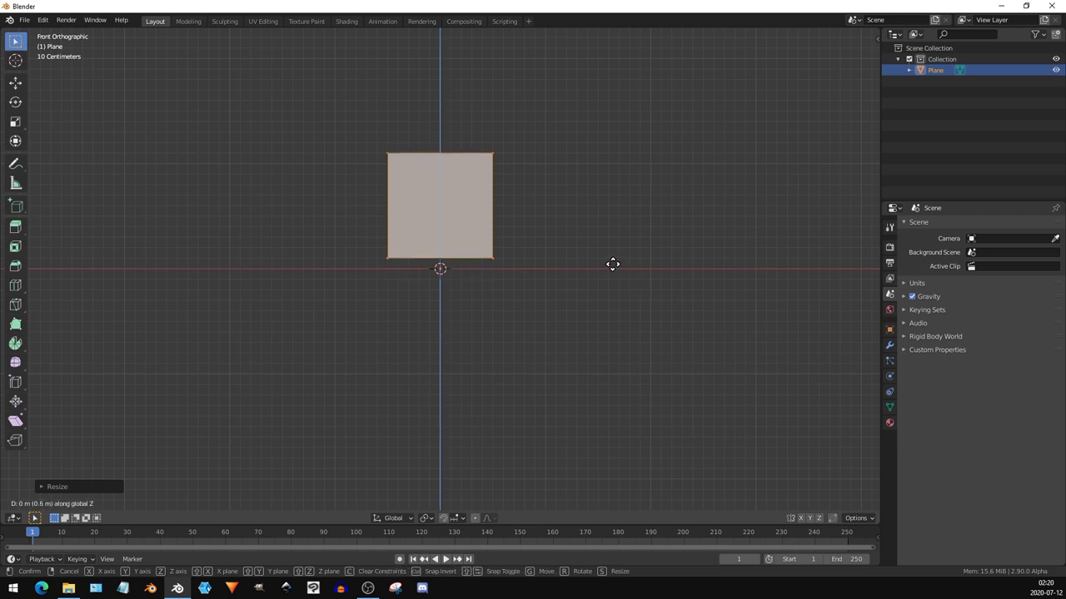
click(613, 278)
key(Tab)
scroll(476, 271, up, 5)
scroll(475, 272, down, 3)
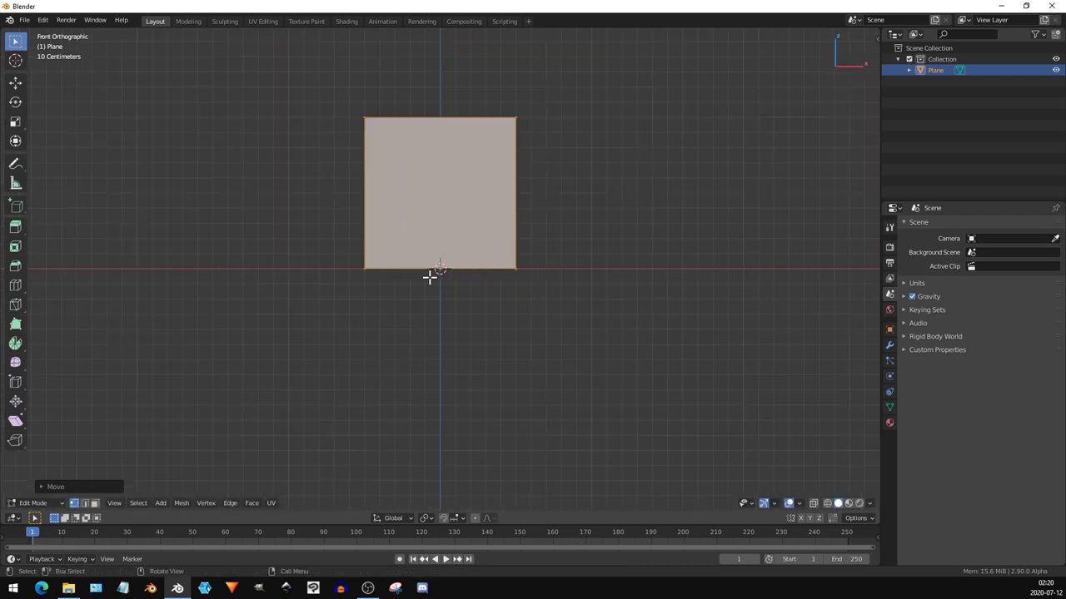
drag(574, 77, 353, 157)
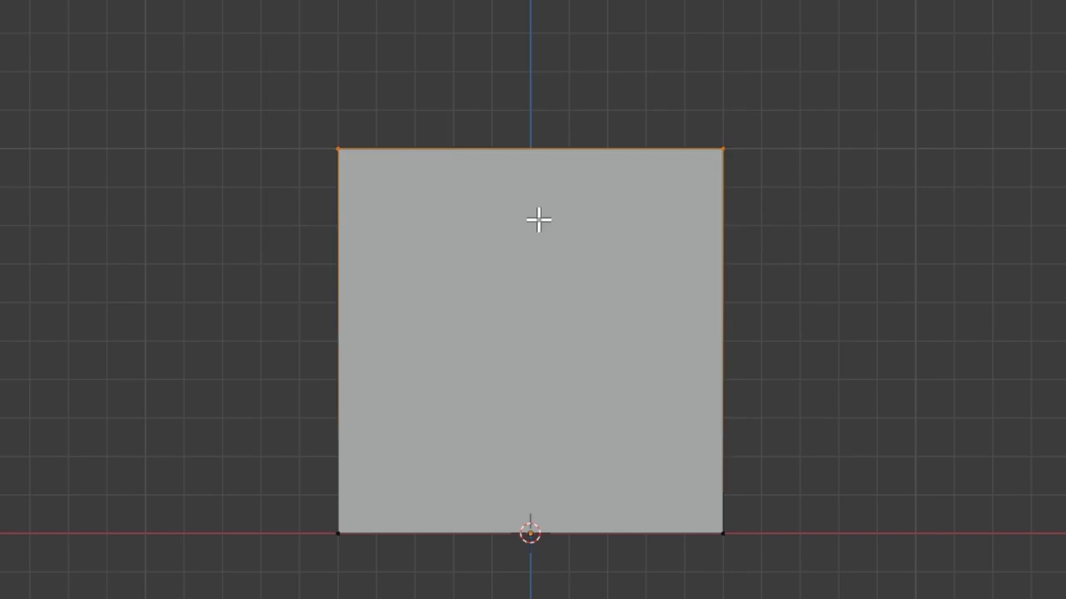
- Hook the selected top vertices to a new empty and test-move it
key(ctrl+h)
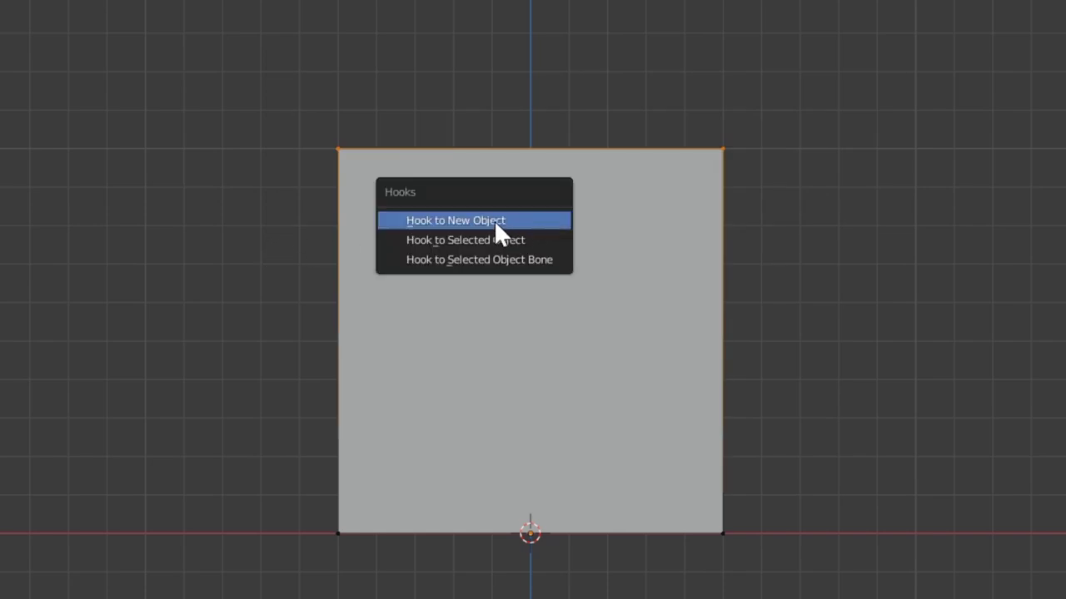
click(495, 222)
key(g)
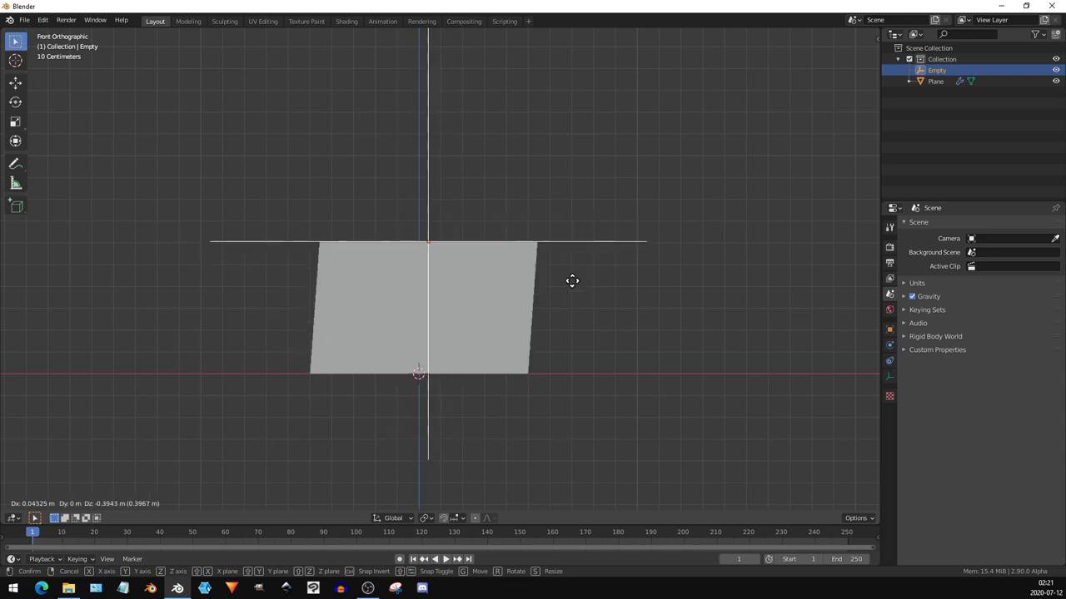
key(Escape)
- Rename the plane 'meter' and the hook empty 'meter_aspect'
click(516, 296)
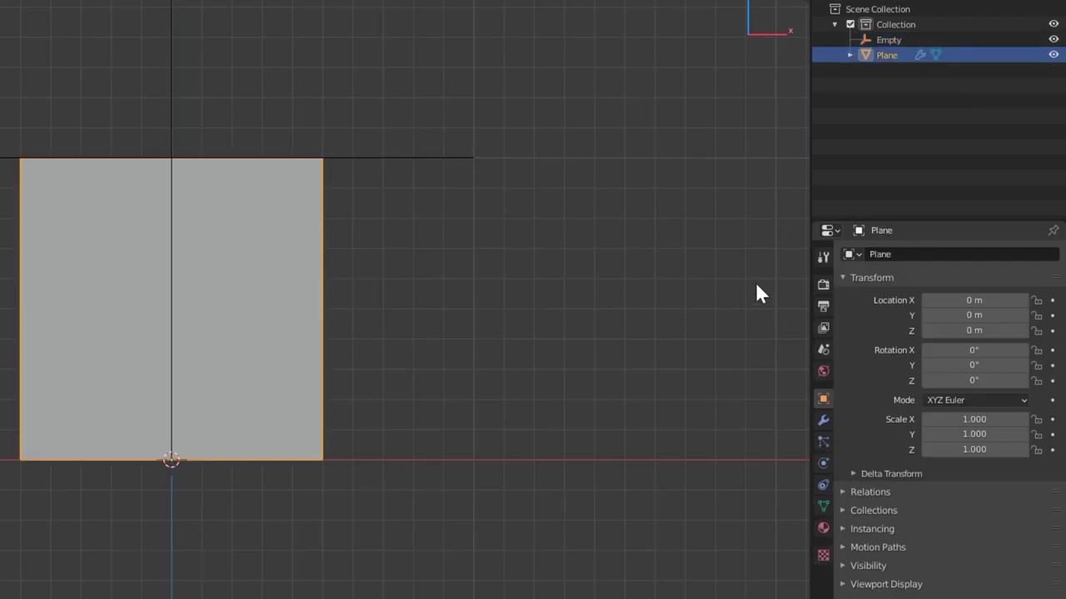
click(922, 250)
text(meter)
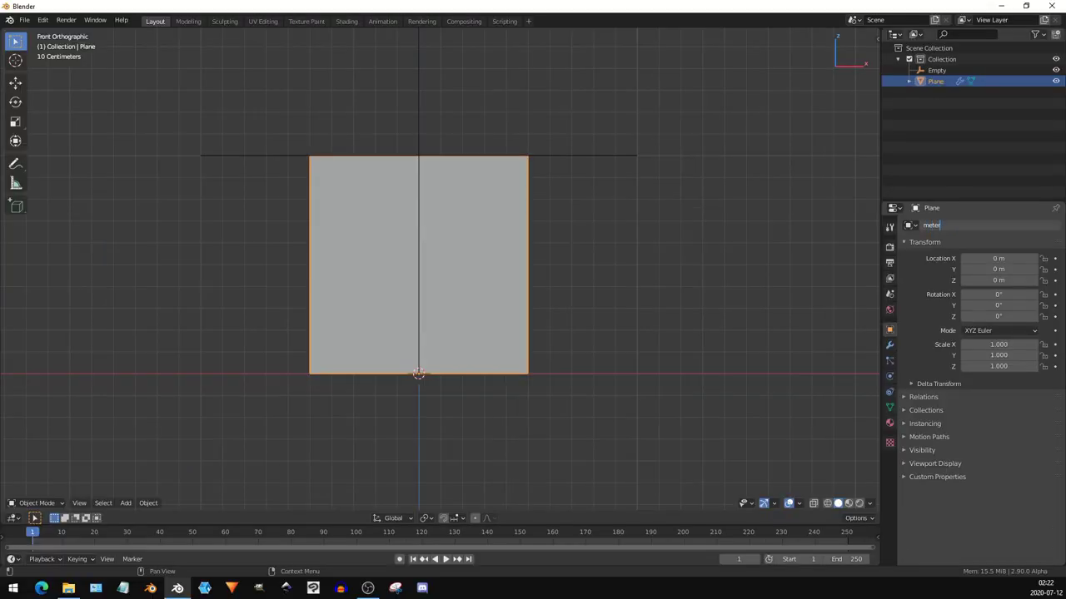
key(Return)
click(637, 157)
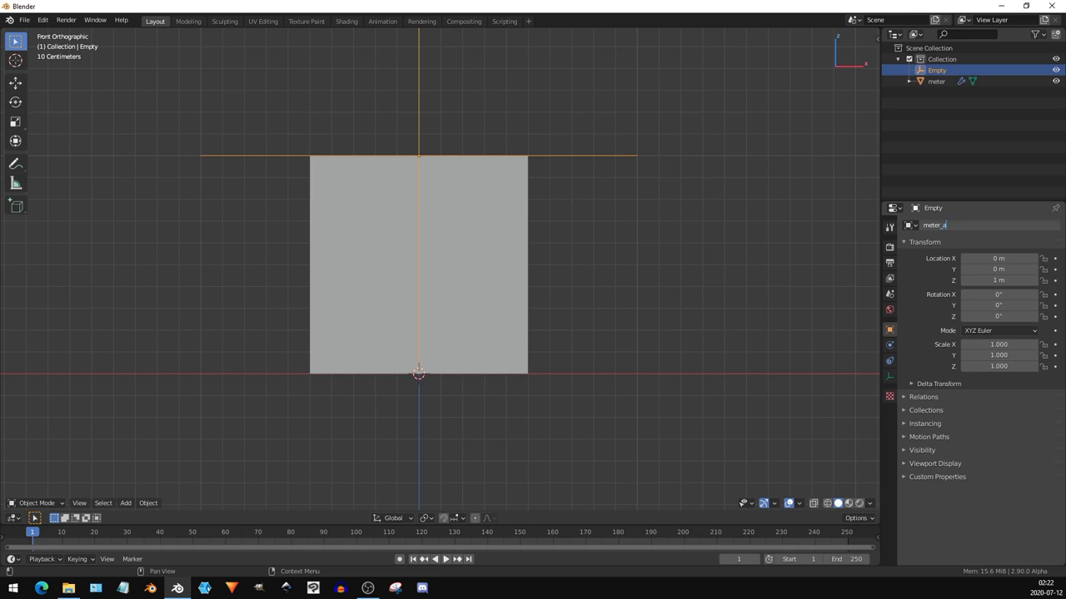
text(meter_aspect)
key(Return)
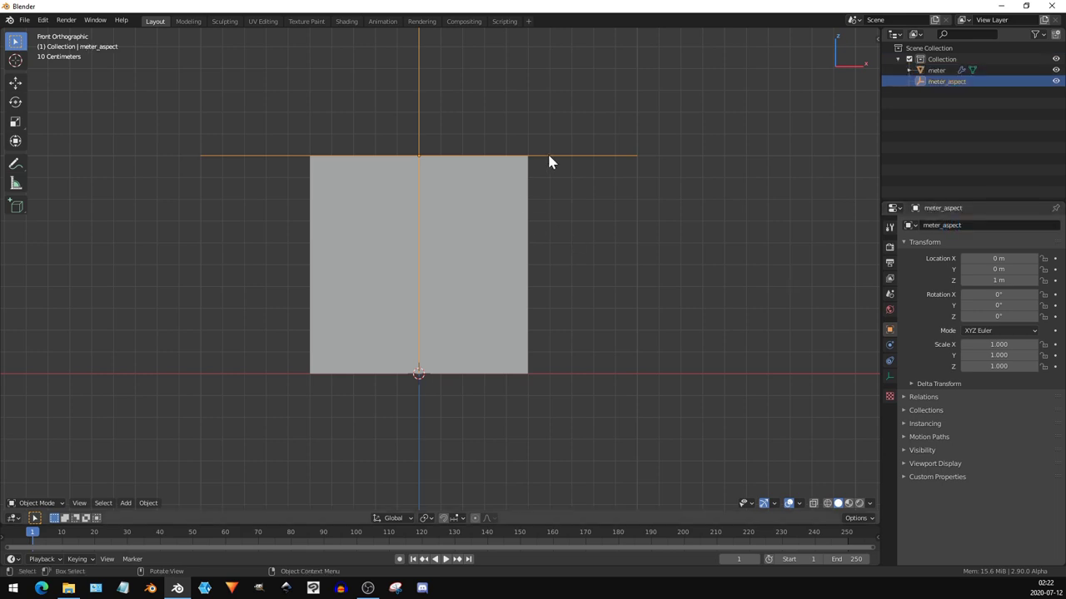
- Parent meter_aspect to the meter plane
click(511, 195)
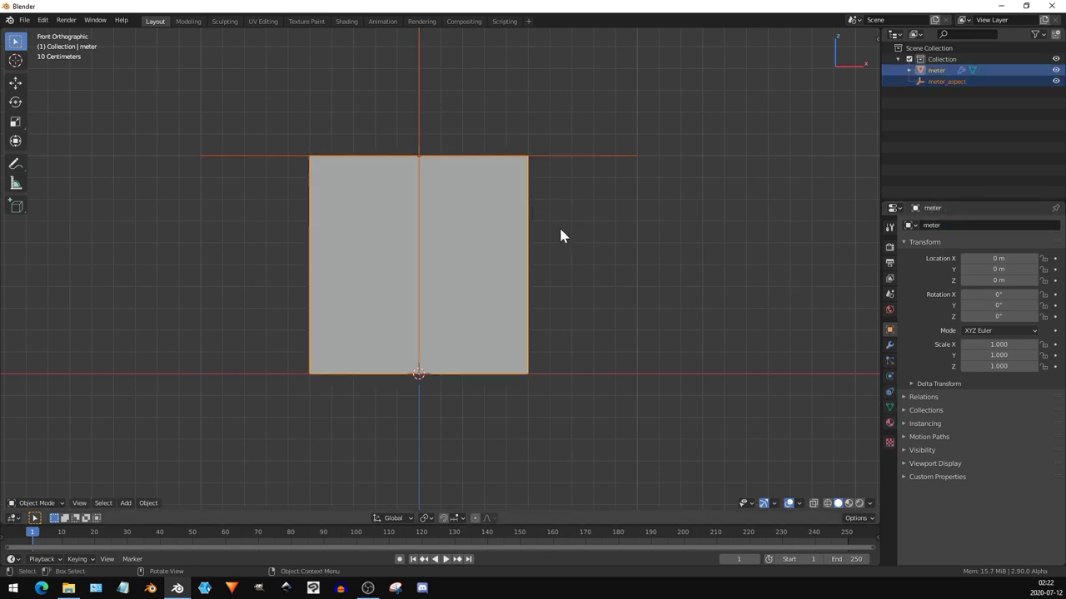
key(ctrl+p)
click(542, 229)
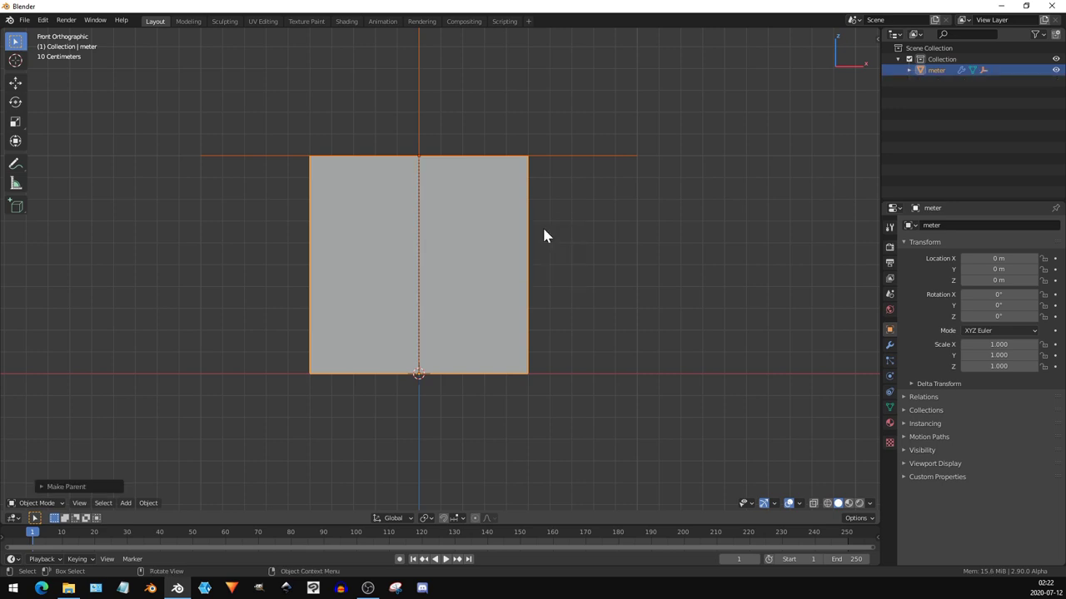
- Test-move the meter and meter_aspect, including a vertical stretch, to check how the plane follows
key(g)
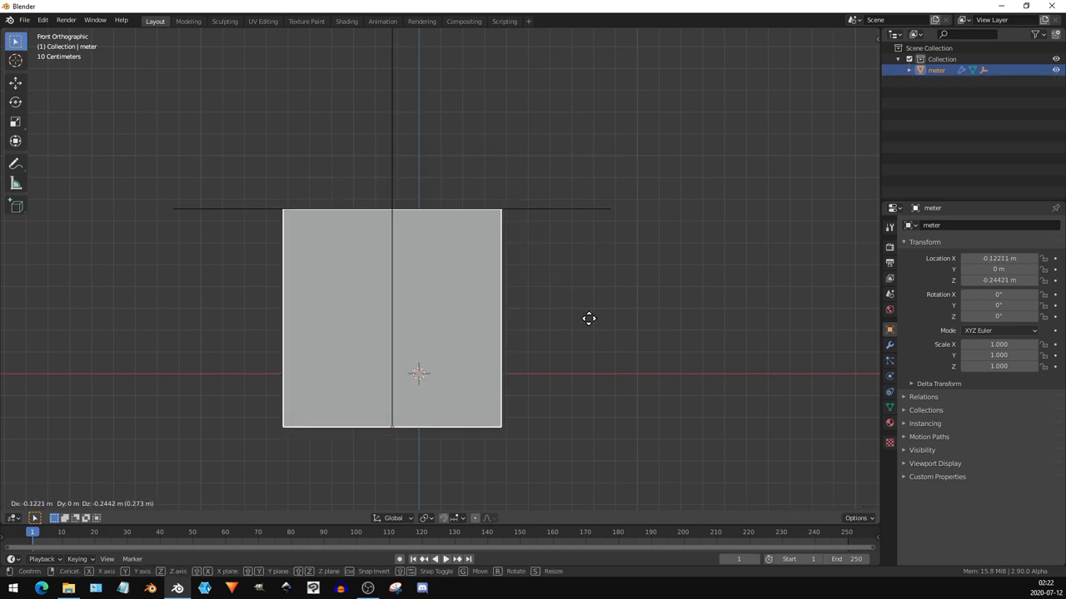
key(Escape)
click(605, 158)
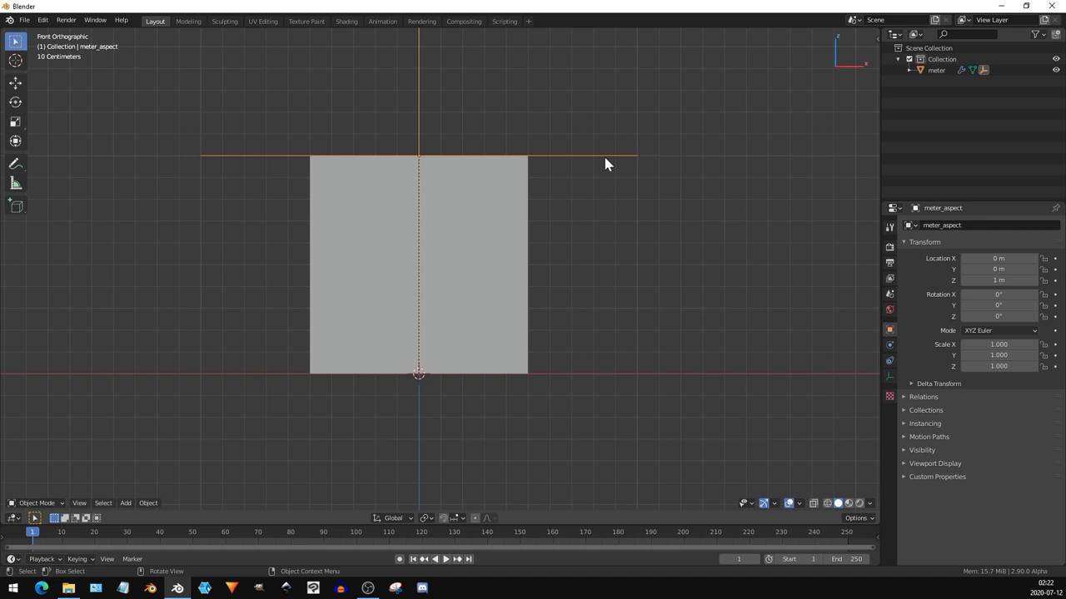
key(g)
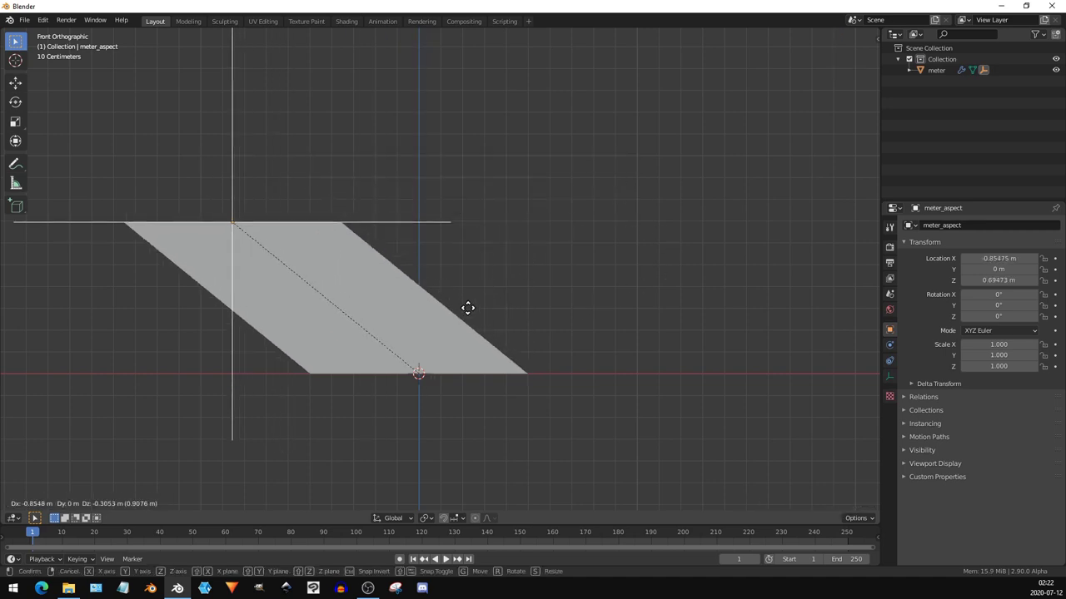
key(Escape)
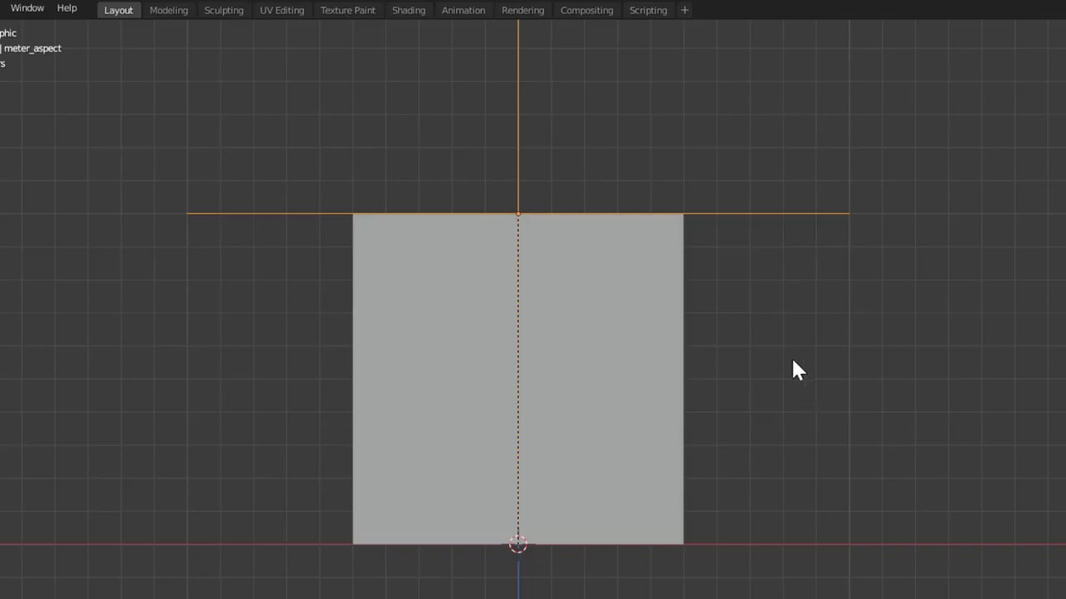
key(s)
key(z)
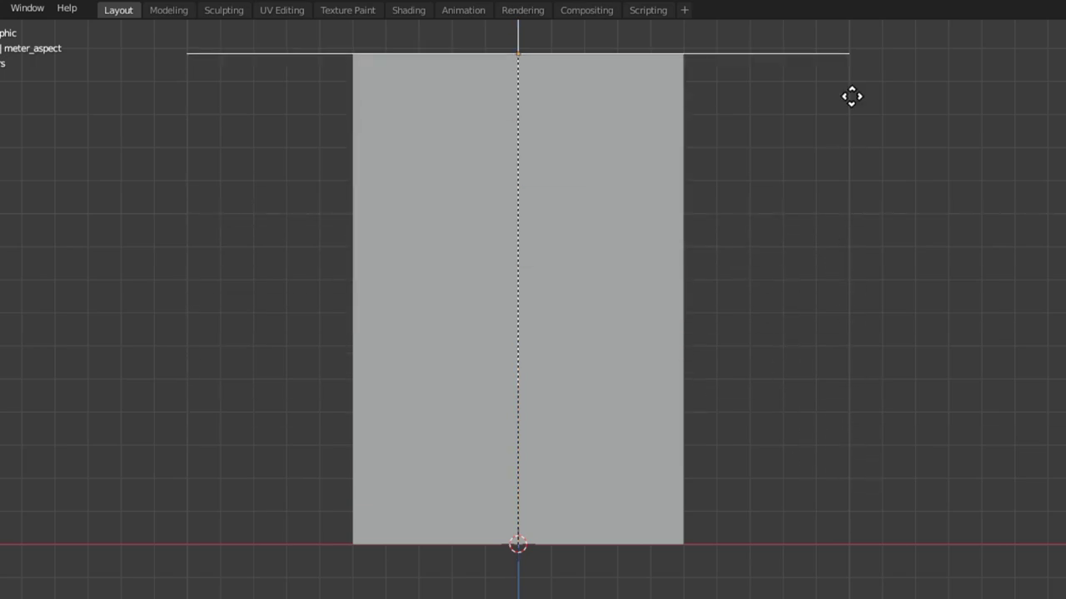
key(Escape)
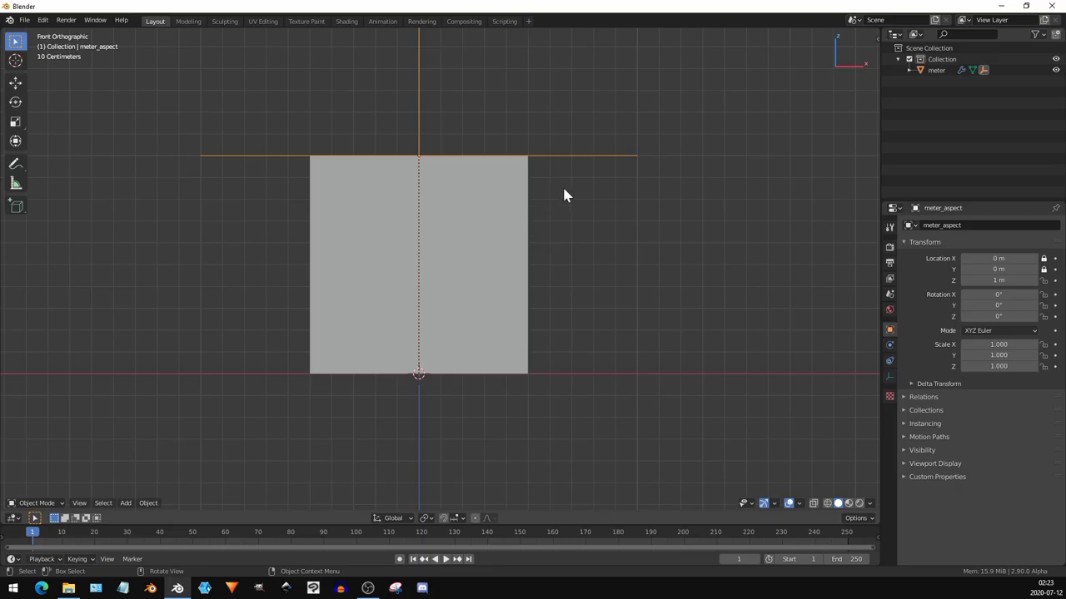
key(g)
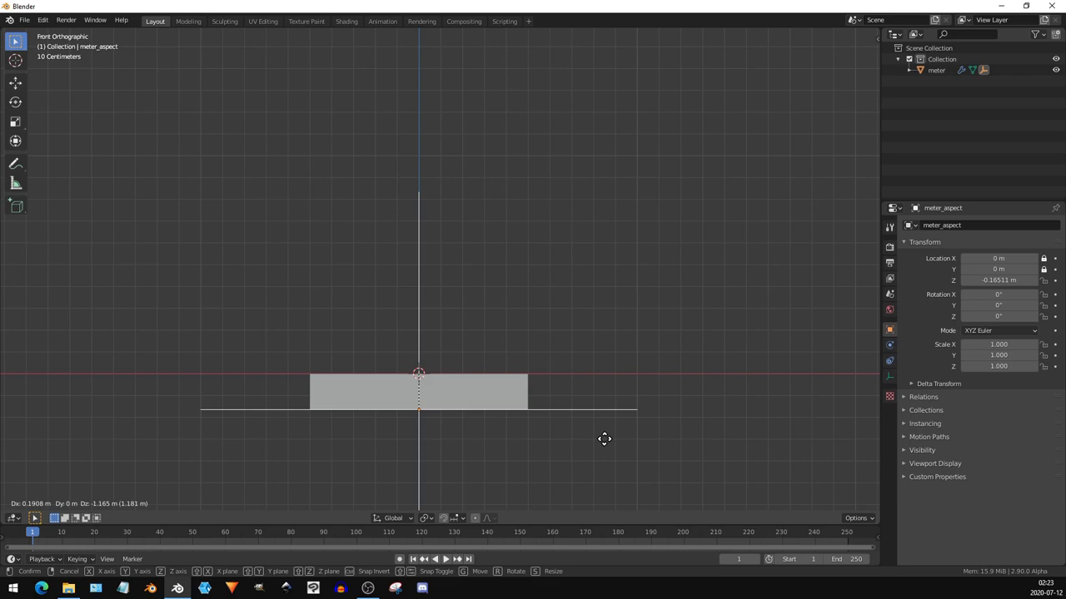
- Add a Limit Location constraint to meter_aspect with Minimum Z enabled and test it
click(751, 238)
click(889, 360)
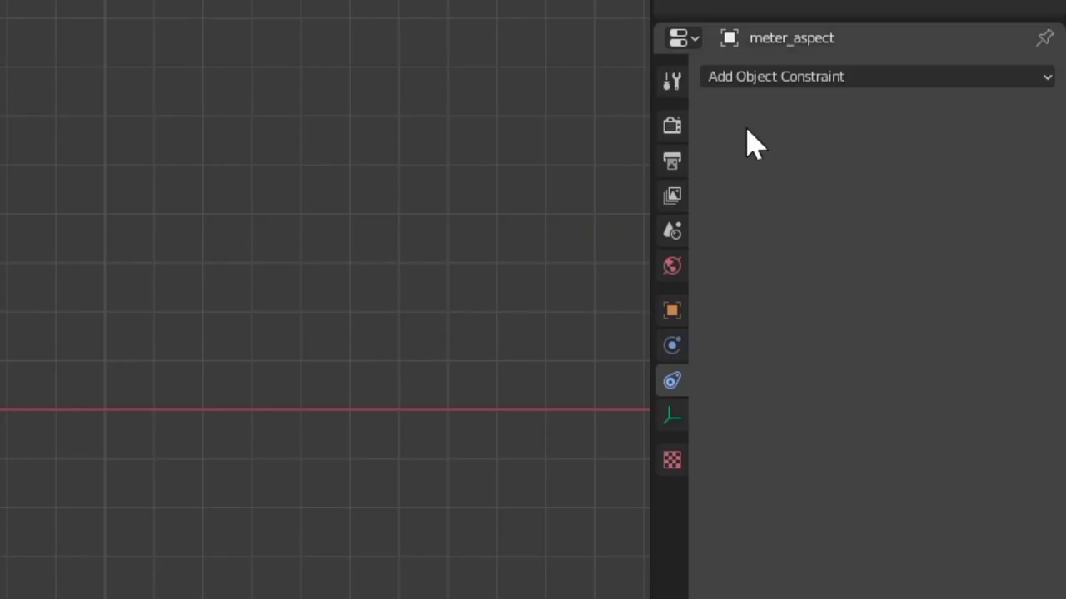
click(766, 82)
click(673, 271)
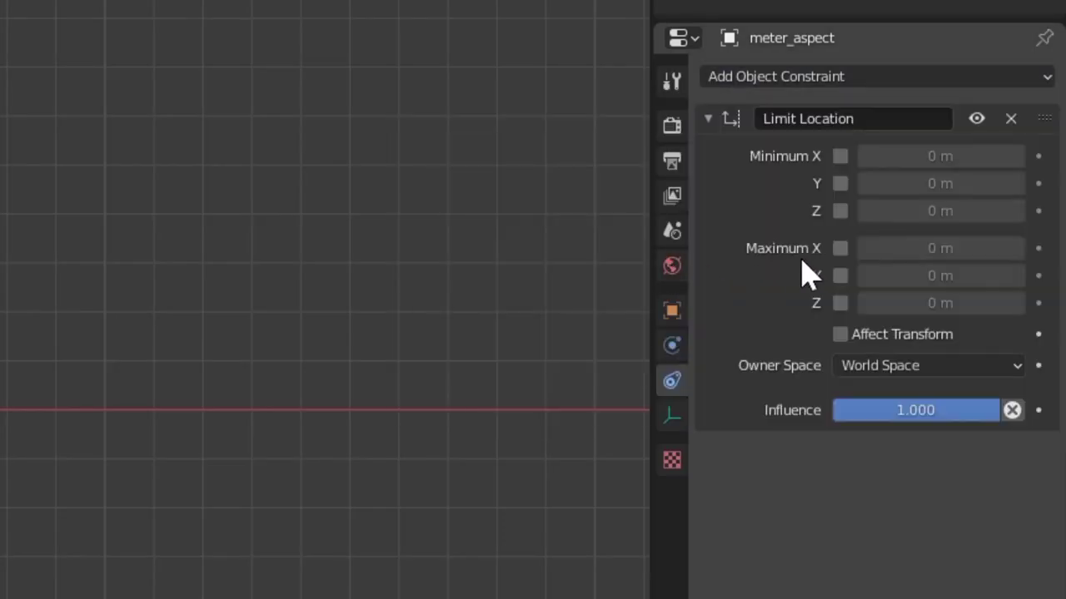
click(840, 211)
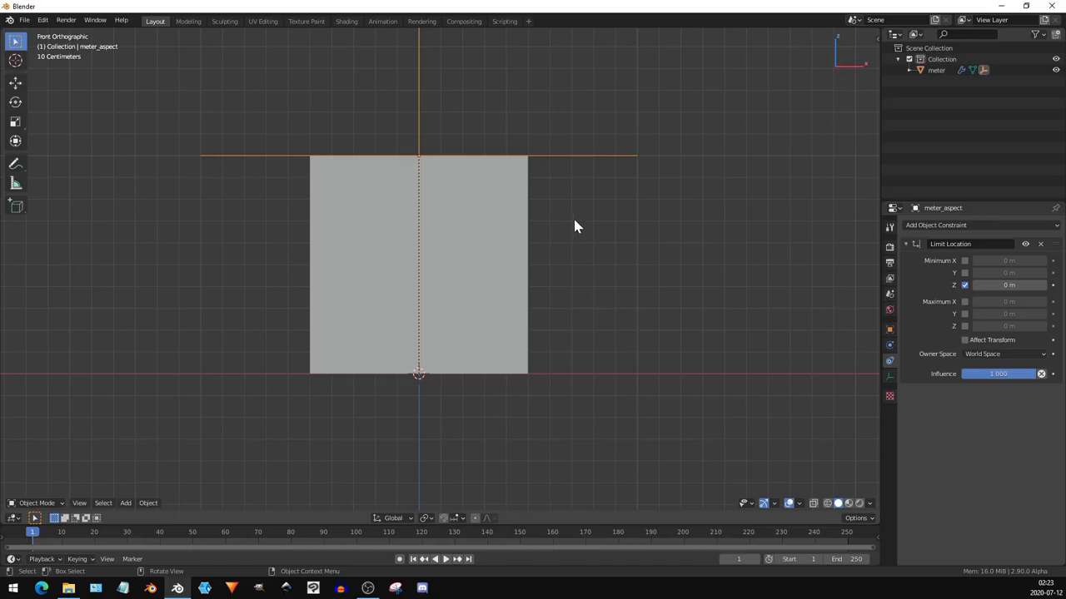
key(g)
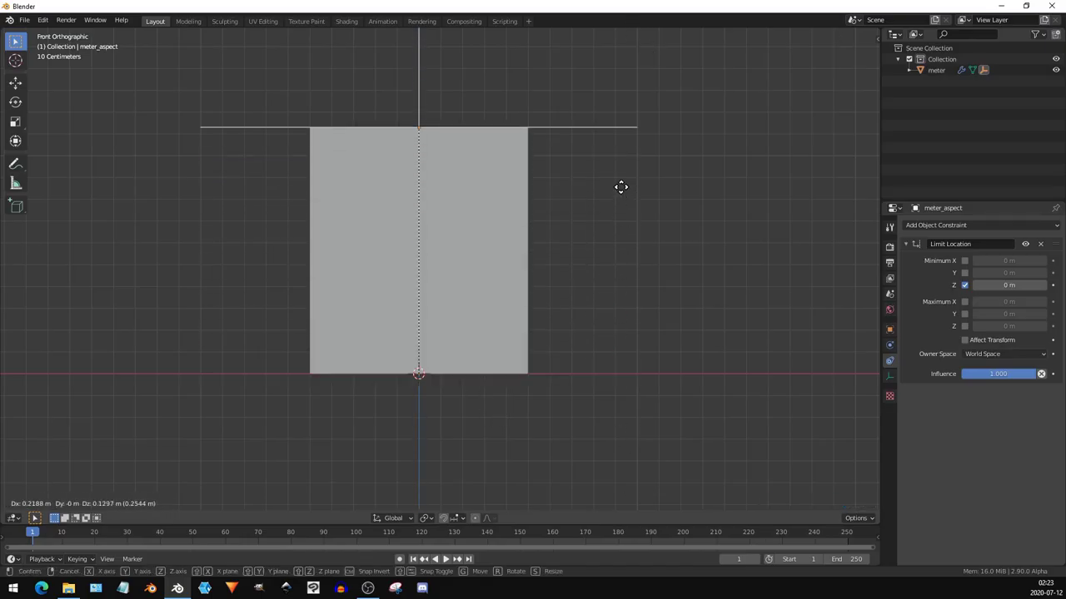
right_click(653, 287)
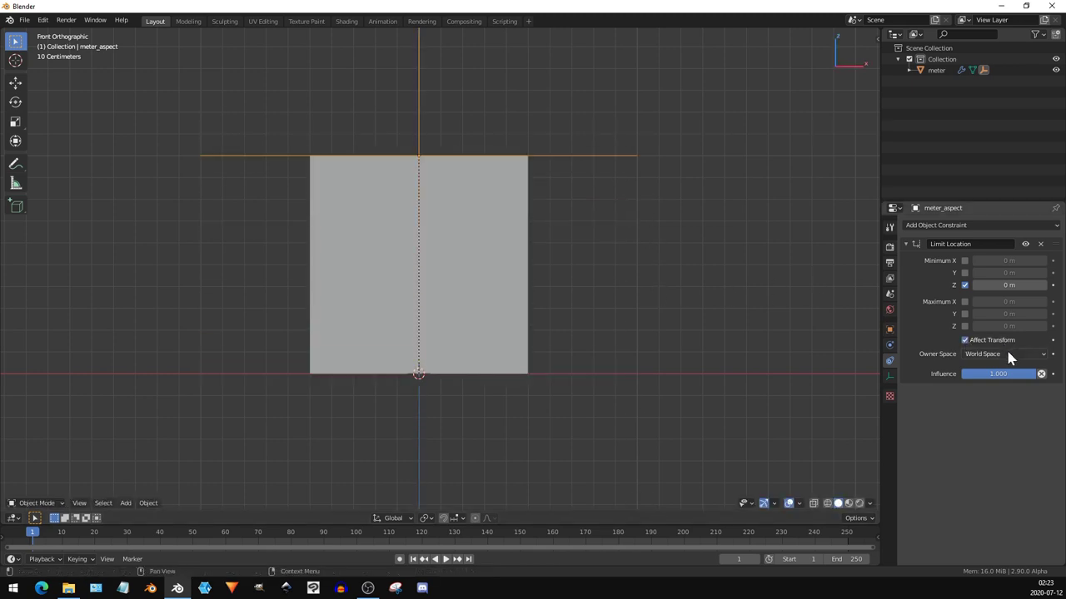
- Set the constraint's Owner Space to Local Space and enter 0.05 as Minimum Z
click(1006, 354)
click(1003, 381)
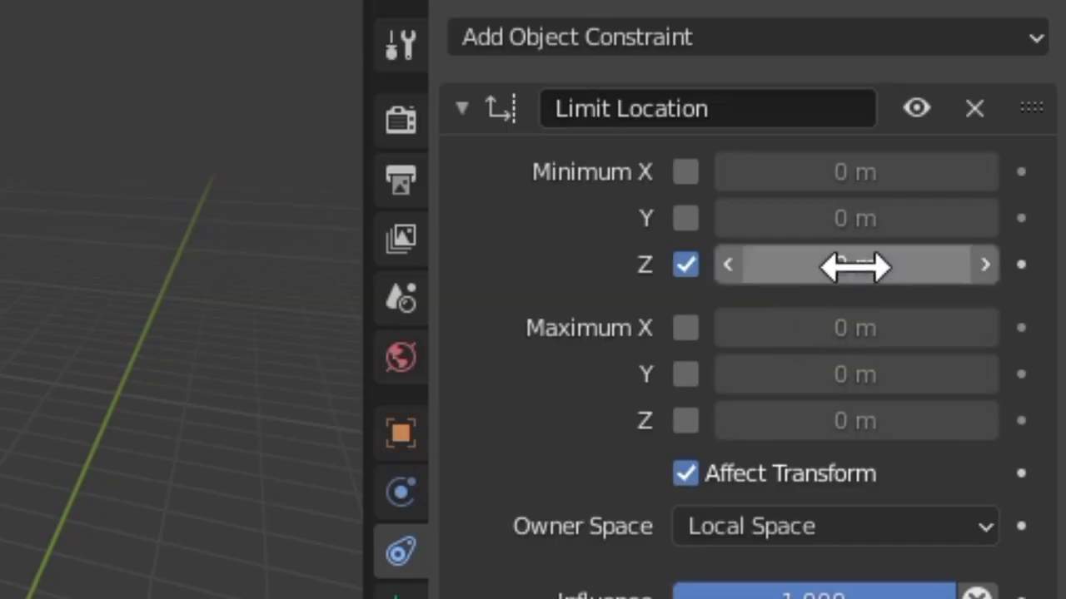
click(1009, 285)
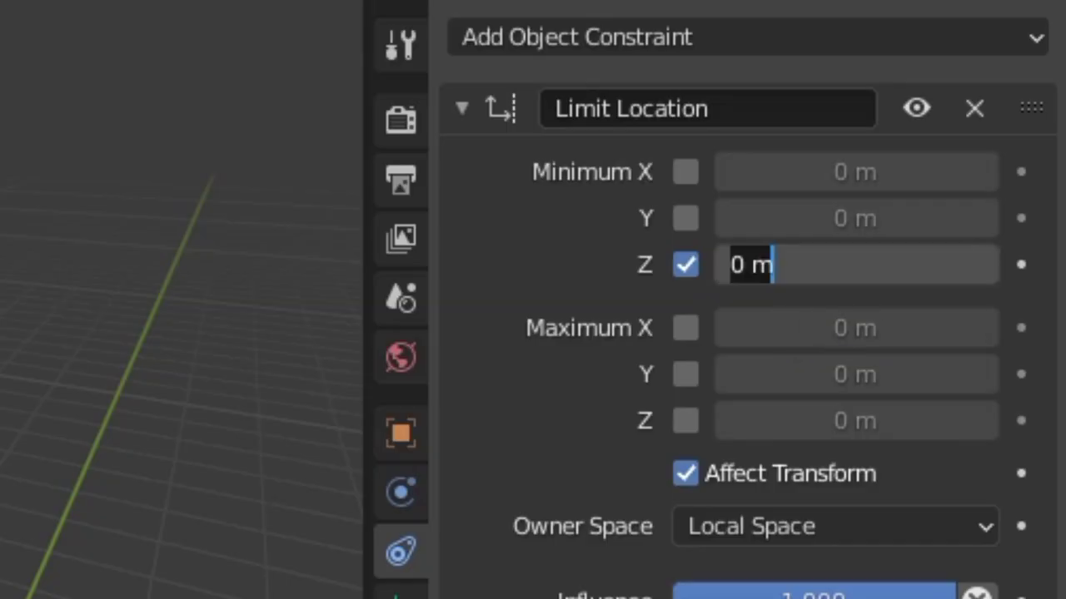
click(745, 264)
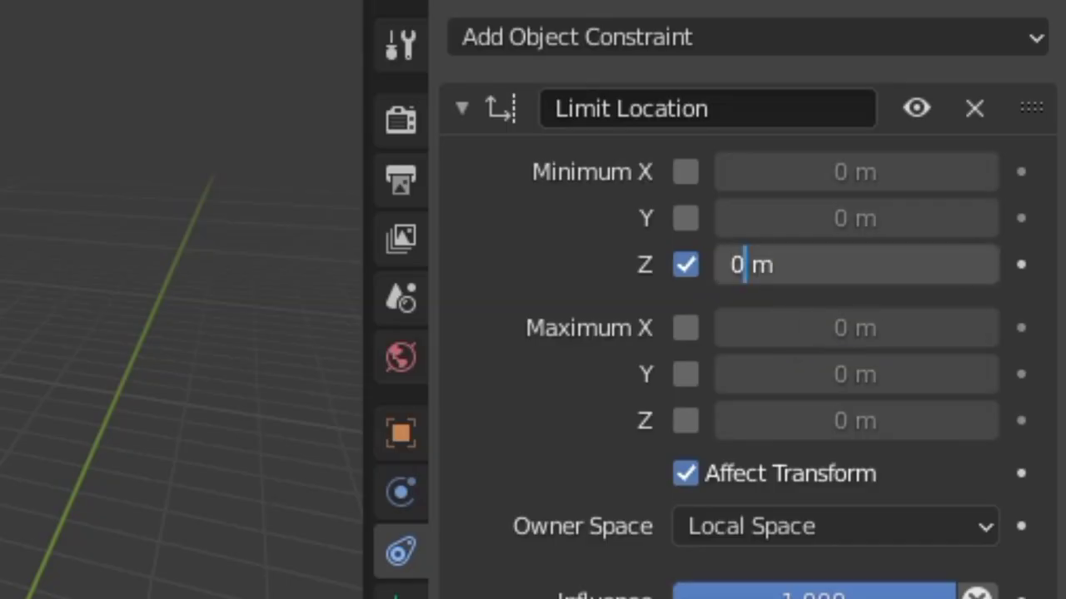
text(.05)
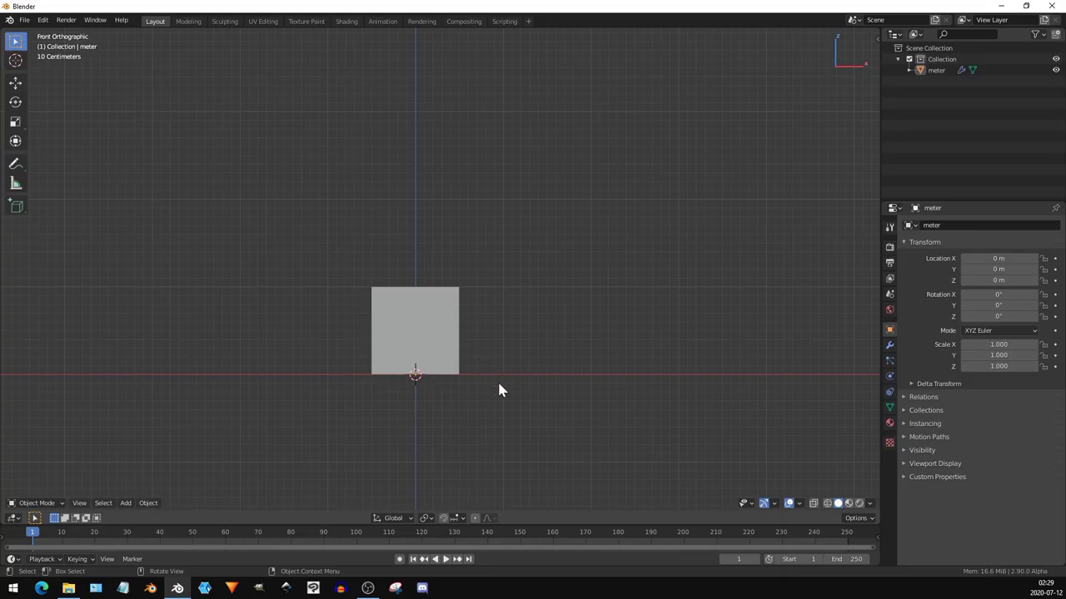
- Add a plain axes empty named meter_height, lock its X/Y location, and move it to Z 3 m
key(shift+a)
mouse_move(509, 375)
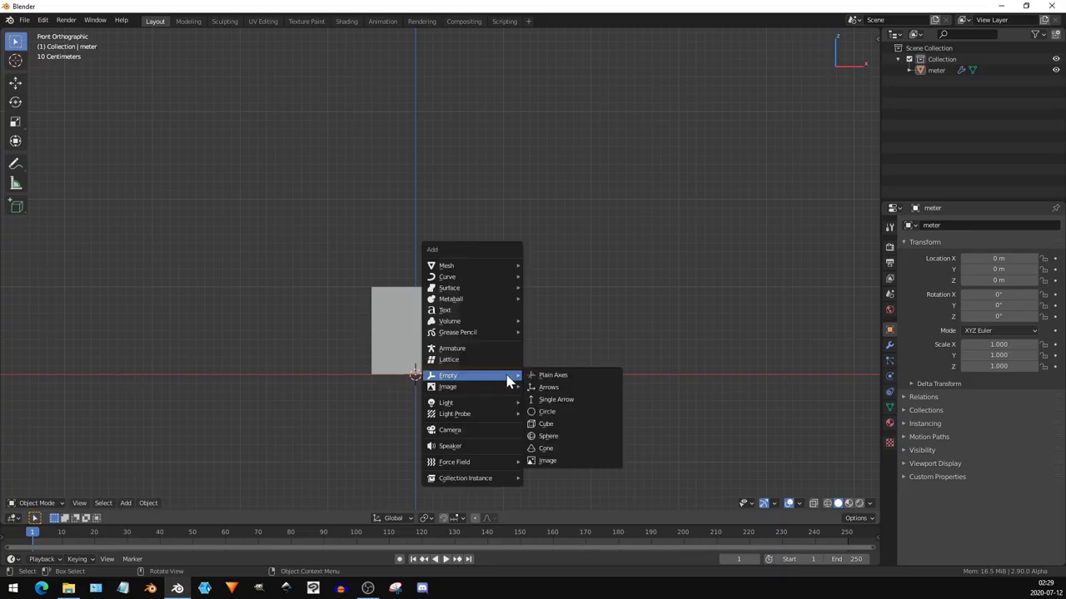
click(549, 375)
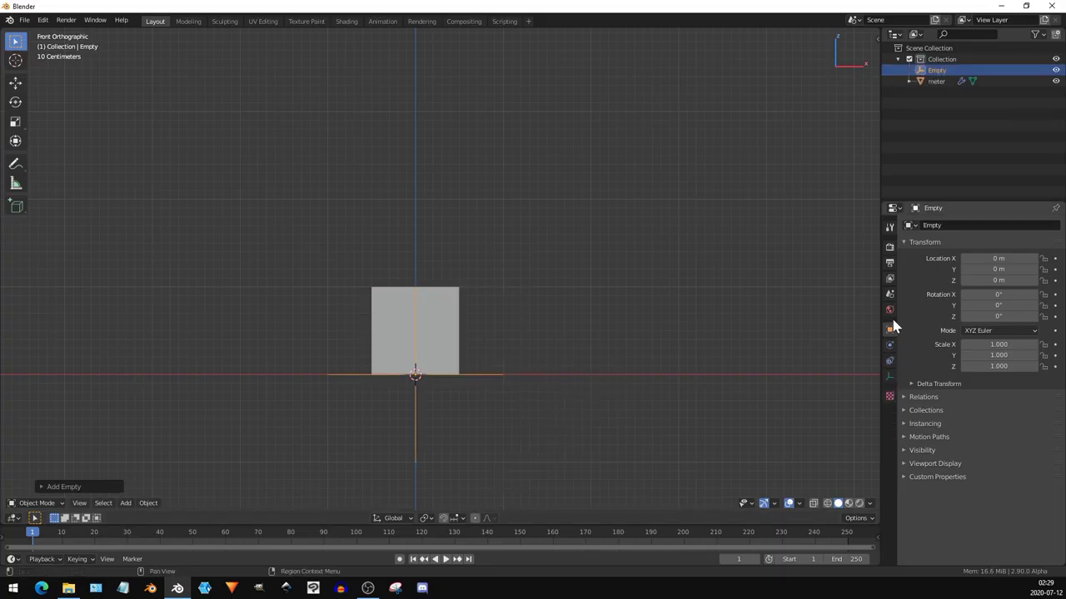
click(966, 224)
text(meter)
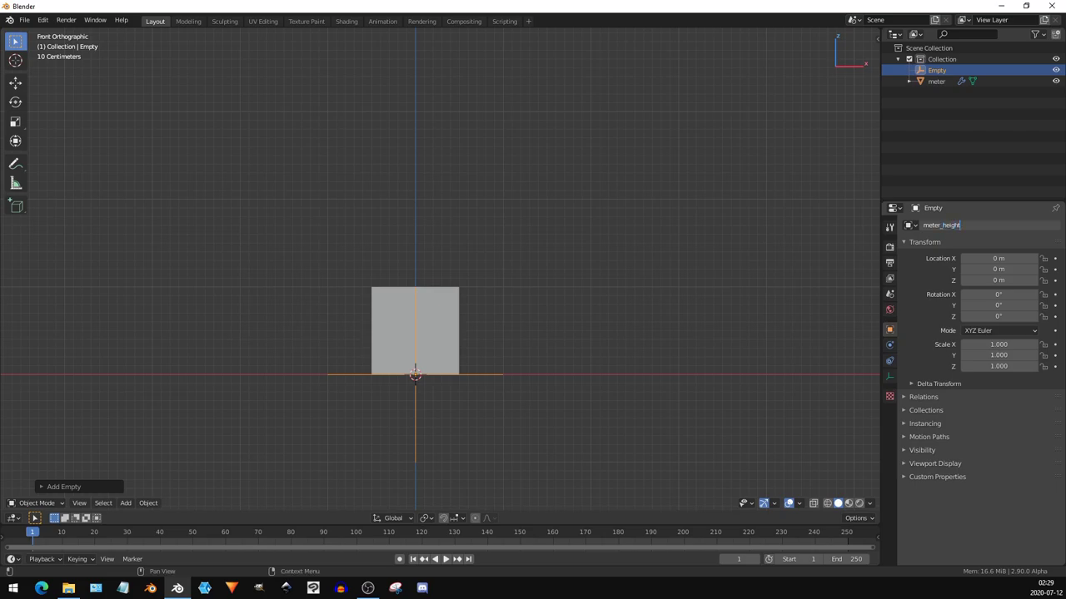
text(_height)
key(Return)
click(1044, 258)
click(1044, 269)
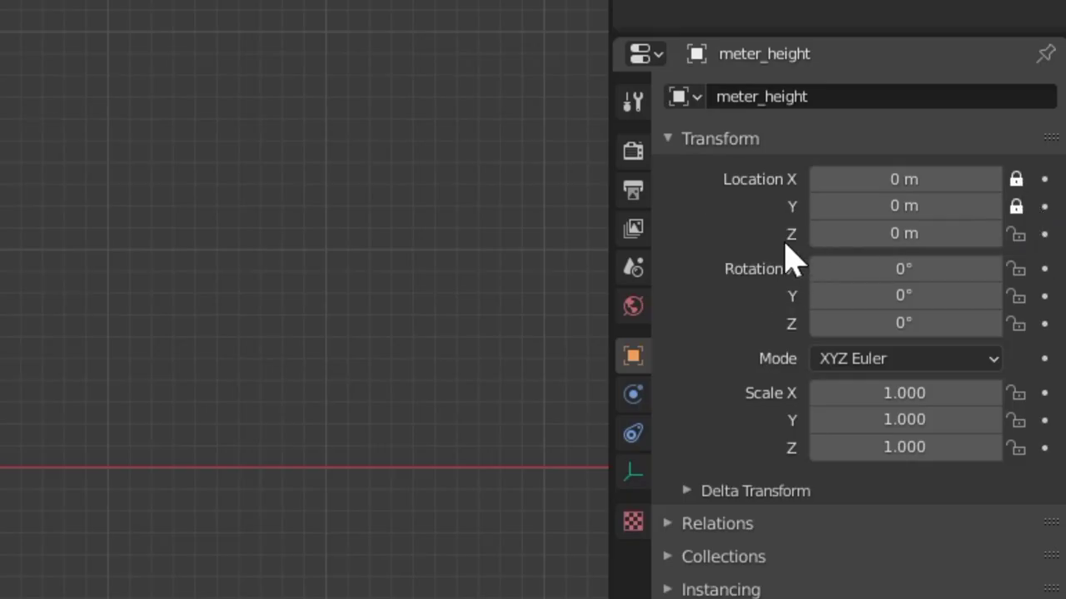
key(g)
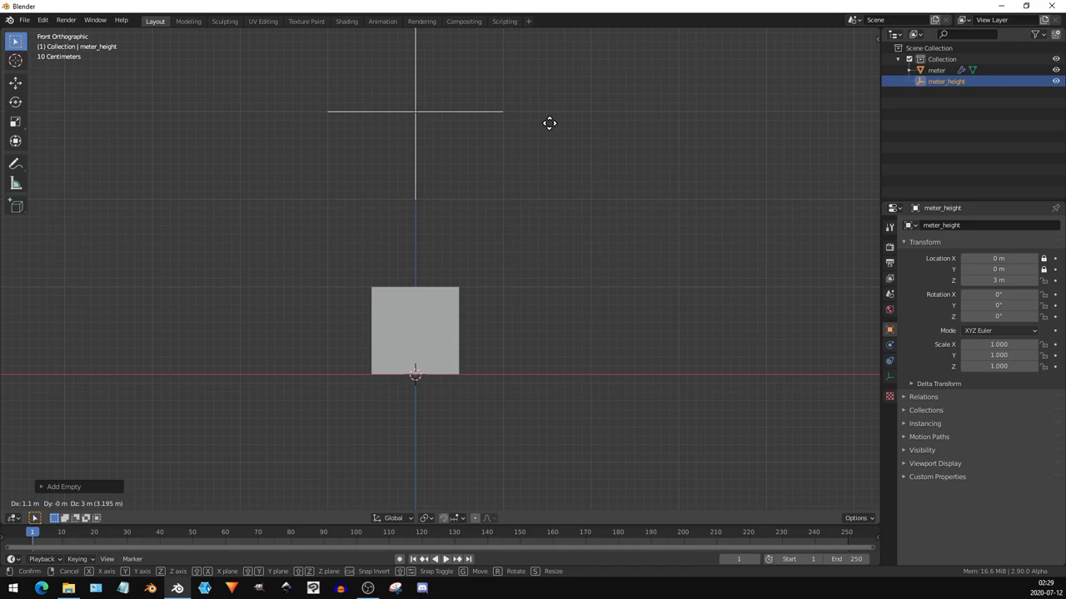
click(550, 124)
- Give meter_height a Limit Location with Minimum Z, Affect Transform and Local Space
click(889, 361)
click(940, 225)
click(905, 313)
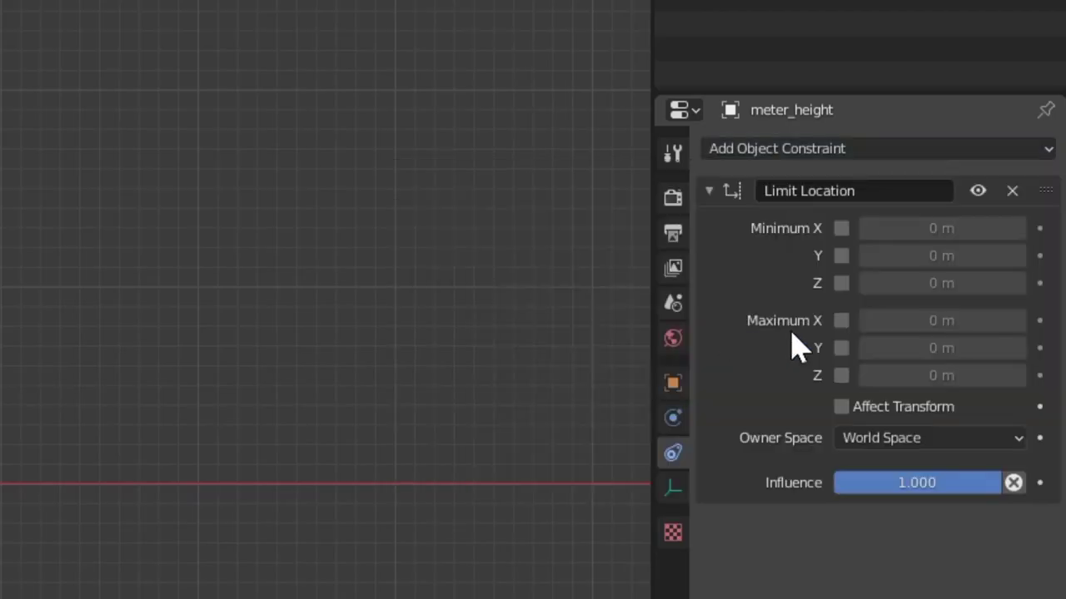
click(840, 283)
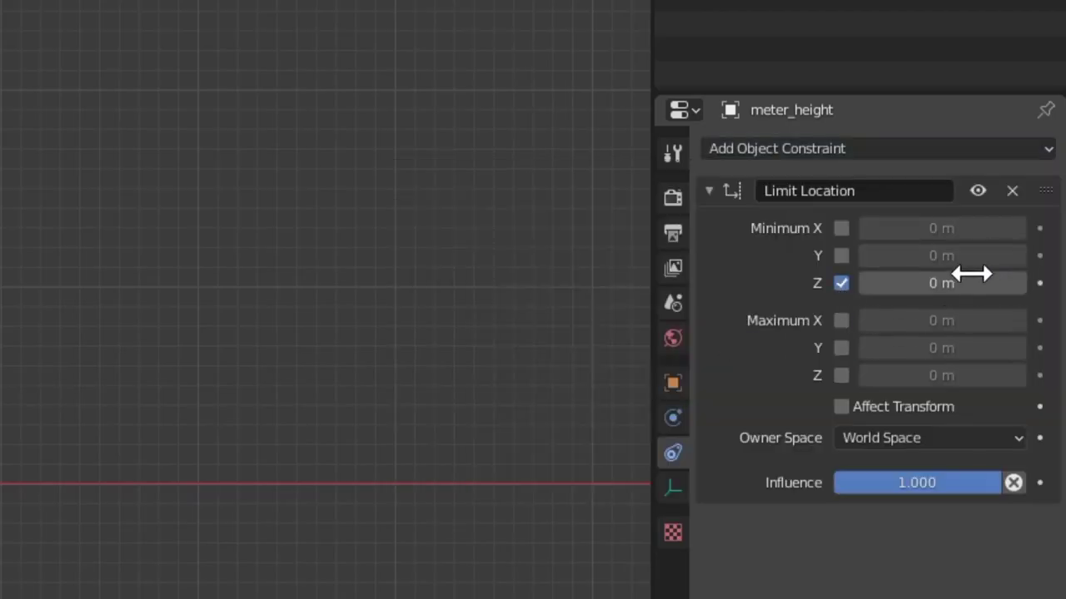
click(841, 406)
click(930, 438)
click(911, 491)
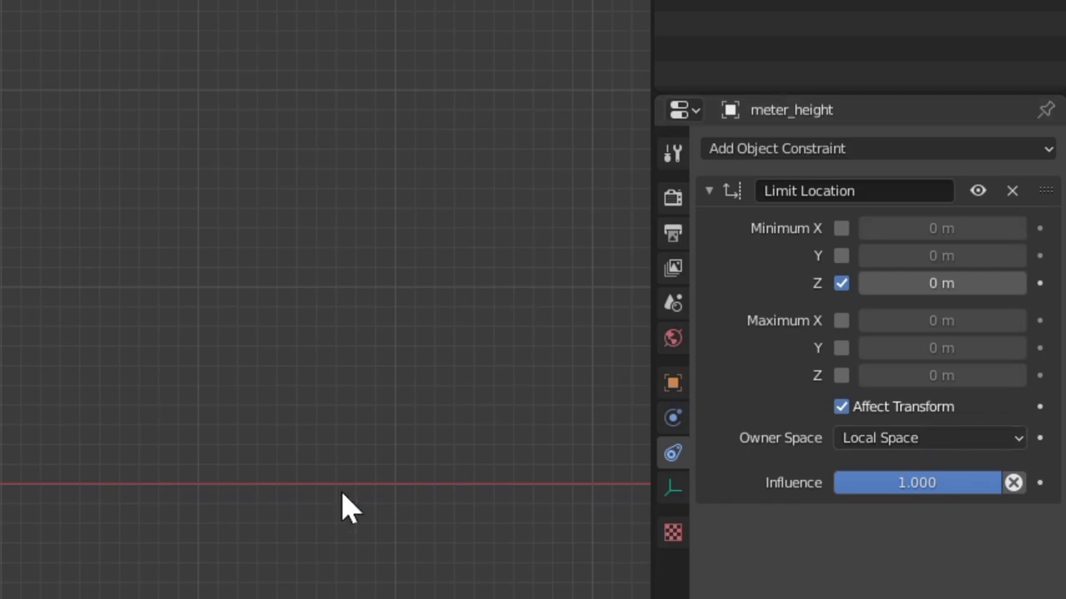
- Add a second plain axes empty, rename it meter_spacing and lock its X location
key(shift+a)
click(541, 226)
click(673, 383)
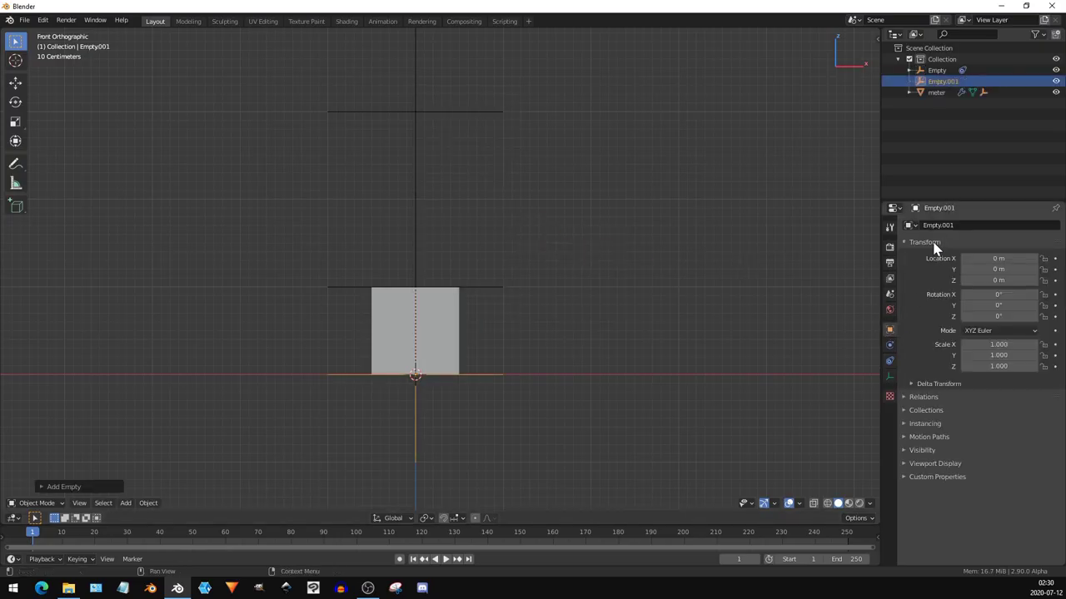
click(933, 226)
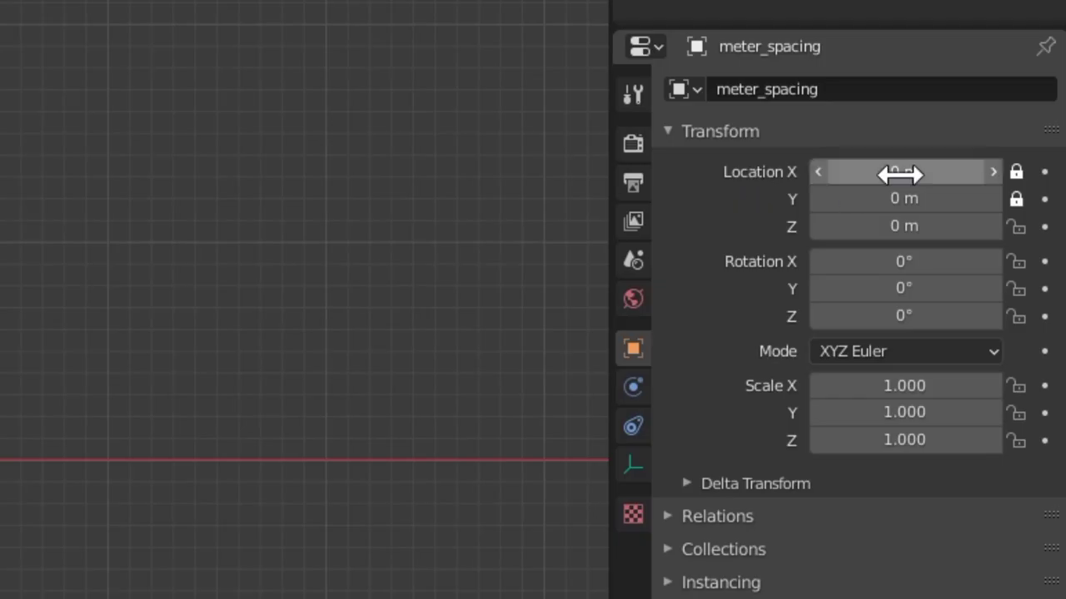
click(1014, 198)
- Raise meter_spacing and add a Limit Location constraint with Minimum Z of 1 m
key(g)
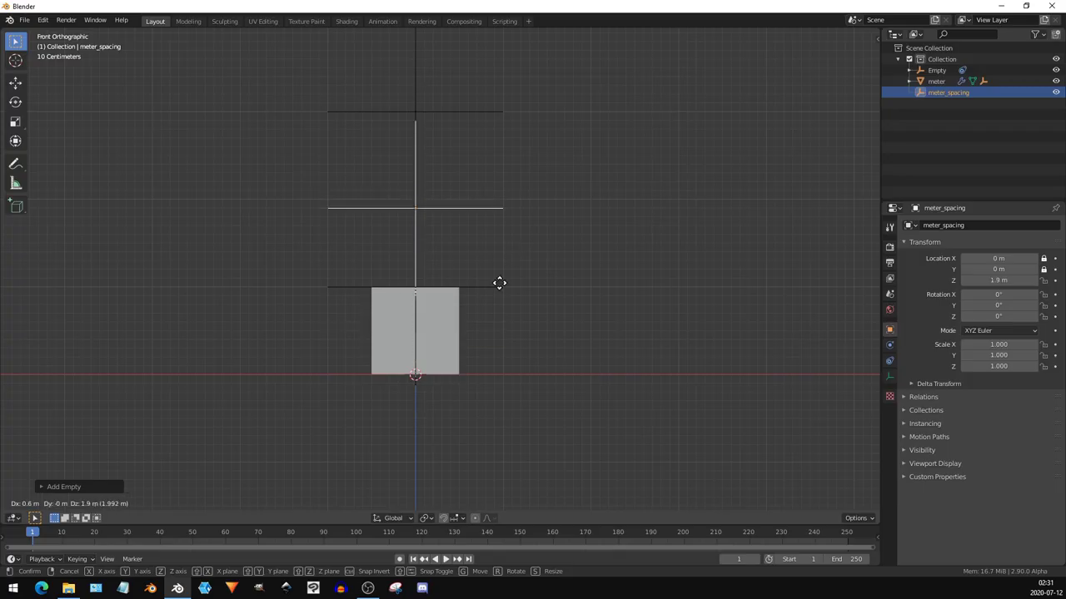
click(505, 247)
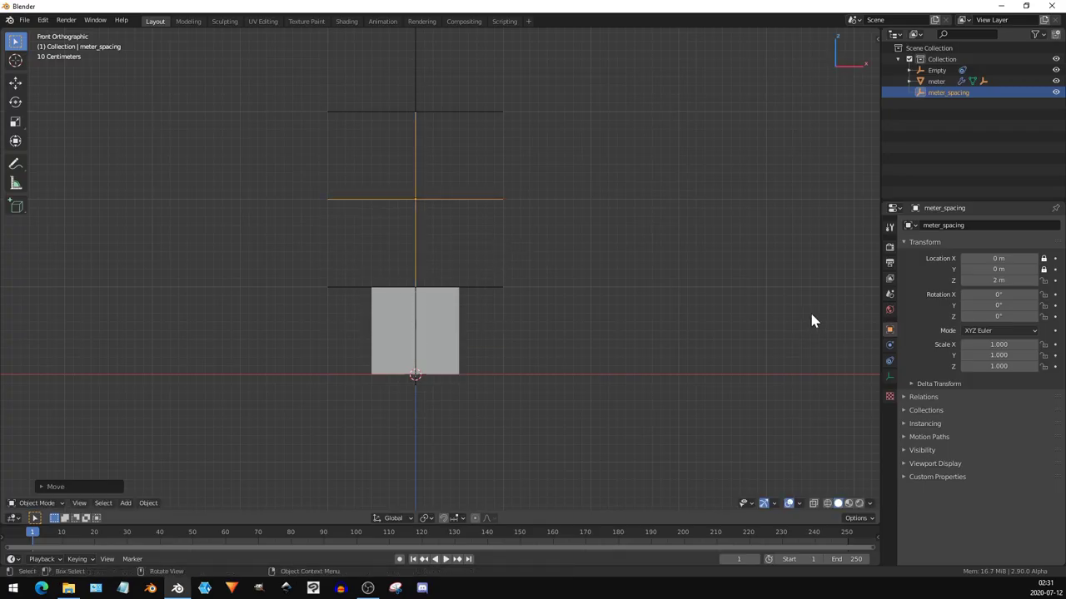
click(890, 360)
click(928, 224)
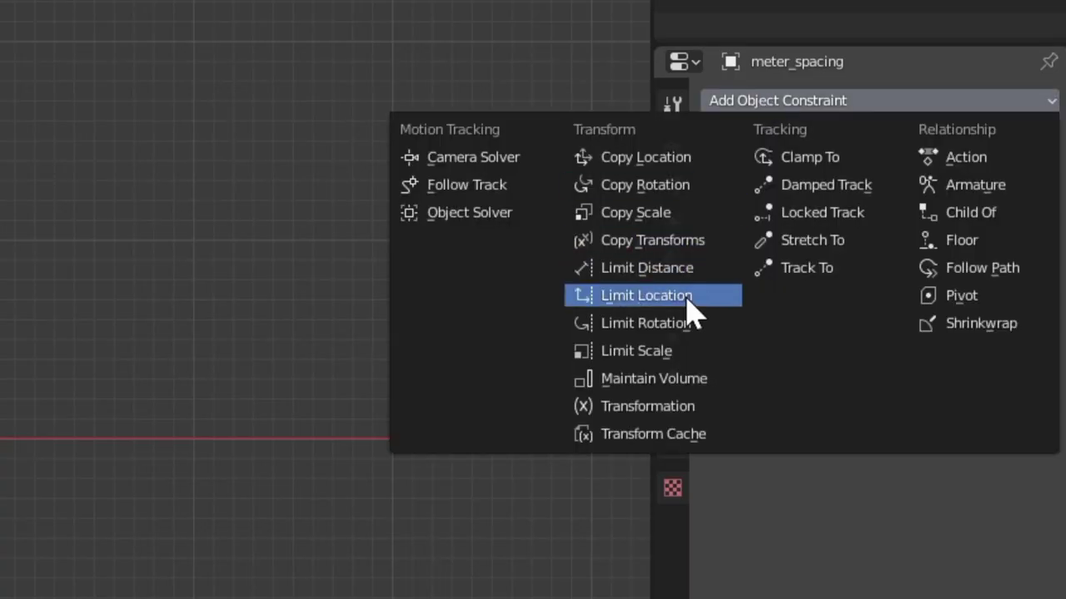
click(688, 297)
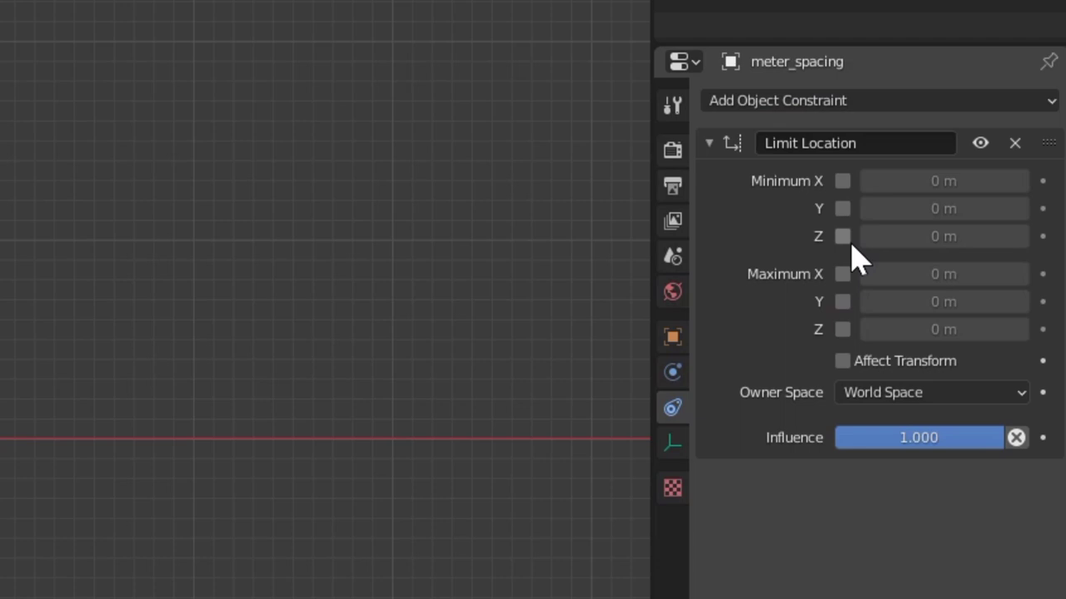
click(842, 236)
click(920, 236)
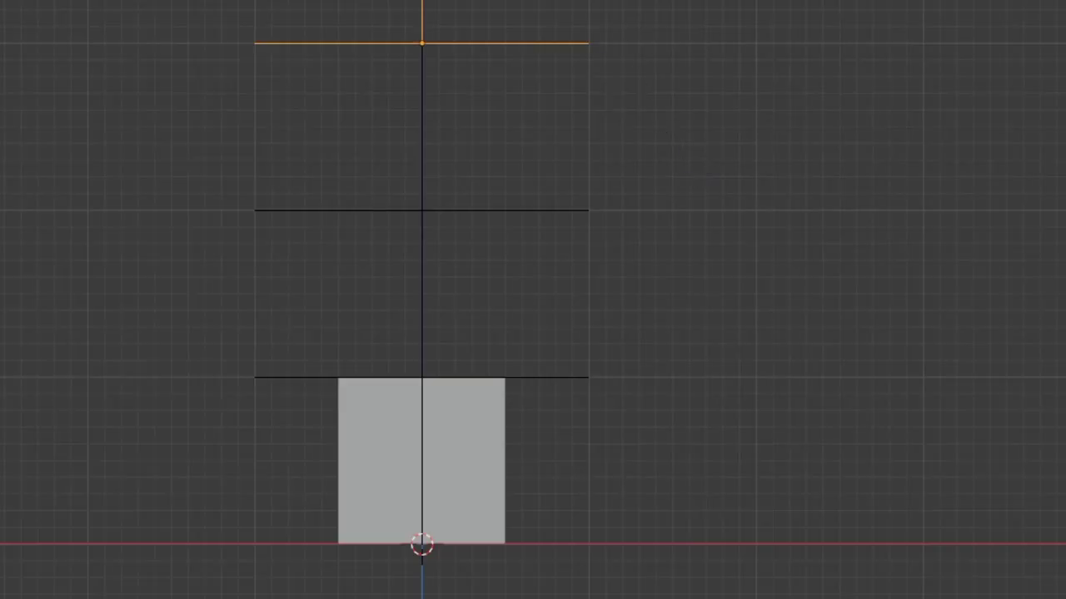
- Parent the meter_height and meter_spacing empties to the meter
shift+click(496, 208)
shift+click(558, 397)
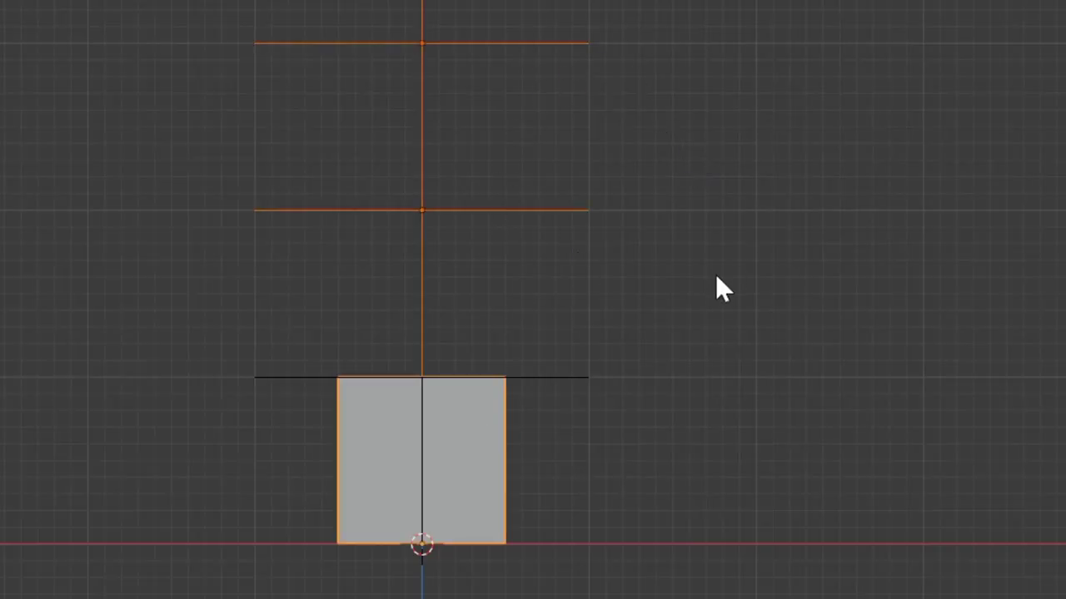
key(ctrl+p)
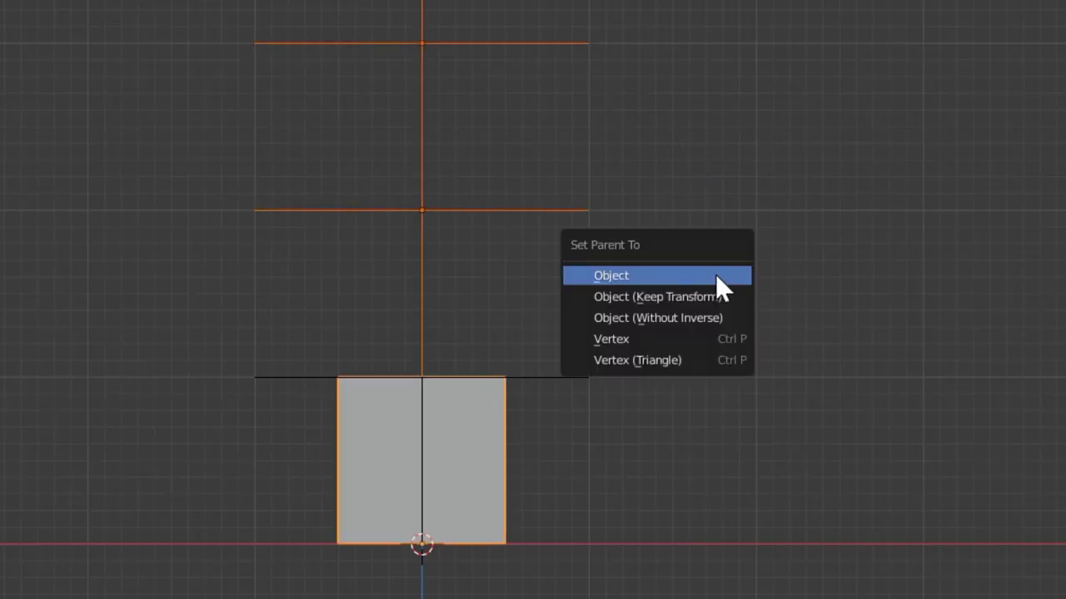
click(715, 275)
- Test-move meter_height and meter_spacing downward to check their Z limits
click(542, 42)
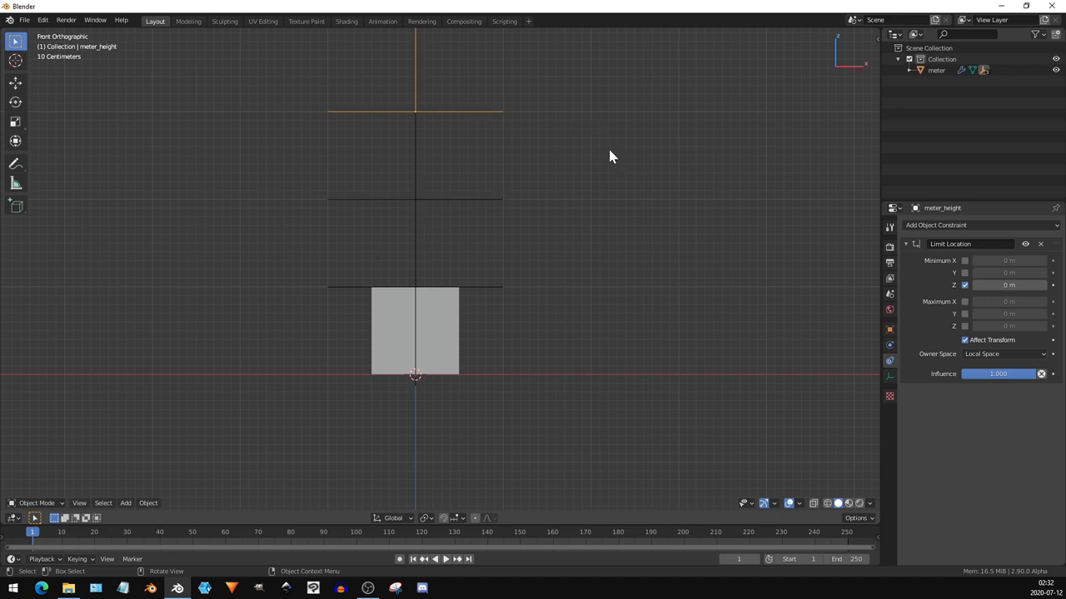
key(g)
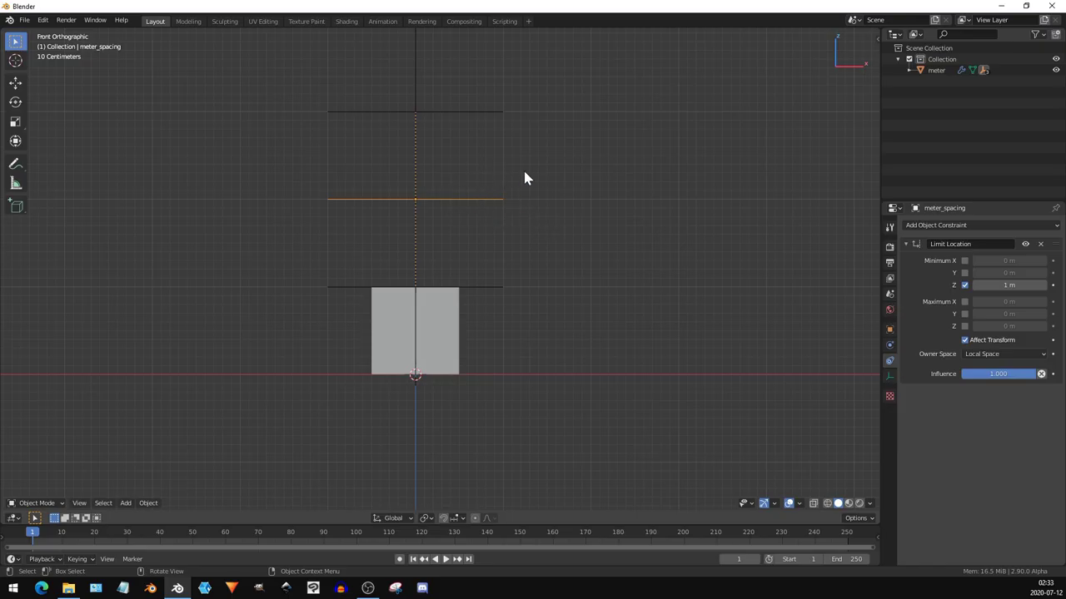
key(g)
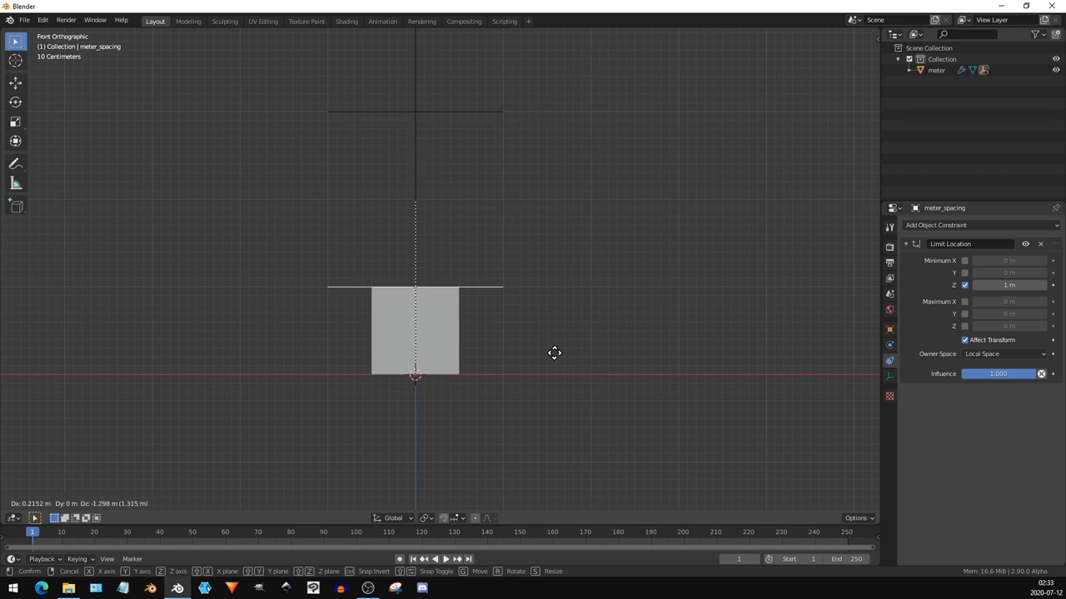
- Add two plain axes empties for the meter_red and meter_yellow thresholds
click(549, 388)
key(shift+a)
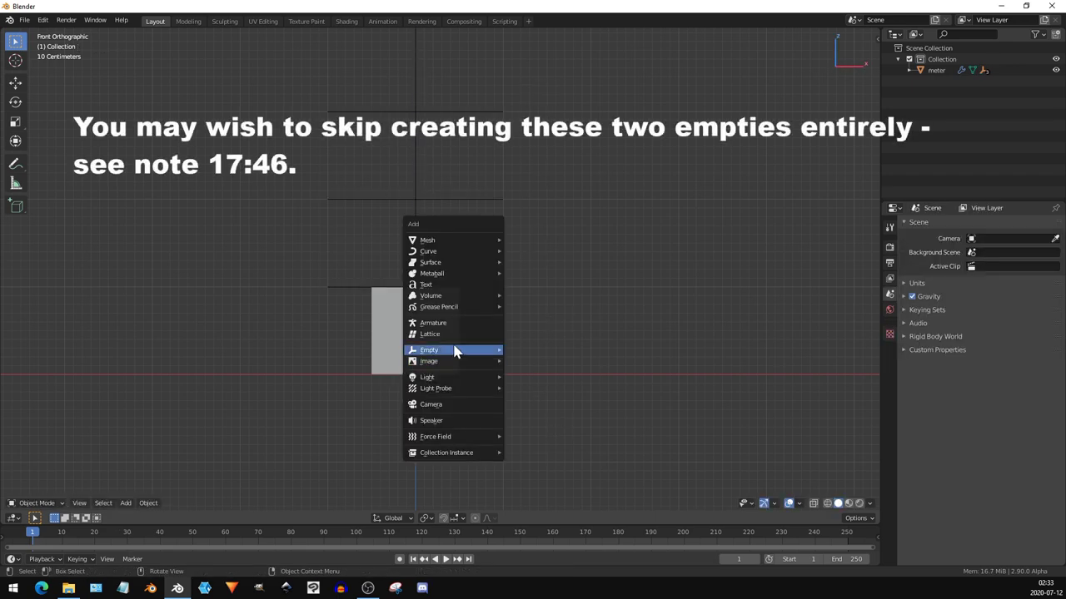
mouse_move(455, 350)
click(547, 350)
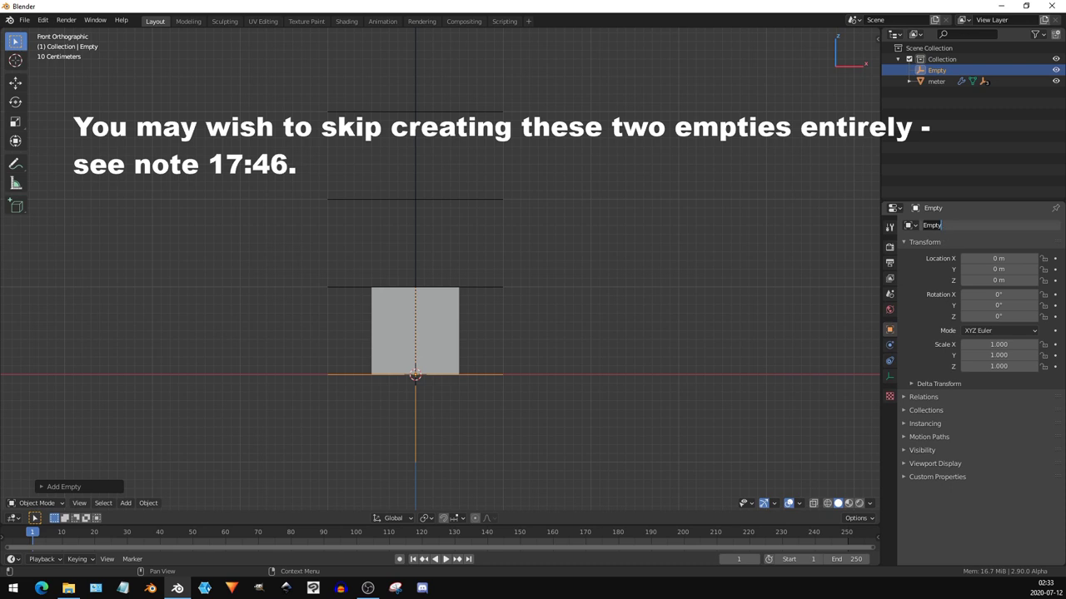
key(shift+a)
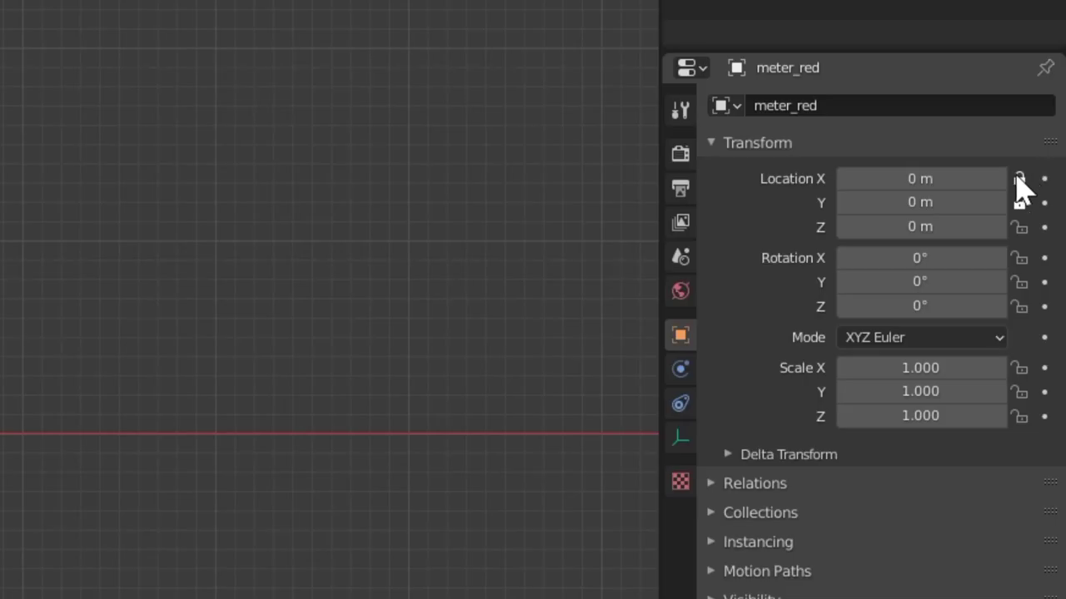
- Lock meter_red's X and Y location and move it up to Z 2.7 m
click(1045, 270)
click(1020, 178)
key(g)
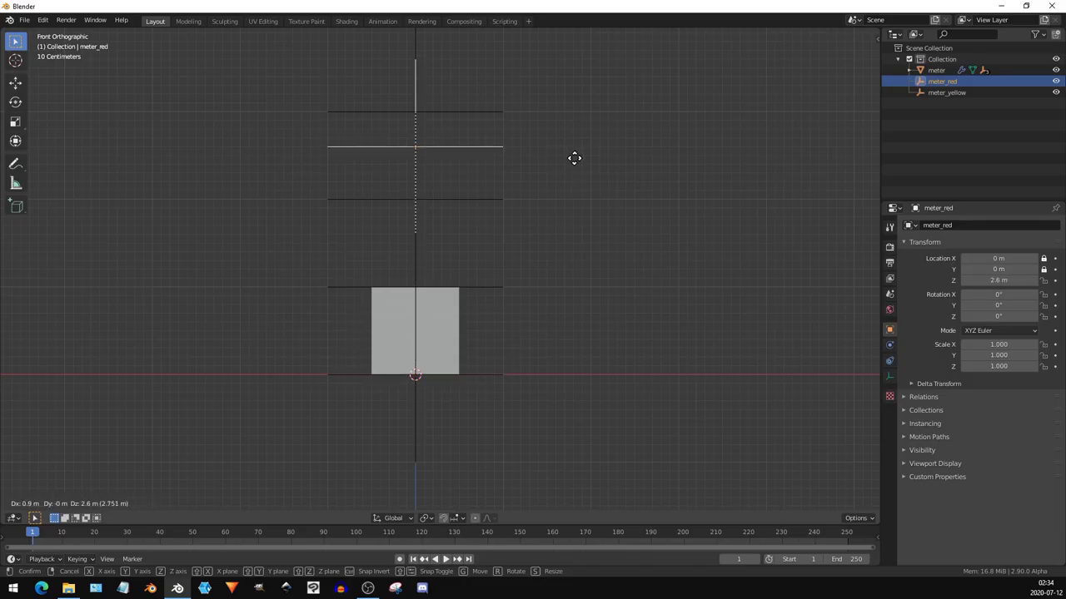
click(574, 152)
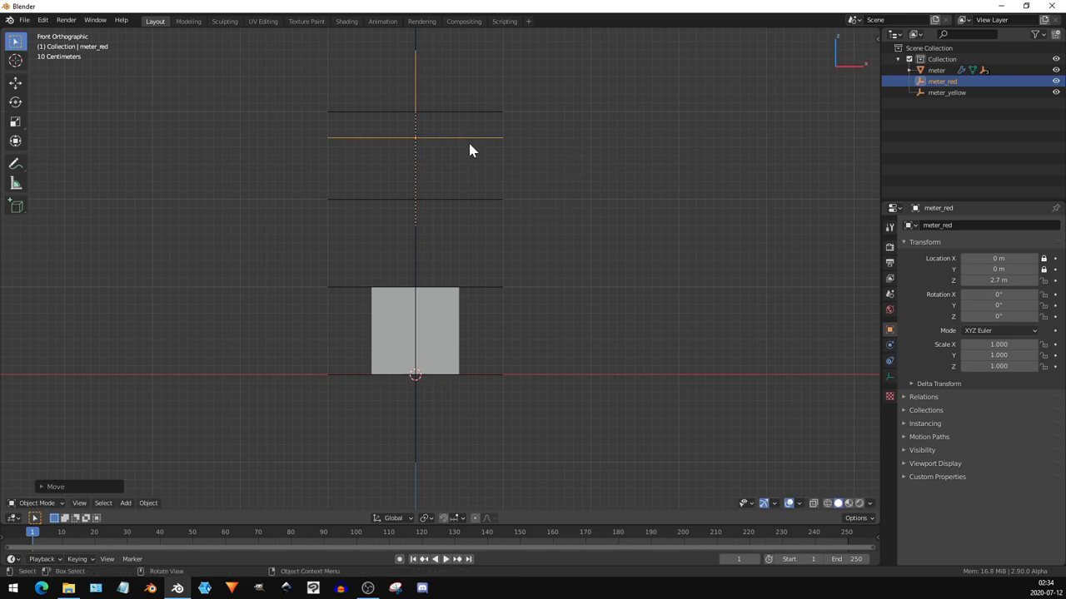
- Move meter_yellow up to Z 2.2 m
click(442, 118)
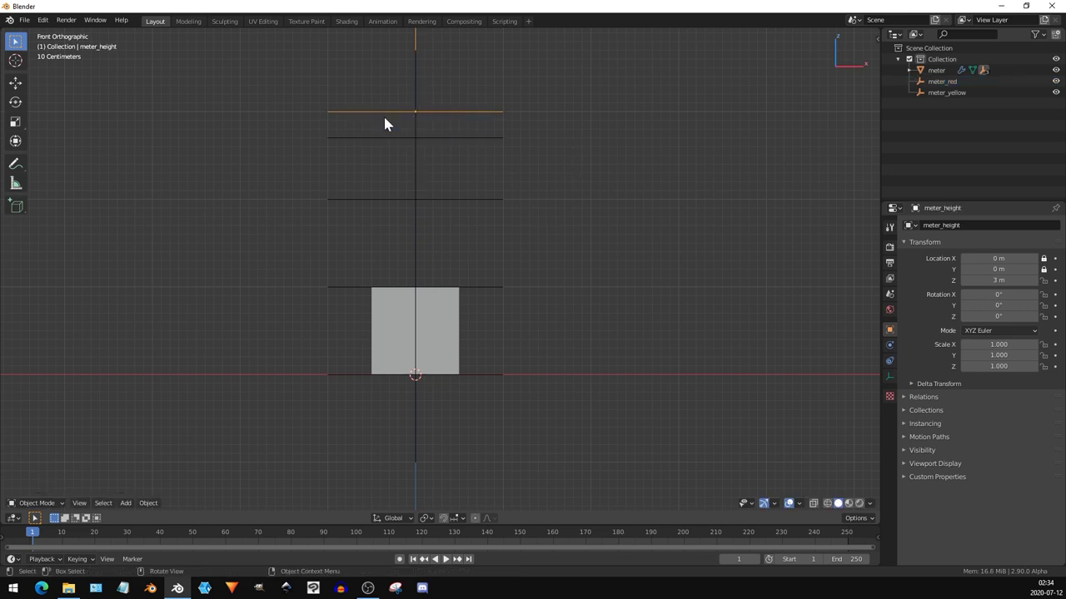
click(524, 379)
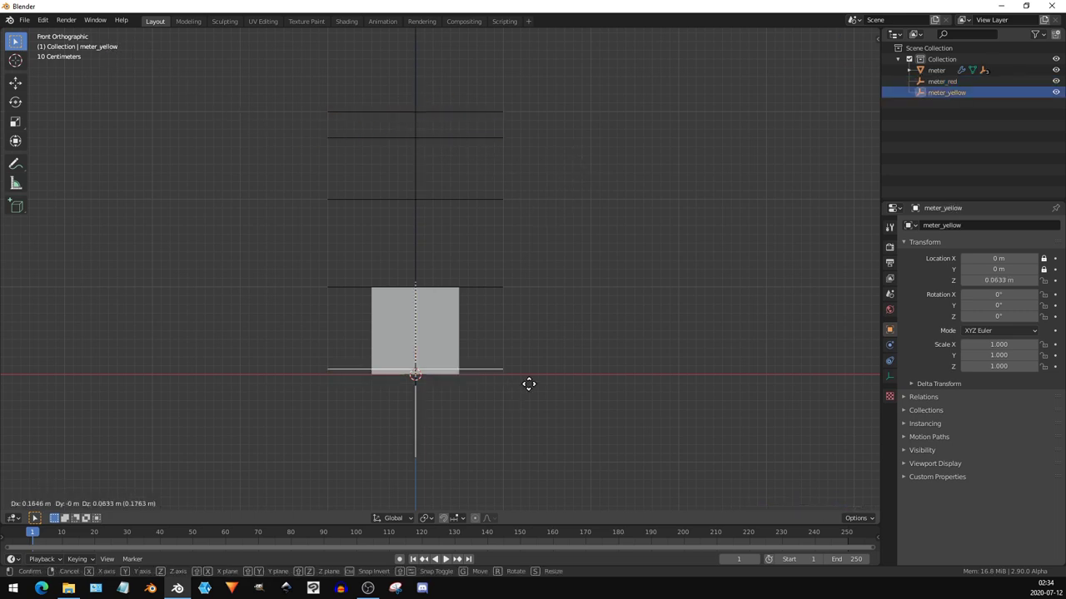
key(g)
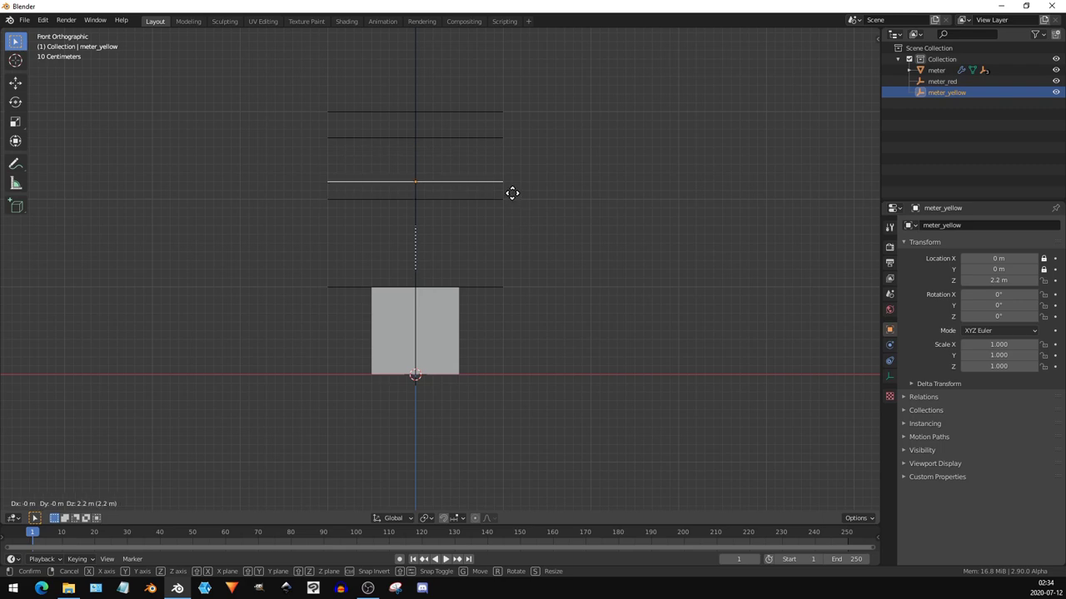
click(509, 194)
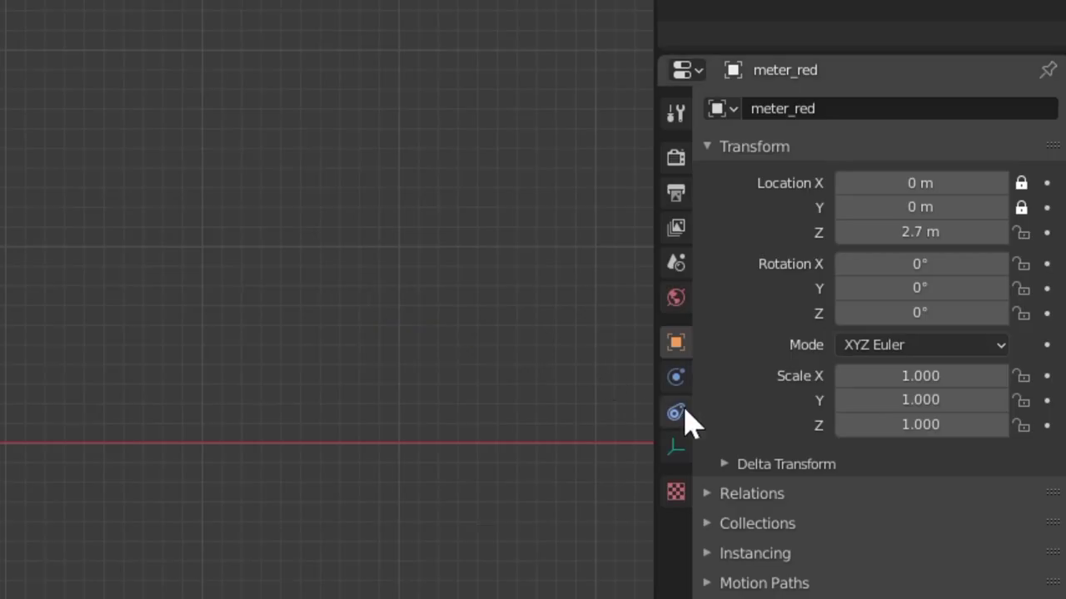
- Add a Limit Location constraint to meter_red with Minimum and Maximum Z enabled
click(681, 413)
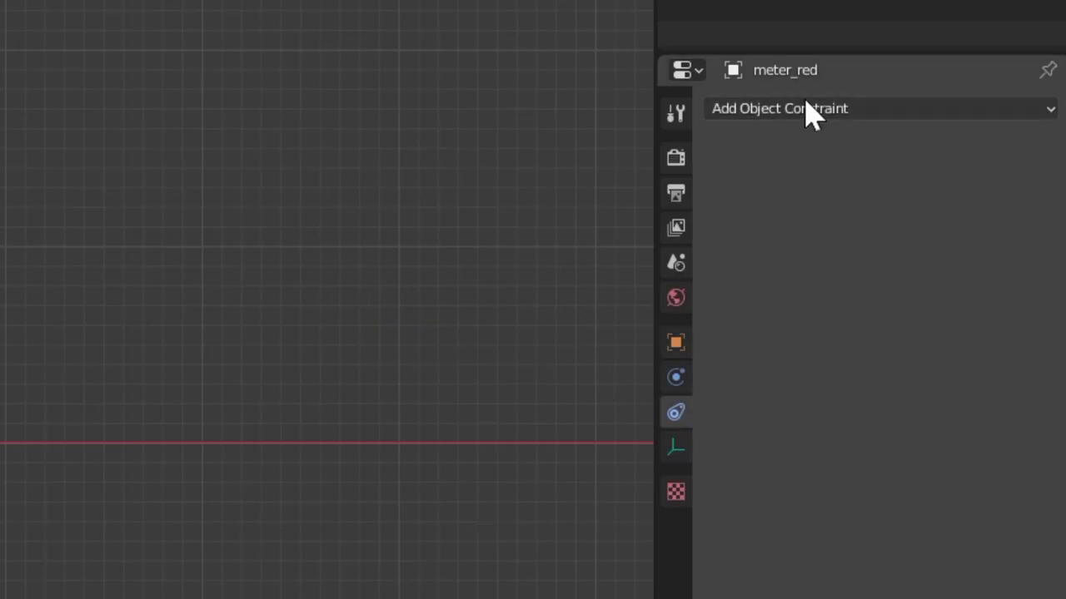
click(808, 111)
click(707, 313)
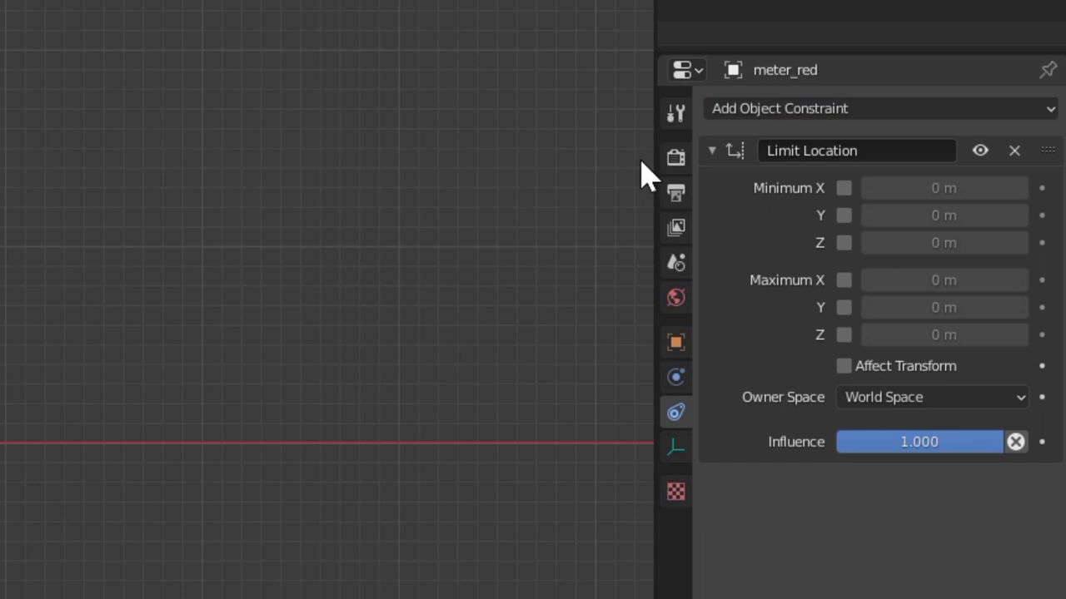
click(844, 245)
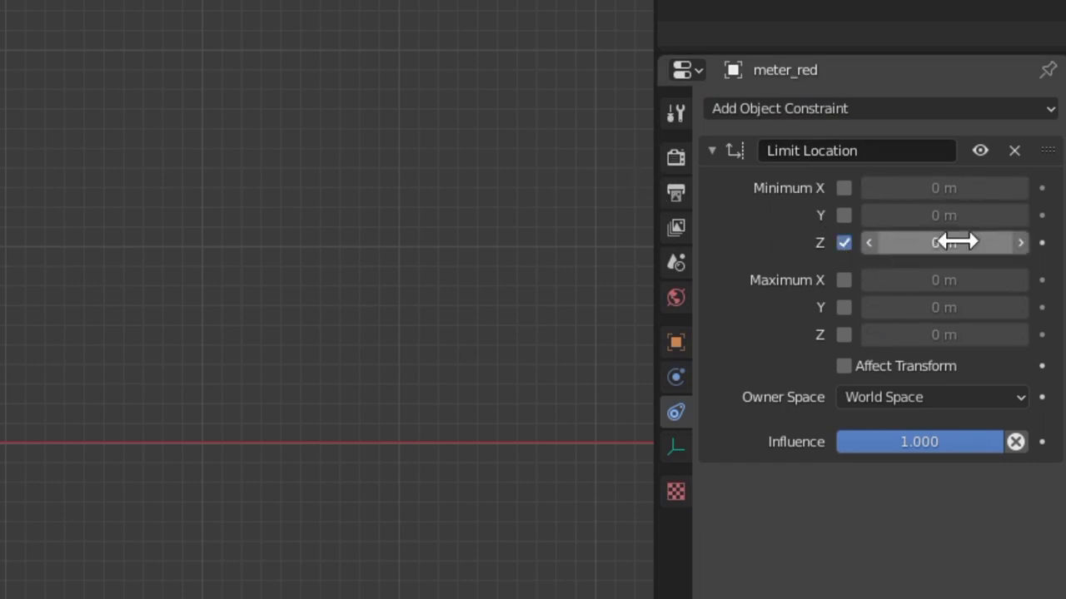
click(844, 336)
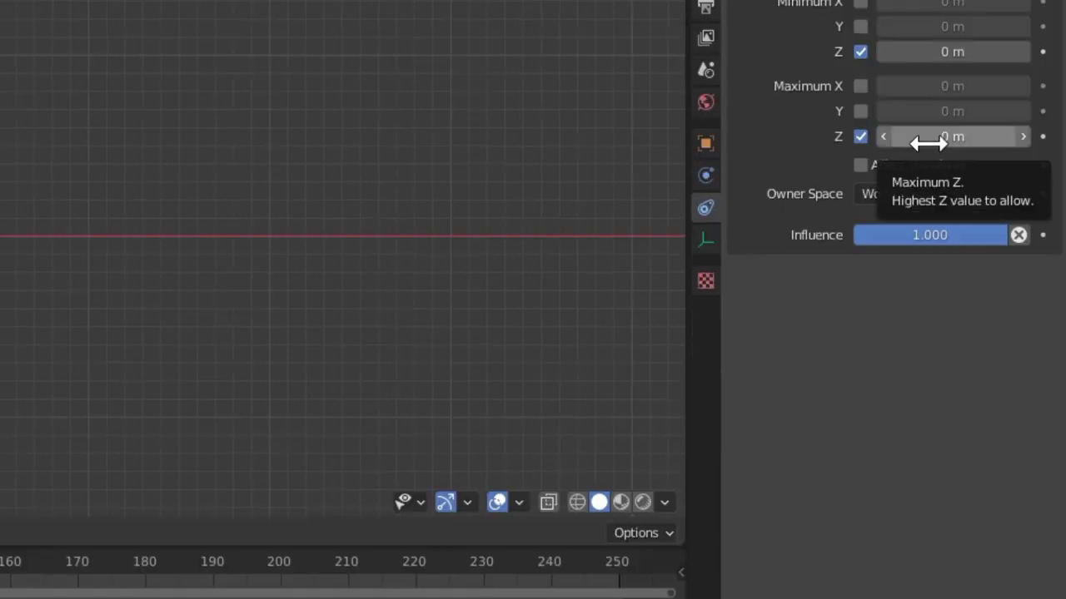
- Drive Max Z with an Averaged Value of meter_height's local Z location
key(ctrl+d)
click(964, 136)
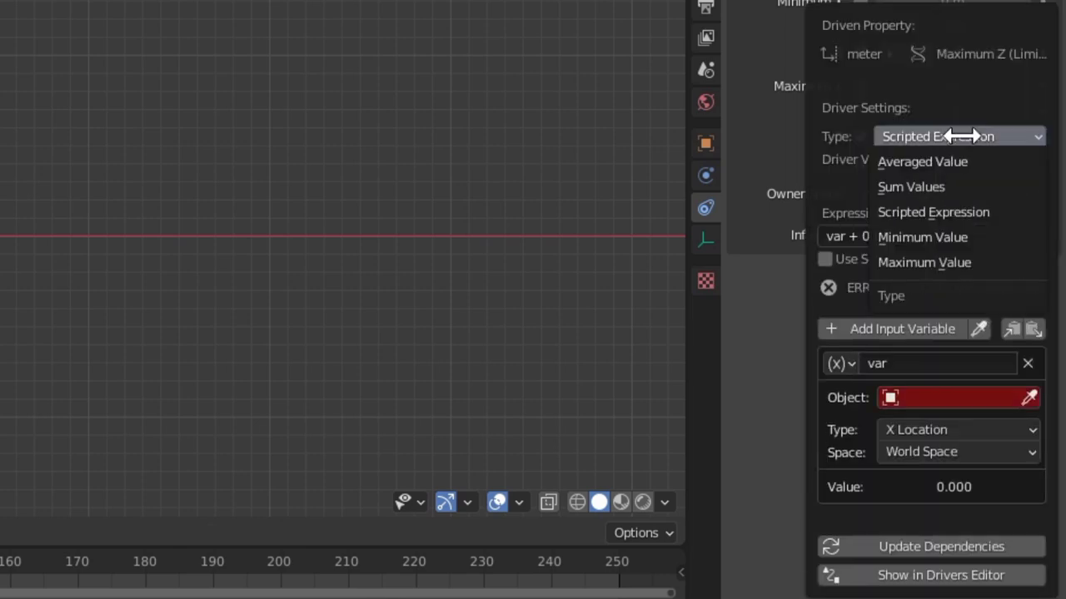
click(999, 156)
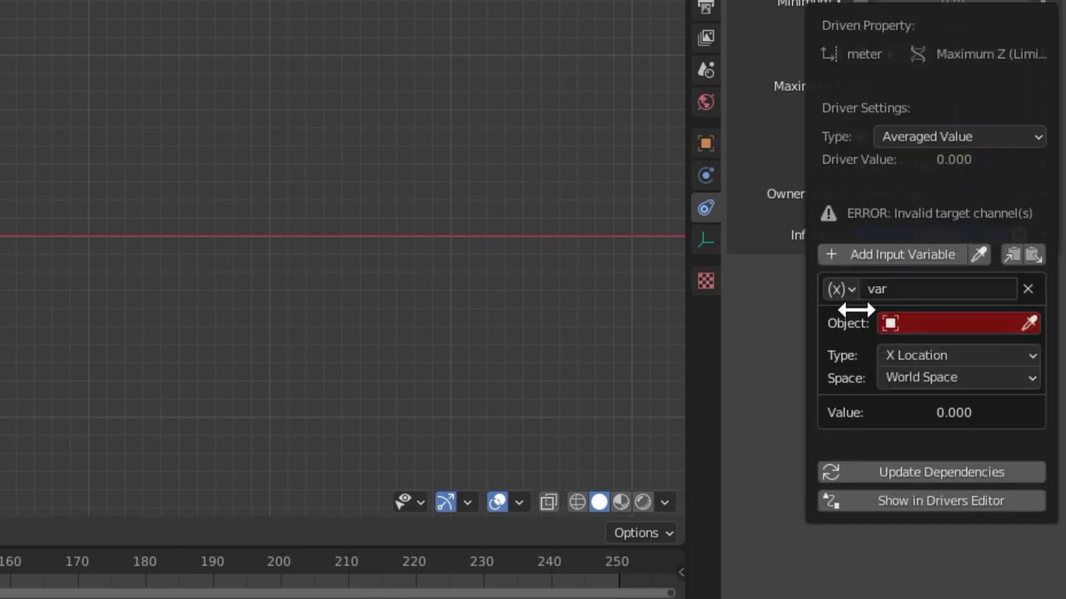
click(931, 356)
click(940, 275)
click(947, 377)
click(946, 454)
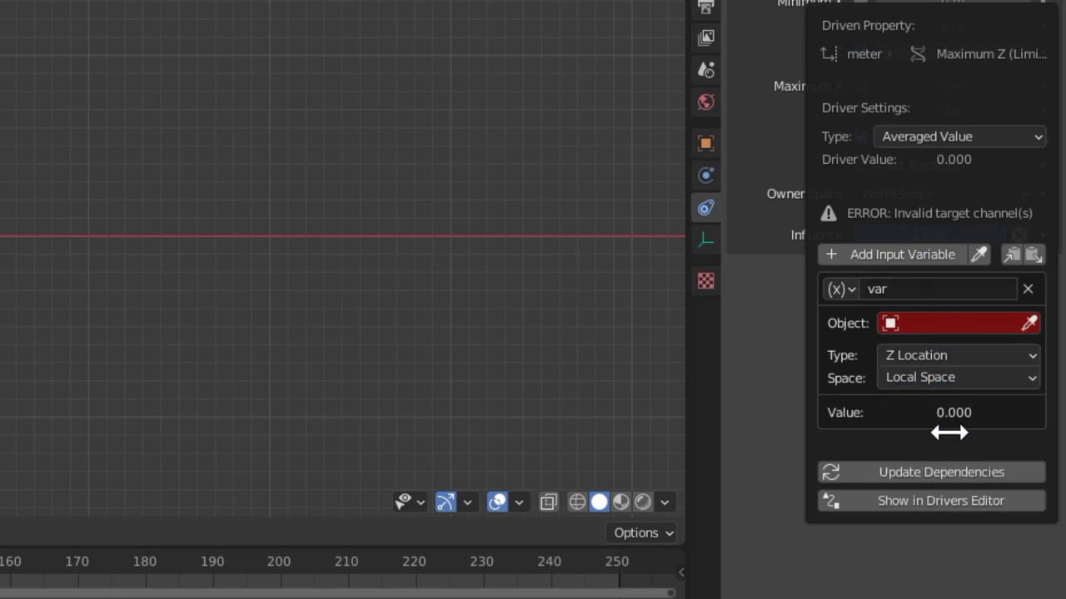
click(941, 323)
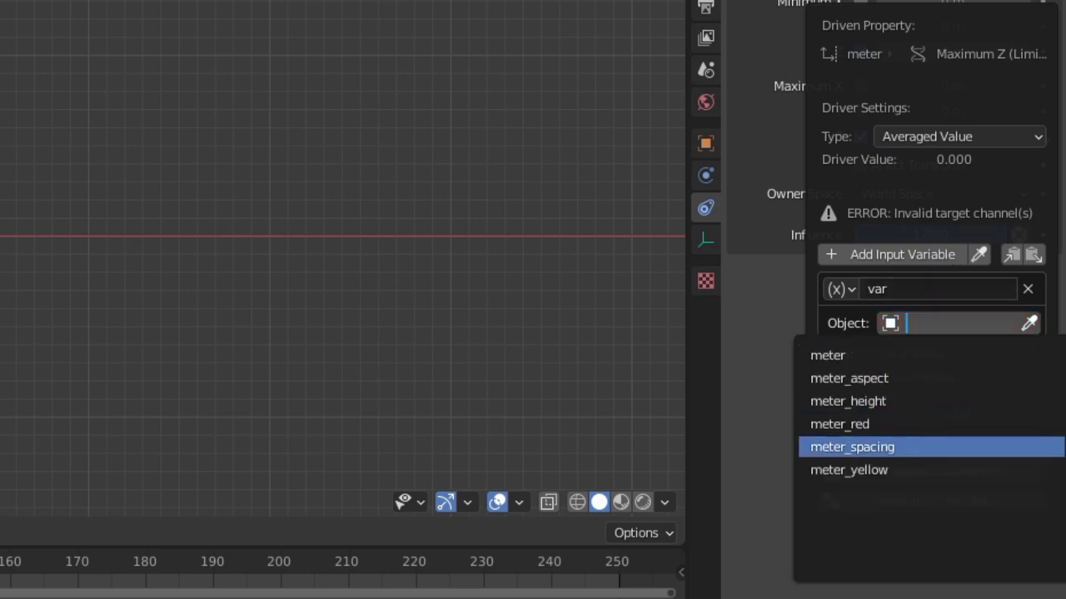
key(Return)
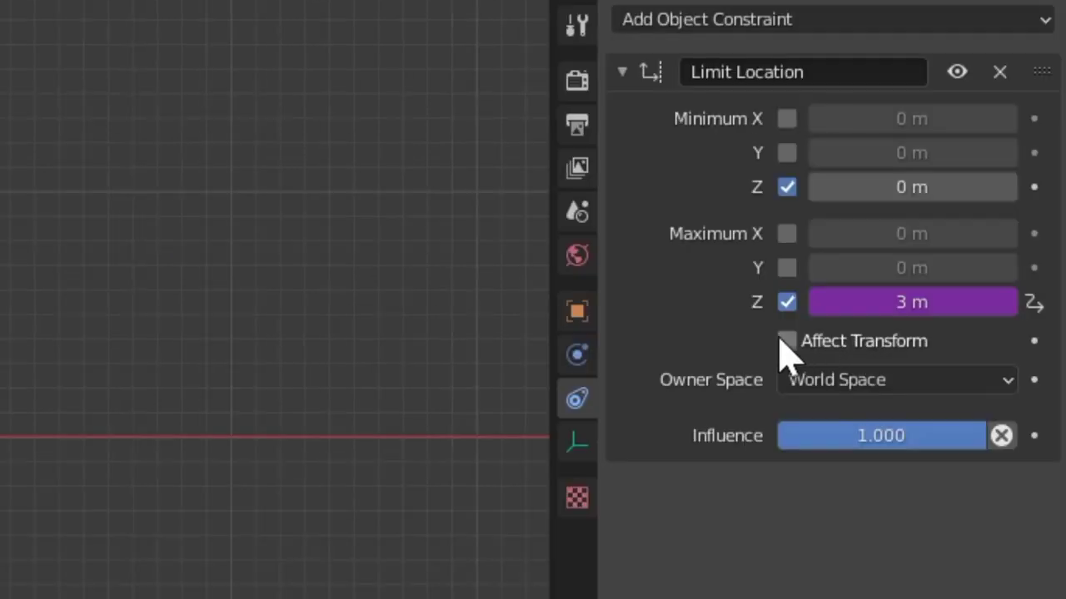
- Enable Affect Transform, set Owner Space to Local, and test-move the red threshold
click(860, 164)
click(931, 193)
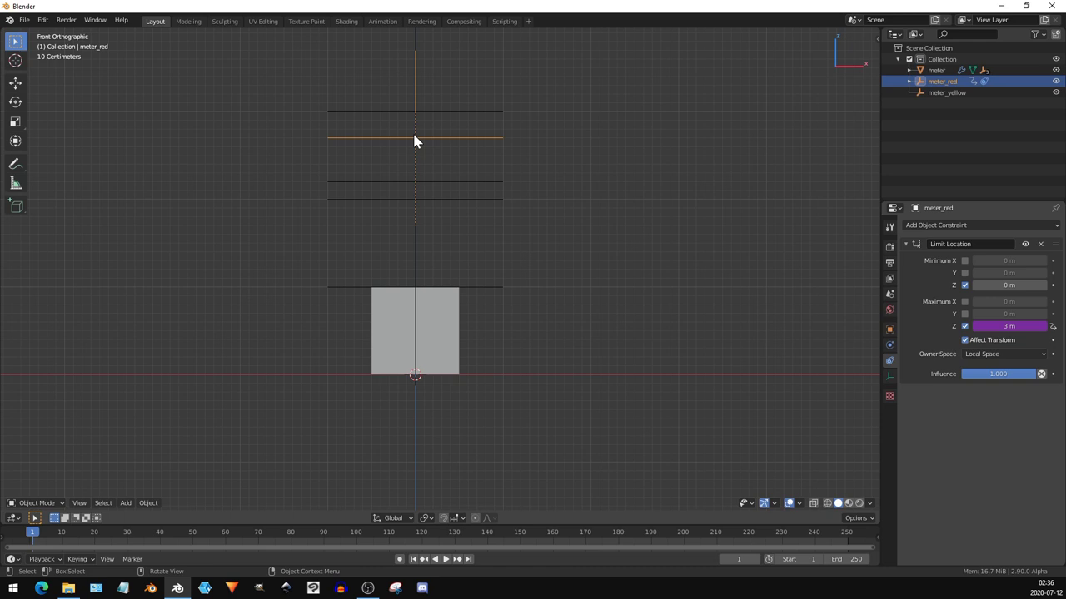
key(g)
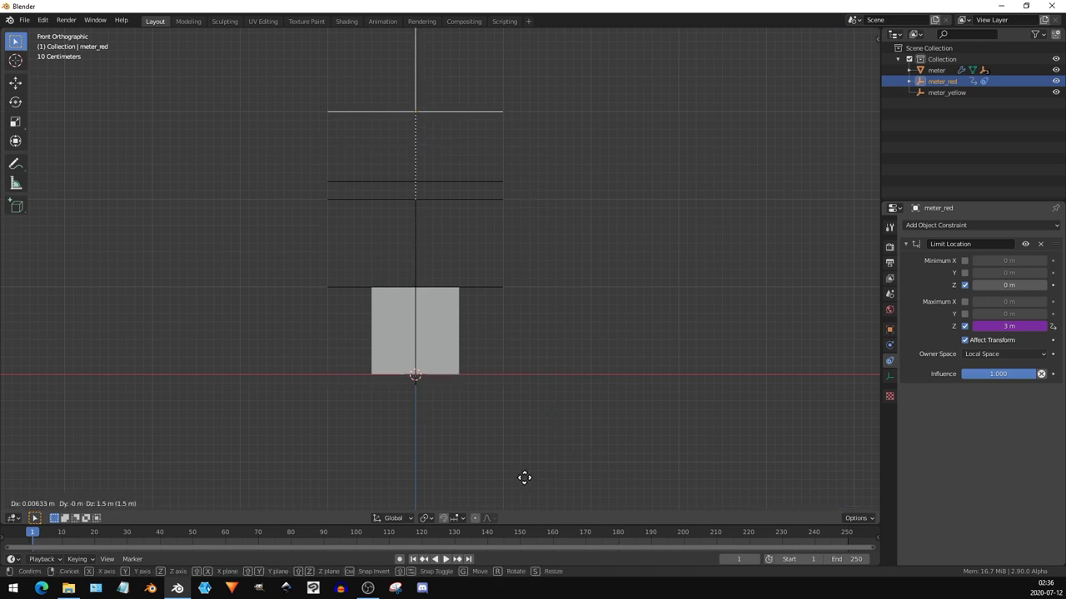
- Give meter_yellow a Limit Location constraint with Minimum and Maximum Z enabled
key(Escape)
click(947, 93)
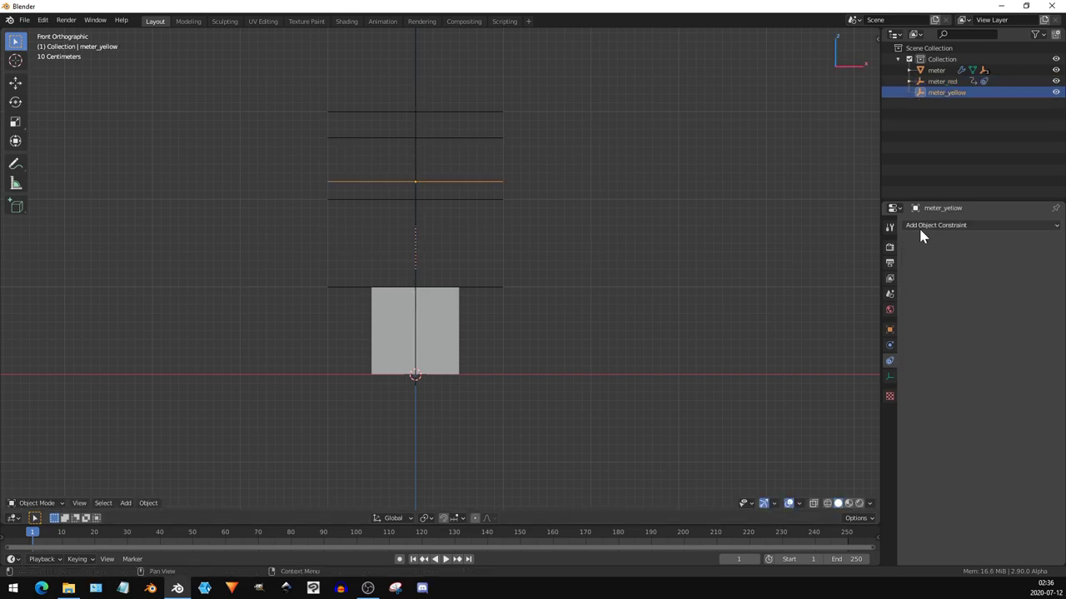
click(924, 225)
click(906, 315)
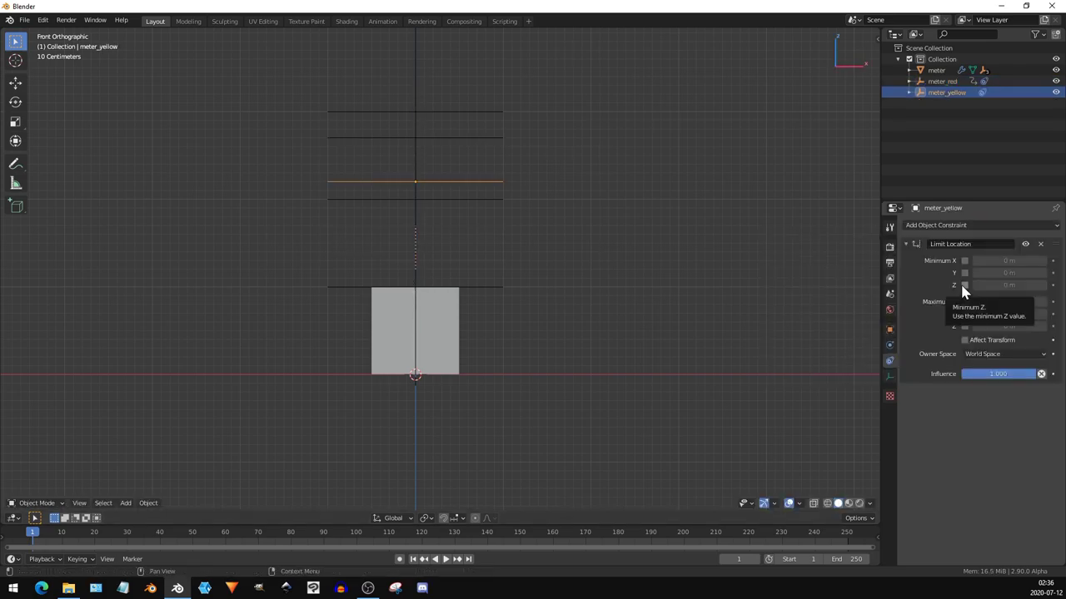
click(967, 281)
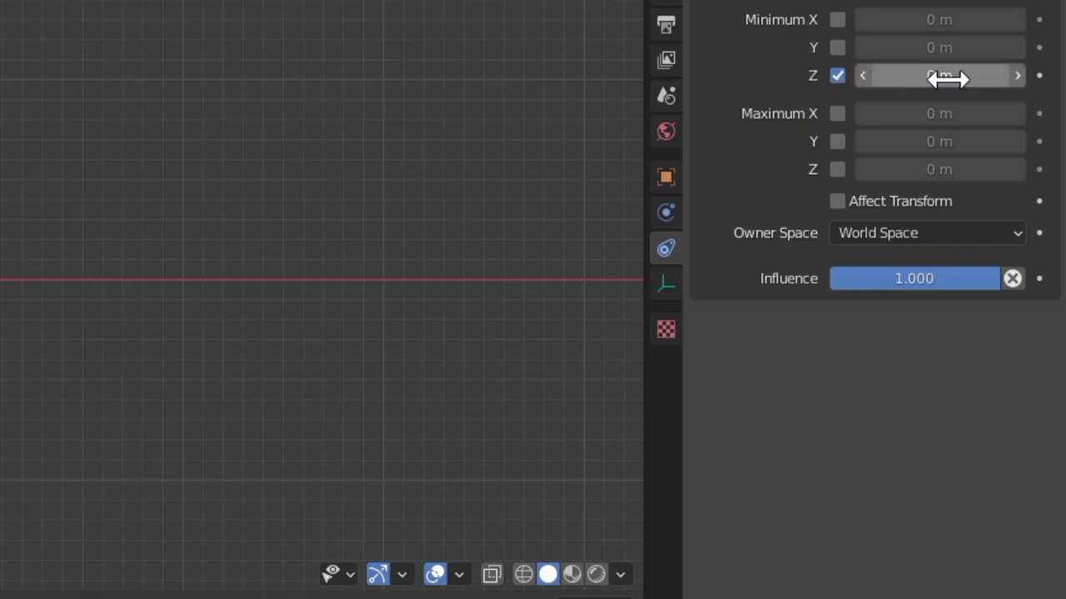
click(837, 170)
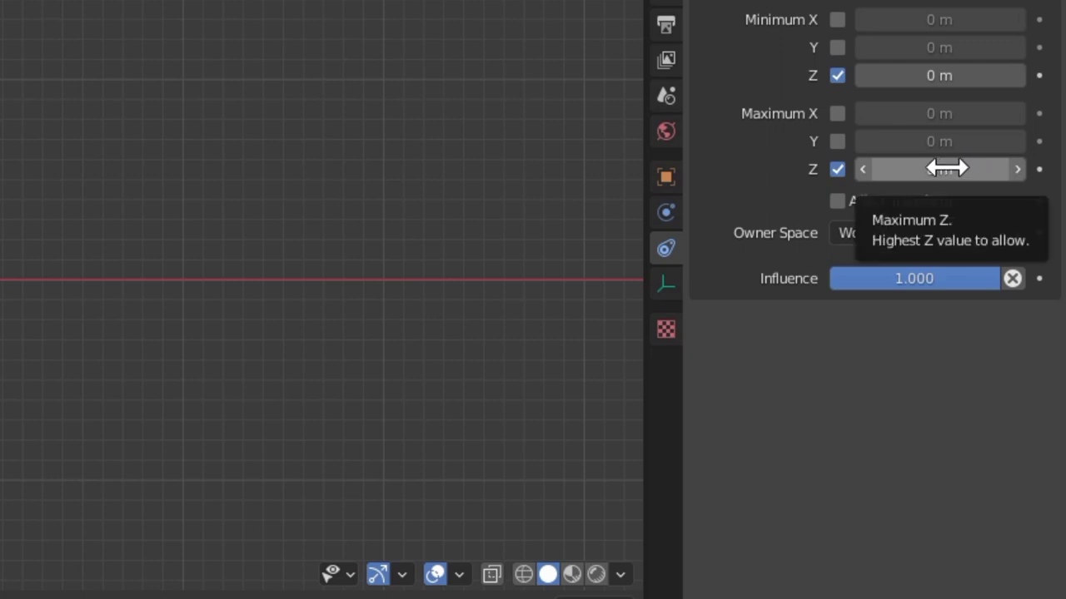
- Drive its Max Z with an Averaged Value of meter_red's local Z location, then test-move it
key(ctrl+d)
click(920, 168)
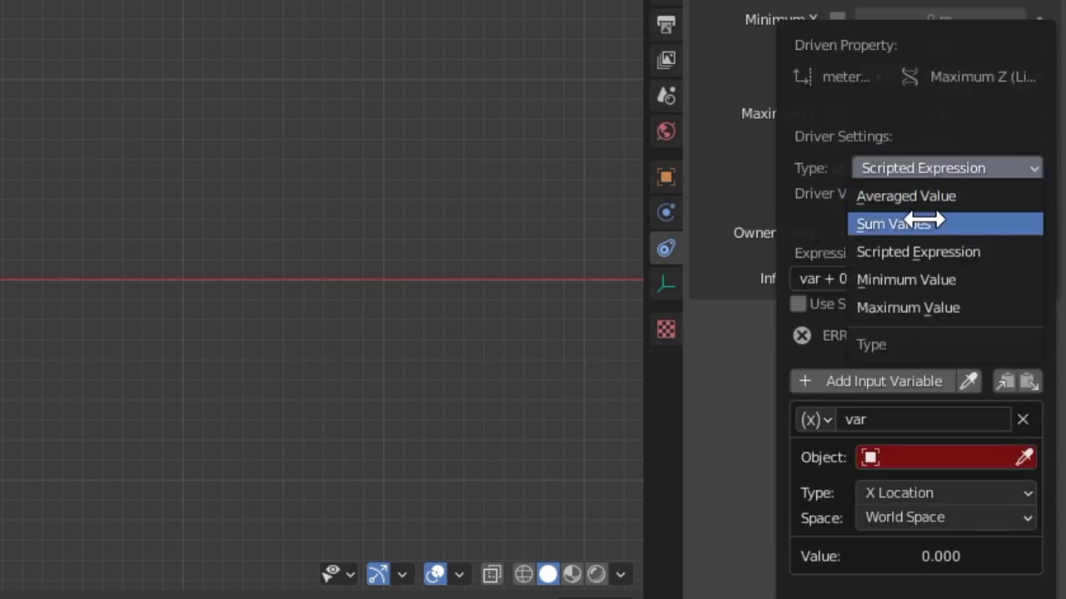
click(920, 196)
click(885, 408)
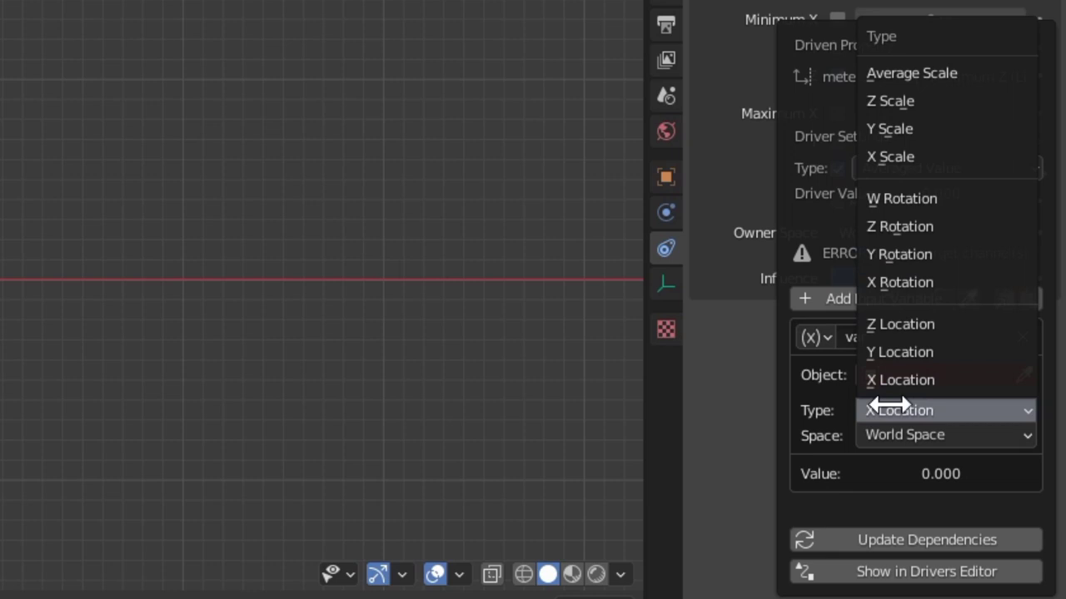
click(924, 322)
click(957, 434)
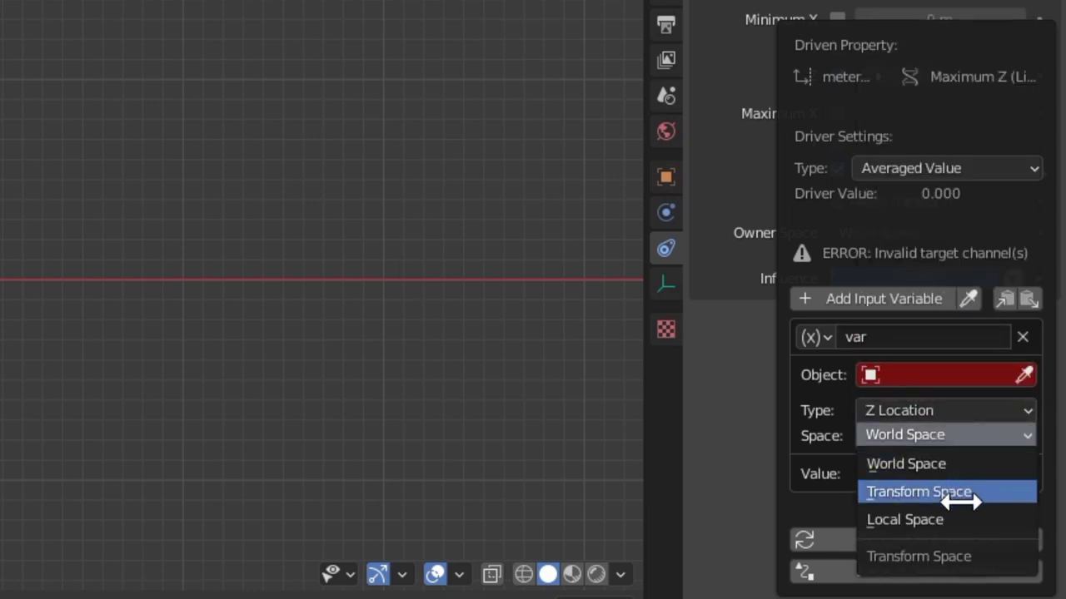
click(961, 514)
click(921, 375)
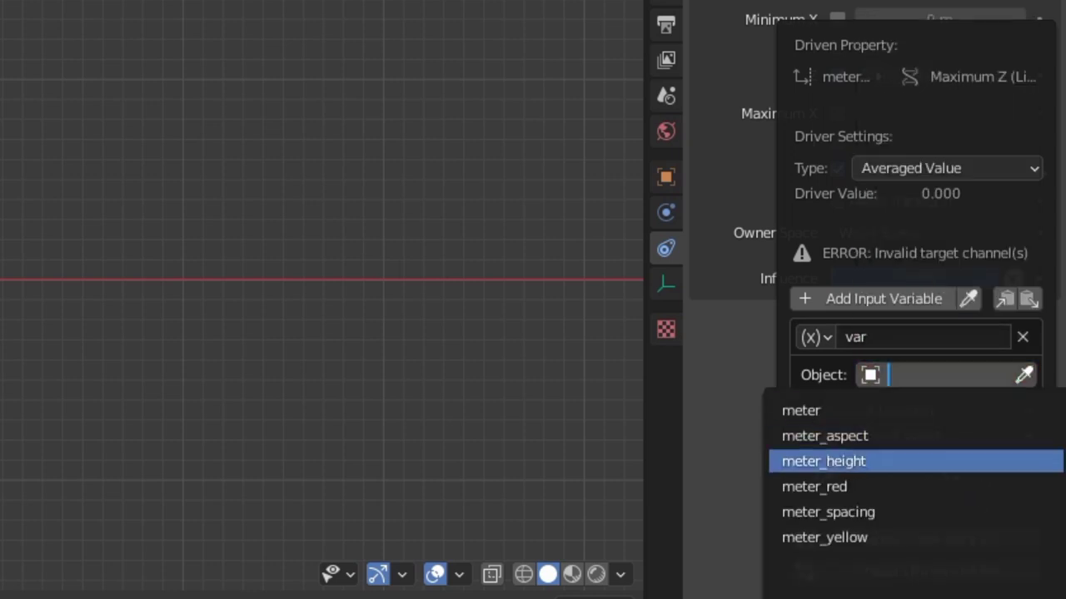
click(928, 486)
key(g)
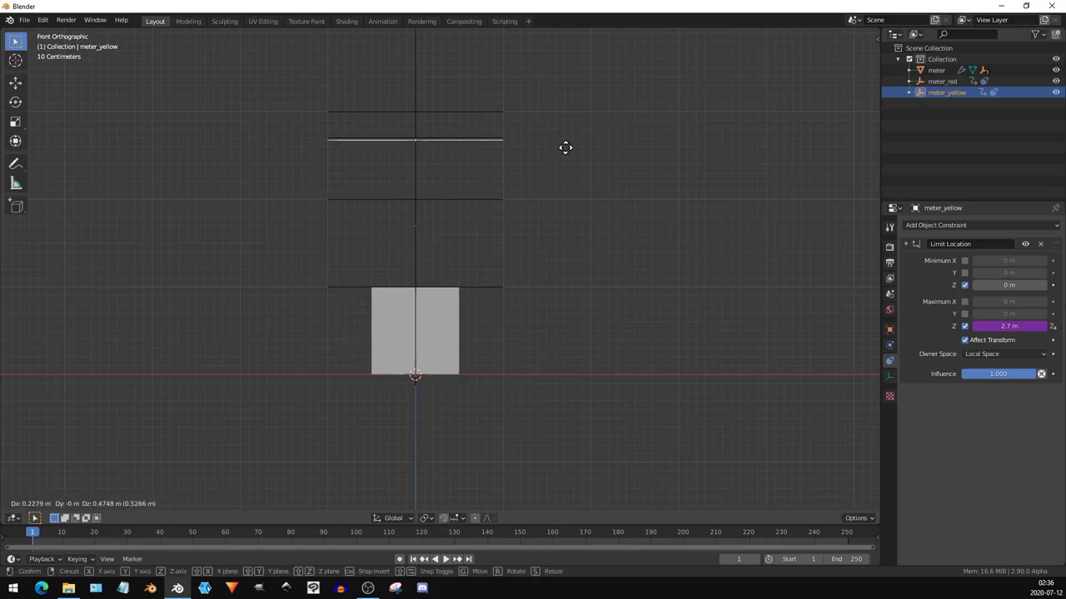
- Place the yellow line at its capped height and parent the threshold lines to the meter plane
click(573, 97)
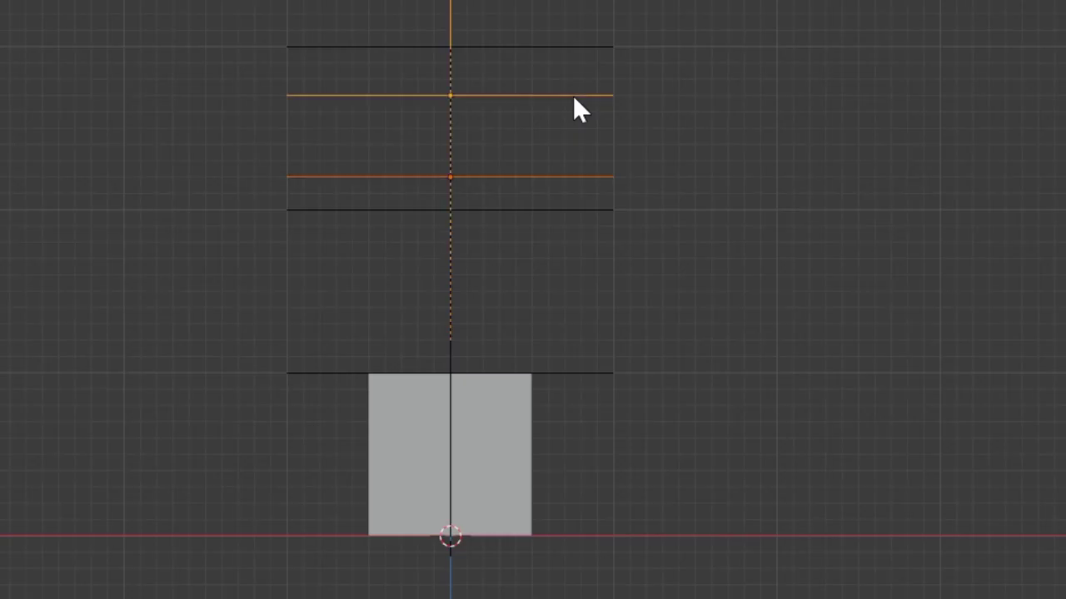
shift+click(478, 442)
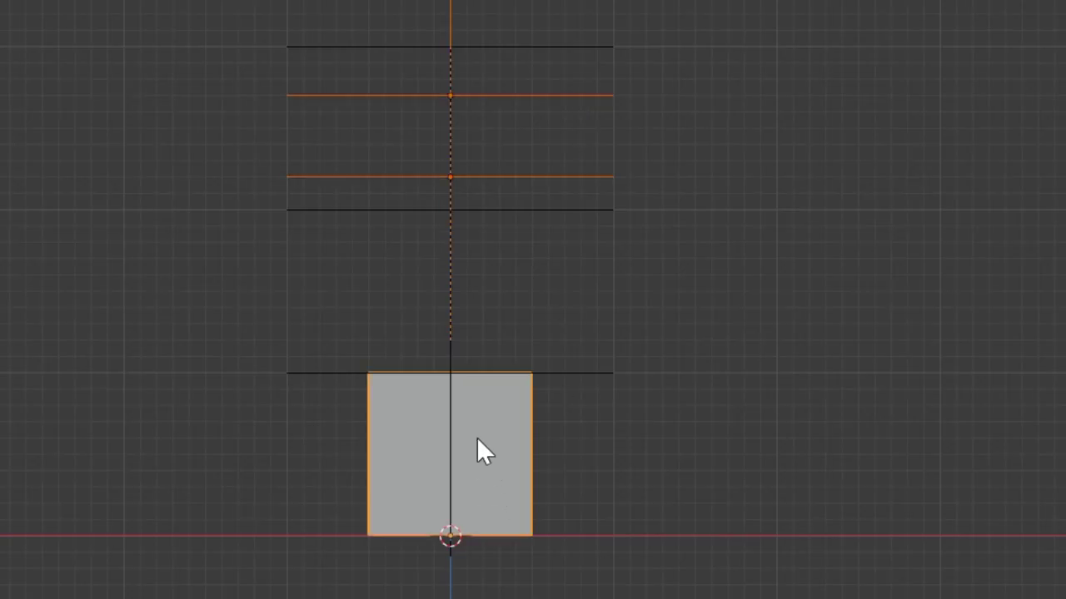
key(ctrl+p)
click(476, 437)
- Test-move the meter plane to confirm the lines follow, then cancel the move
click(553, 272)
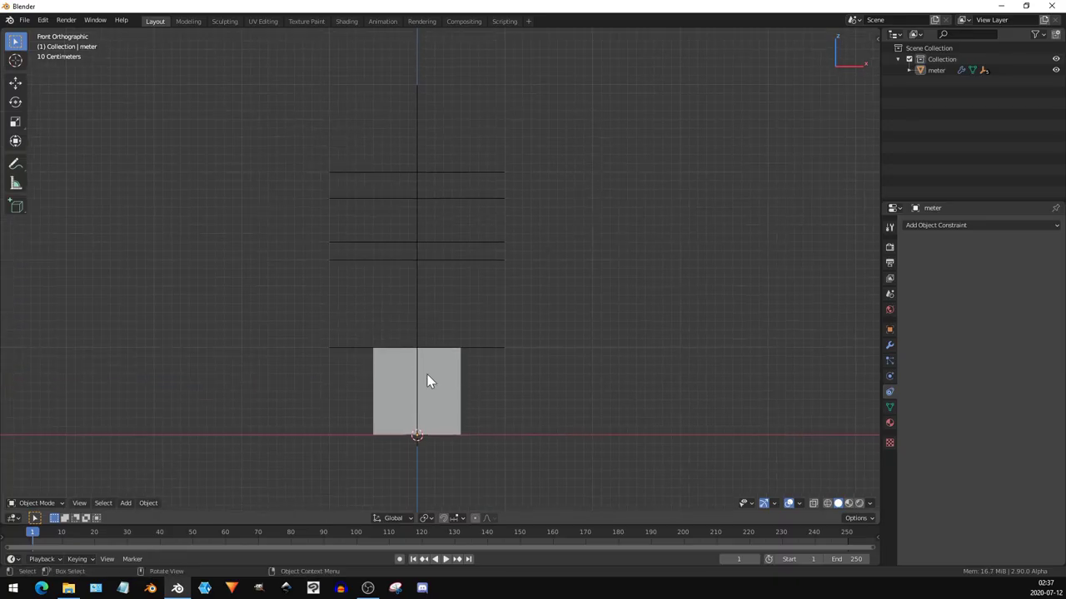
click(457, 370)
key(g)
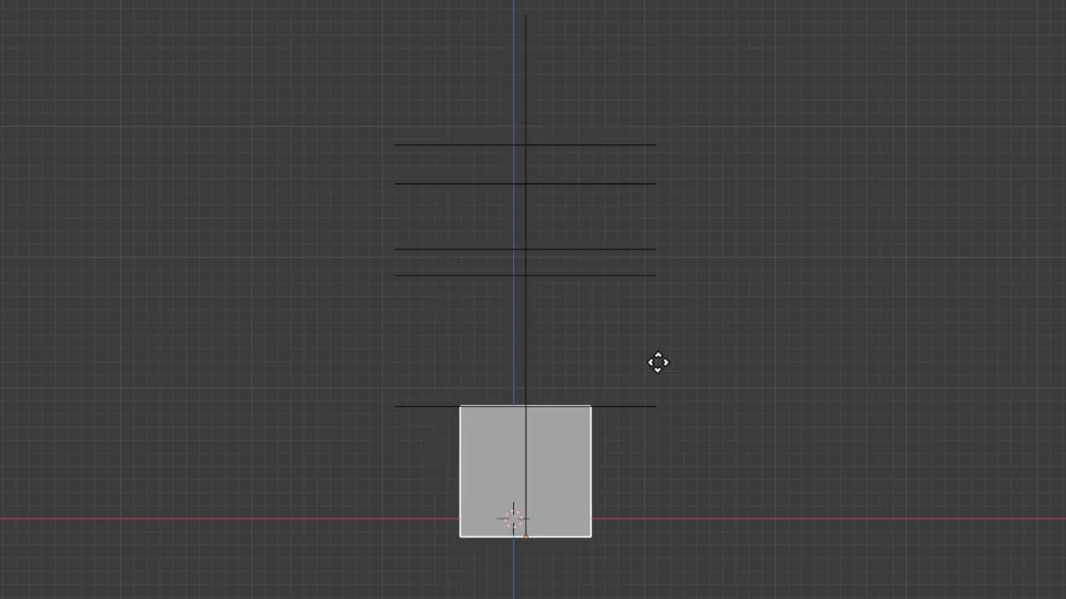
right_click(672, 337)
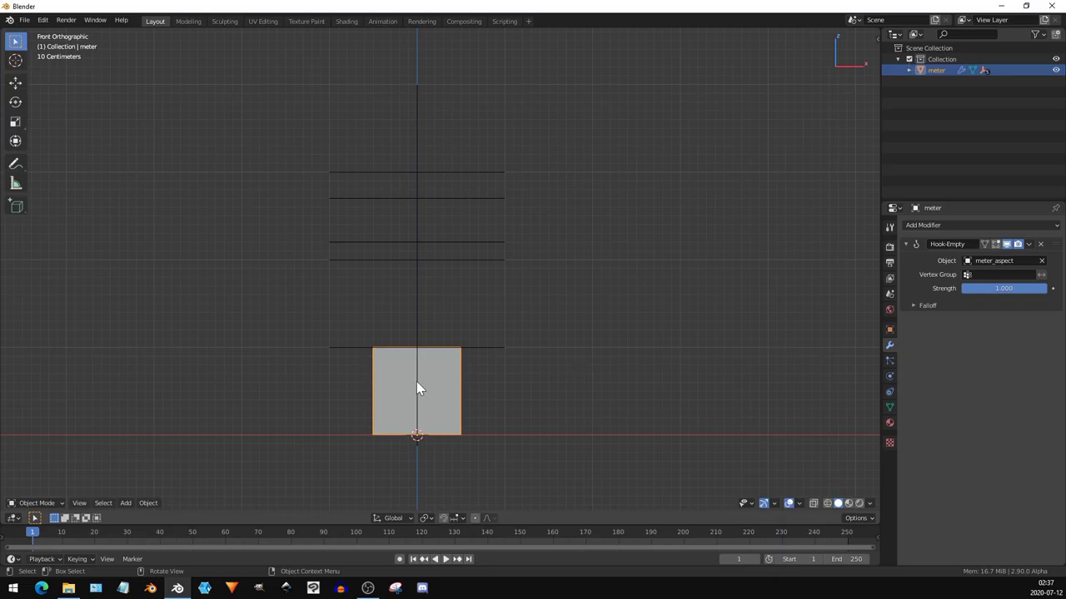
- Add an Array modifier to the meter plane with Fit Type set to Fit Length
click(915, 227)
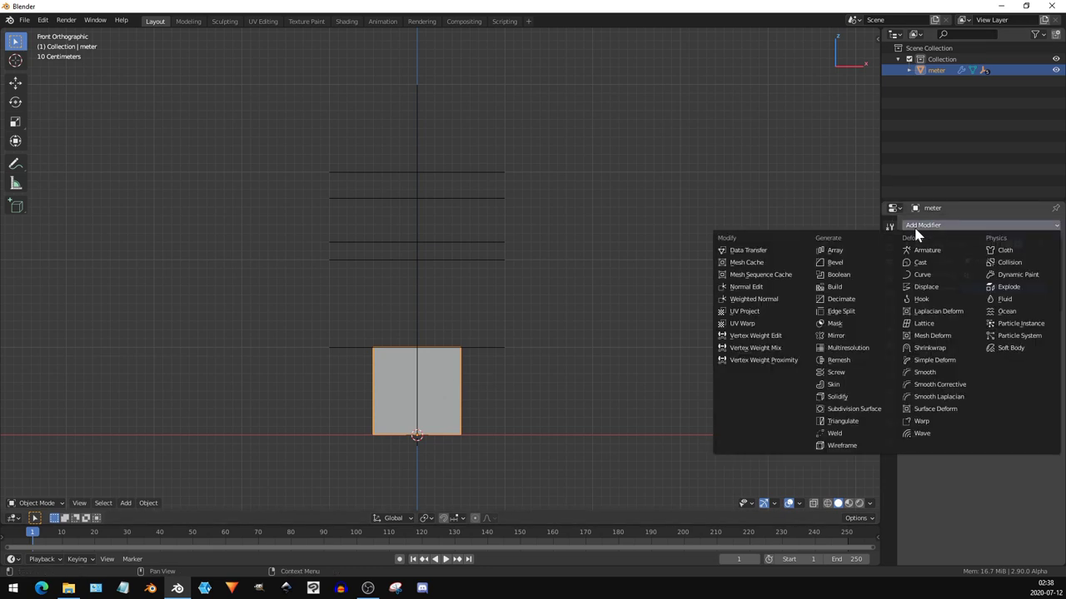
click(864, 251)
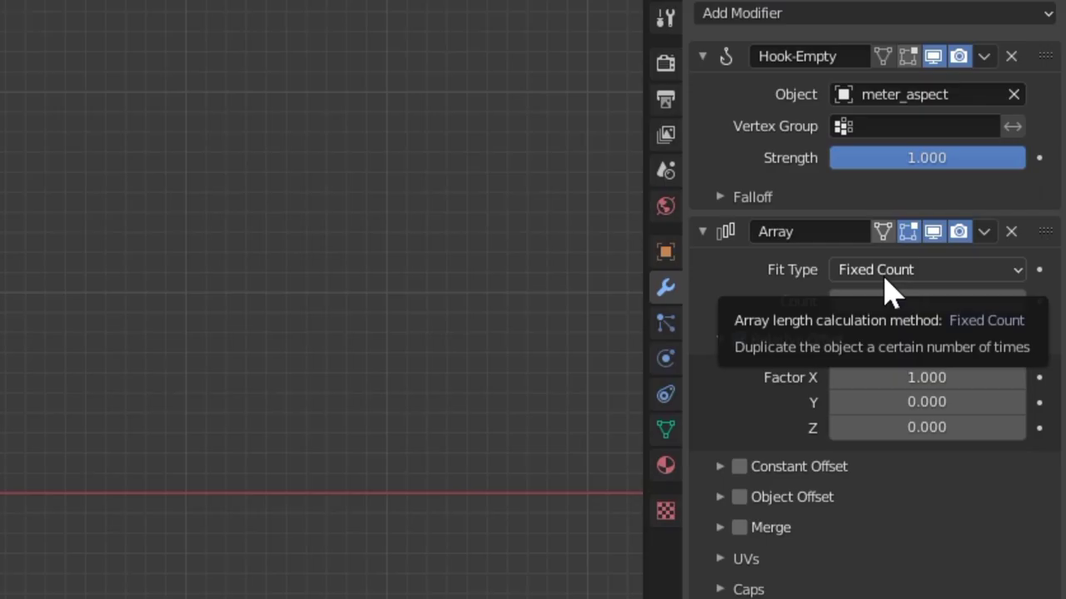
click(885, 274)
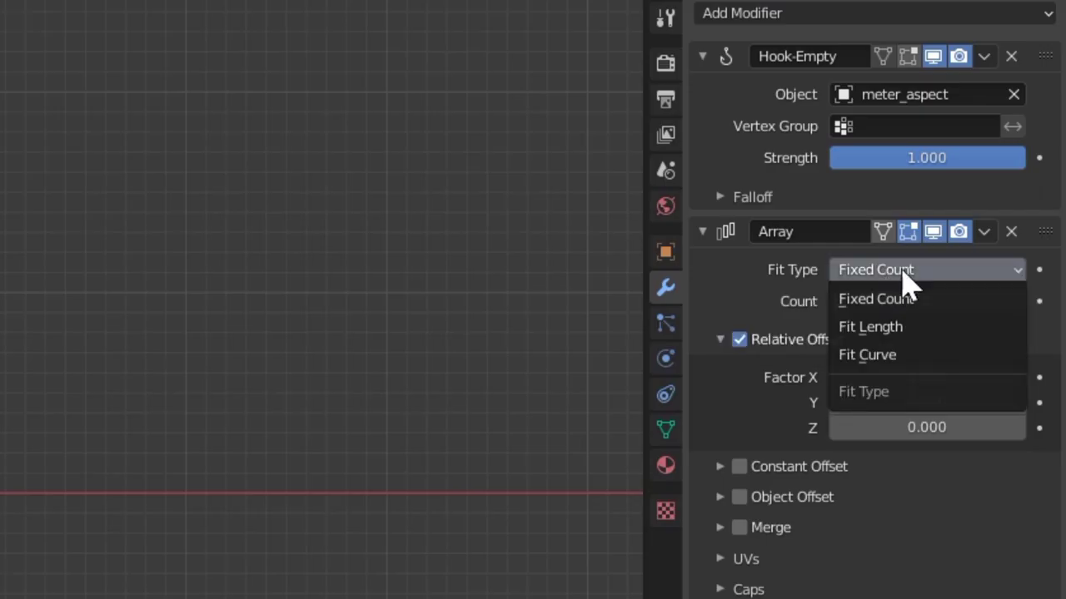
click(926, 330)
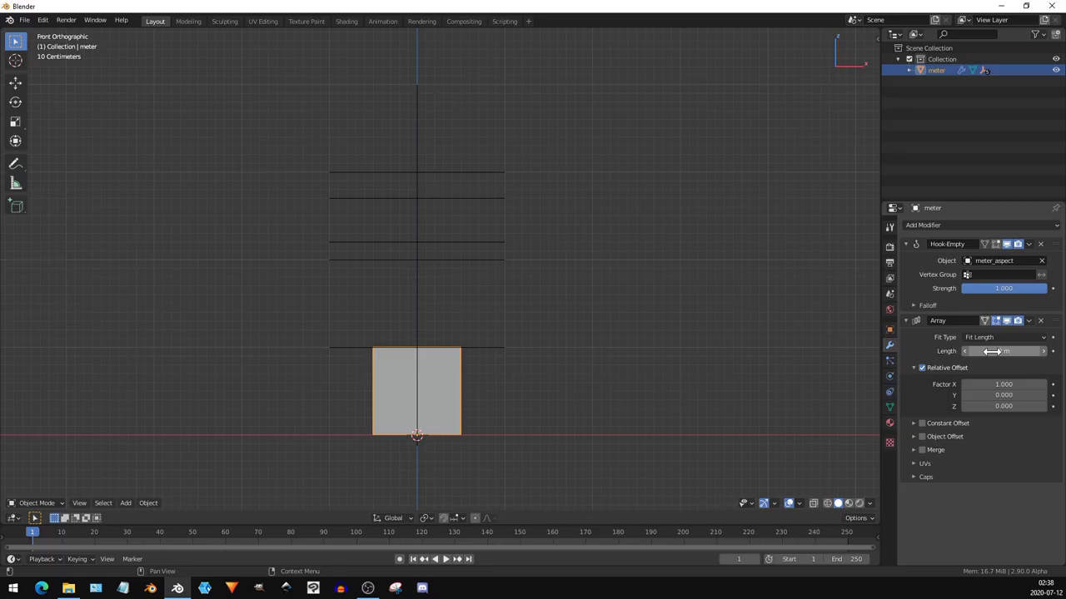
- Drive the array Length with an Averaged Value of meter_height's local Z Location
key(ctrl+d)
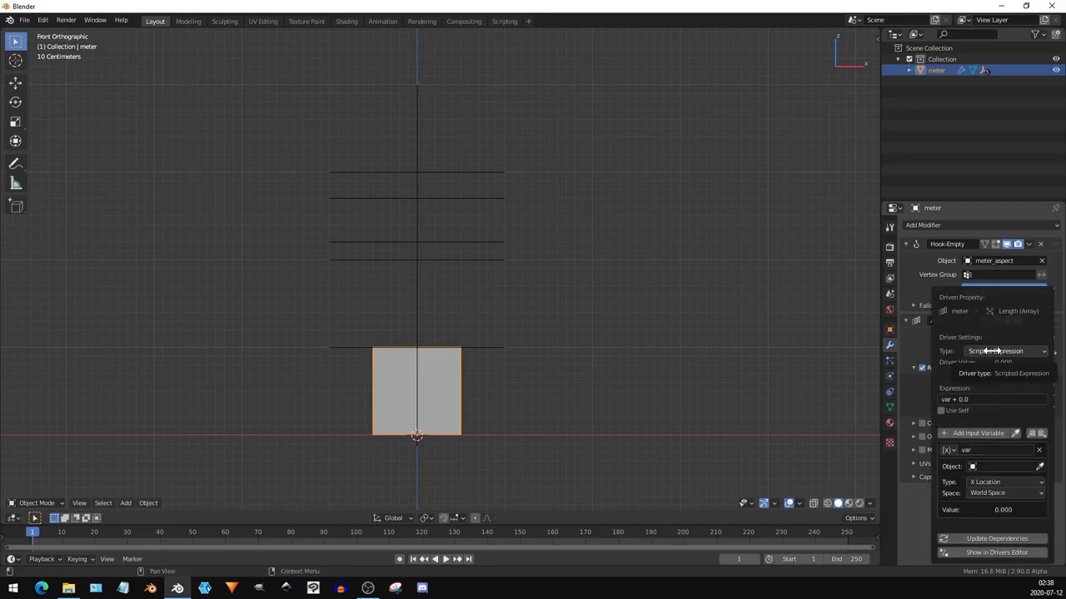
click(995, 351)
click(999, 363)
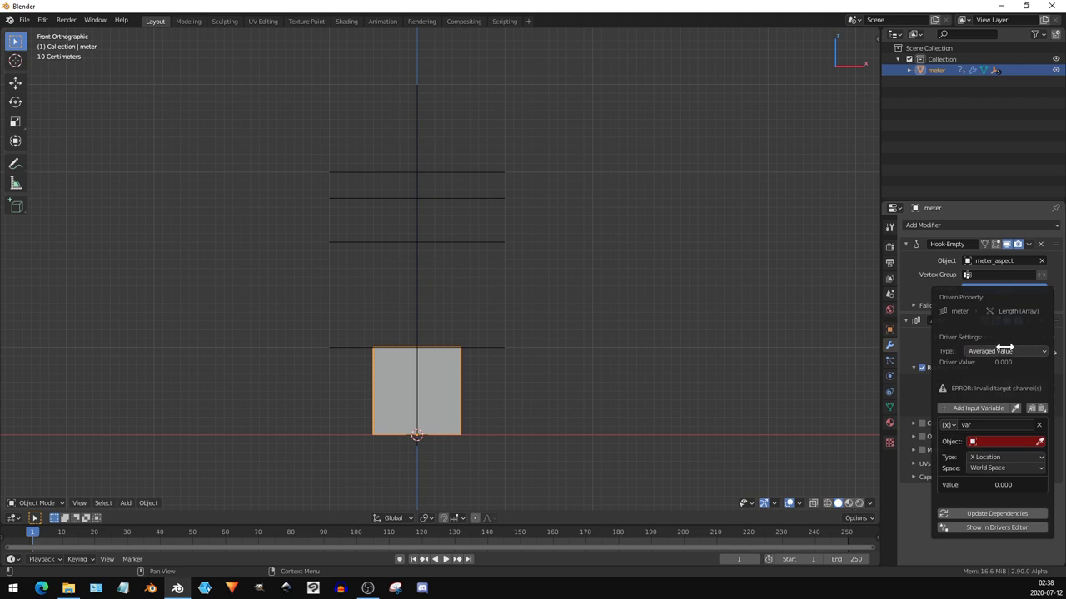
click(999, 481)
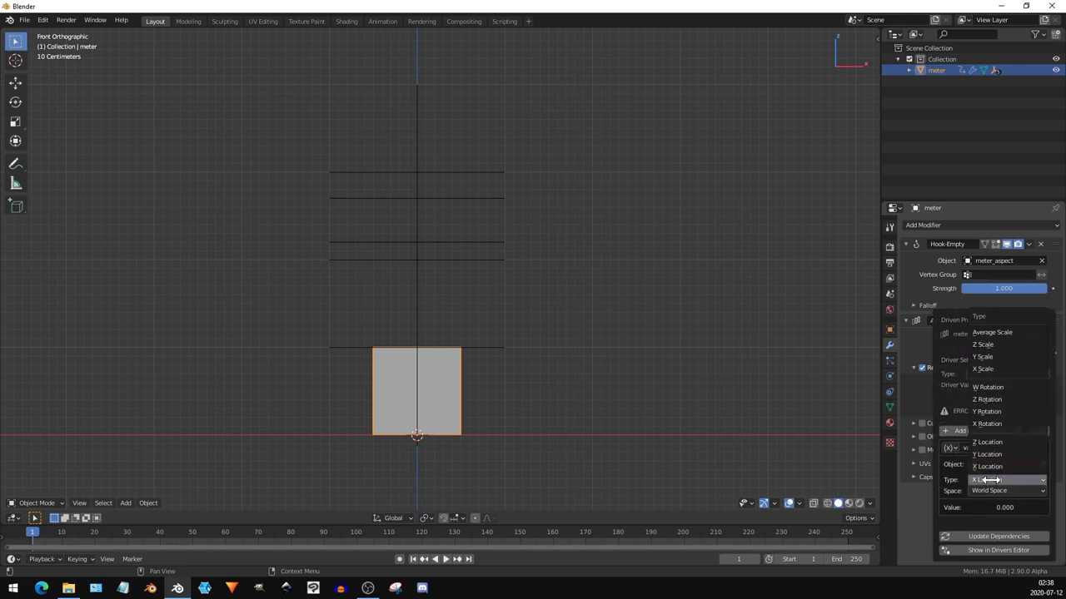
click(1003, 441)
click(999, 490)
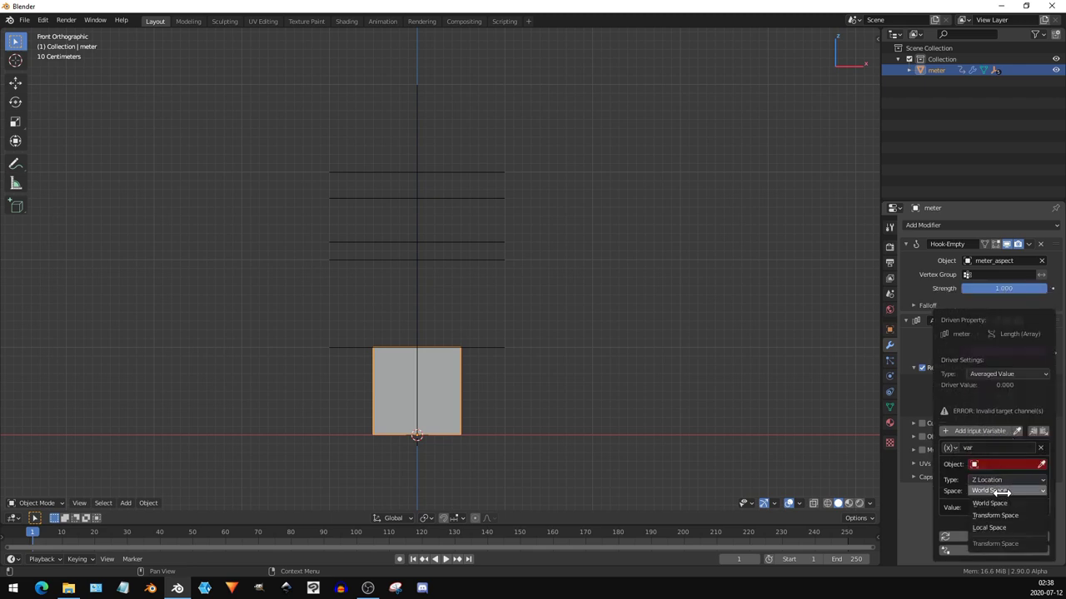
click(999, 520)
click(995, 464)
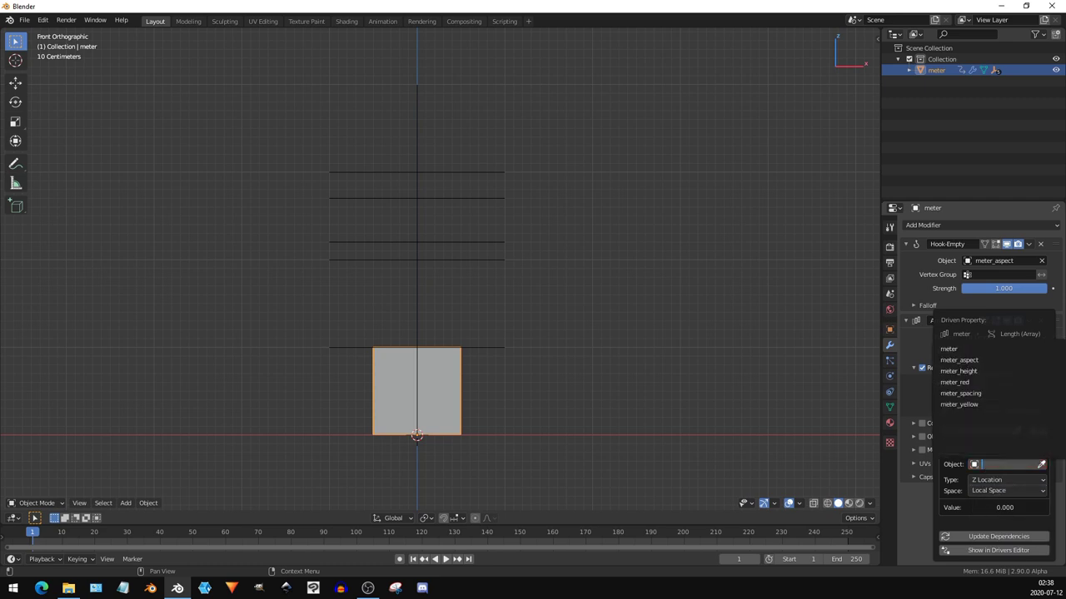
click(961, 371)
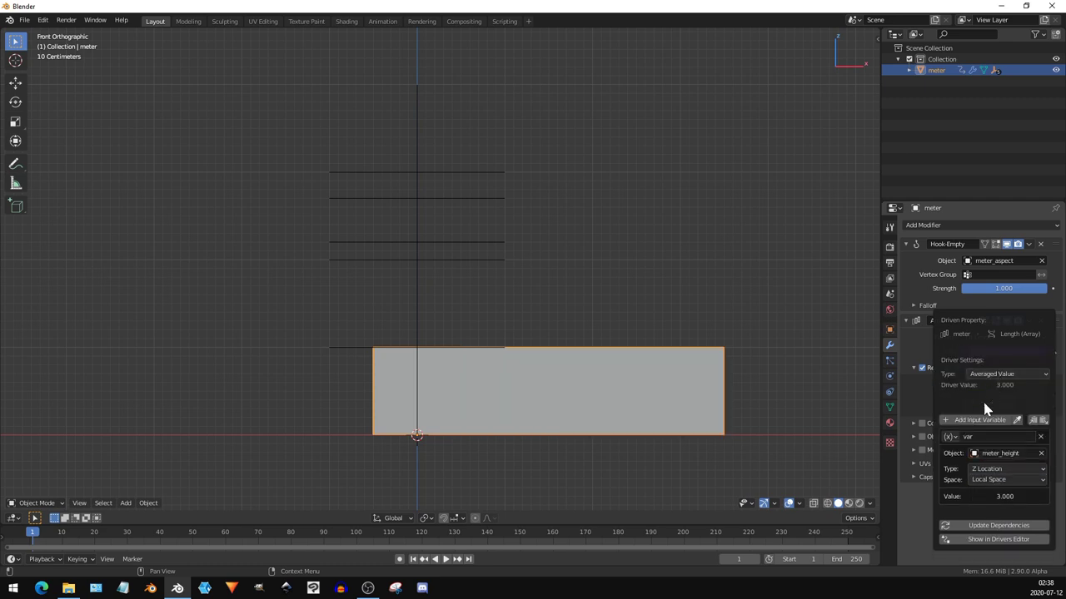
- Set the array's Relative Offset Factor X to 0
click(979, 384)
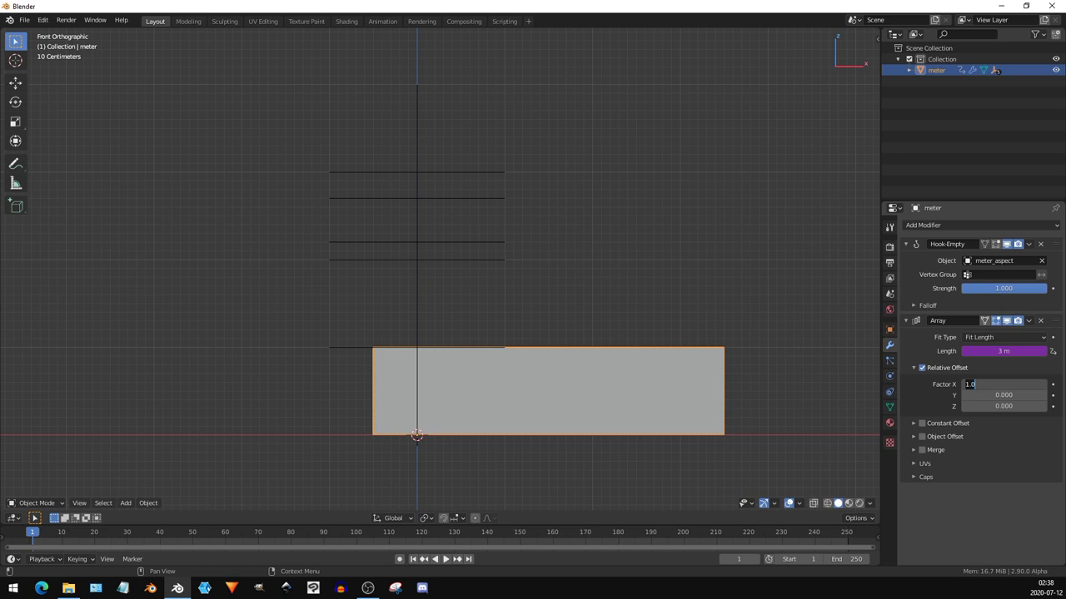
text(0)
key(Return)
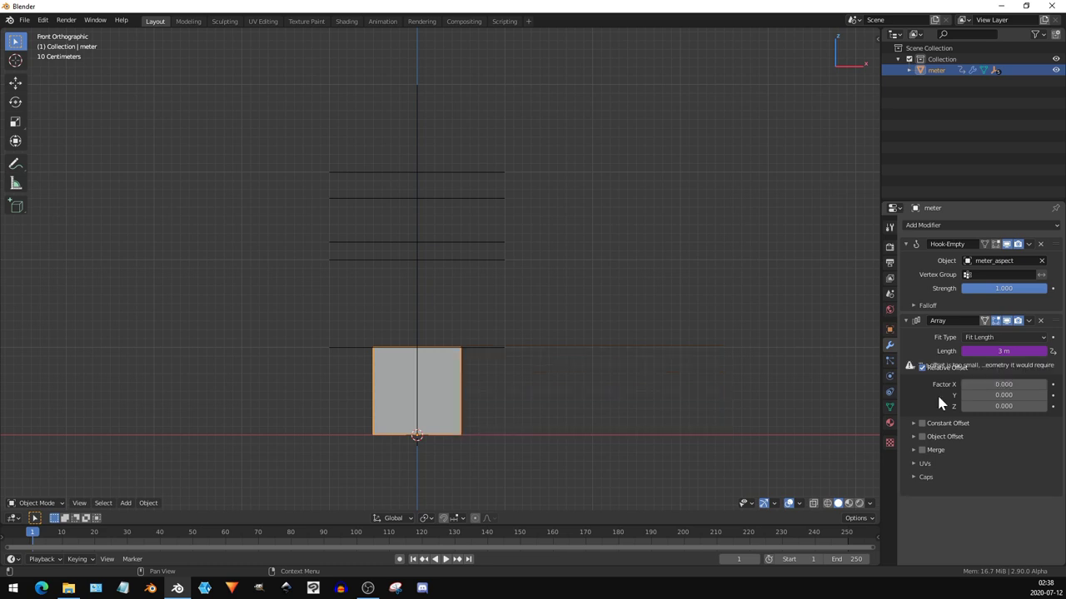
- Drive Relative Offset Factor Z with an averaged meter_spacing local Z Location, then update dependencies
right_click(1001, 420)
click(999, 423)
click(995, 351)
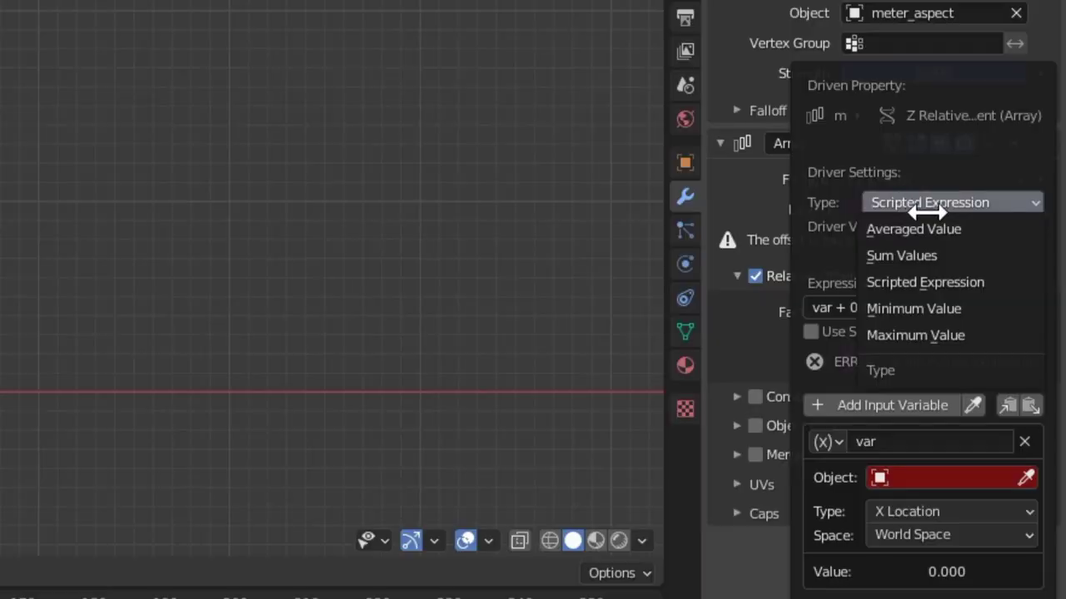
click(980, 360)
click(897, 433)
click(944, 357)
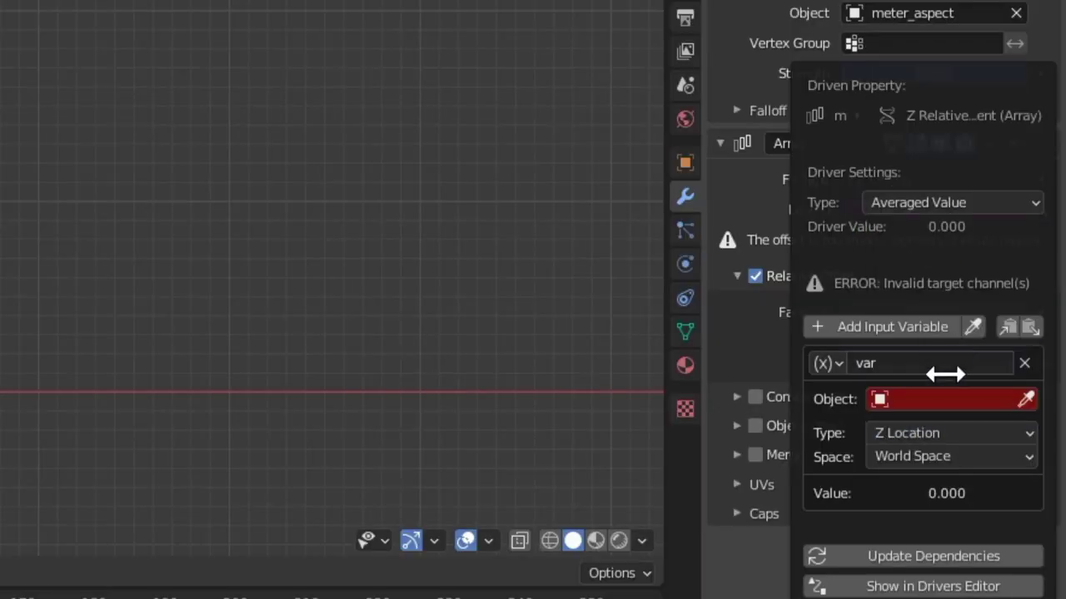
click(951, 455)
click(952, 538)
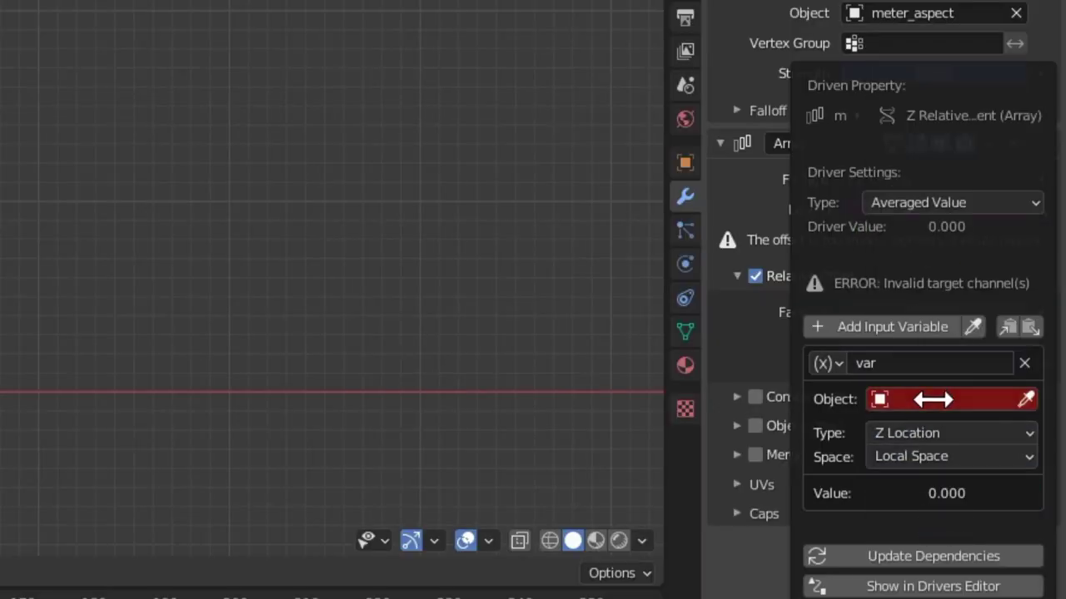
click(932, 399)
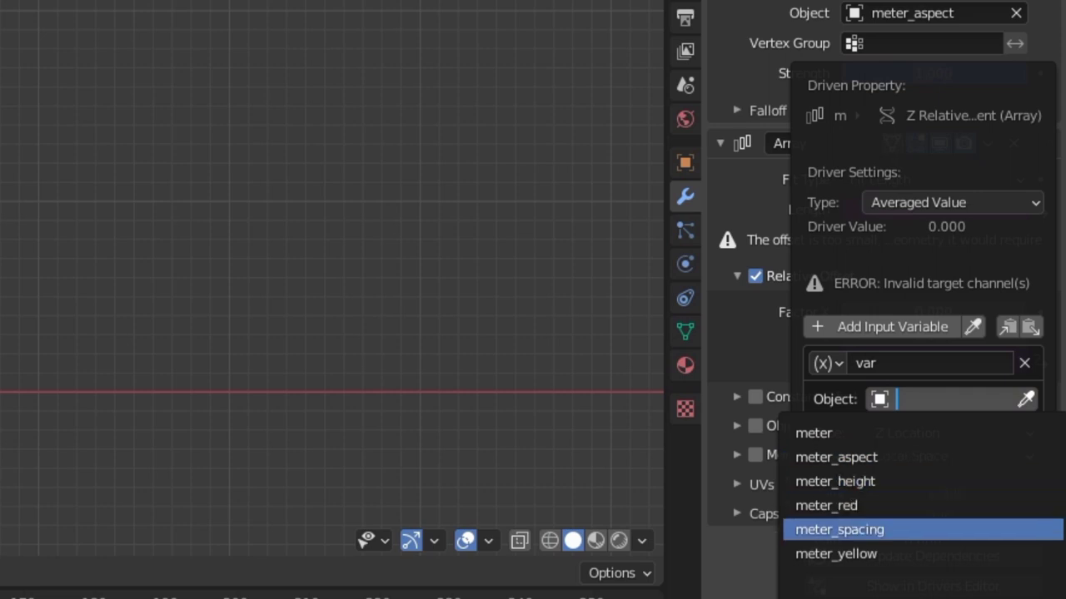
click(924, 529)
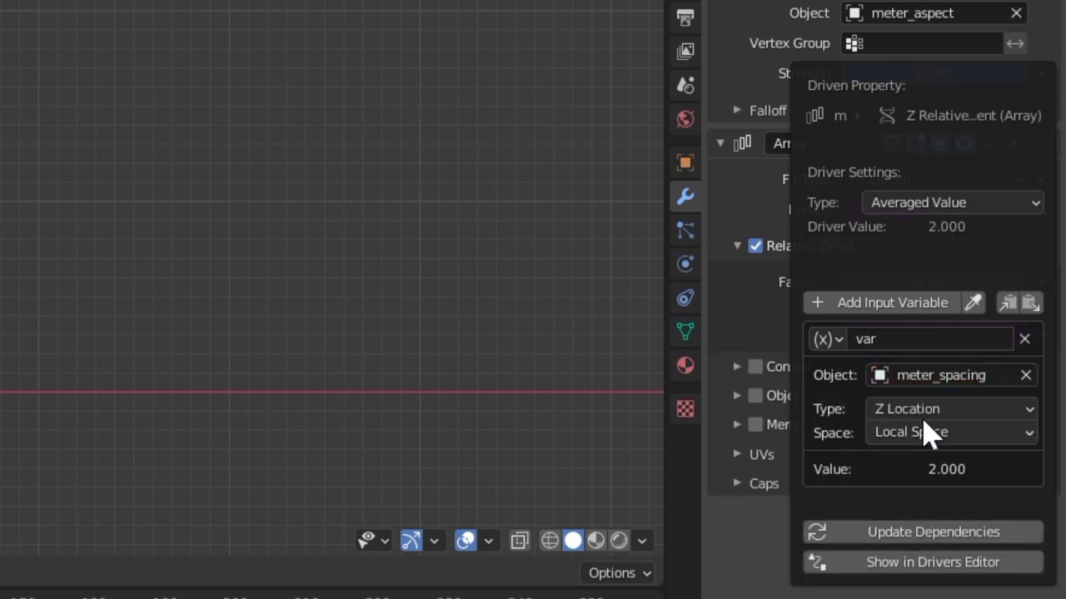
click(950, 537)
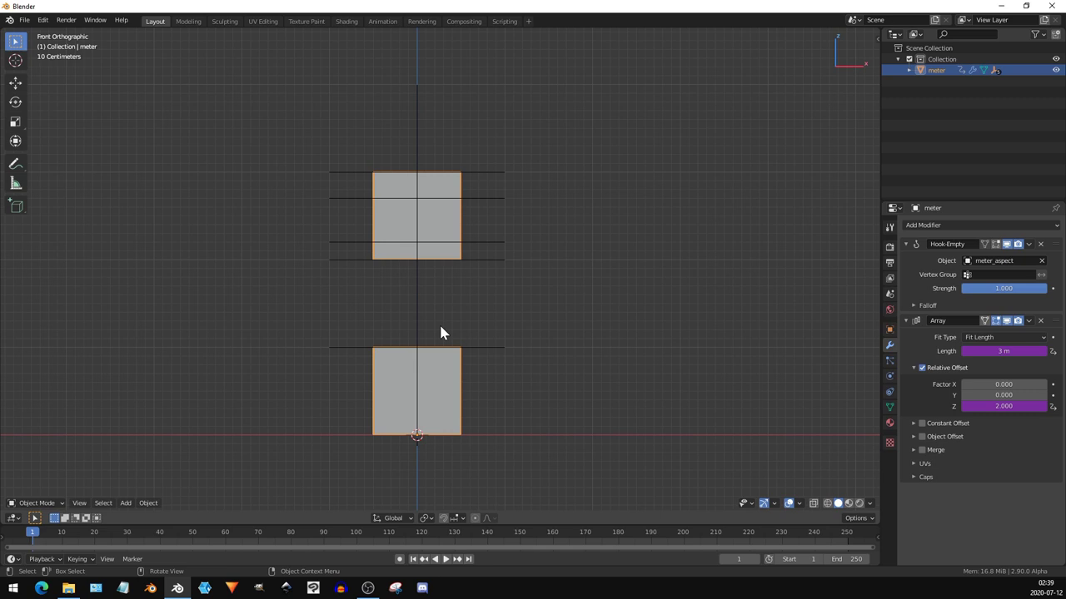
- Move the meter_aspect empty down to Z 0.2 m
click(492, 350)
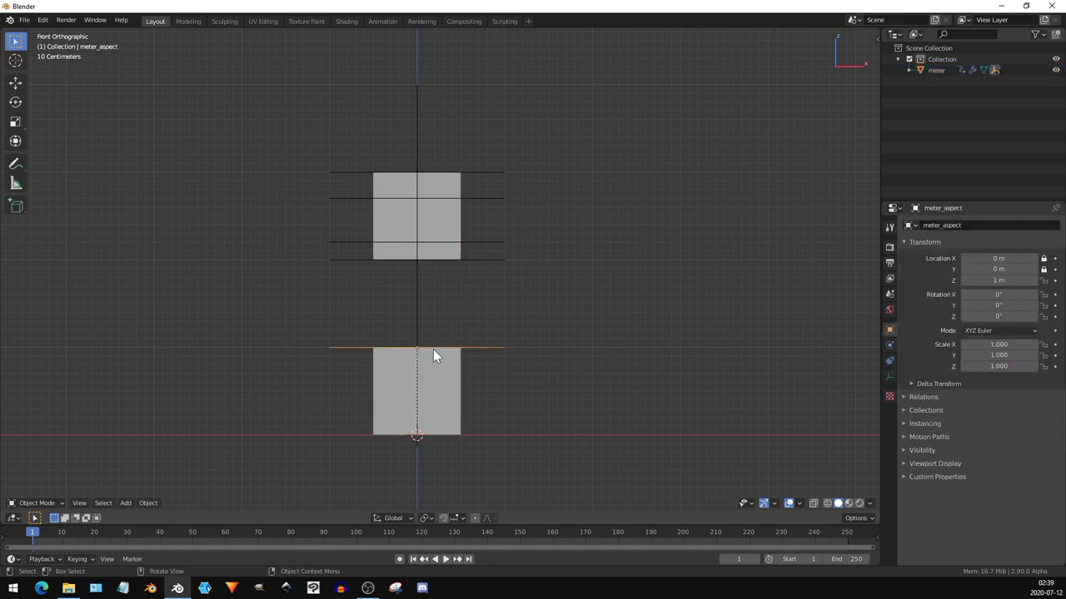
scroll(437, 359, up, 1)
key(g)
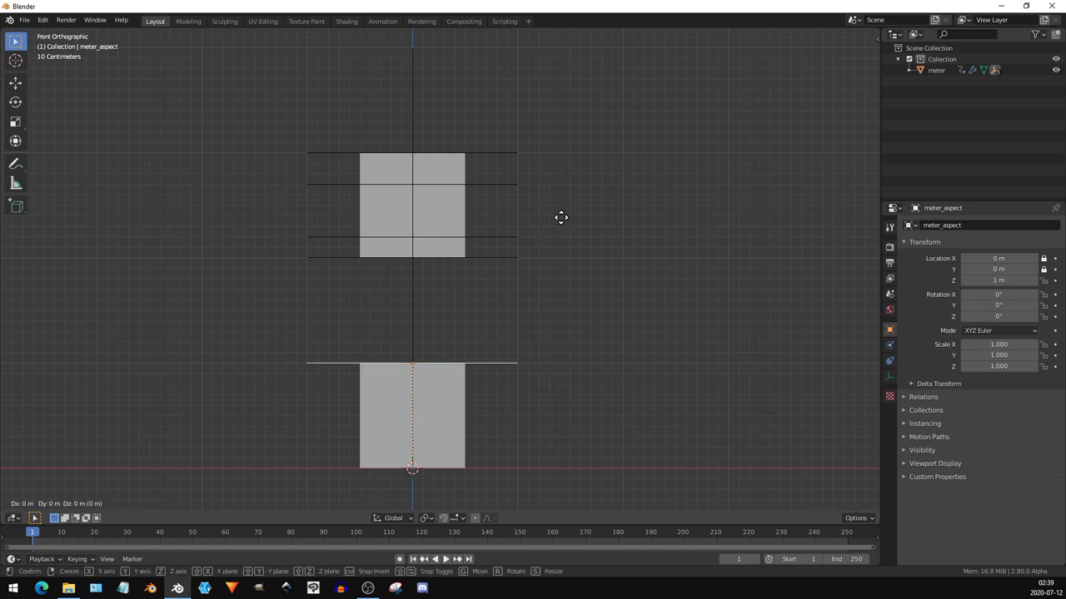
click(571, 303)
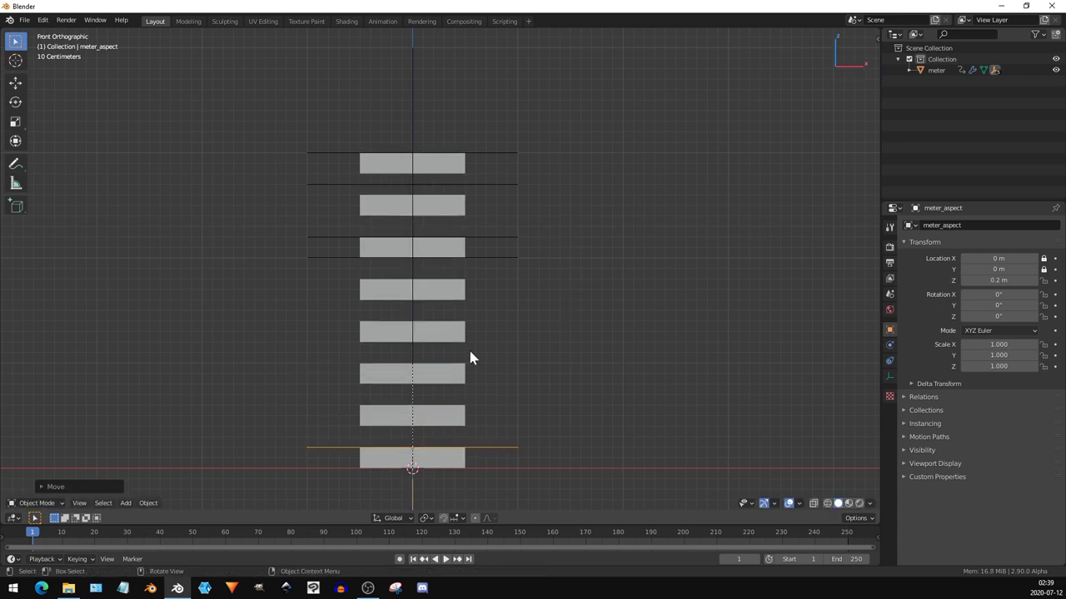
- Test-move the meter_spacing empty to check the bar spacing, leaving it at 2 m
click(393, 258)
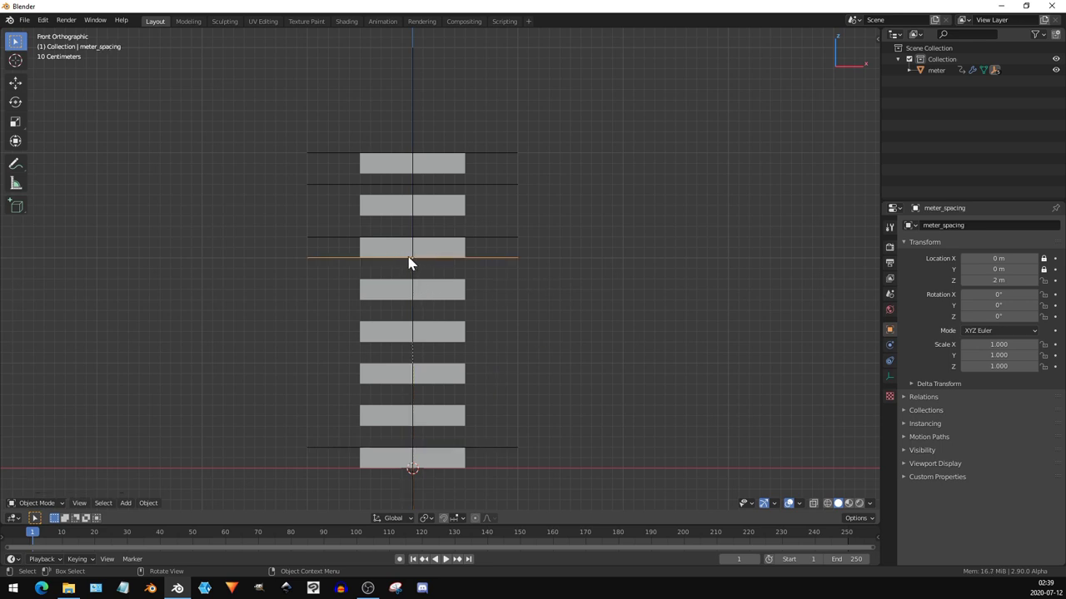
key(g)
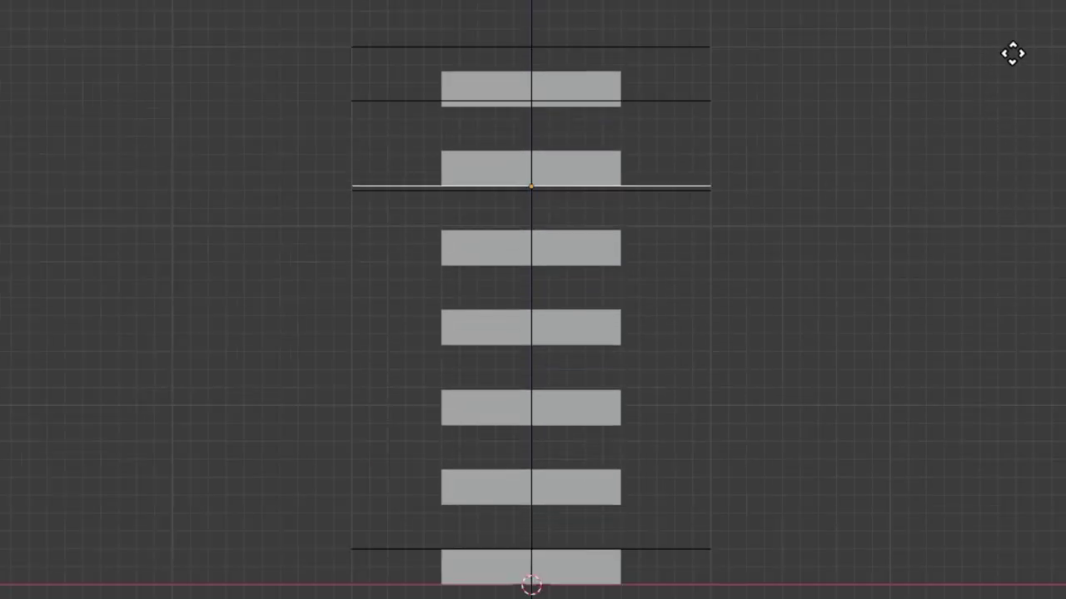
click(602, 424)
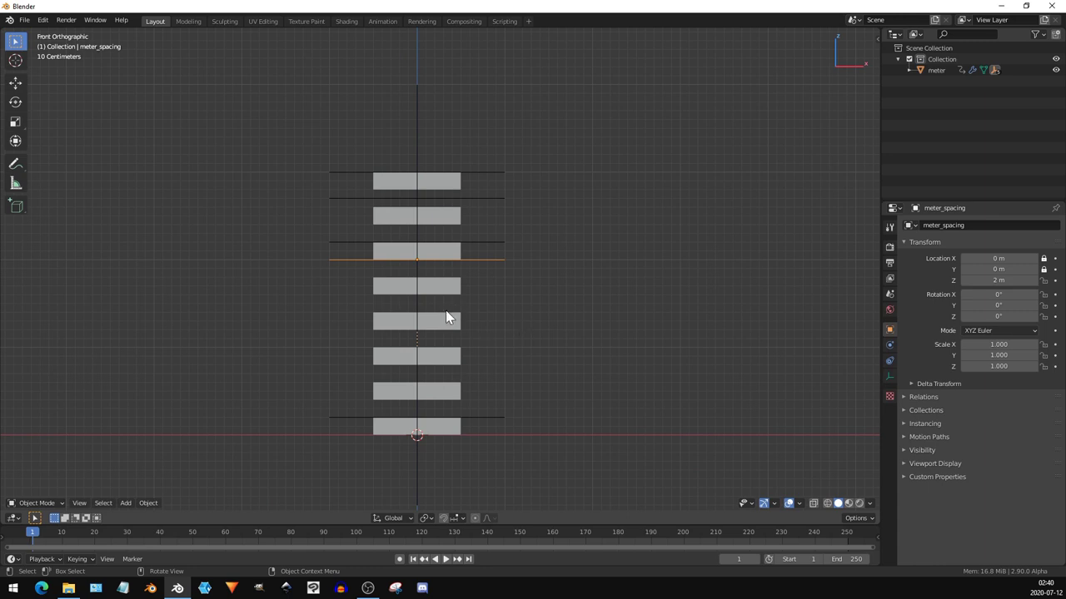
- Enable Texture Space in the meter object's Viewport Display settings
click(433, 323)
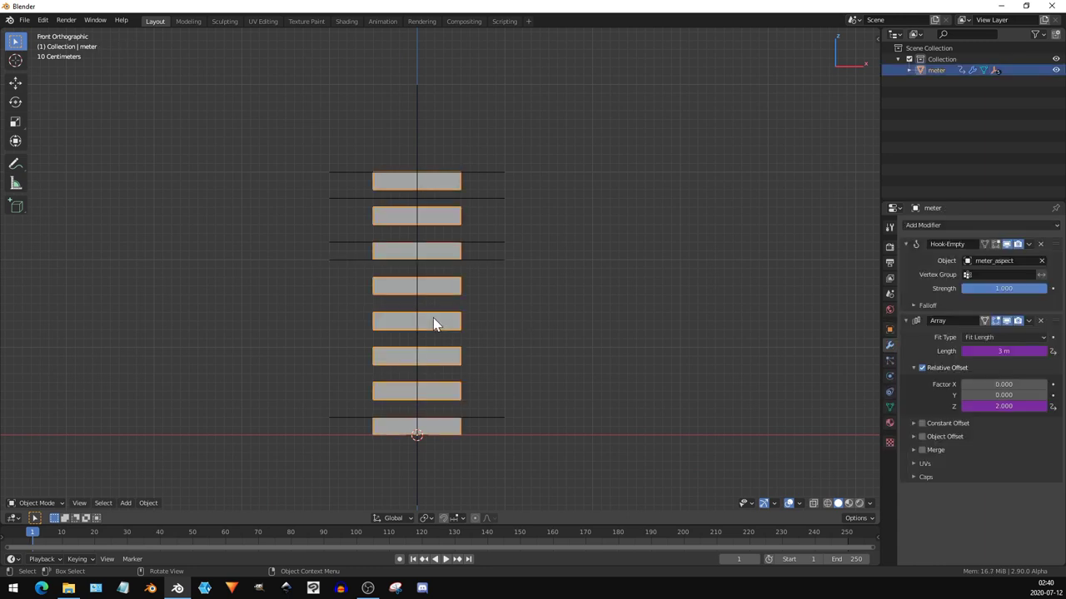
click(889, 332)
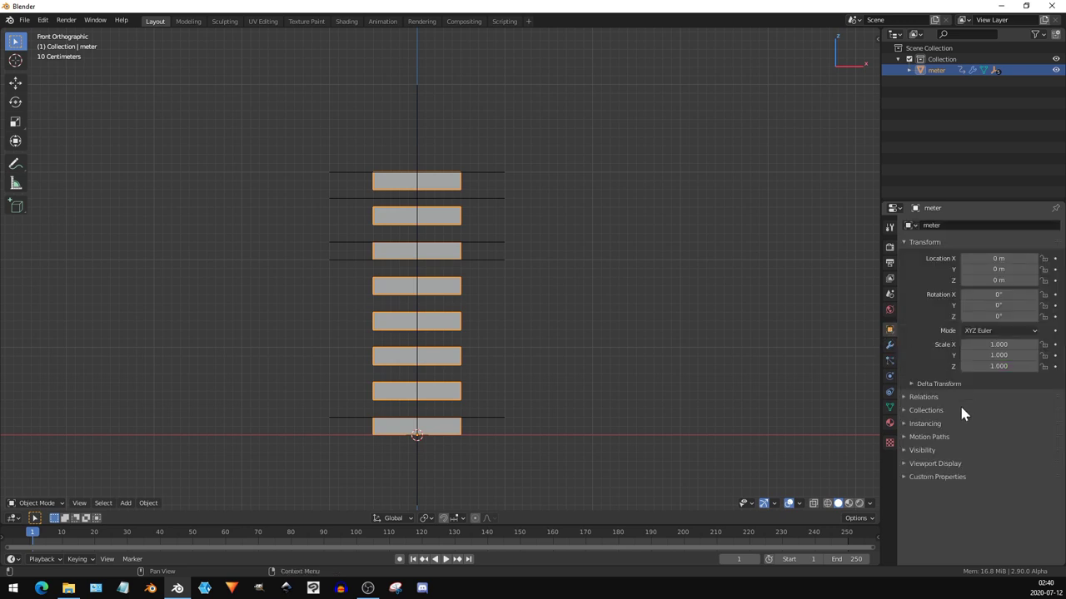
click(932, 465)
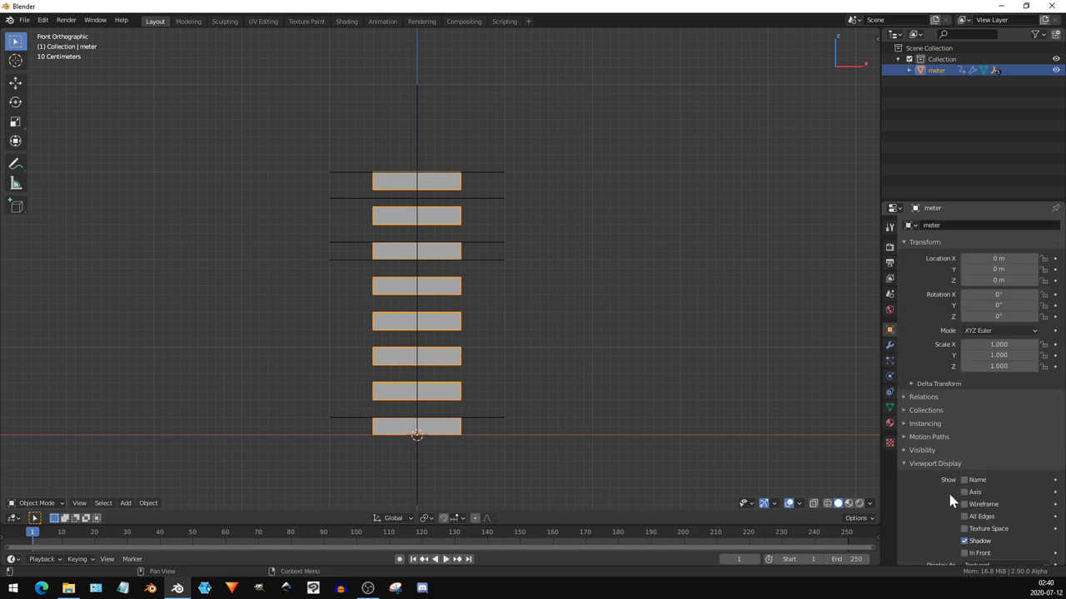
scroll(942, 491, down, 2)
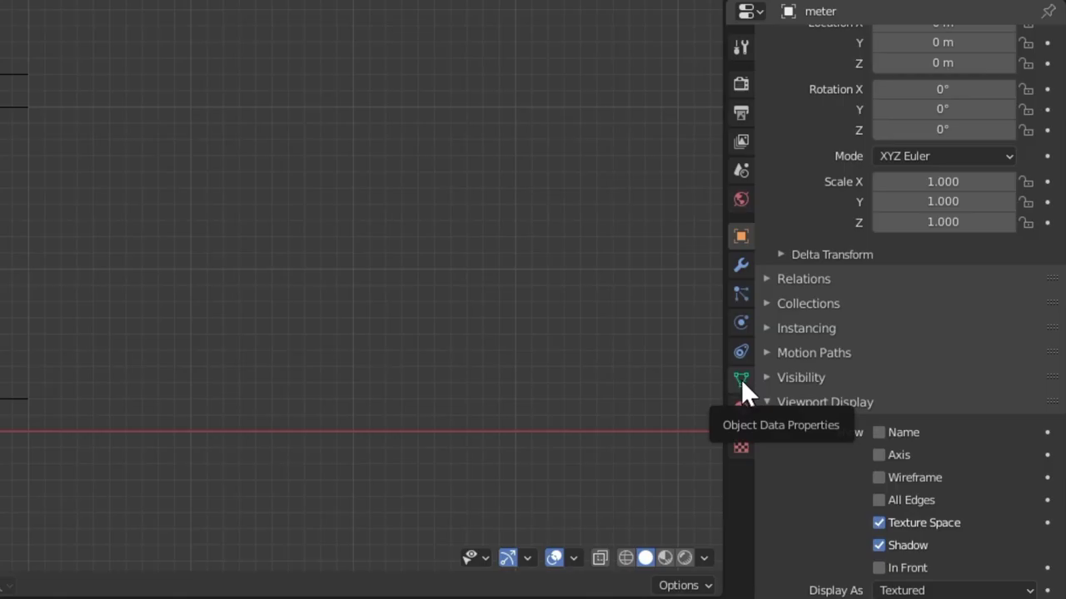
- Disable Auto Texture Space on the meter mesh and set texture space Size Y to 0
click(741, 380)
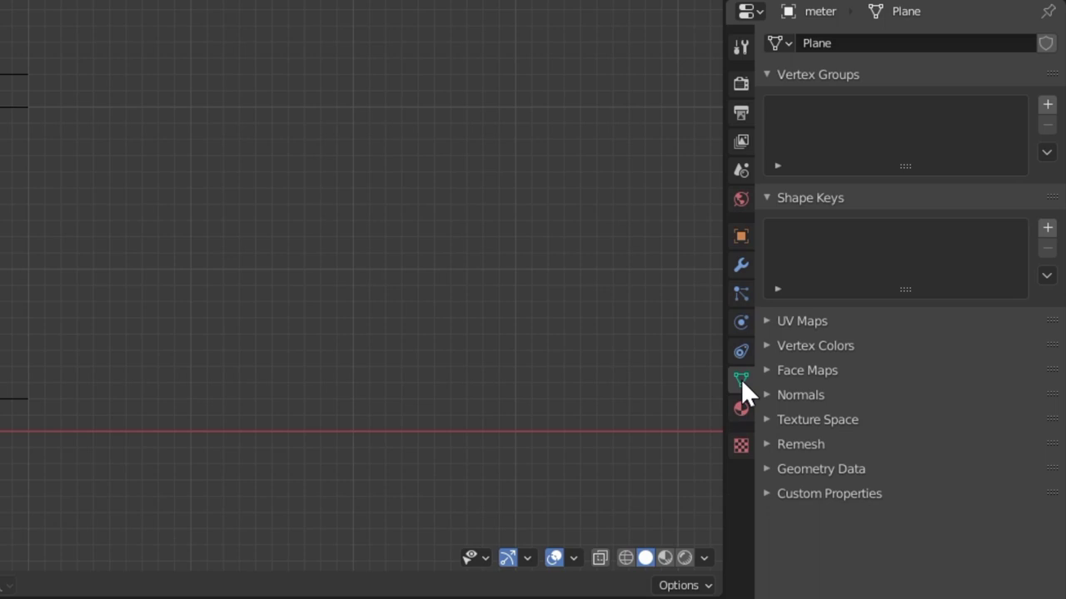
click(818, 420)
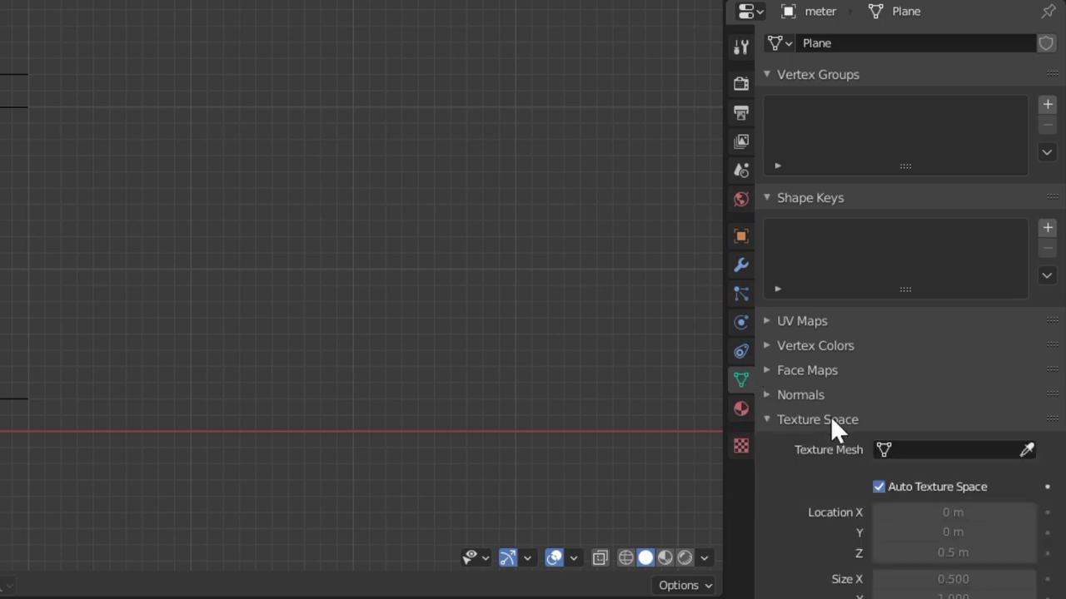
scroll(835, 428, down, 1)
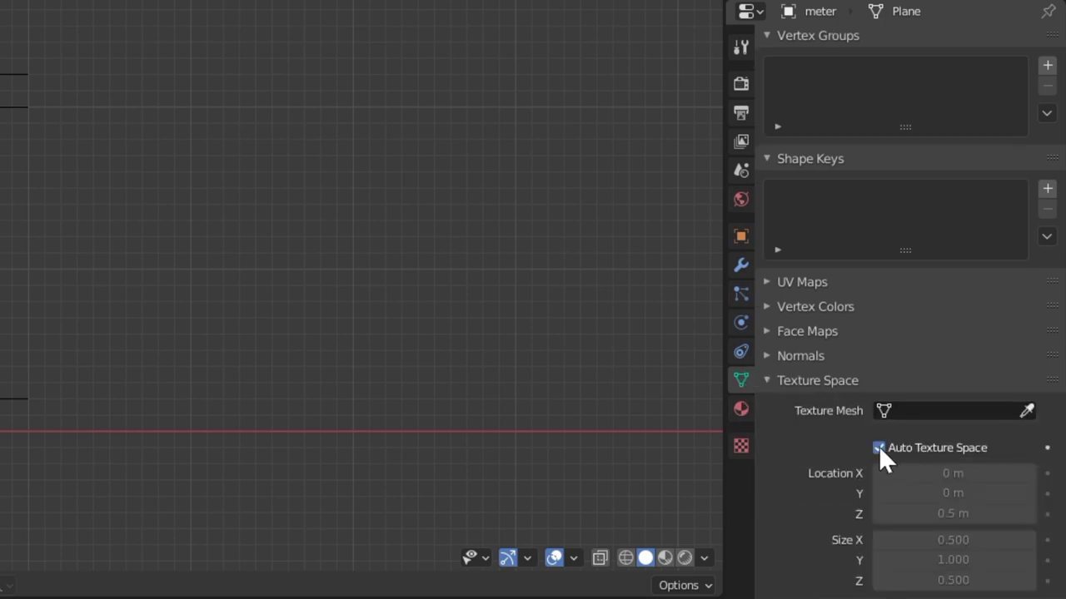
click(878, 447)
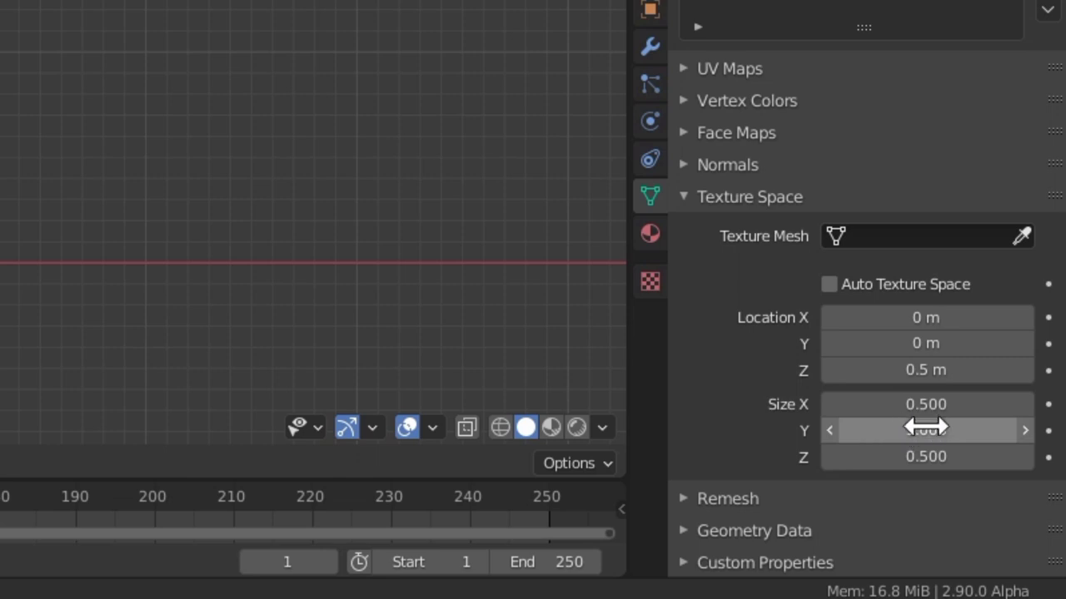
click(926, 442)
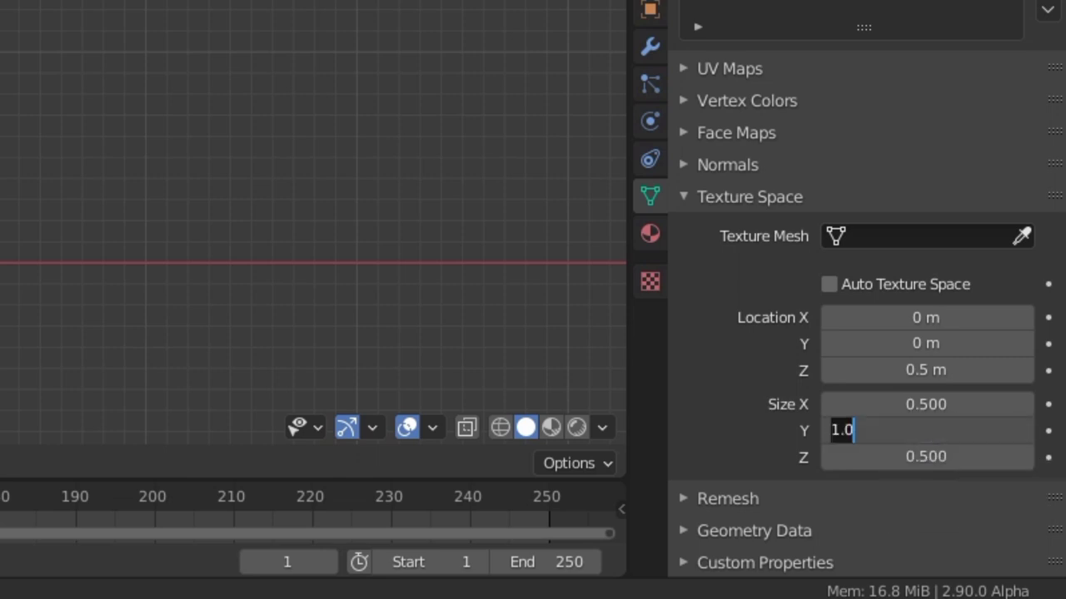
text(0)
key(Return)
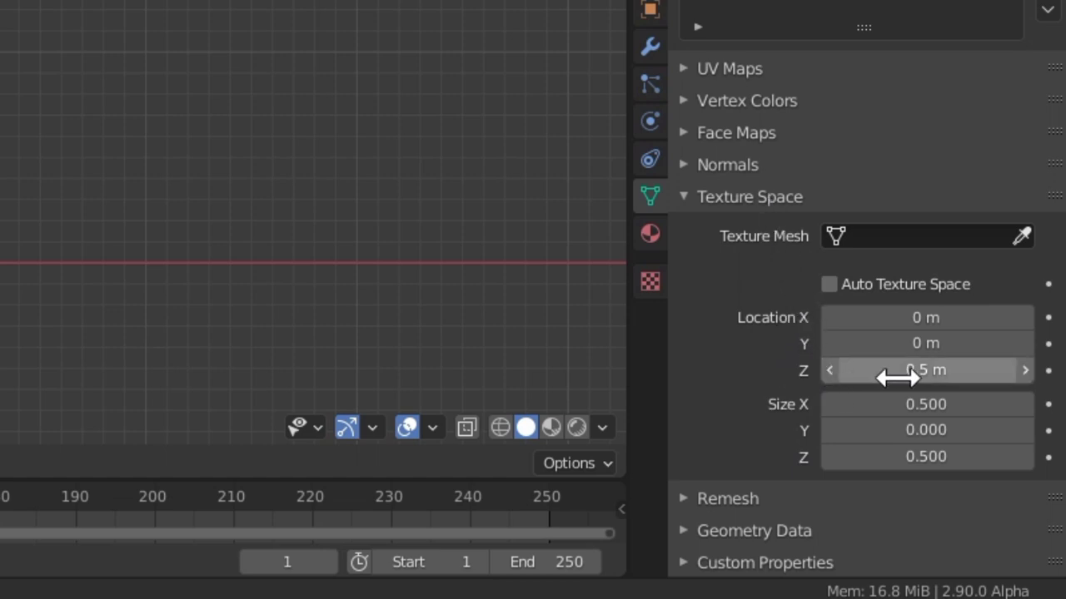
- Add a driver on texture space Location Z reading meter_height's local Z Location
key(ctrl+d)
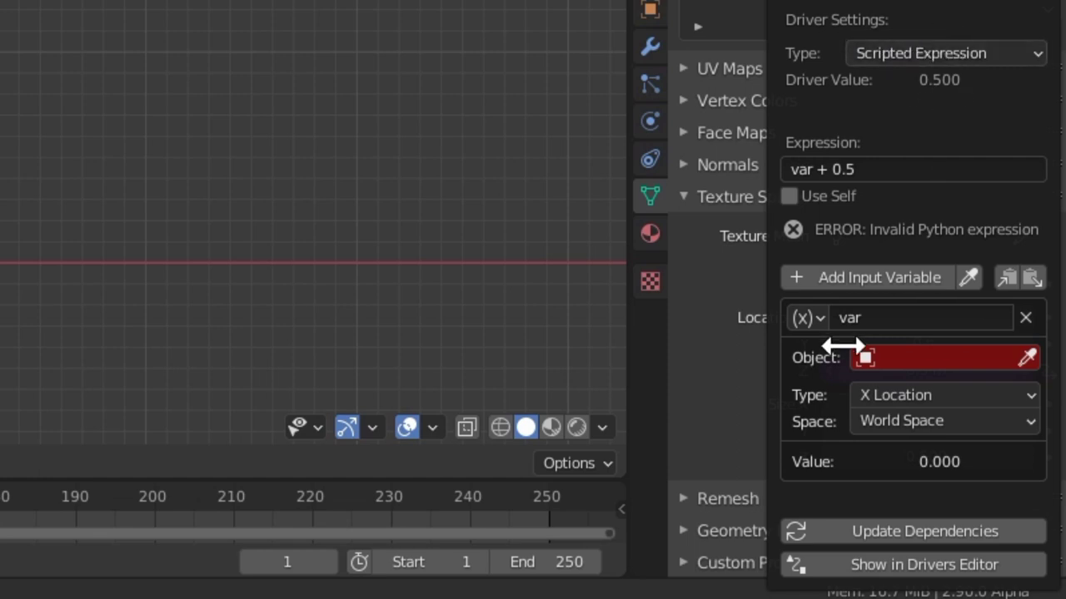
click(906, 394)
click(897, 305)
click(904, 421)
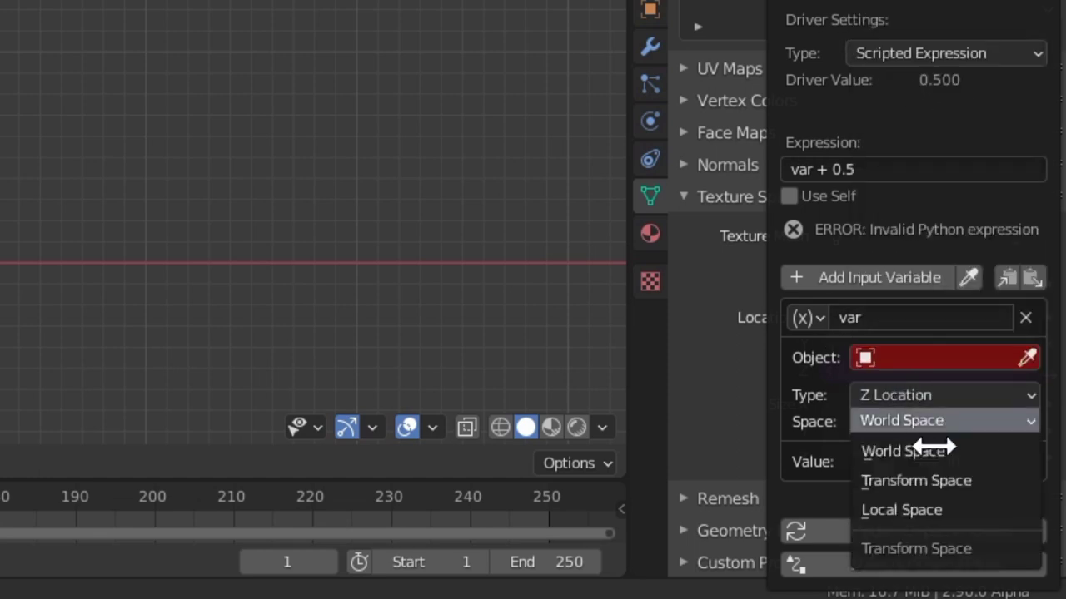
click(941, 509)
click(857, 358)
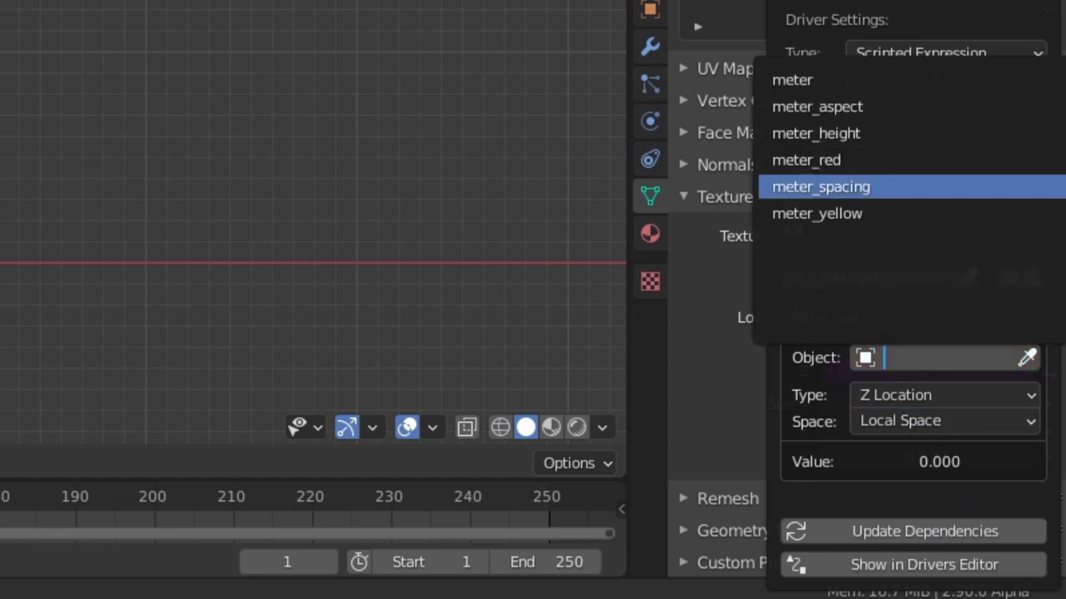
click(877, 135)
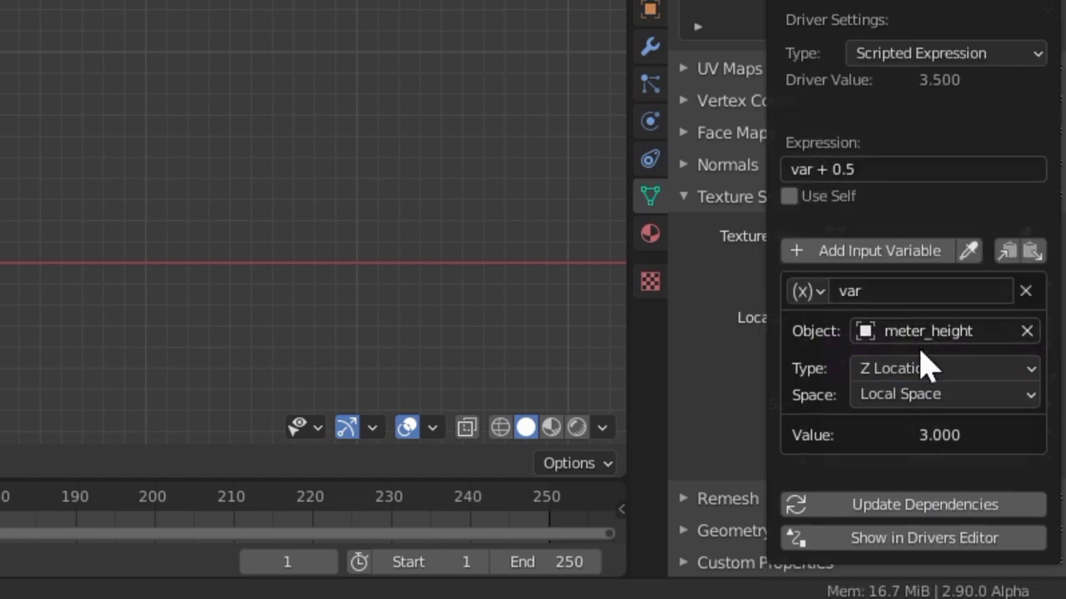
- Change the Location Z driver expression to var/2
click(891, 170)
key(End)
key(ctrl+shift+Left)
key(ctrl+shift+Left)
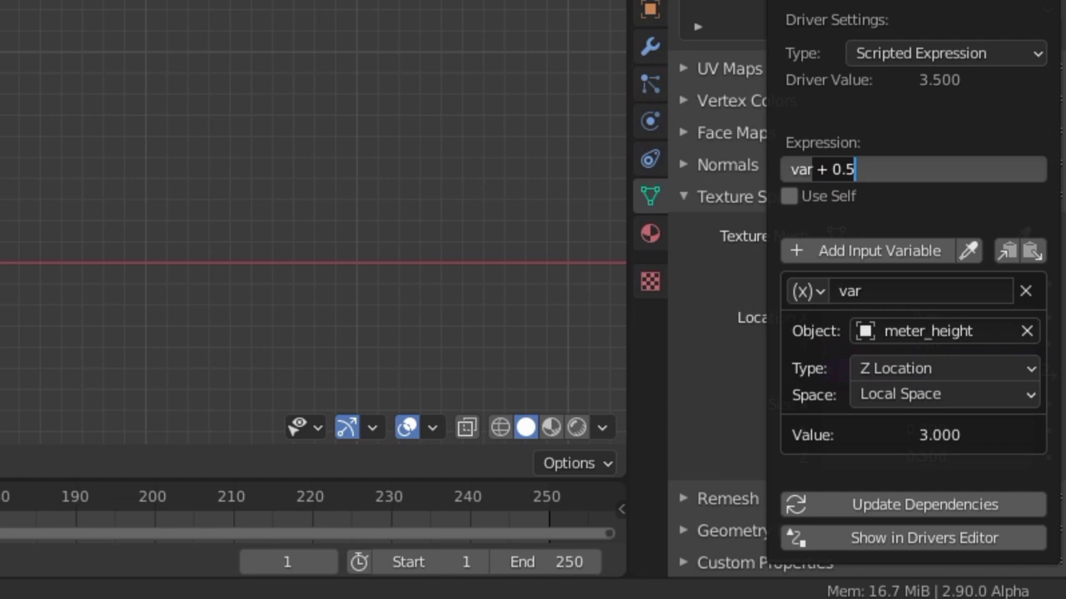
text(/2)
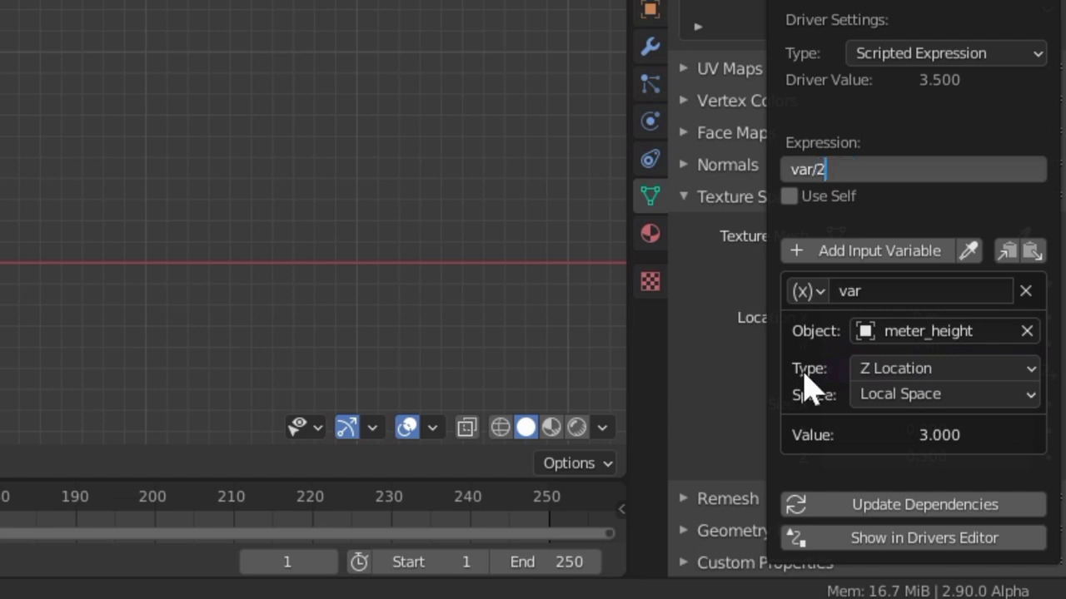
key(Return)
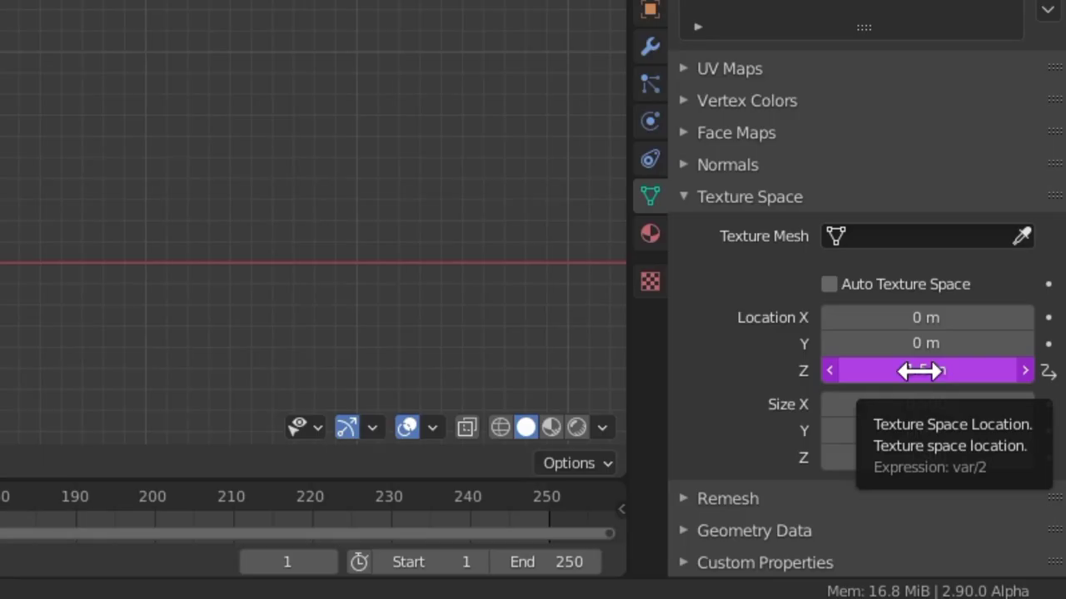
- Copy the Location Z driver and paste it onto texture space Size Z
right_click(919, 371)
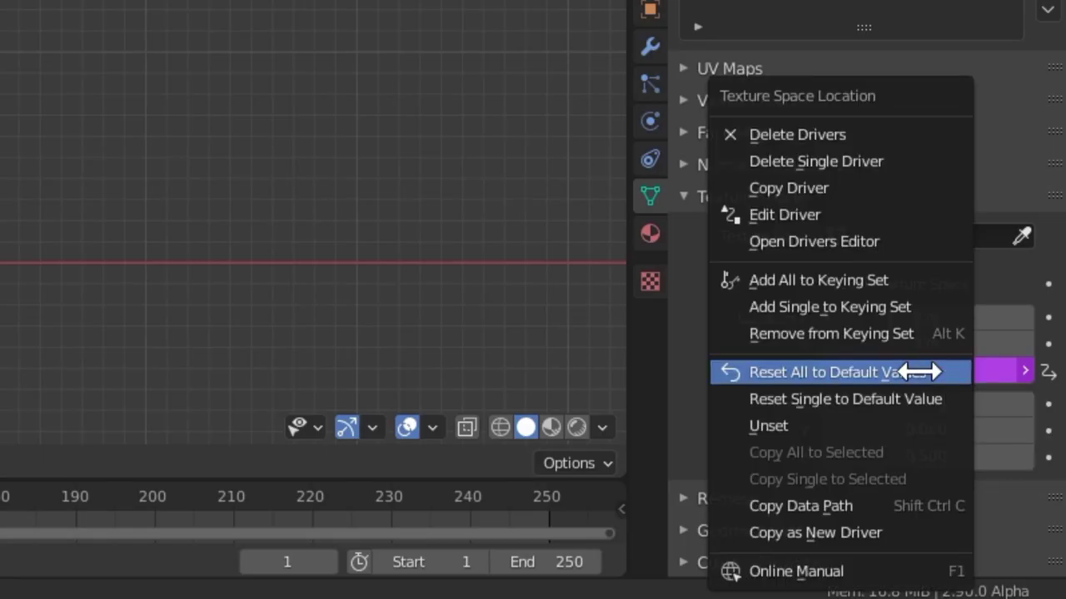
key(Escape)
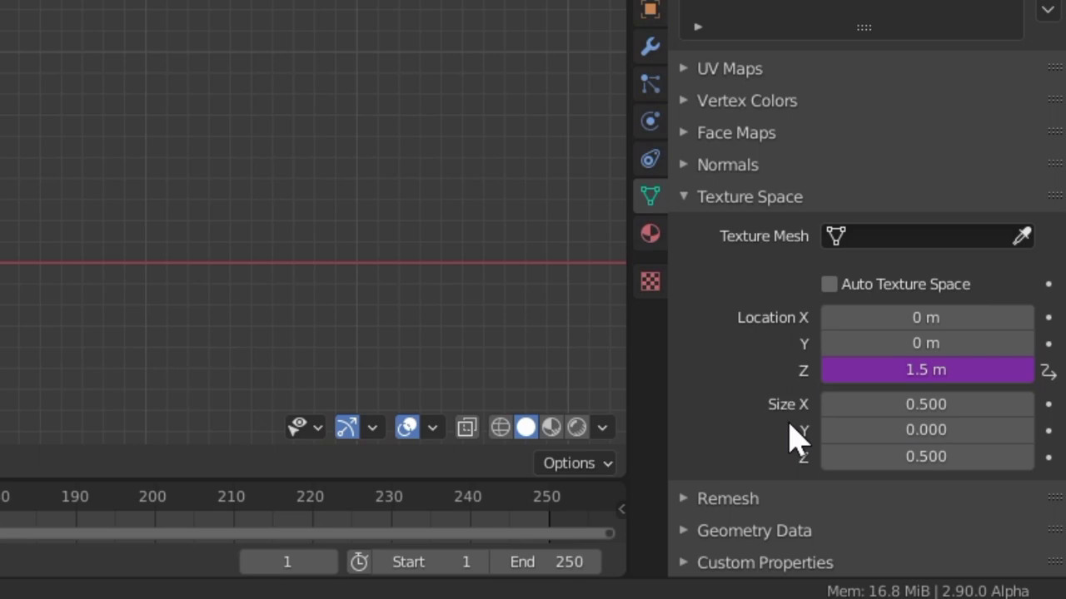
right_click(899, 461)
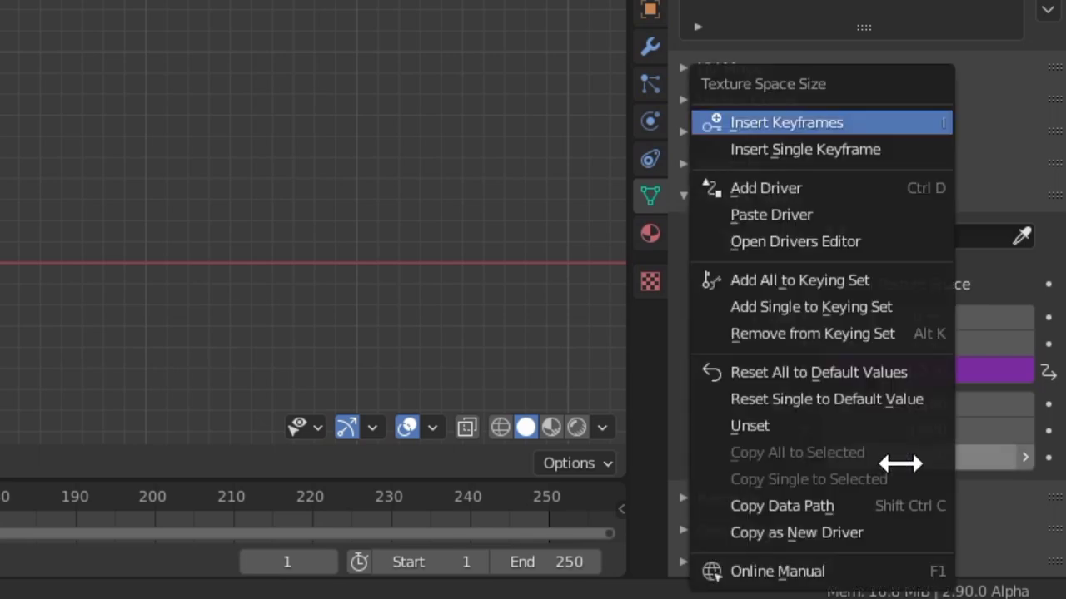
click(835, 215)
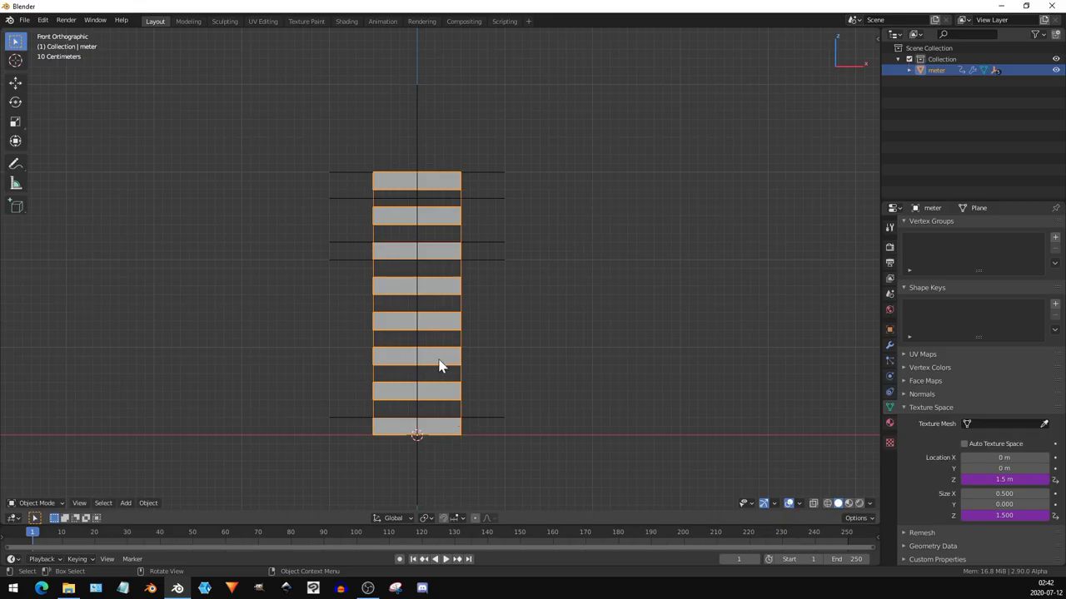
- In edit mode, move the meter mesh's top edge along Z to adjust it
scroll(426, 310, up, 1)
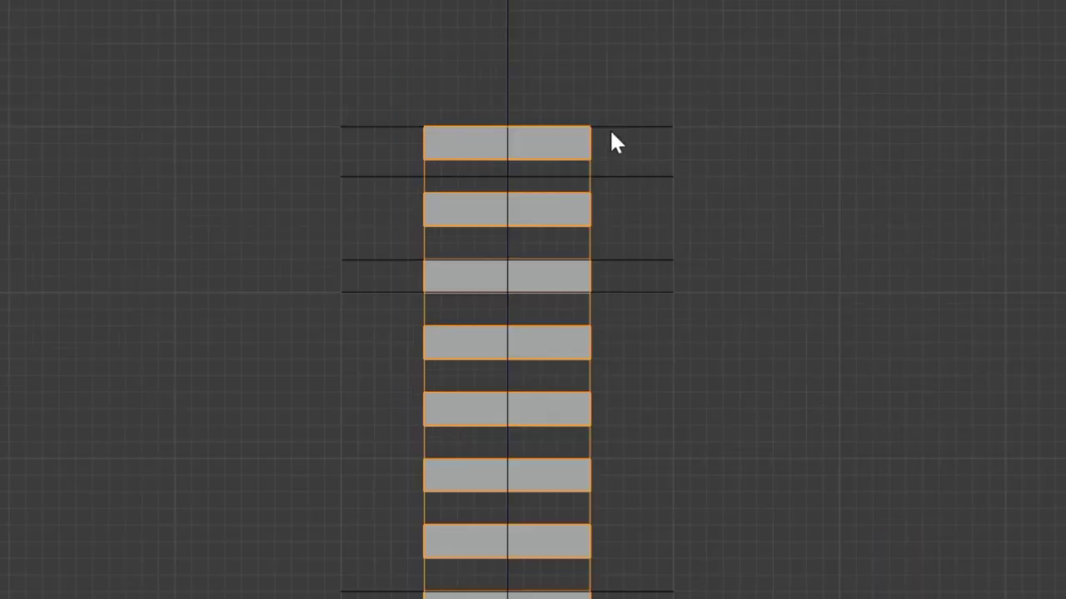
key(Tab)
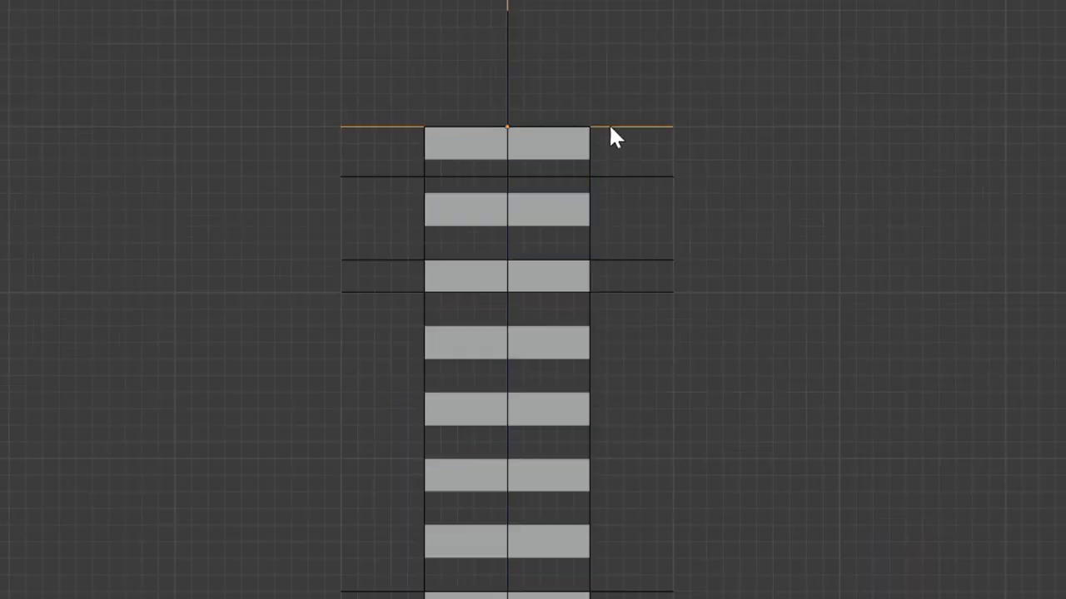
scroll(682, 277, down, 1)
key(g)
key(z)
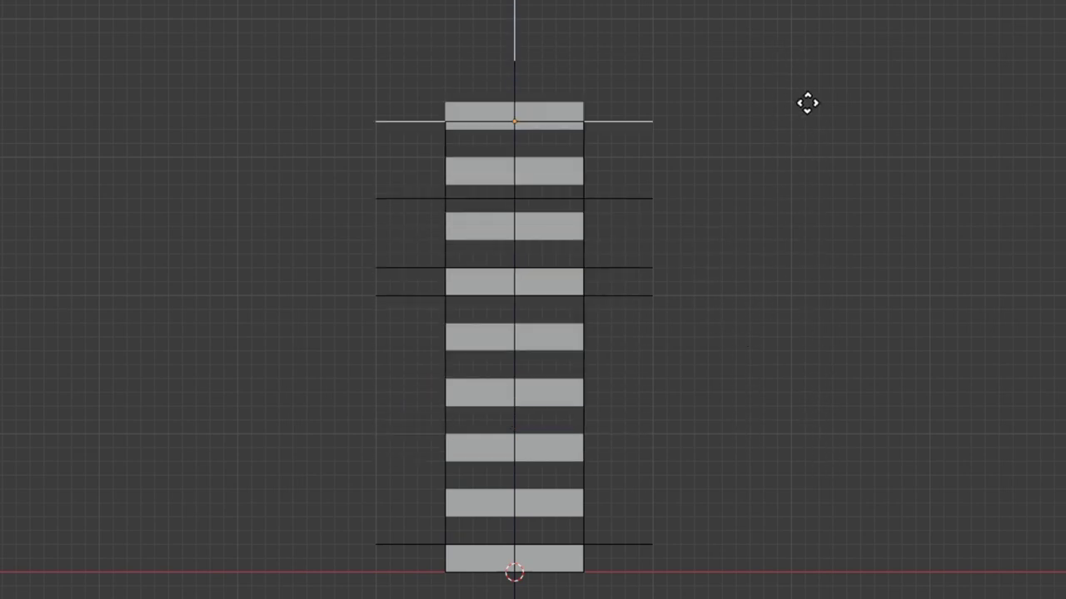
click(829, 185)
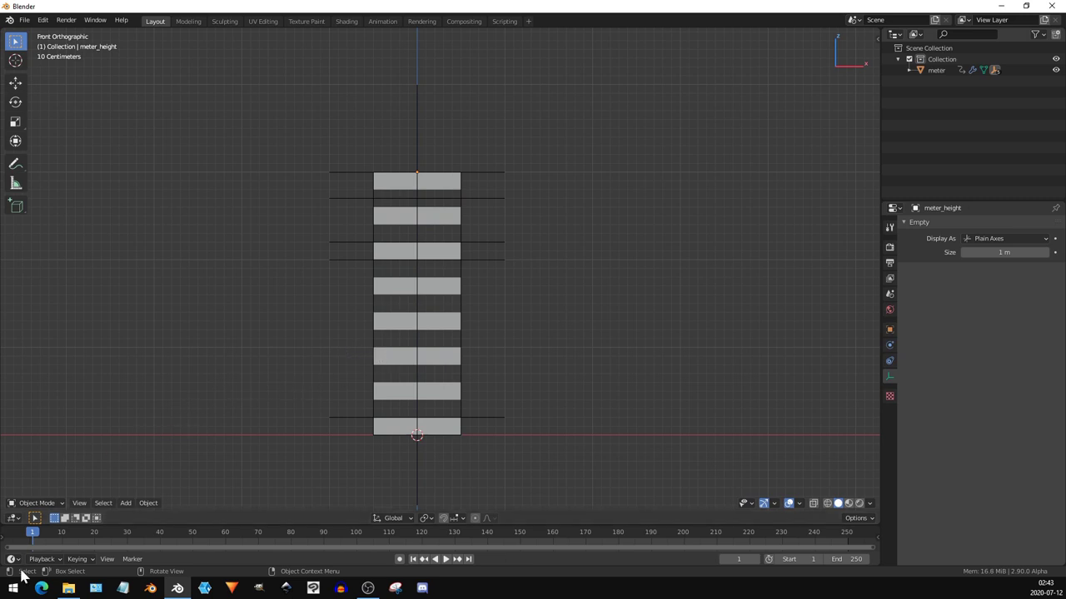
- Split the 3D view into two side-by-side areas and make the left one a node editor
drag(4, 509, 382, 471)
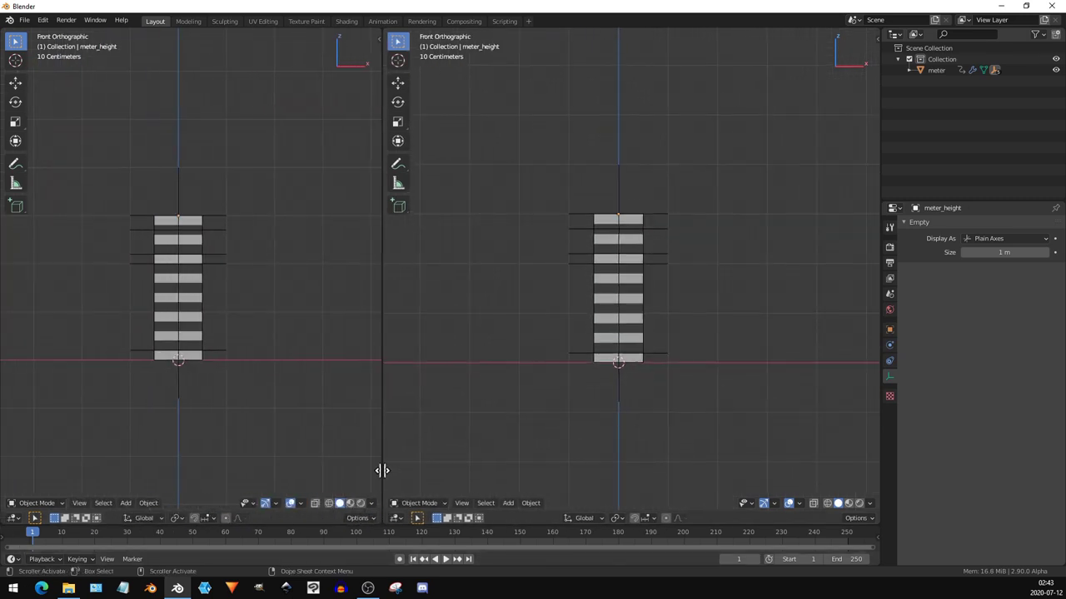
click(13, 518)
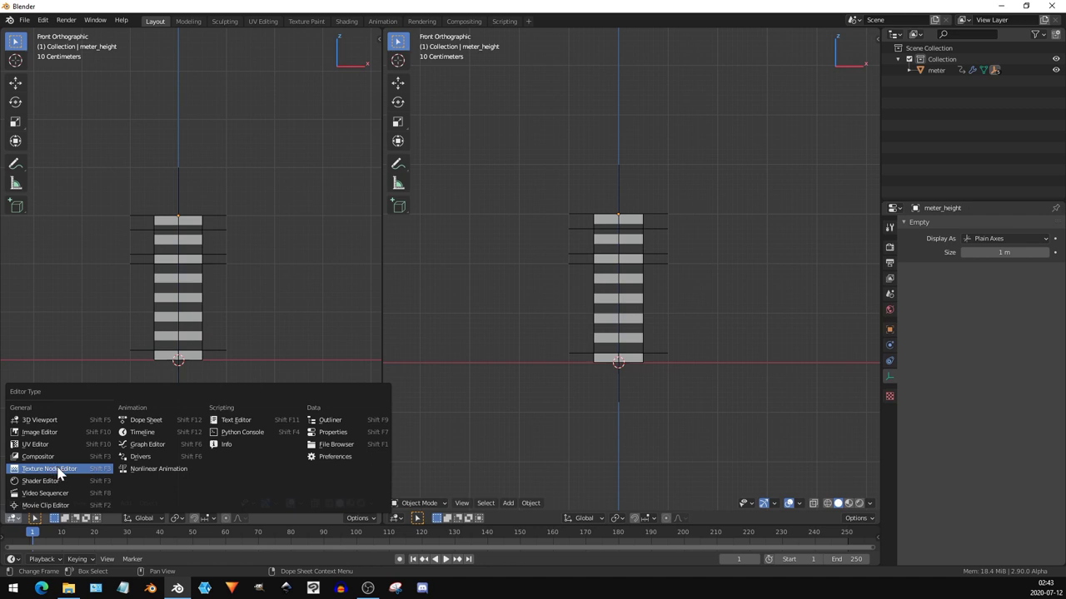
click(58, 469)
- Give the meter a new material named 'meter' and switch to Rendered viewport shading
click(600, 321)
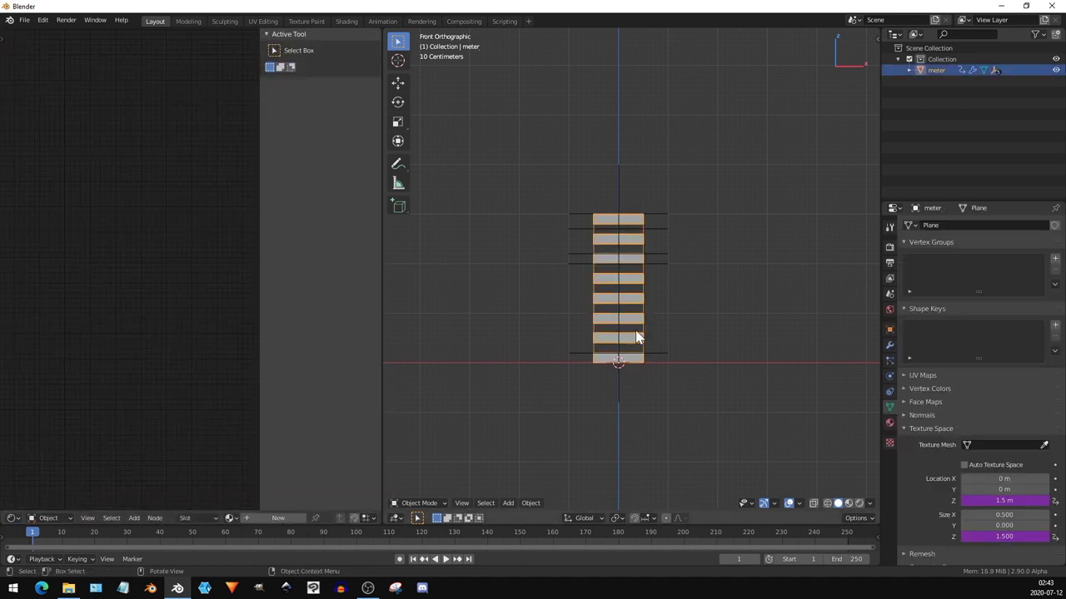
click(278, 518)
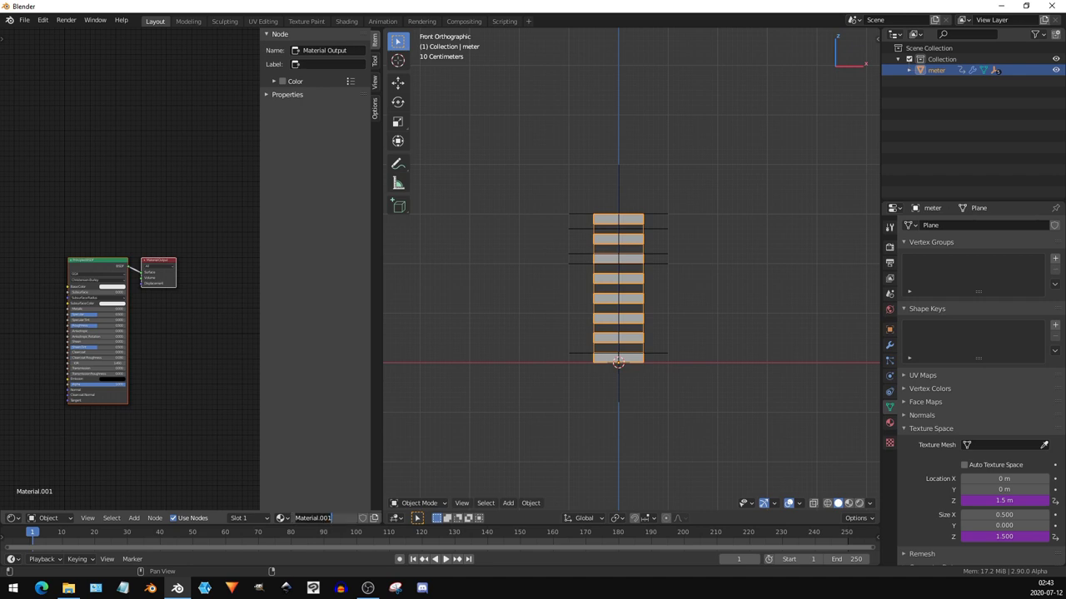
text(m)
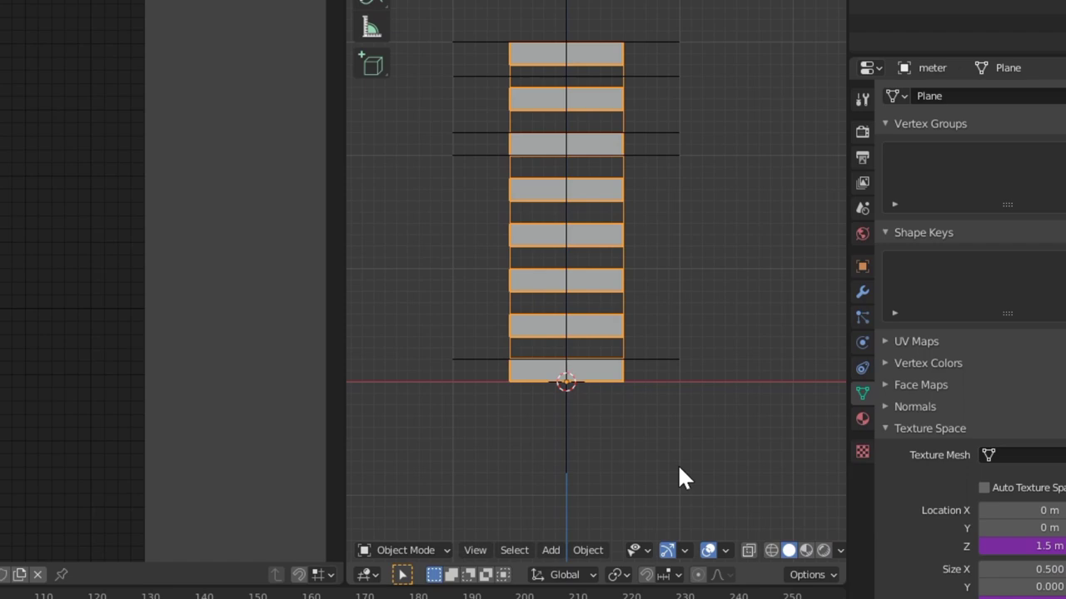
click(822, 549)
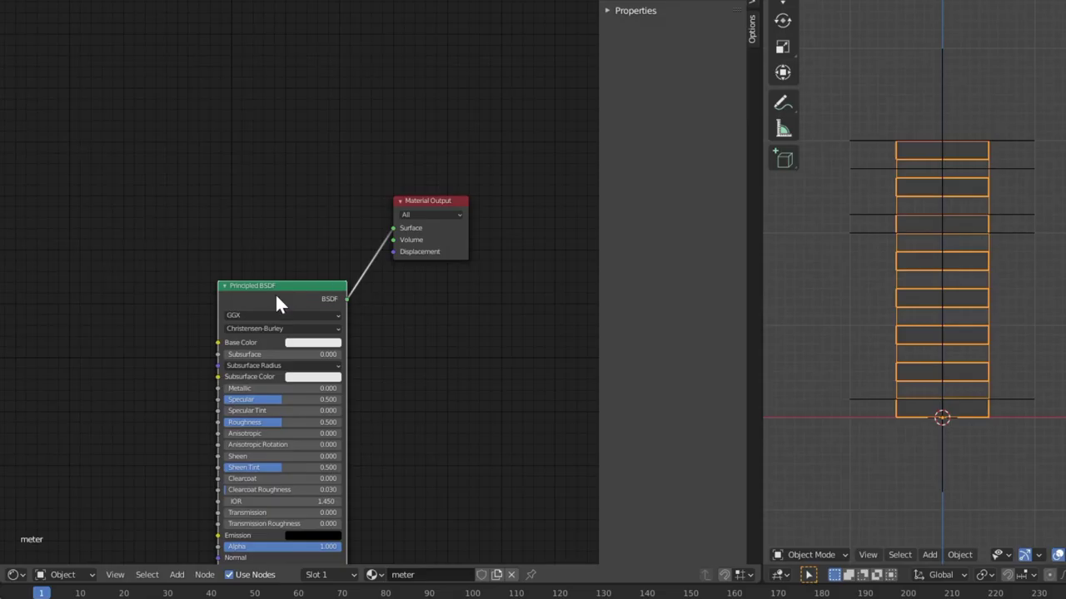
mouse_move(278, 302)
mouse_down()
mouse_move(300, 152)
mouse_move(247, 208)
mouse_move(270, 183)
mouse_move(272, 199)
mouse_up()
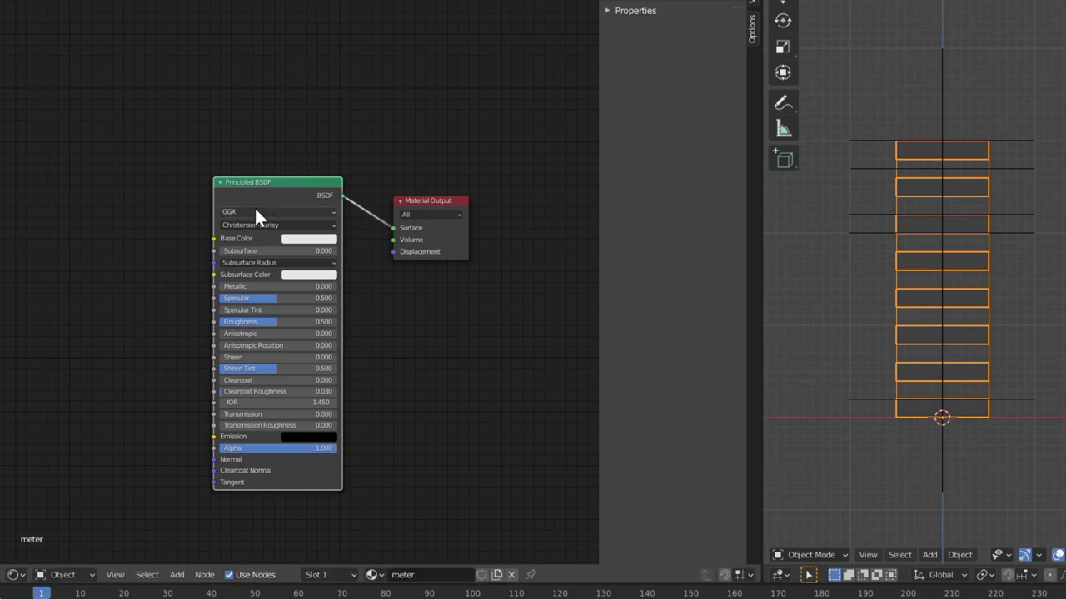
- Replace the Principled BSDF with a Texture Coordinate node placed on the left
key(x)
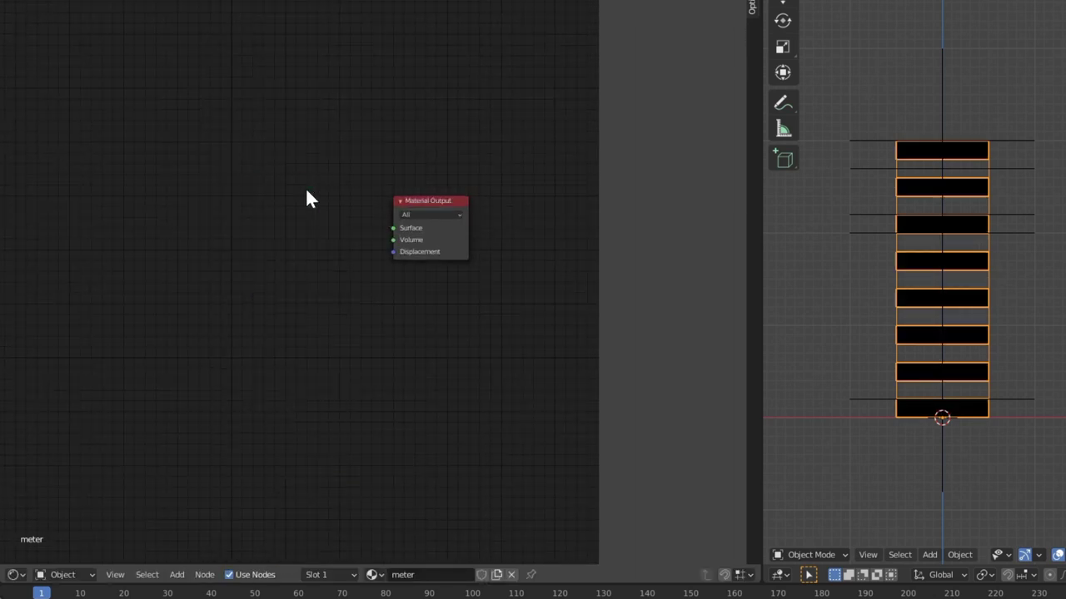
scroll(250, 250, up, 1)
key(shift+a)
mouse_move(238, 250)
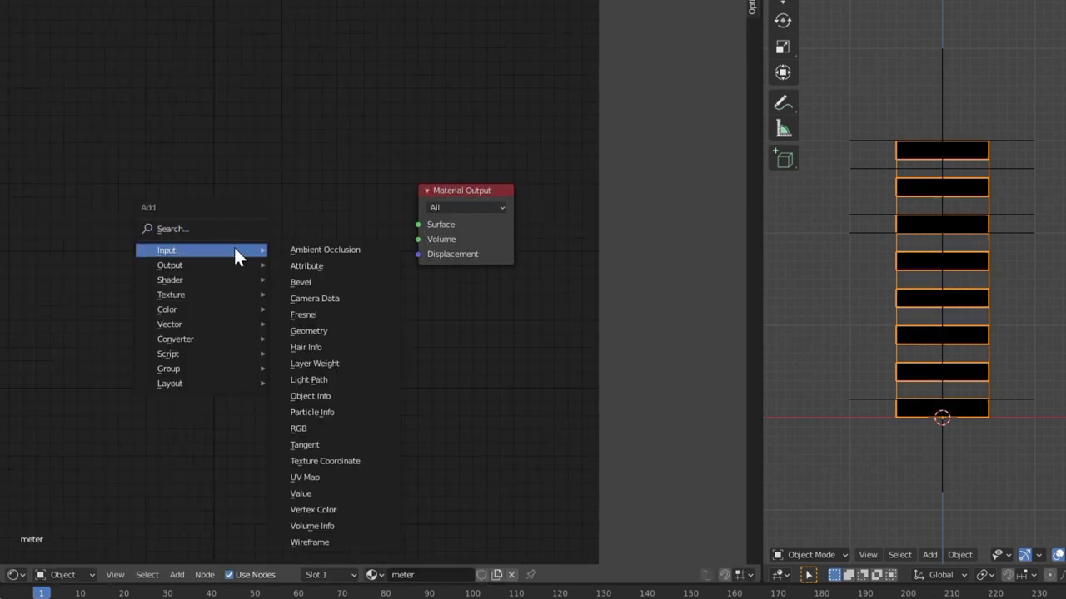
click(348, 460)
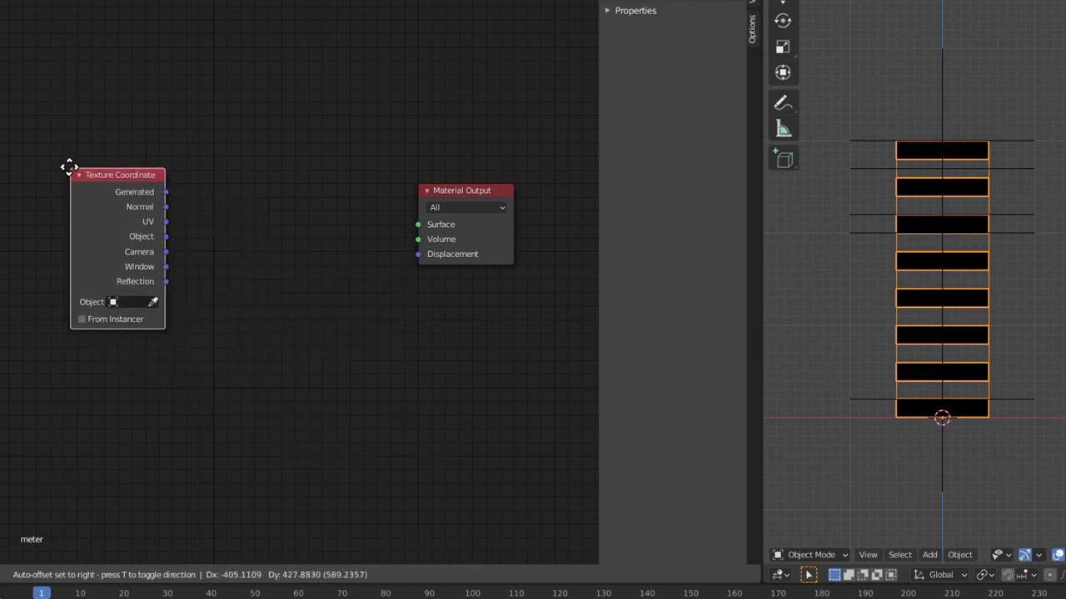
click(66, 169)
- Add a Separate XYZ fed by Generated coordinates, with its Z output wired to Surface
key(shift+a)
mouse_move(135, 315)
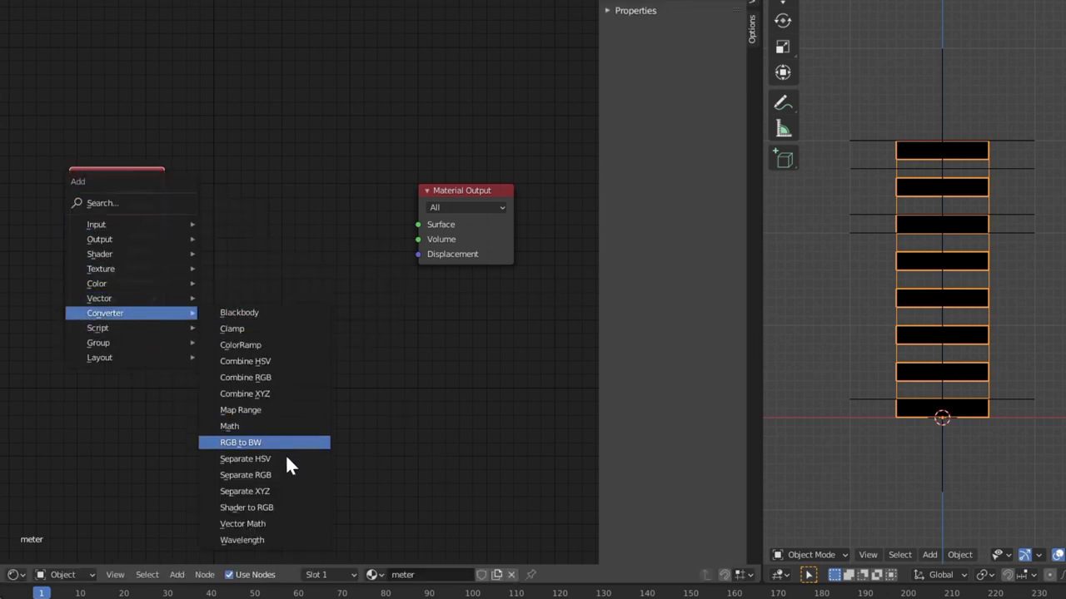
click(275, 491)
click(186, 179)
drag(247, 225, 279, 343)
drag(423, 292, 624, 290)
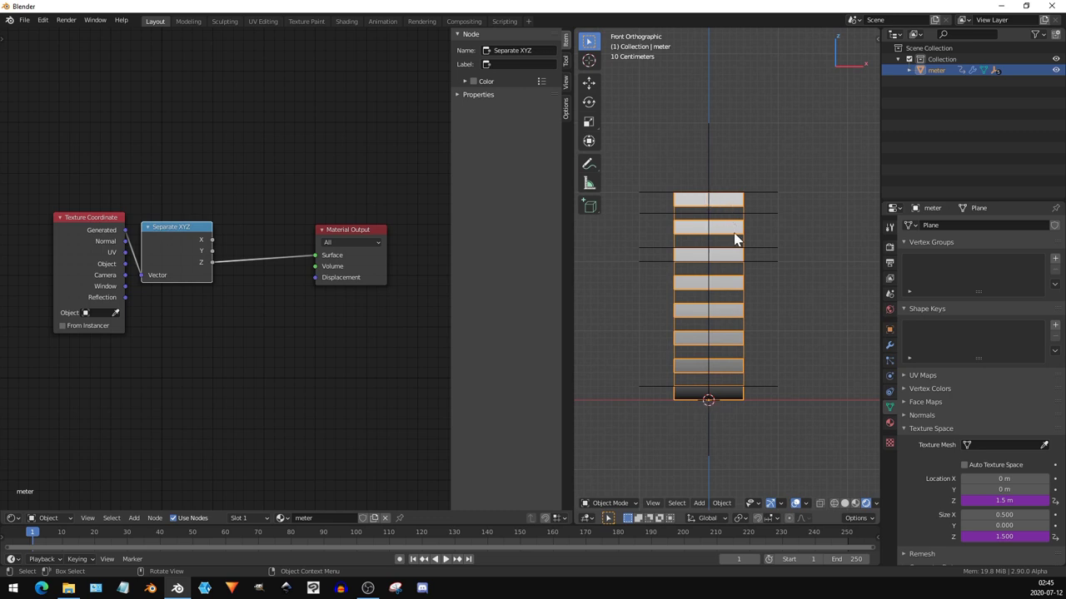
- Insert a Combine RGB node on the Z-to-Surface link and move Z into its G input
key(shift+a)
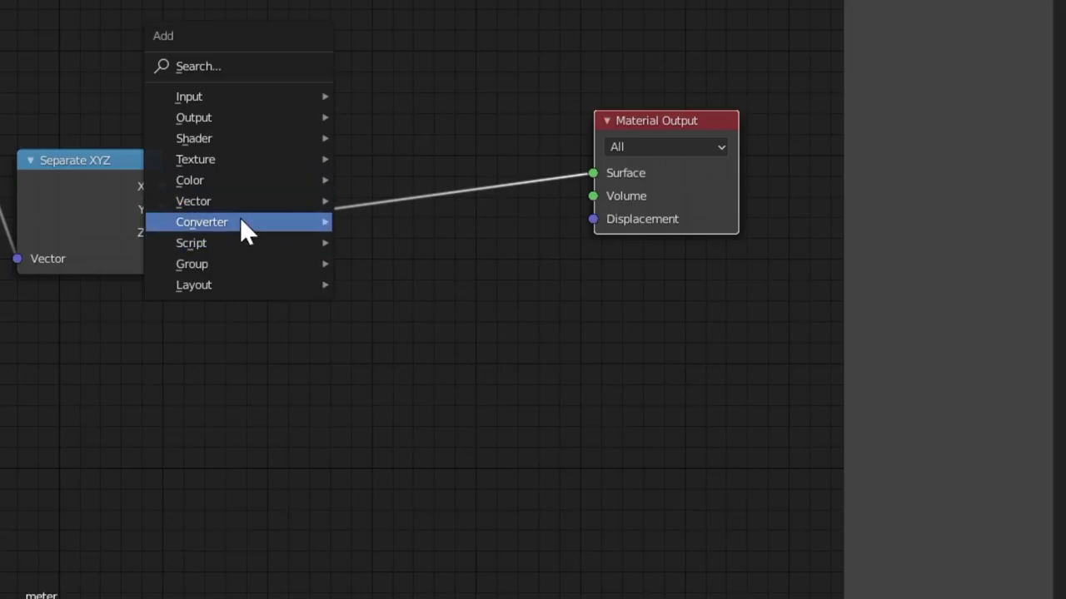
mouse_move(240, 221)
click(422, 313)
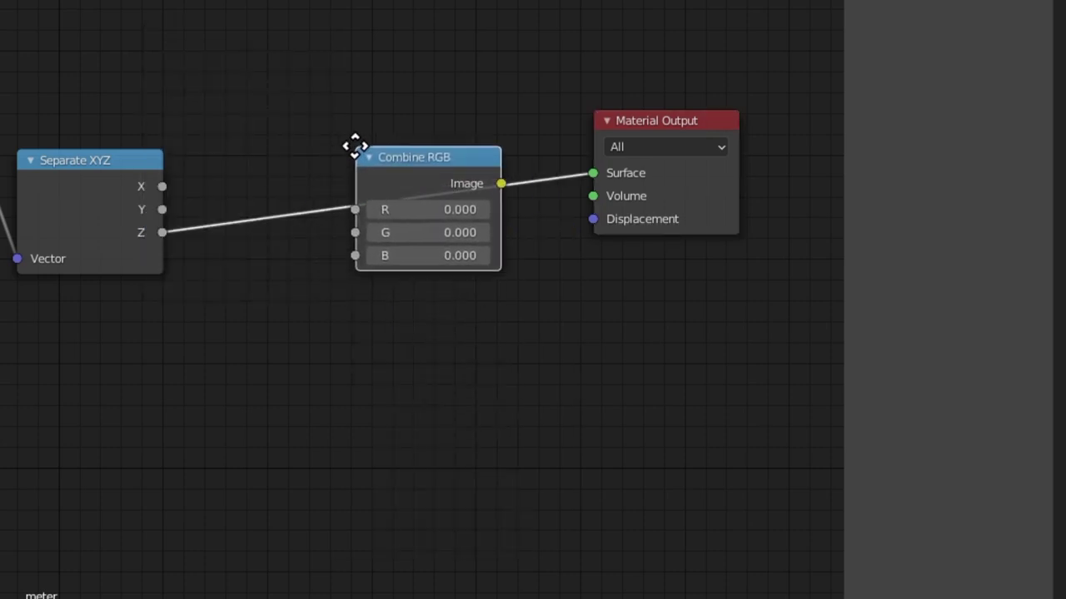
click(355, 146)
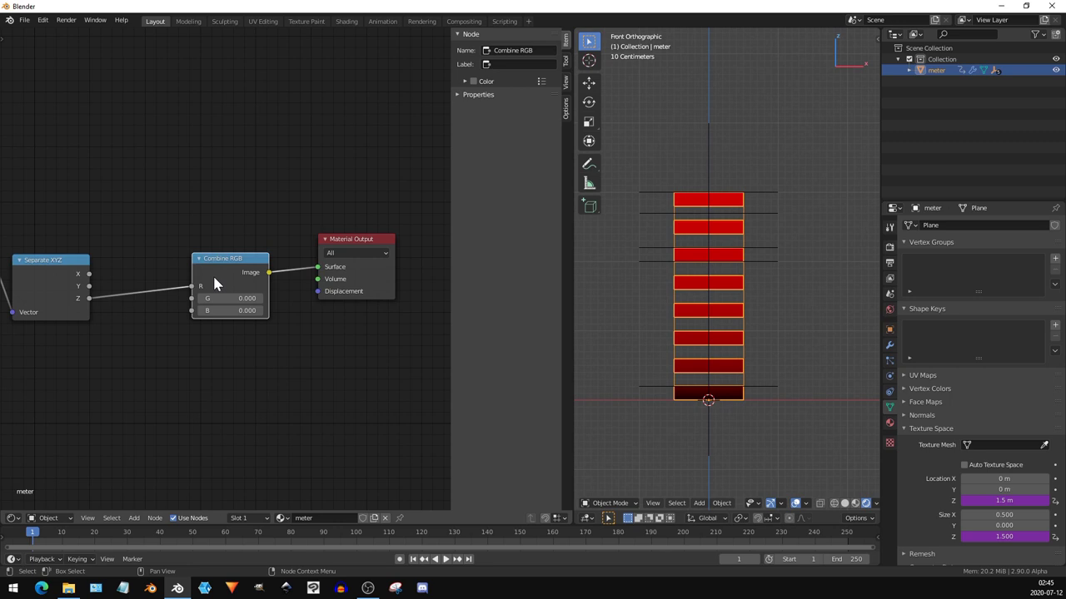
drag(192, 285, 191, 299)
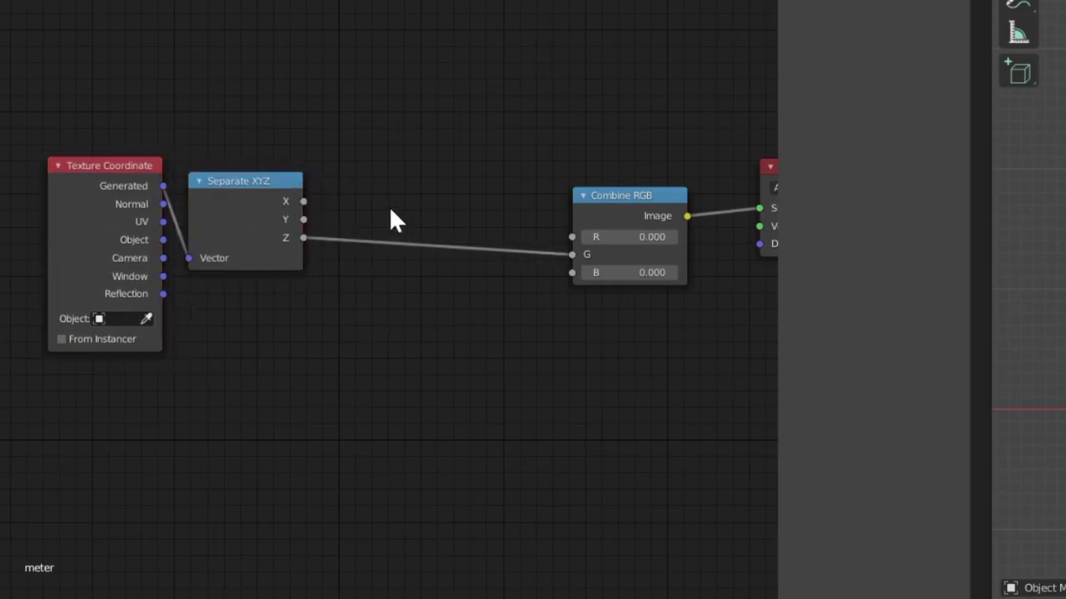
- Insert a Greater Than Math node on the Z link and feed its result into red
key(shift+a)
mouse_move(215, 295)
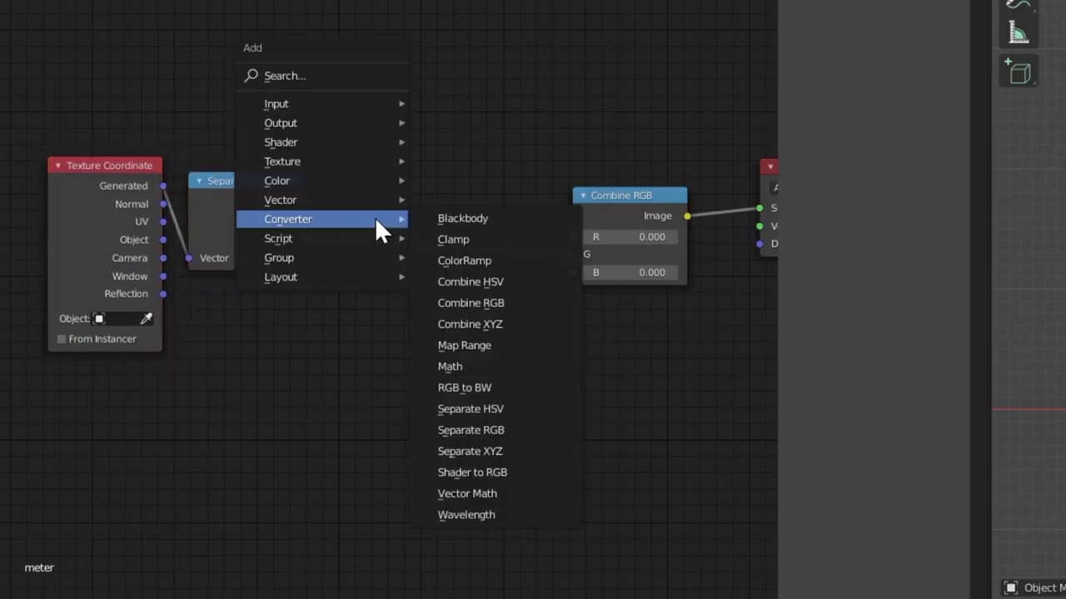
click(479, 367)
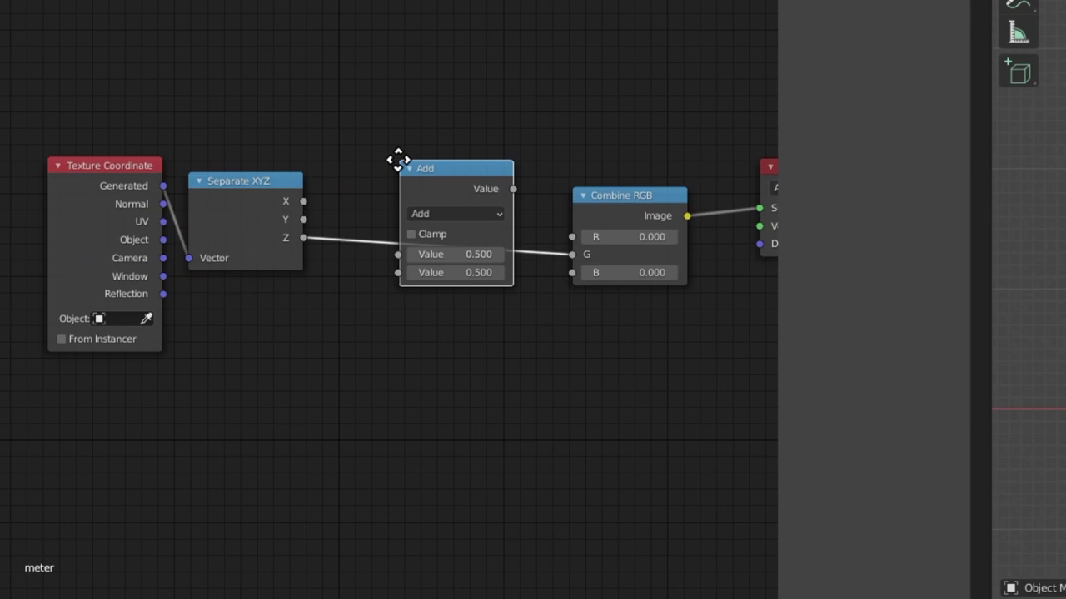
click(397, 162)
click(475, 213)
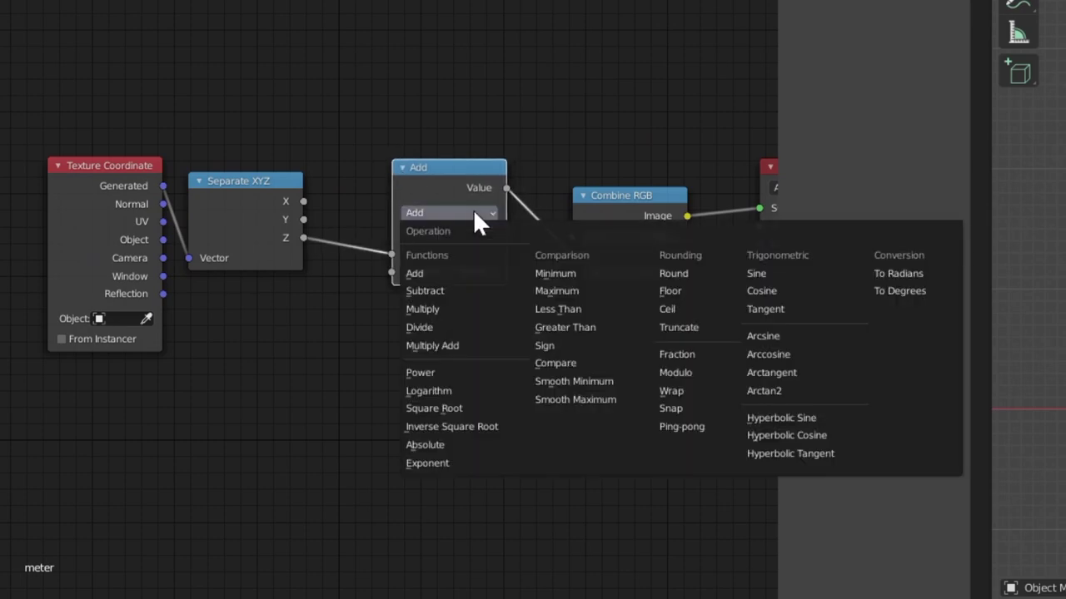
click(592, 331)
drag(573, 255, 572, 237)
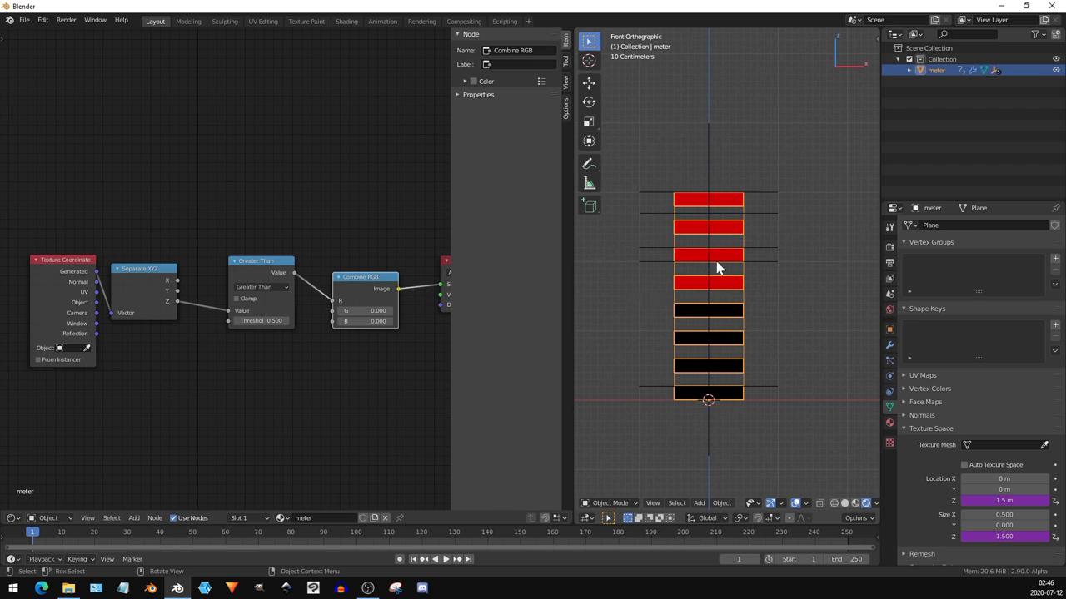
mouse_move(284, 323)
mouse_down()
mouse_move(333, 322)
mouse_move(249, 323)
mouse_move(317, 322)
mouse_move(274, 322)
mouse_up()
- Duplicate it as a Less Than node fed by Z, with its output into green
key(shift+d)
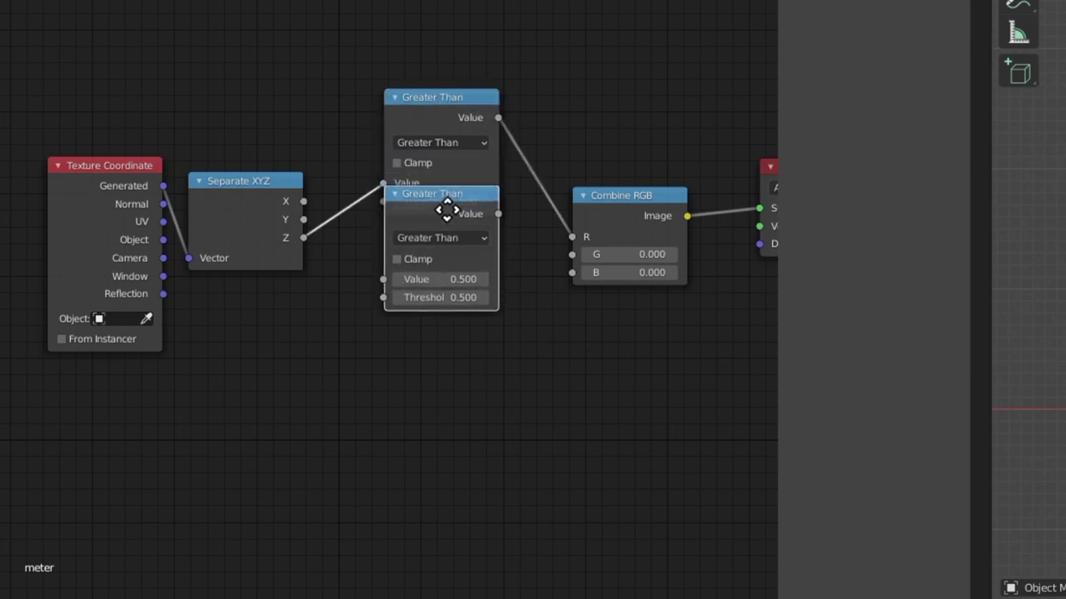
click(458, 252)
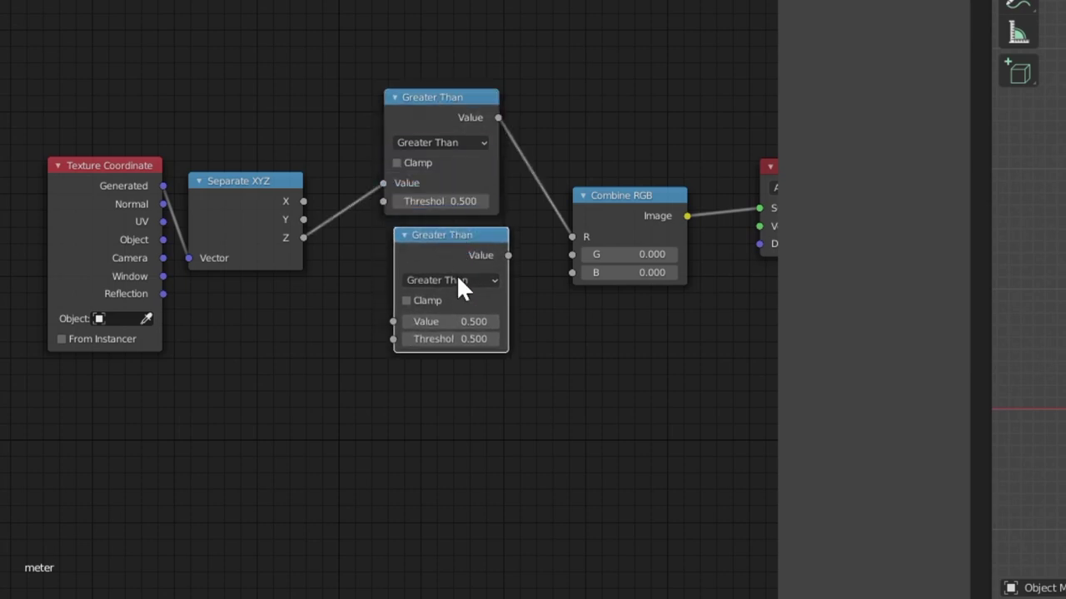
click(455, 275)
click(589, 377)
drag(303, 238, 390, 325)
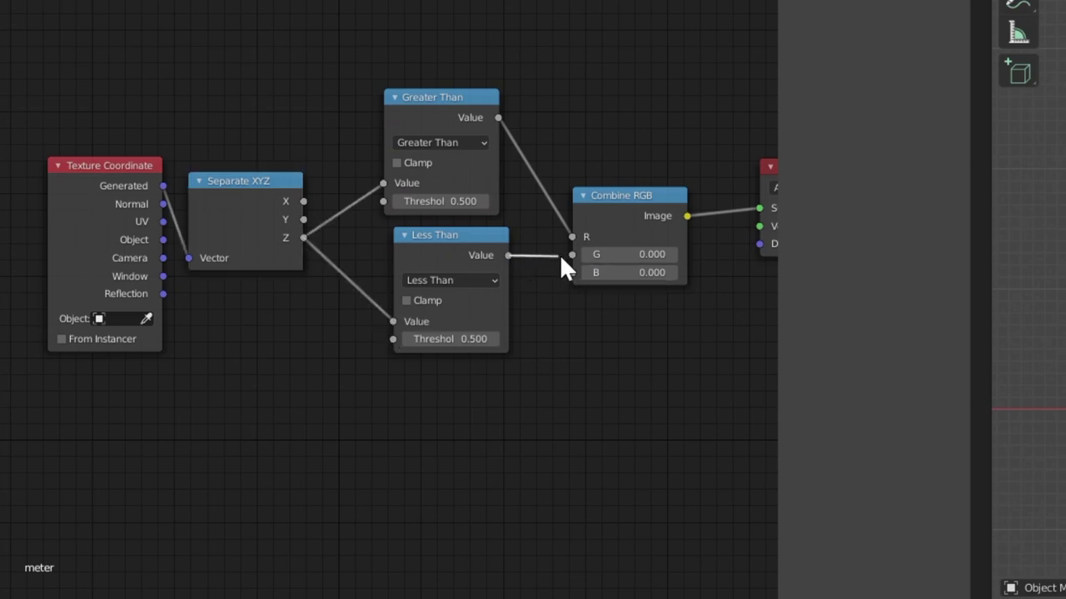
drag(561, 260, 572, 255)
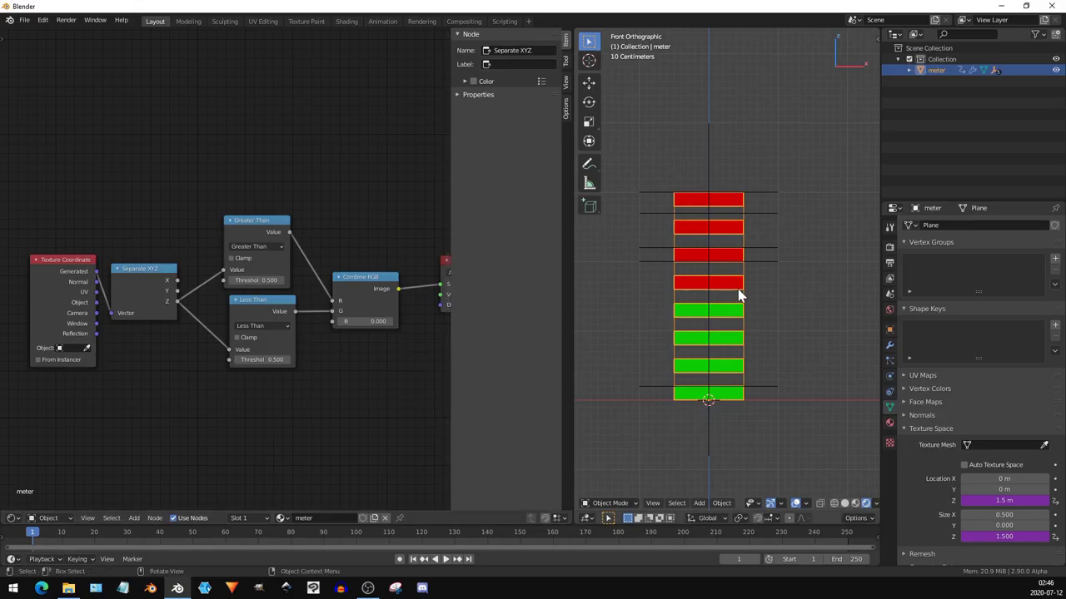
scroll(699, 326, up, 3)
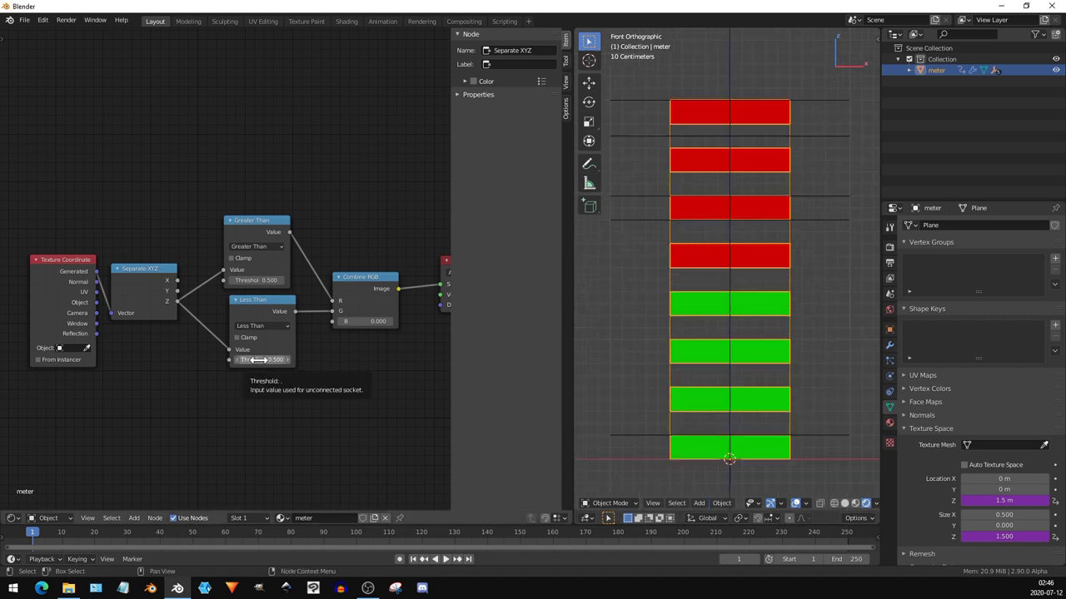
- Adjust the Less Than threshold to 0.560 and zoom the viewport to check the bar colours
drag(263, 359, 283, 359)
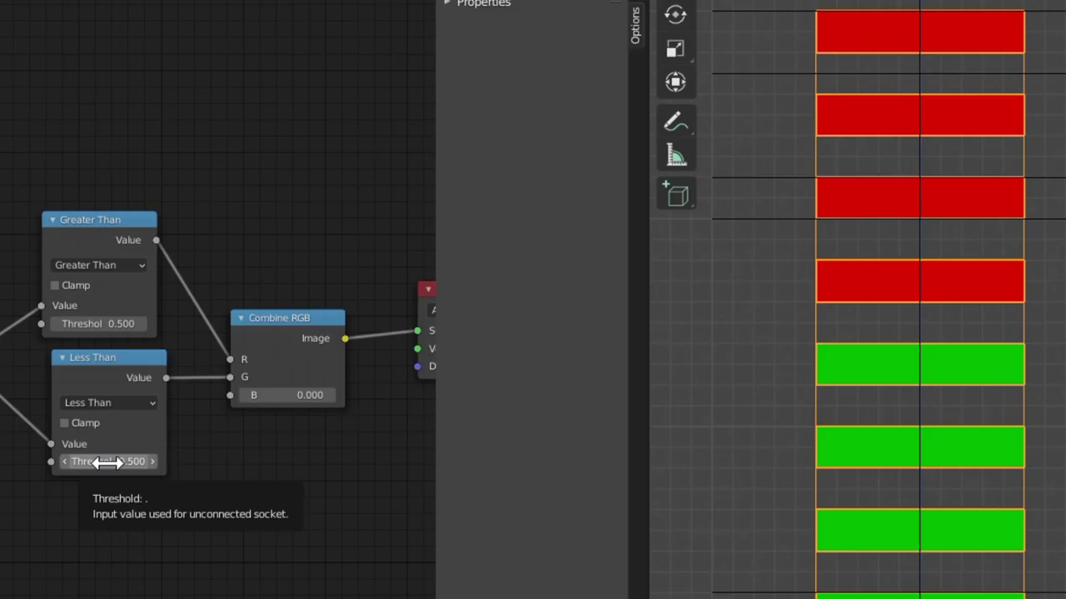
drag(263, 359, 270, 359)
mouse_move(132, 461)
mouse_down()
mouse_move(99, 461)
mouse_move(115, 461)
mouse_up()
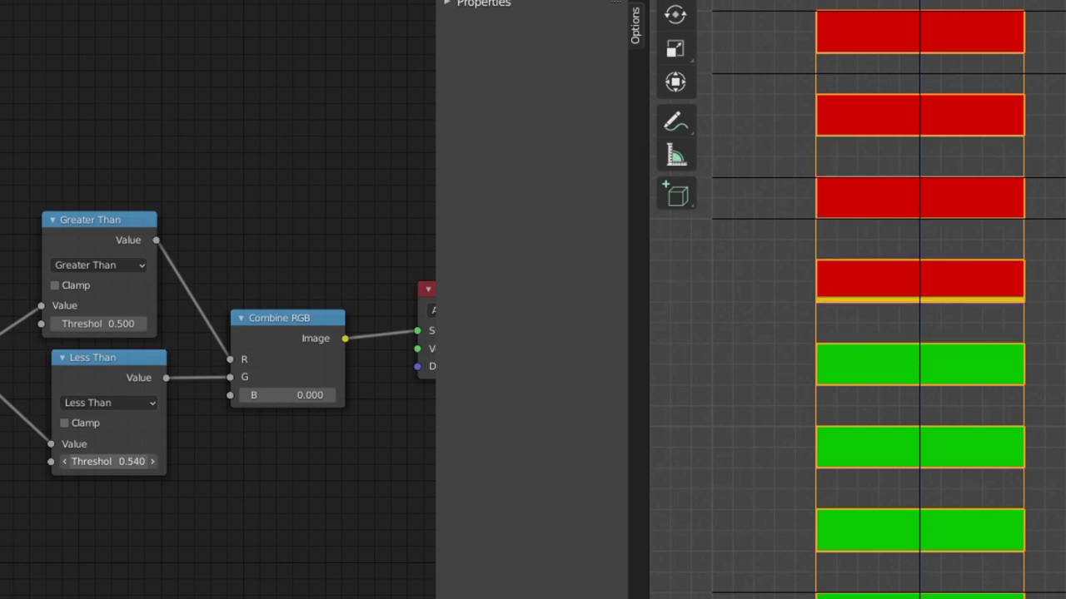
scroll(984, 270, up, 3)
scroll(254, 250, down, 1)
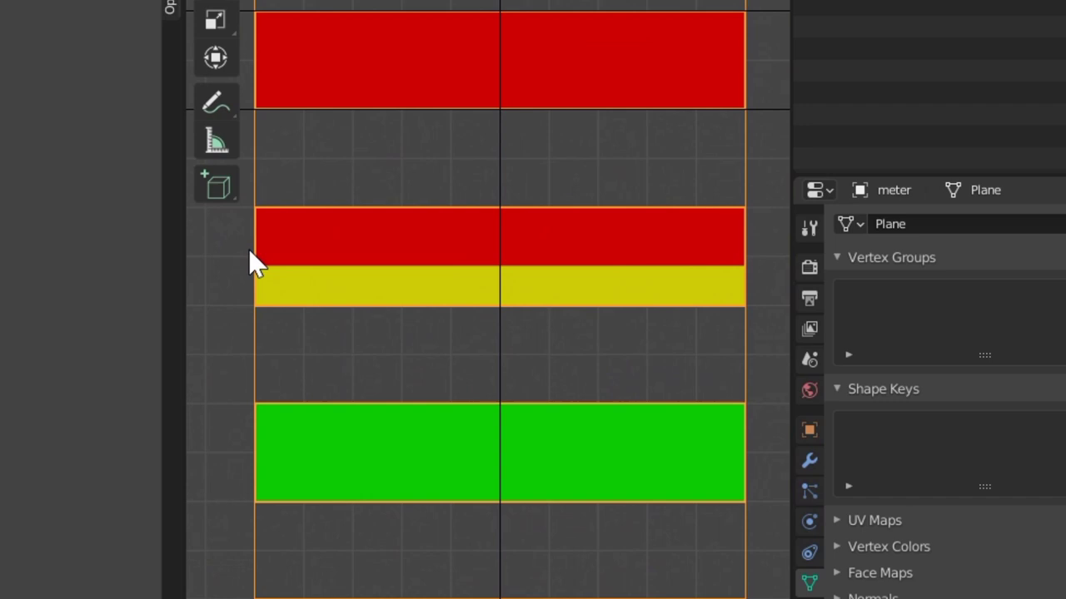
scroll(545, 231, down, 4)
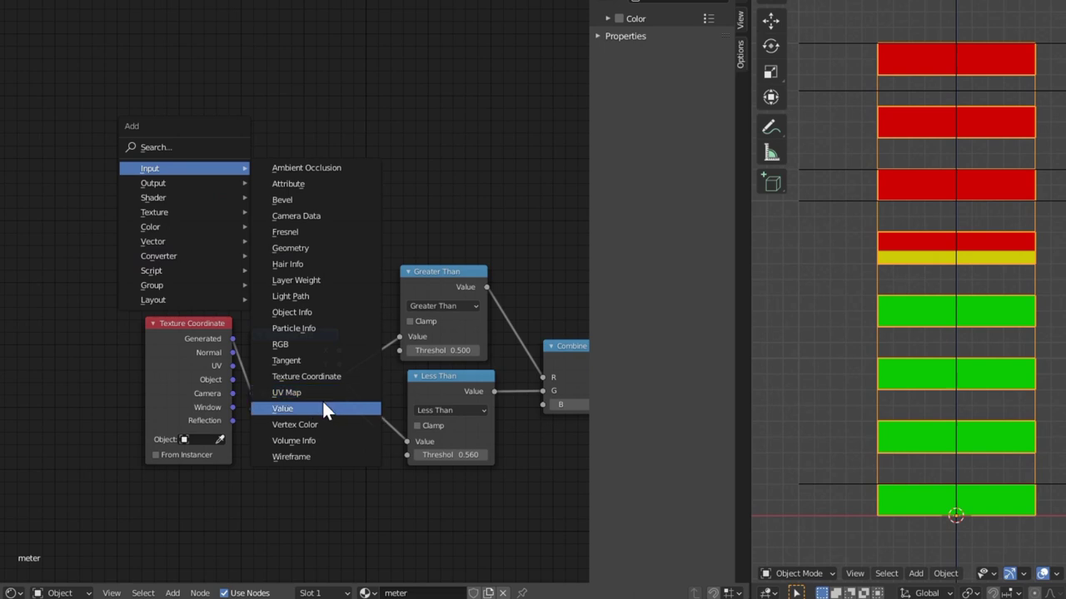
- Add two 0.500 Value nodes and link them to the Greater Than and Less Than thresholds
click(322, 405)
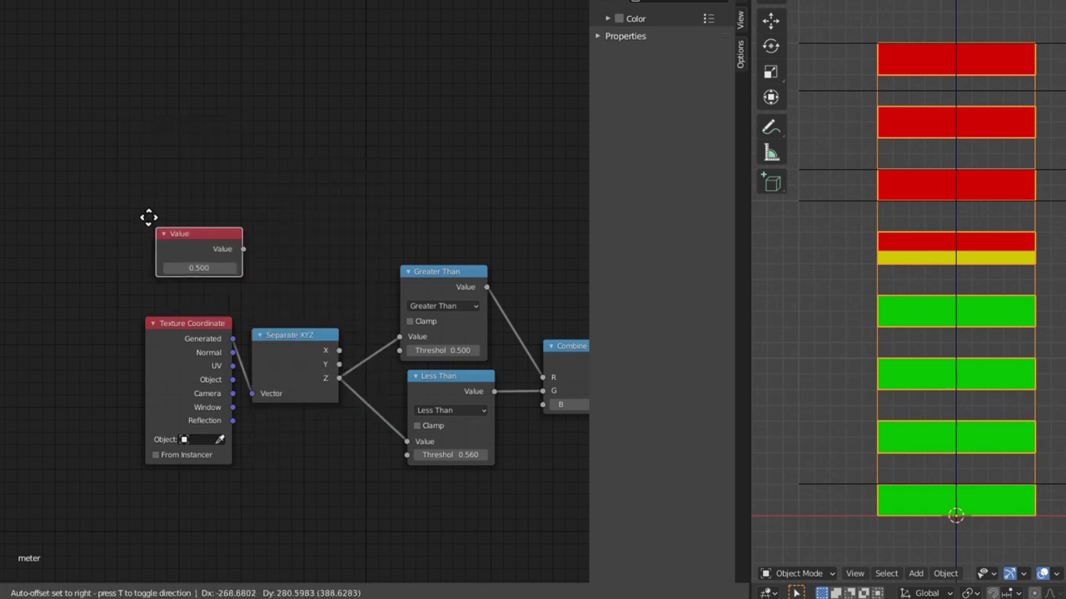
click(108, 141)
key(shift+d)
click(129, 261)
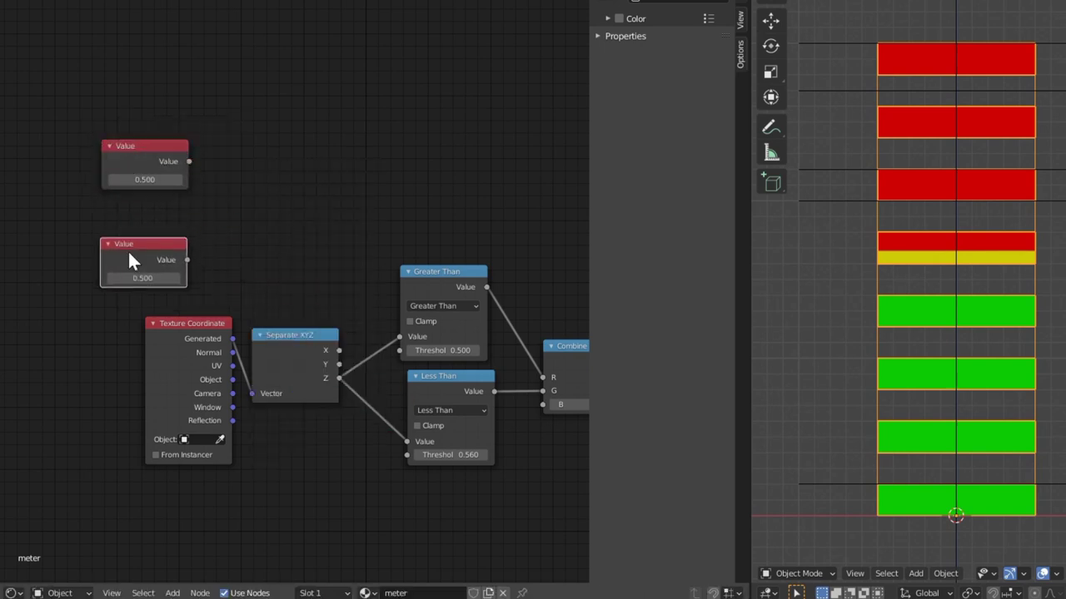
drag(422, 270, 423, 202)
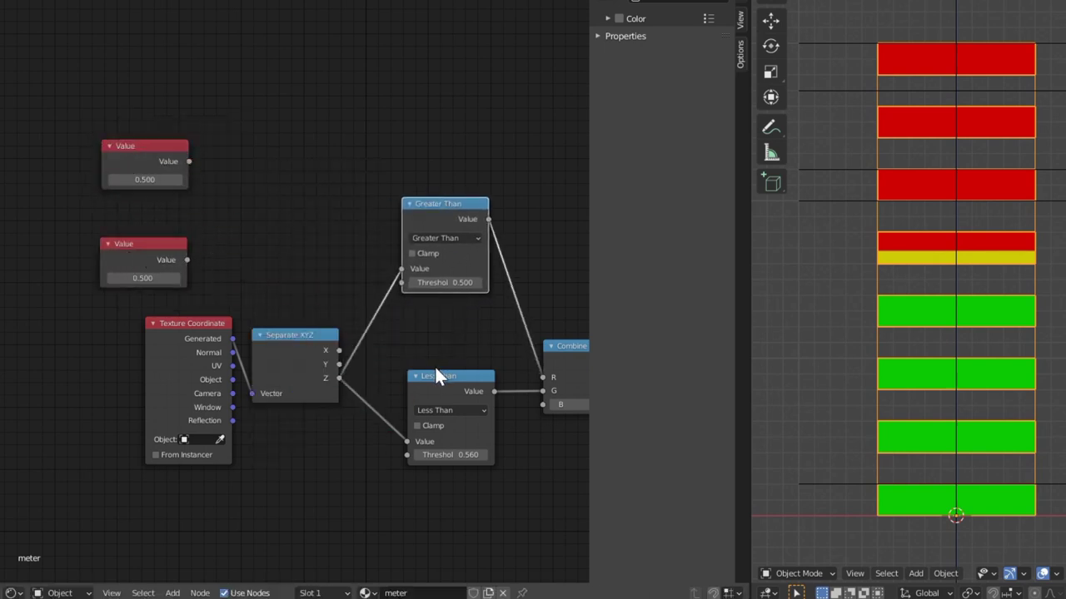
drag(434, 374, 434, 315)
drag(189, 162, 402, 282)
drag(187, 260, 404, 396)
drag(172, 139, 141, 140)
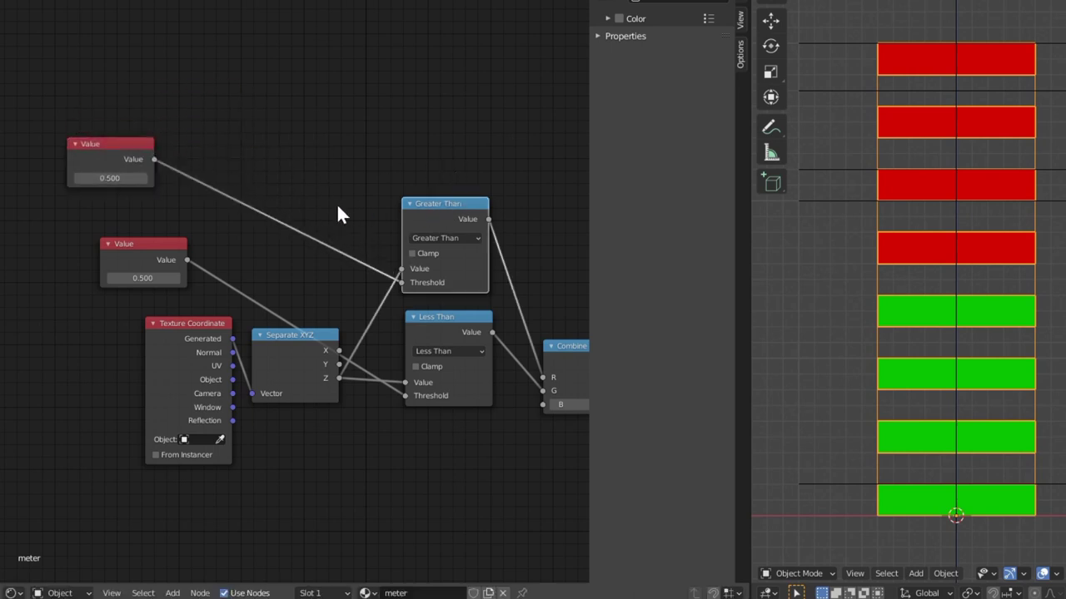
- Insert a Multiply Math node on the top threshold link
key(shift+a)
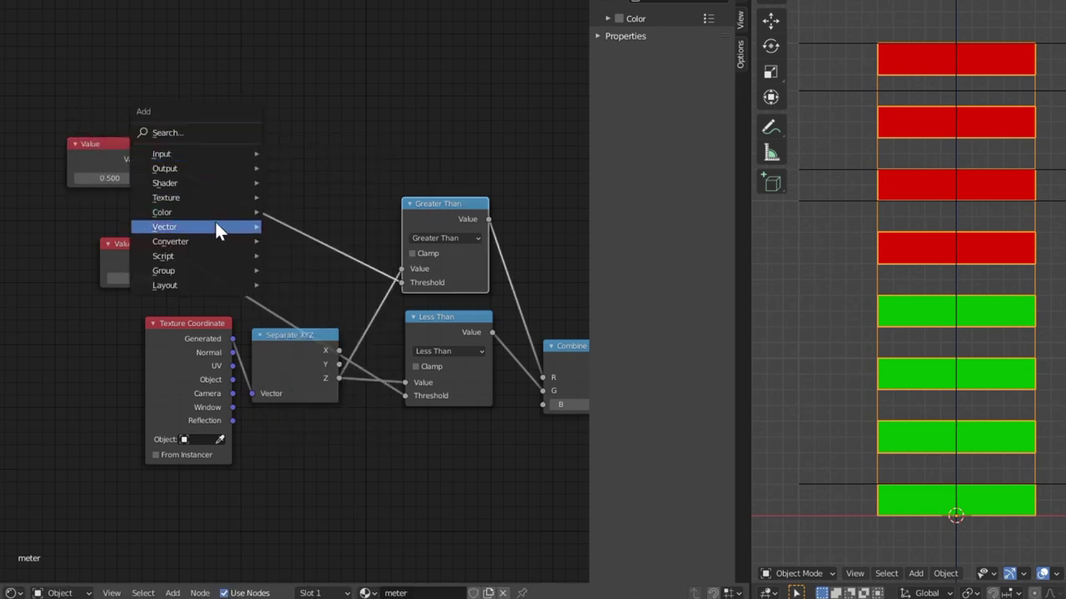
mouse_move(253, 242)
click(317, 353)
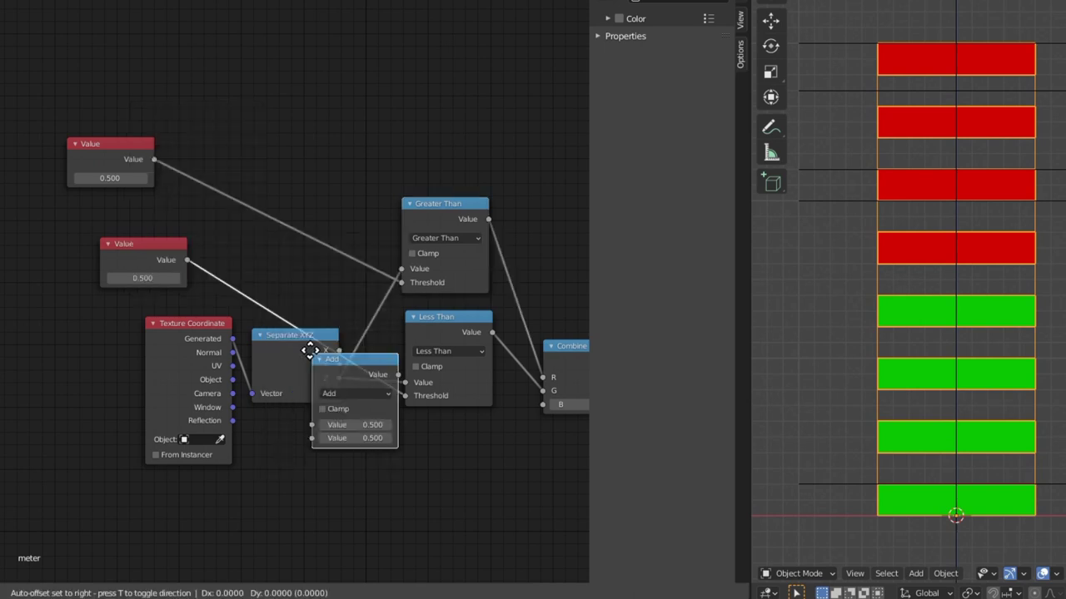
click(226, 176)
click(225, 175)
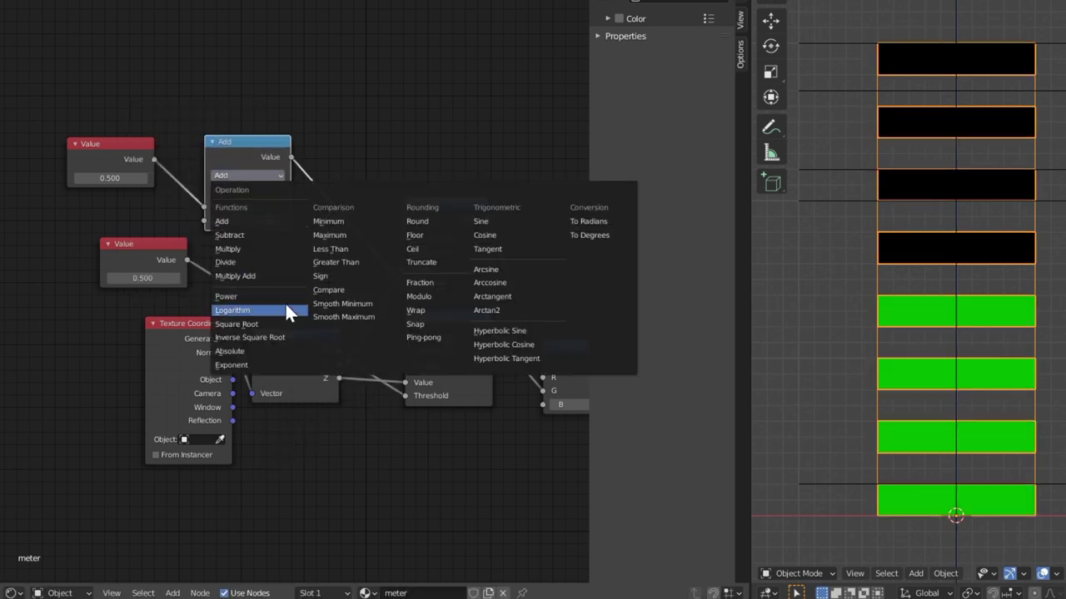
click(274, 247)
- Add Round and then Divide Math nodes after Multiply, before Greater Than
drag(273, 140, 272, 137)
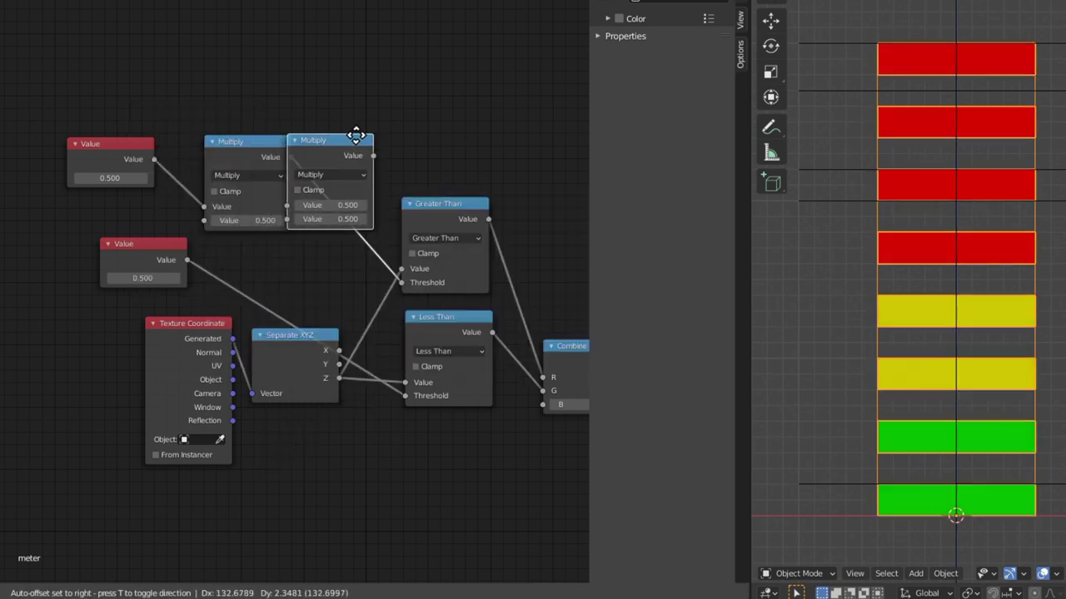
click(367, 136)
click(370, 176)
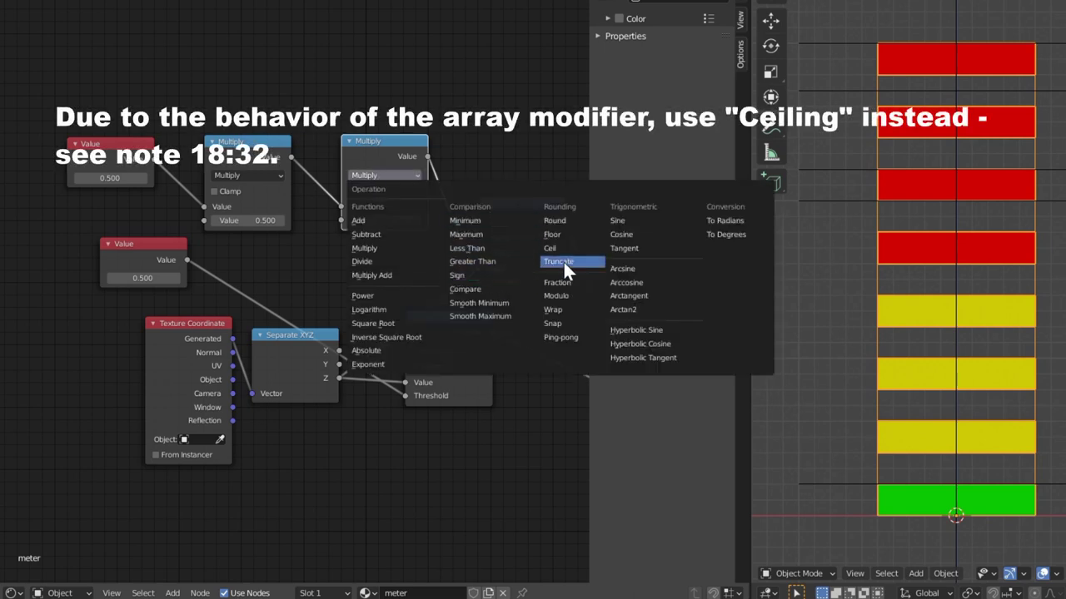
click(582, 229)
key(shift+d)
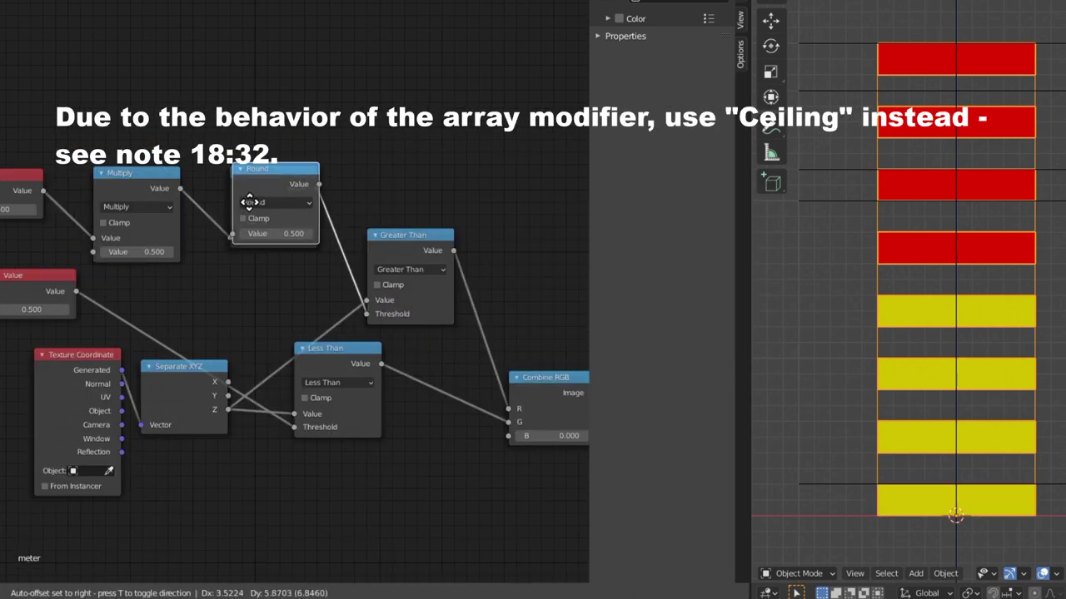
click(413, 210)
click(413, 208)
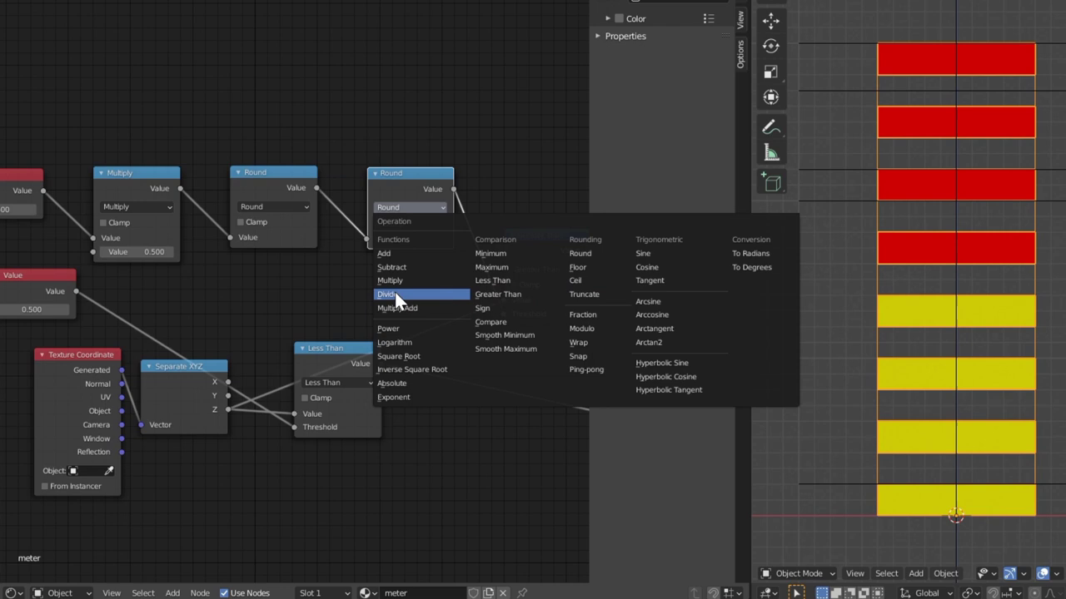
click(394, 292)
- Inspect the new Multiply, Round and Divide chain by selecting each node
middle_drag(196, 172, 231, 193)
scroll(233, 200, up, 1)
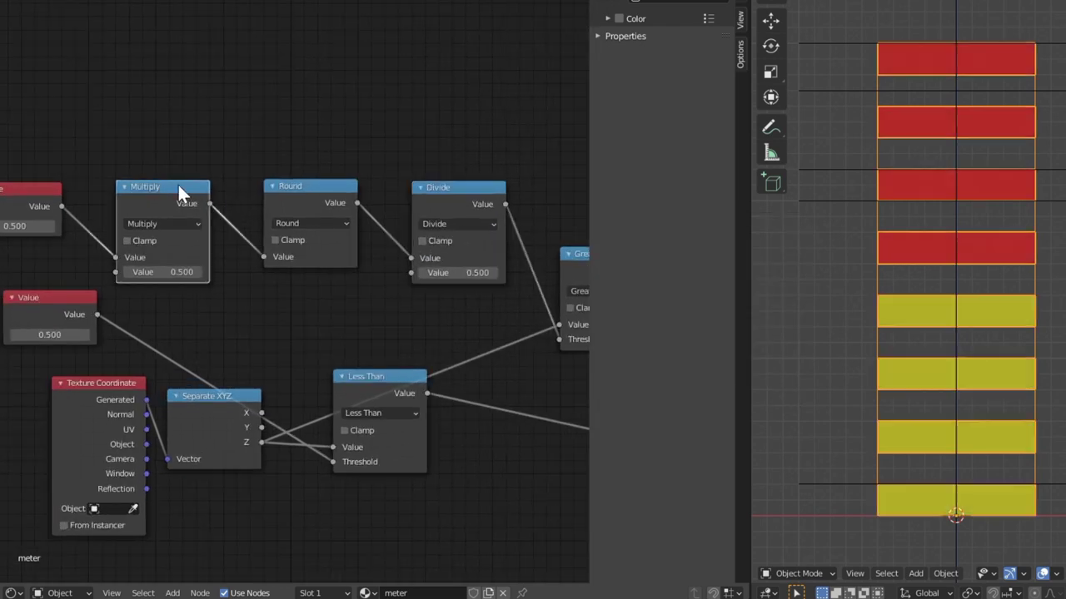
click(345, 190)
click(457, 190)
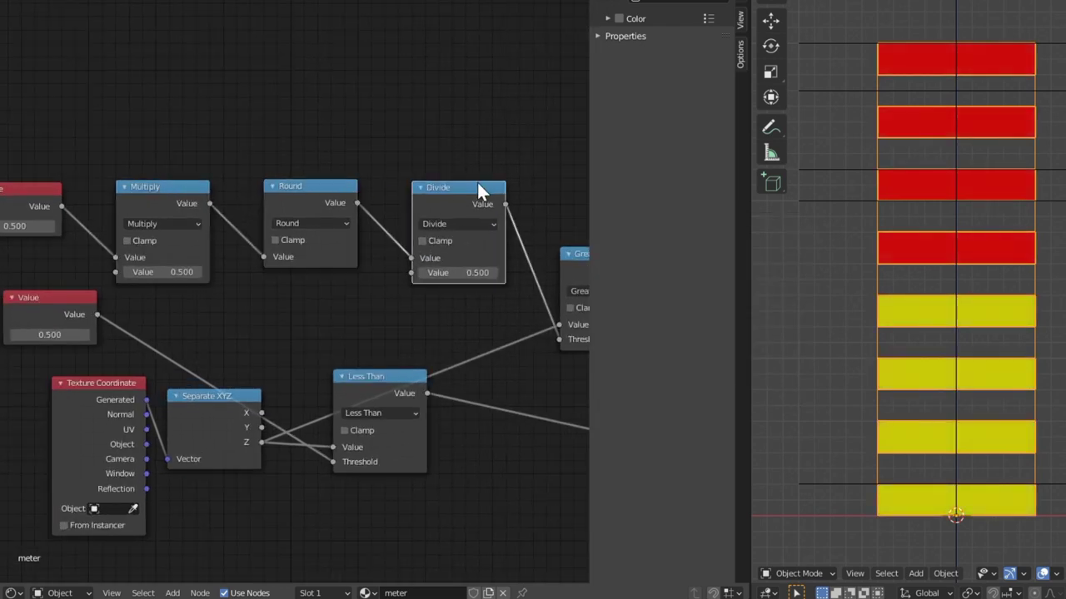
click(316, 196)
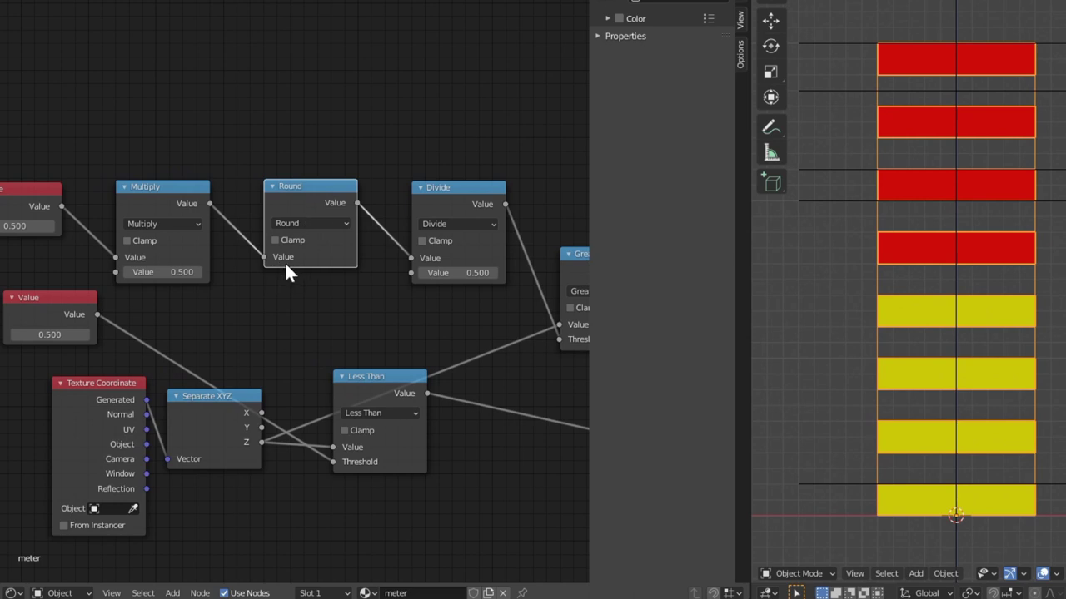
click(200, 237)
scroll(150, 208, down, 1)
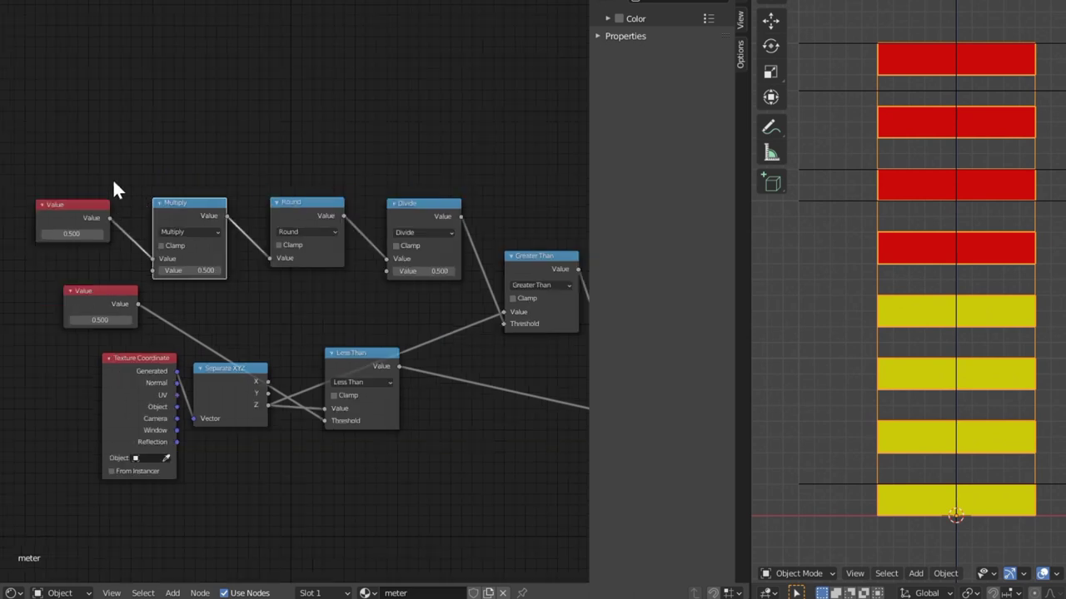
scroll(79, 195, up, 1)
ctrl+scroll(91, 208, left, 3)
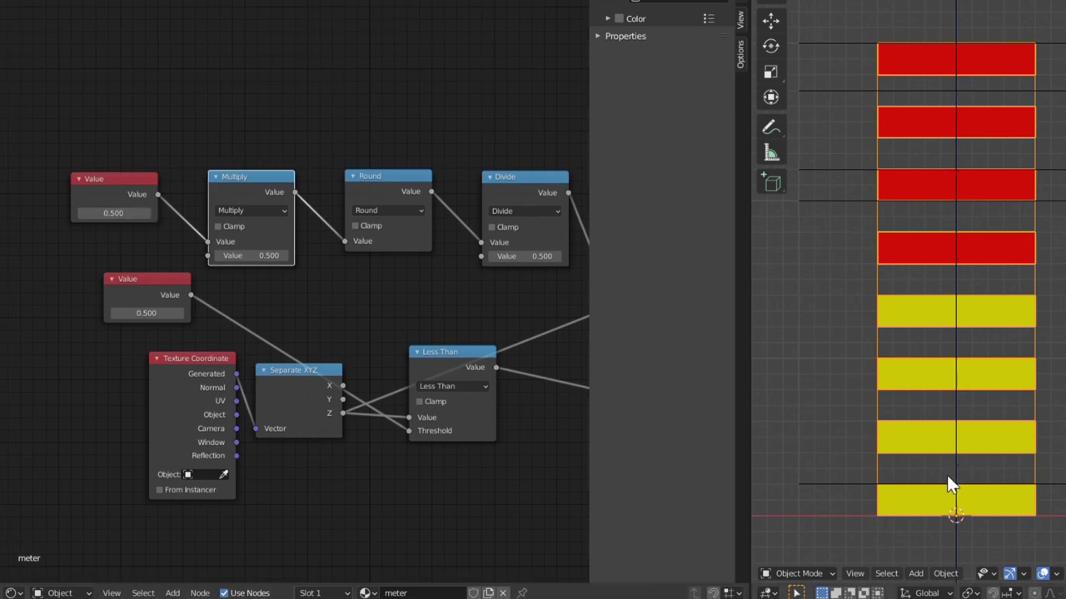
scroll(590, 248, up, 2)
scroll(262, 180, down, 1)
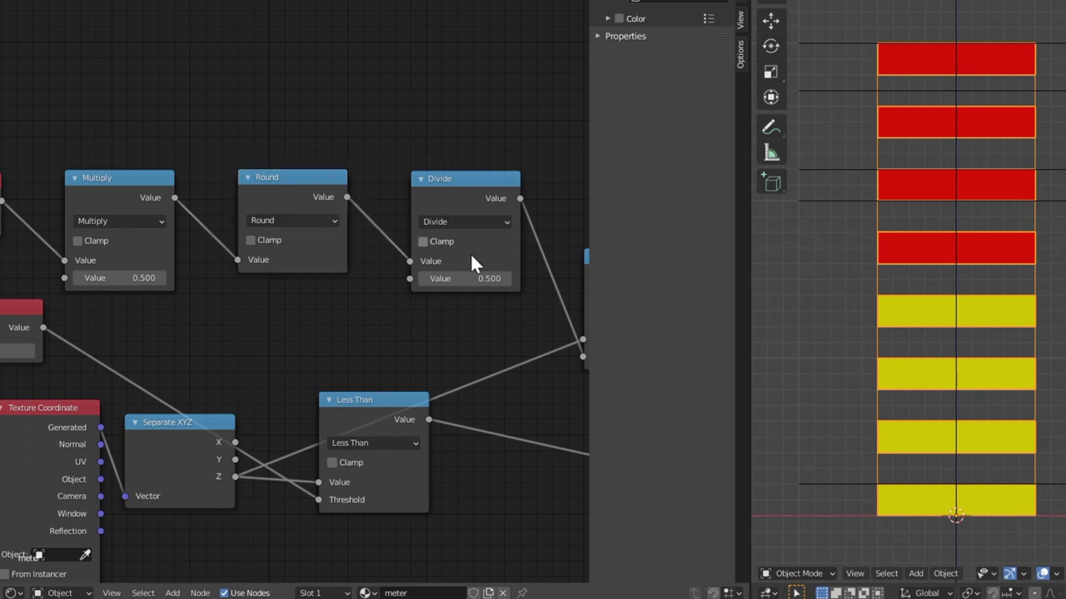
middle_drag(214, 329, 310, 338)
scroll(222, 179, down, 1)
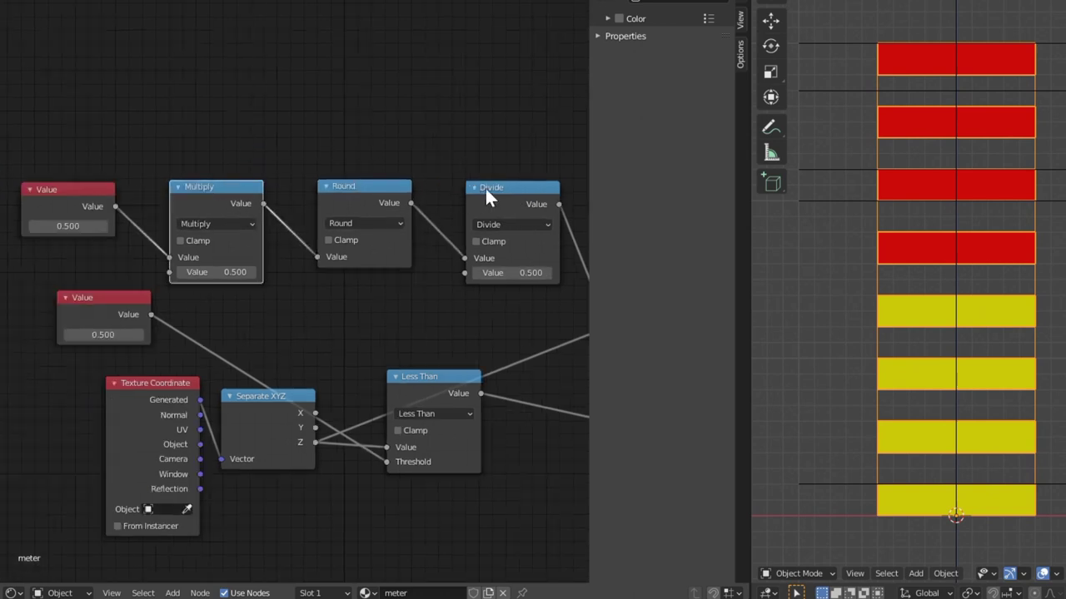
- Add another Value node feeding the second inputs of both Multiply and Divide
key(shift+a)
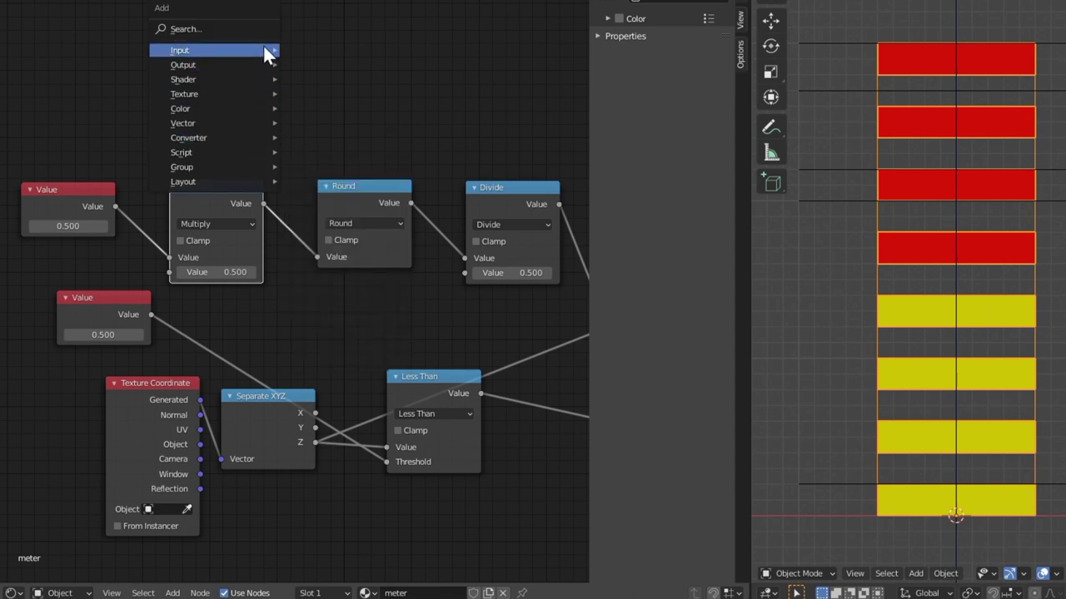
mouse_move(265, 49)
click(330, 289)
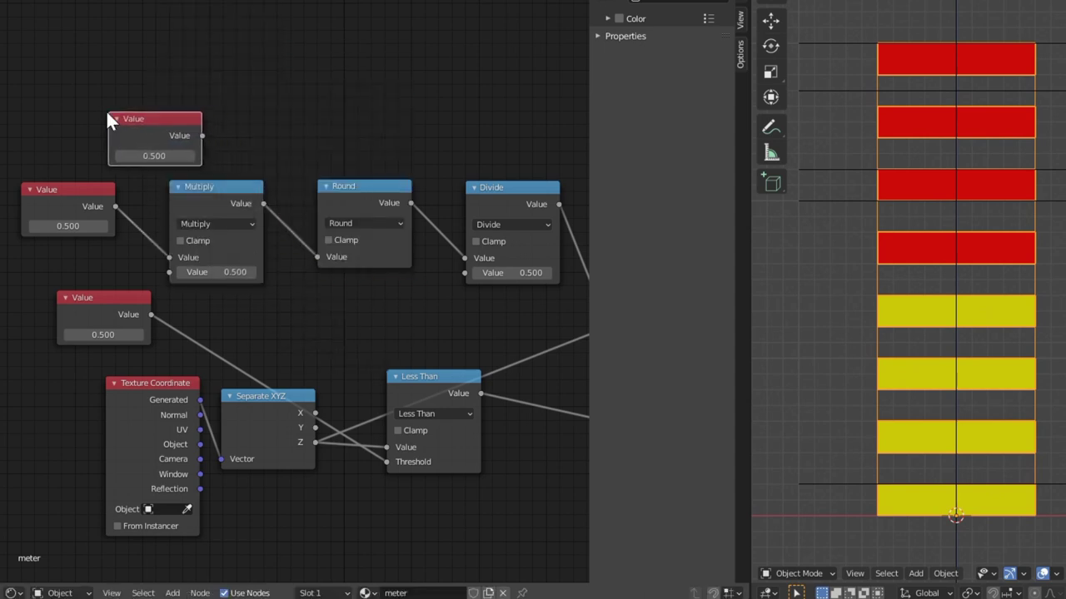
click(106, 110)
drag(203, 135, 171, 272)
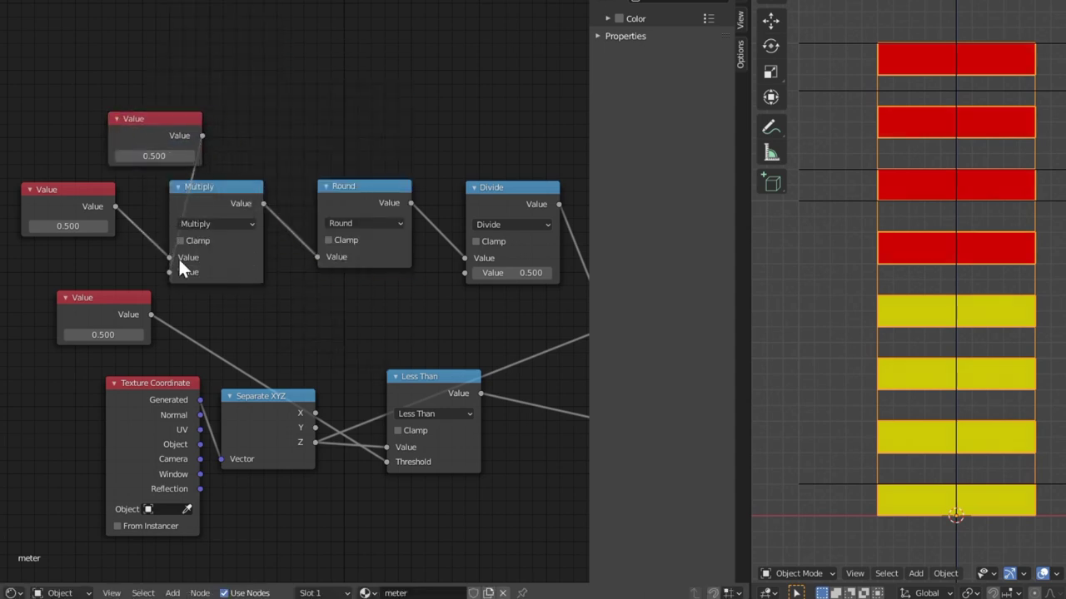
drag(202, 135, 465, 273)
drag(164, 131, 259, 118)
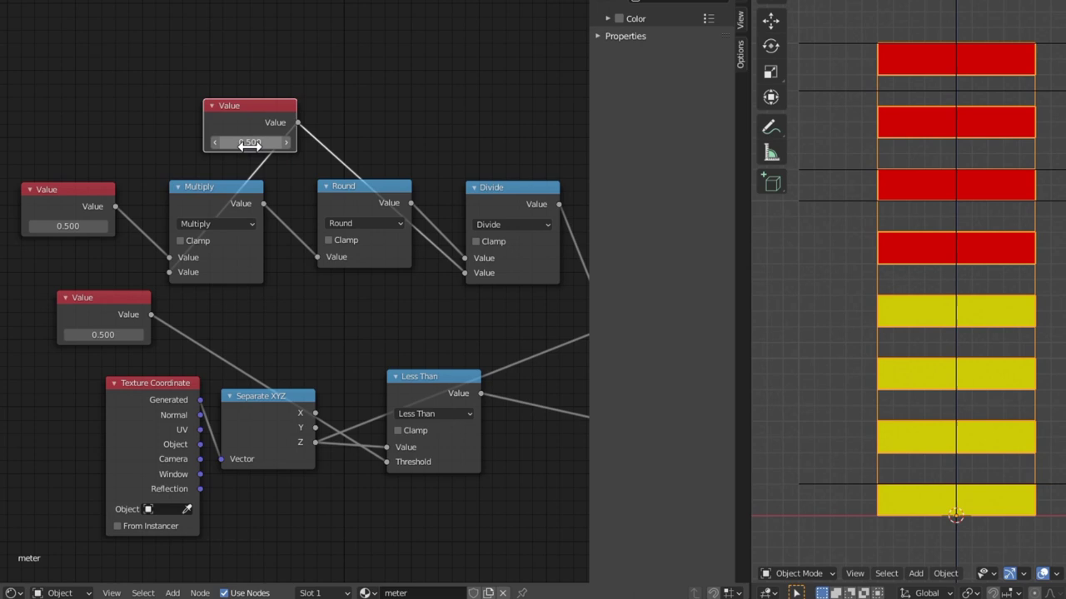
- Drive the new Value with meter_height's Z Location in Local Space
key(ctrl+d)
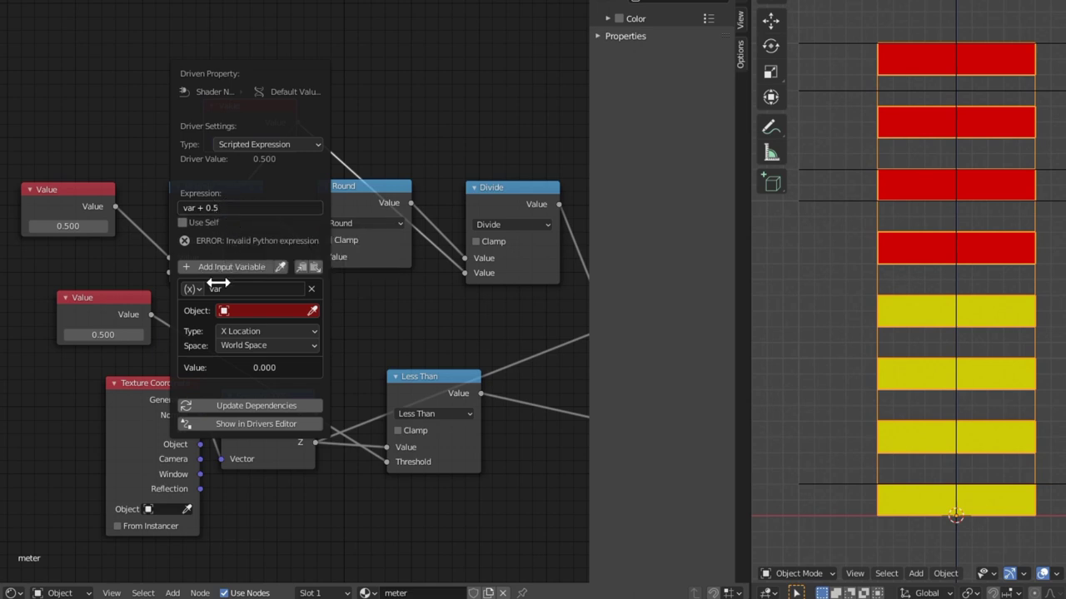
click(265, 332)
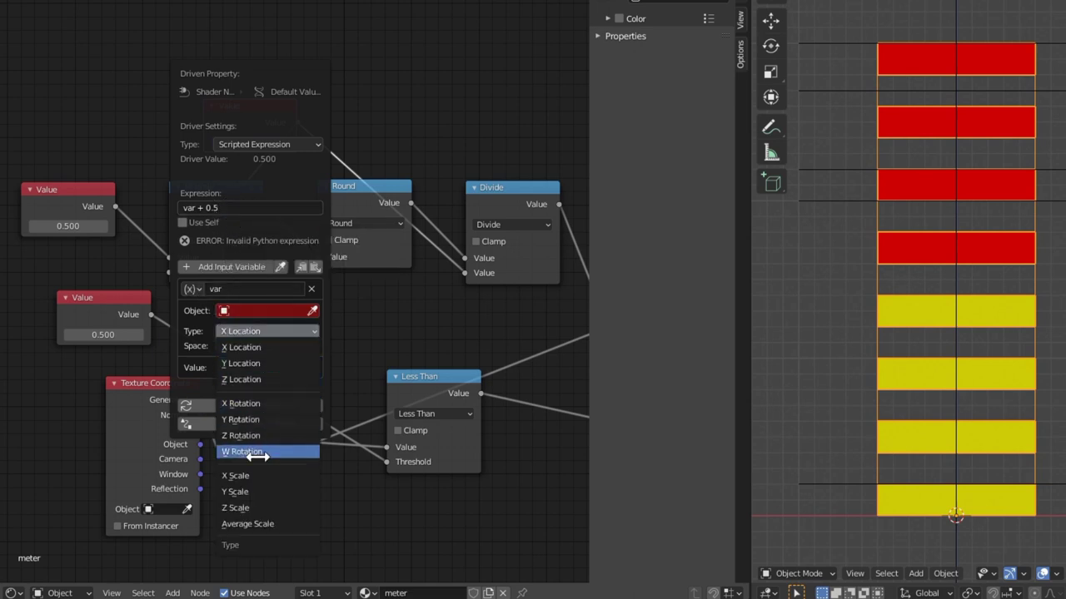
click(242, 379)
click(250, 345)
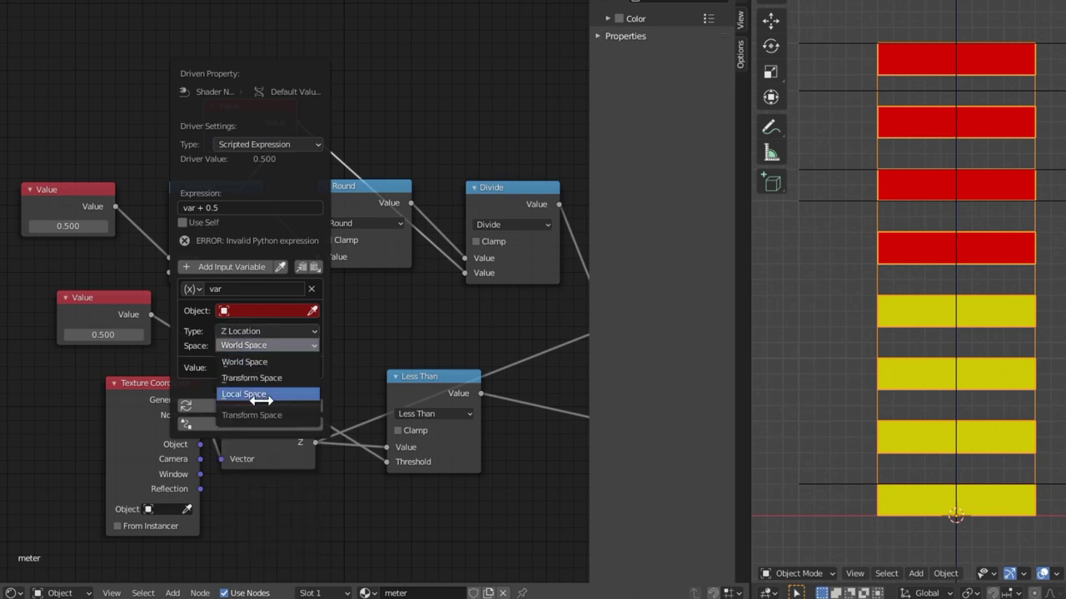
click(249, 388)
click(249, 317)
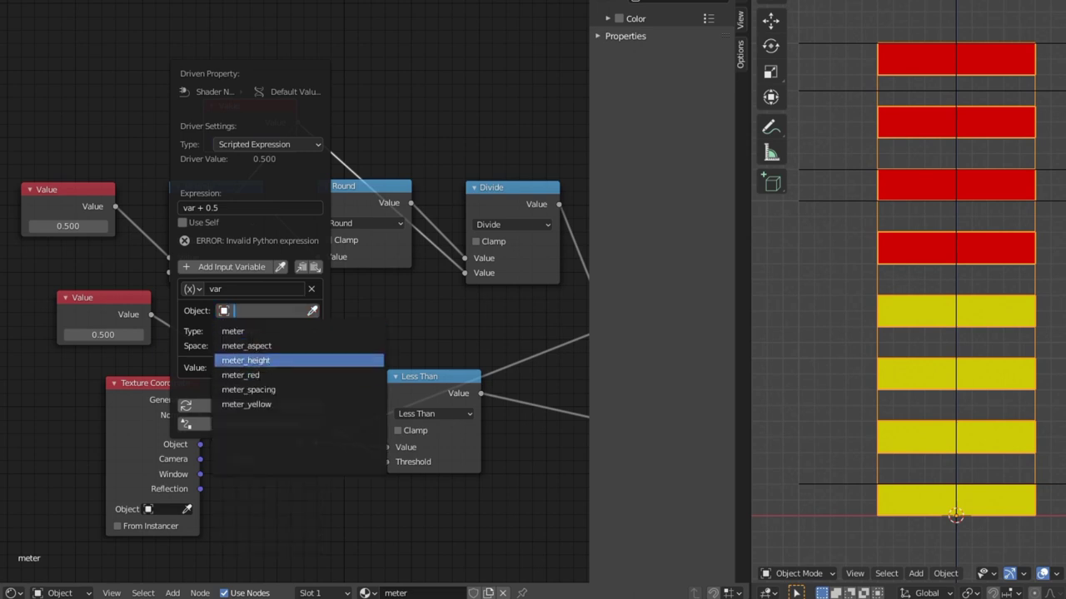
click(258, 359)
- Add a second driver variable reading meter_aspect's Z Location in Local Space
click(233, 253)
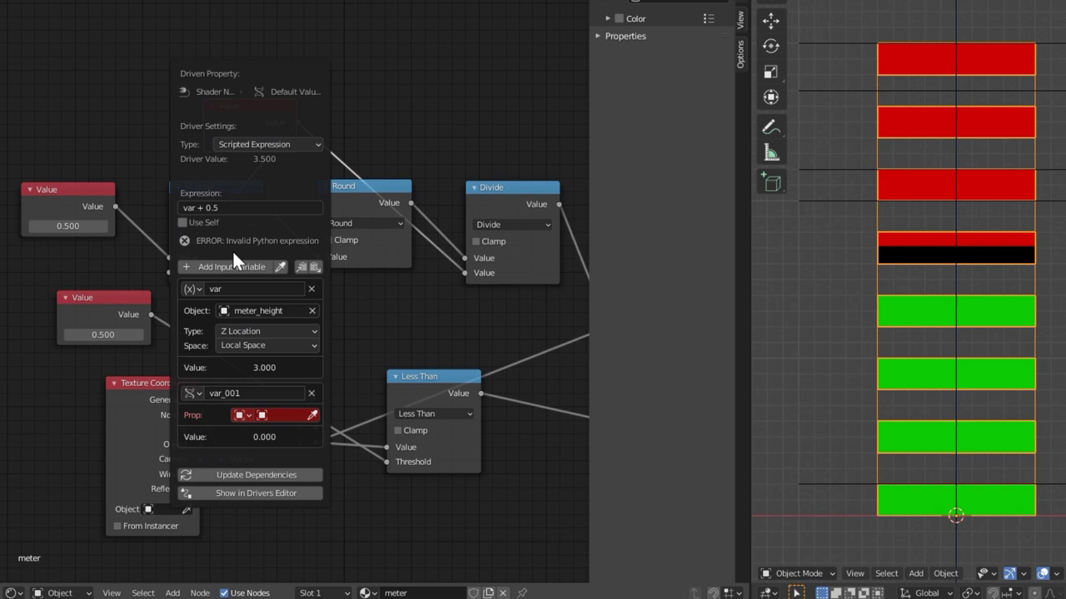
double_click(254, 393)
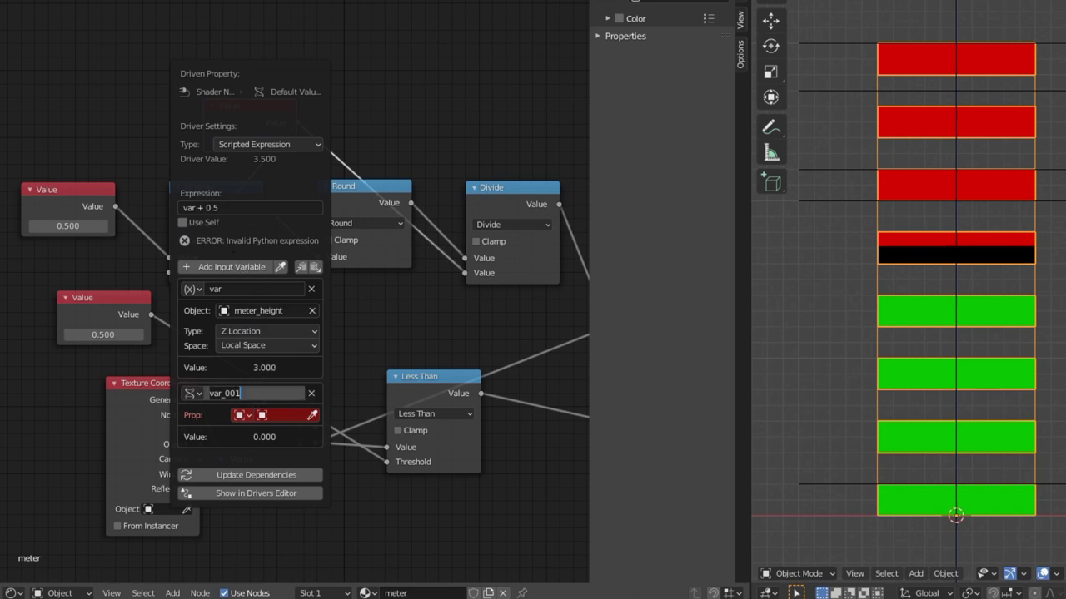
text(var2)
click(190, 393)
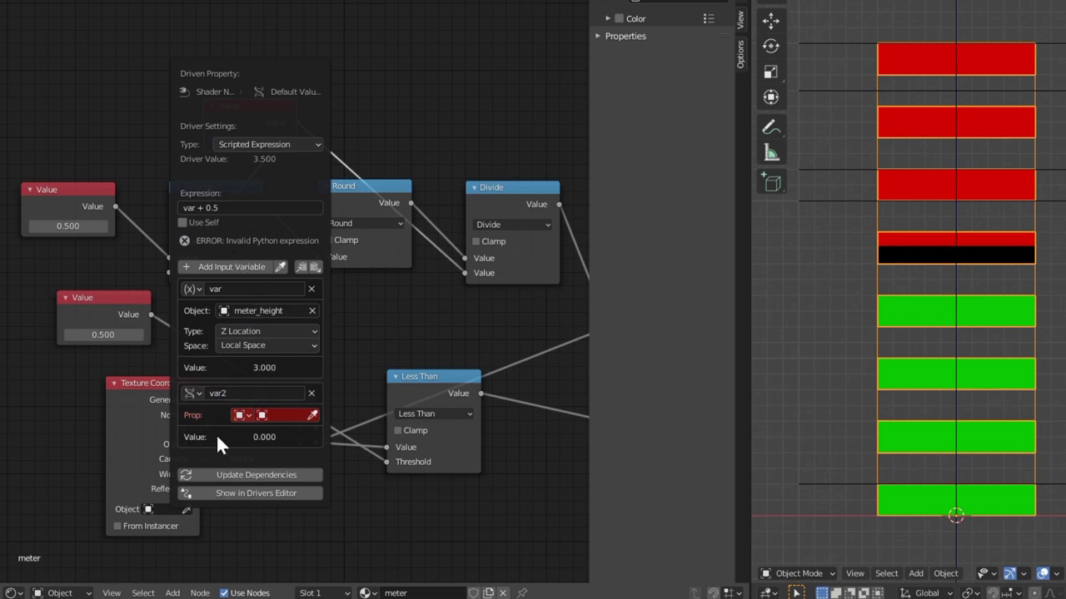
click(215, 434)
click(242, 435)
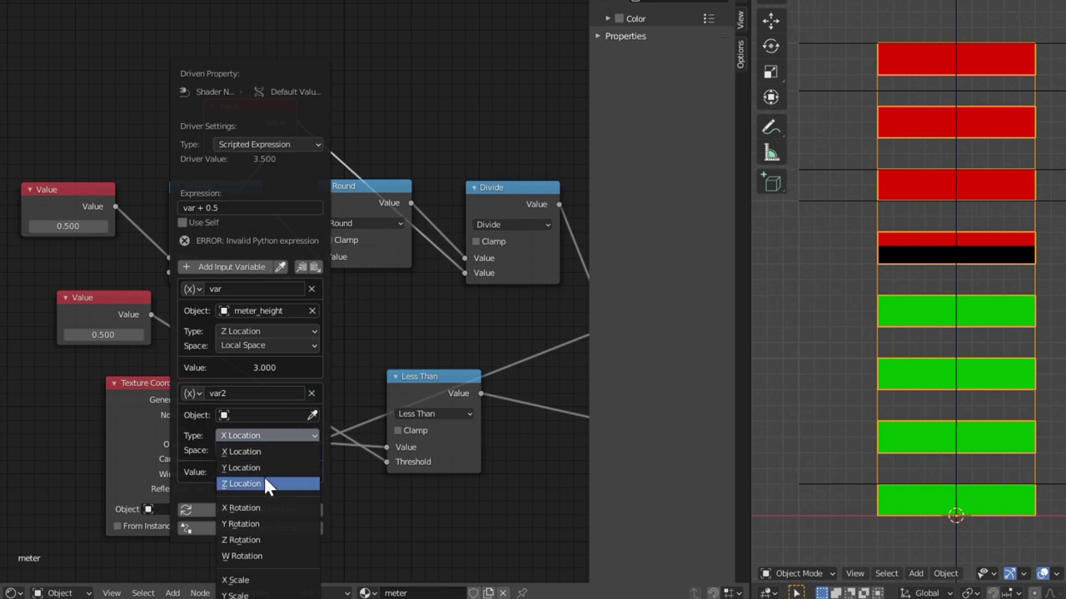
click(250, 483)
click(282, 449)
click(254, 498)
click(246, 416)
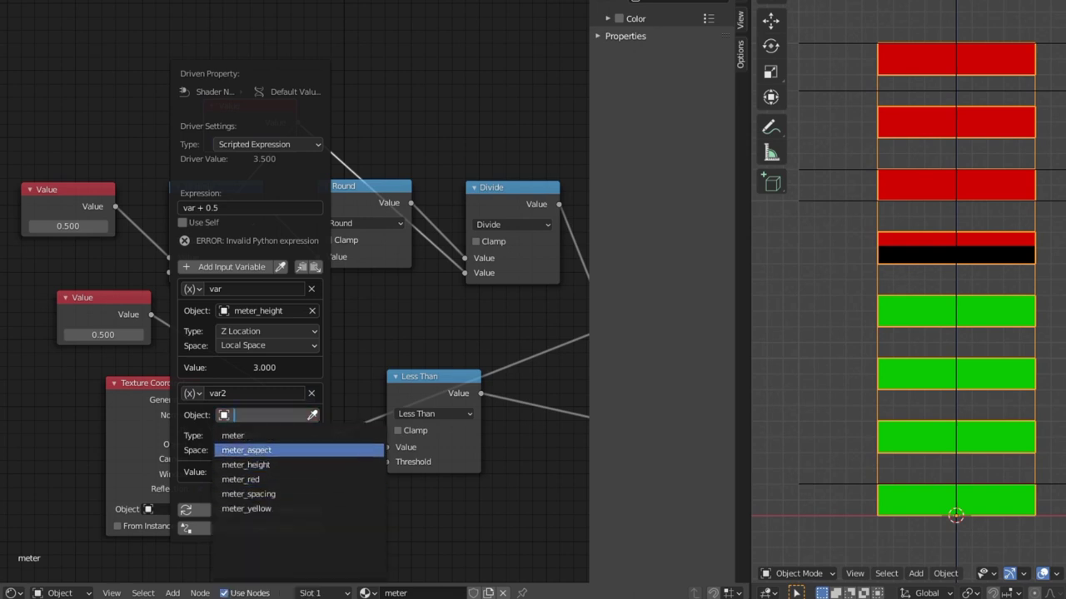
click(246, 450)
click(251, 406)
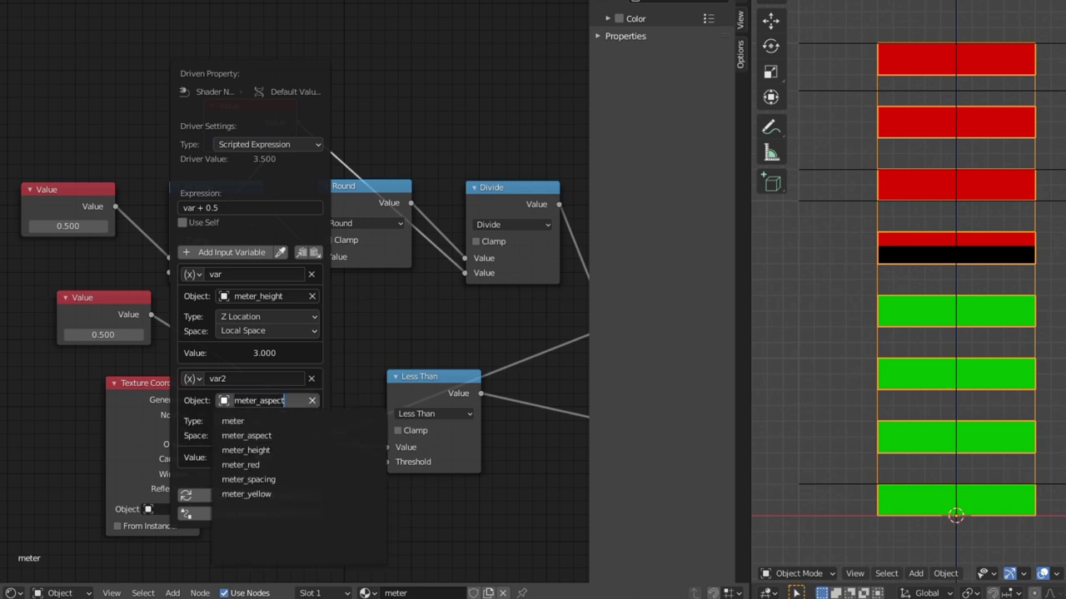
key(Return)
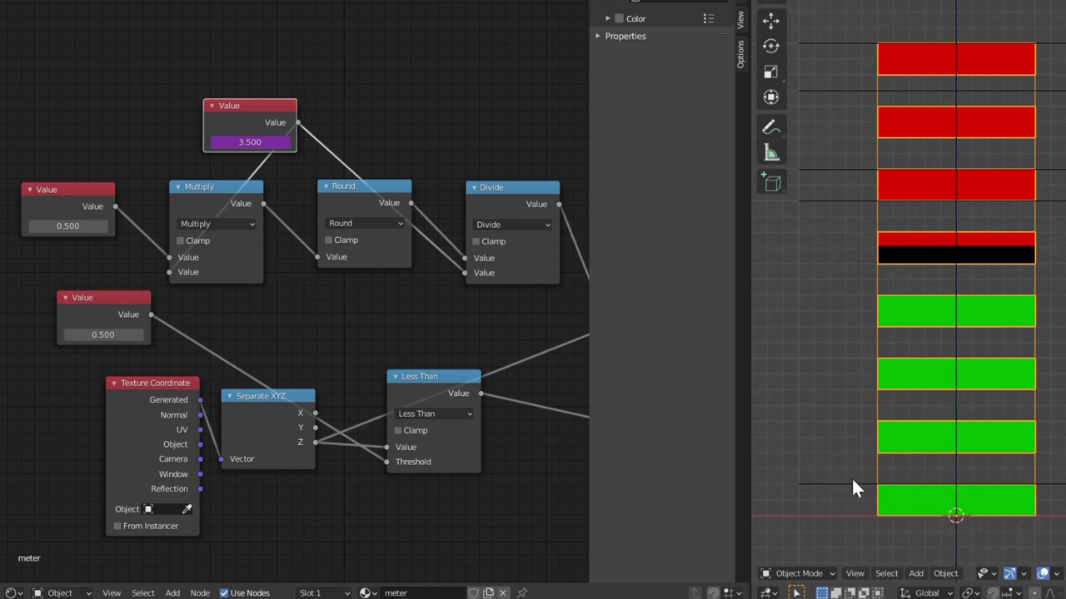
- Add a third driver variable named var3
key(ctrl+d)
click(225, 301)
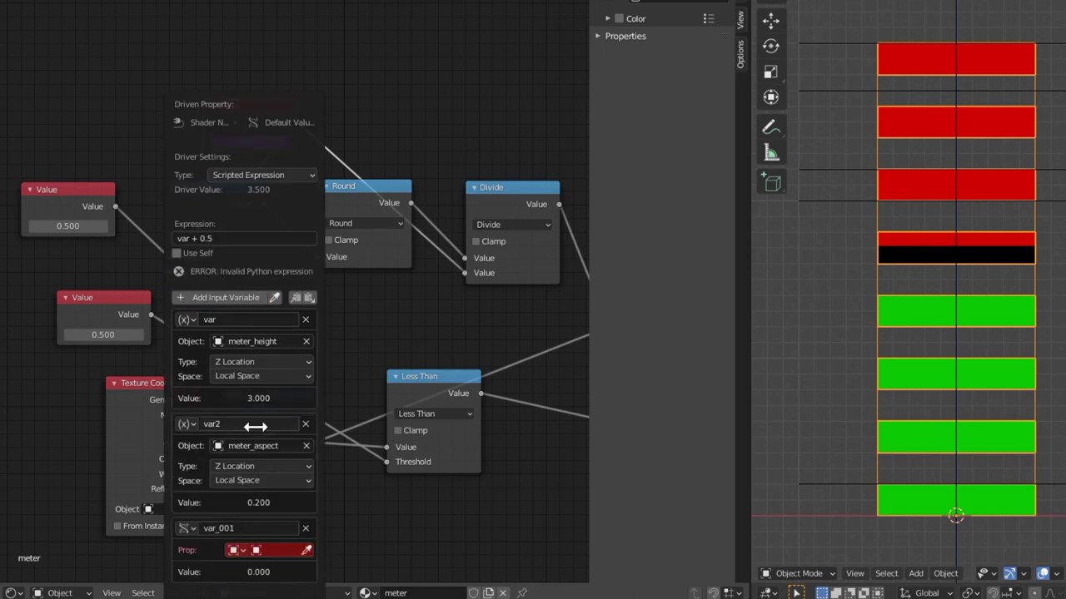
click(242, 528)
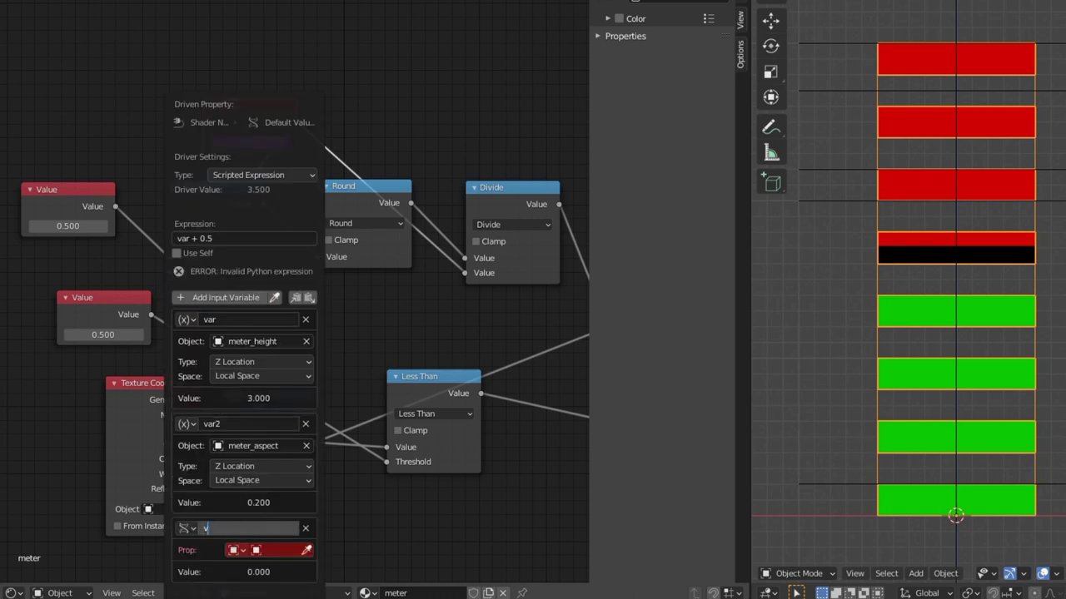
text(ar3)
key(Return)
- Point var3 at meter_spacing's local Z Location and set the expression to var/(var2*var3)
click(257, 500)
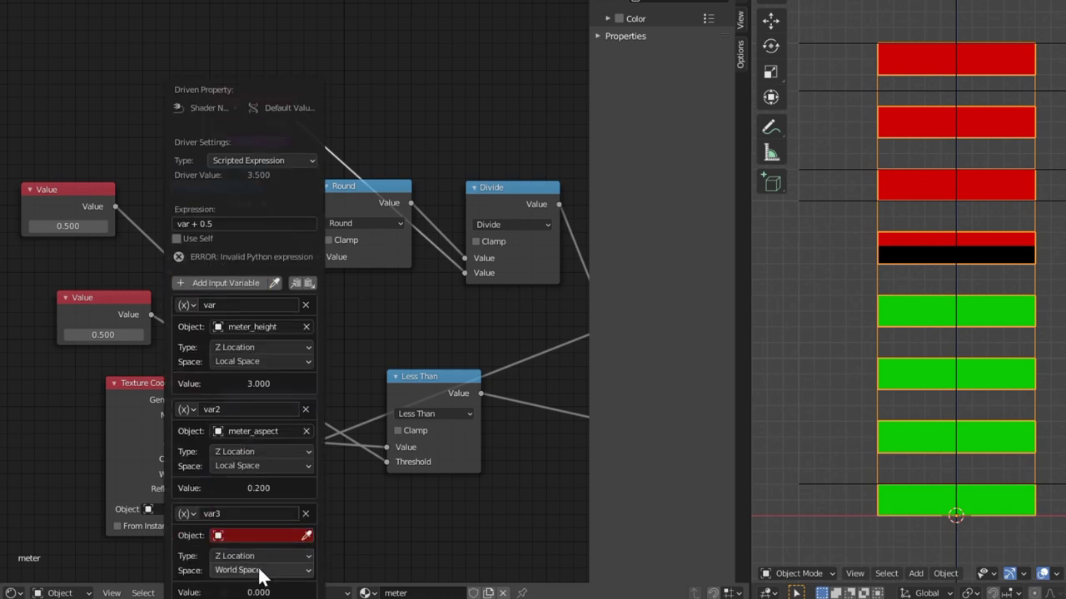
click(258, 571)
click(242, 556)
click(250, 535)
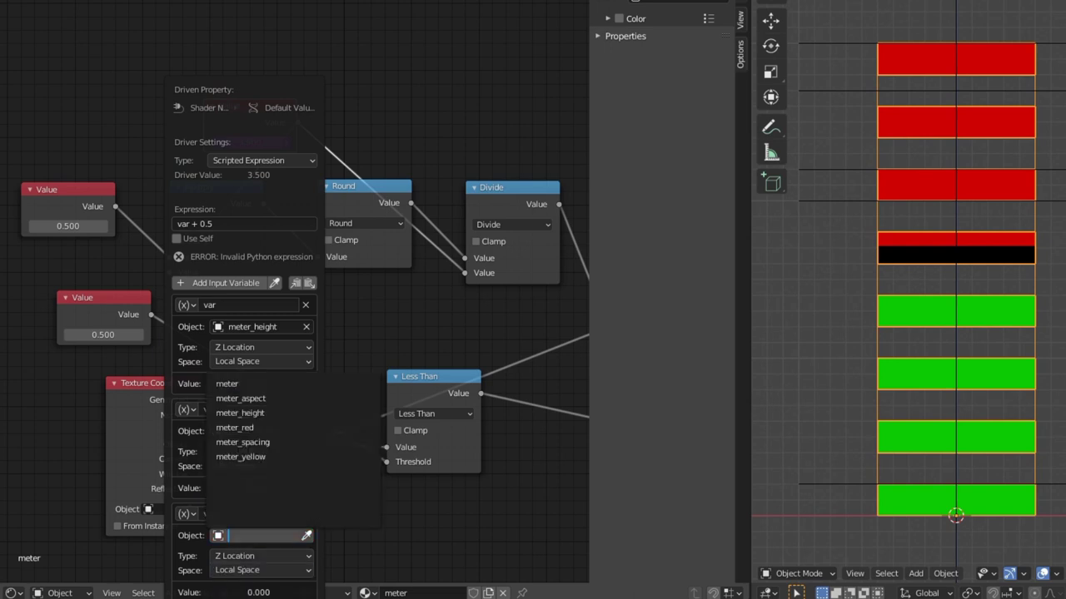
click(242, 442)
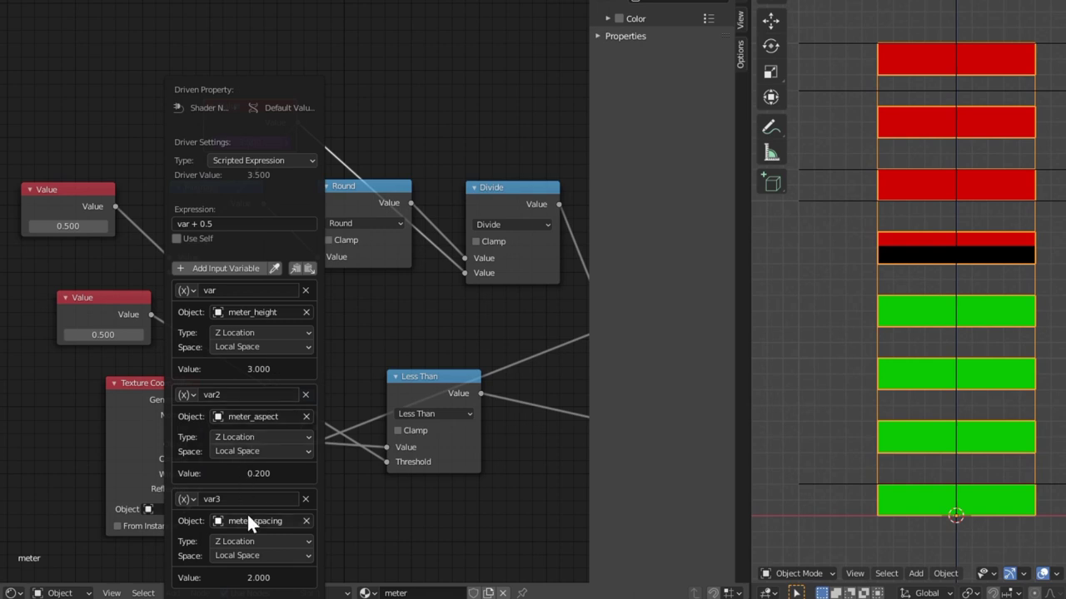
click(228, 221)
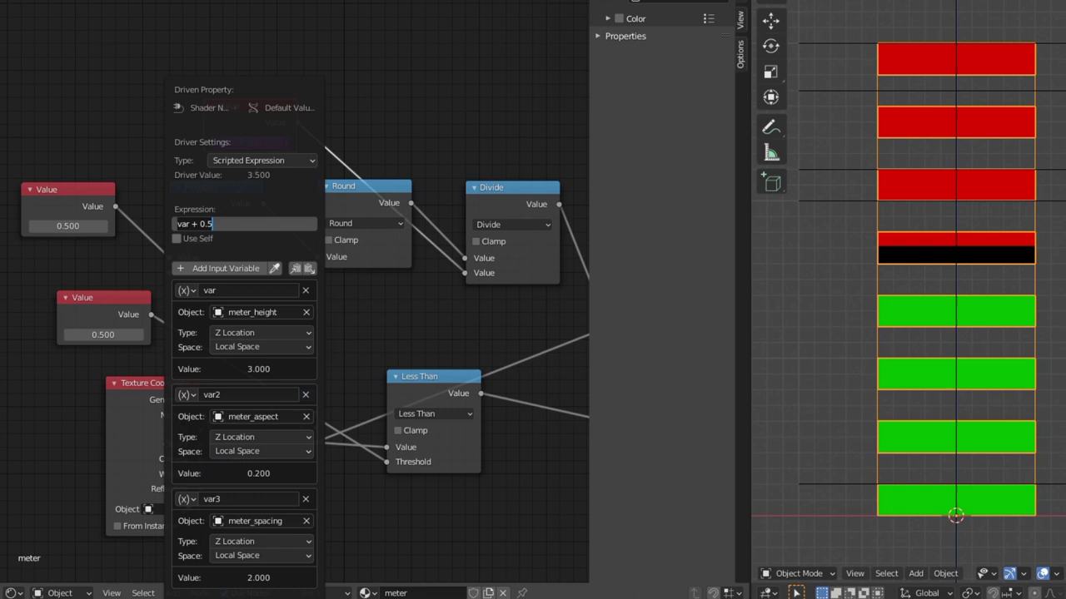
text(var/(va)
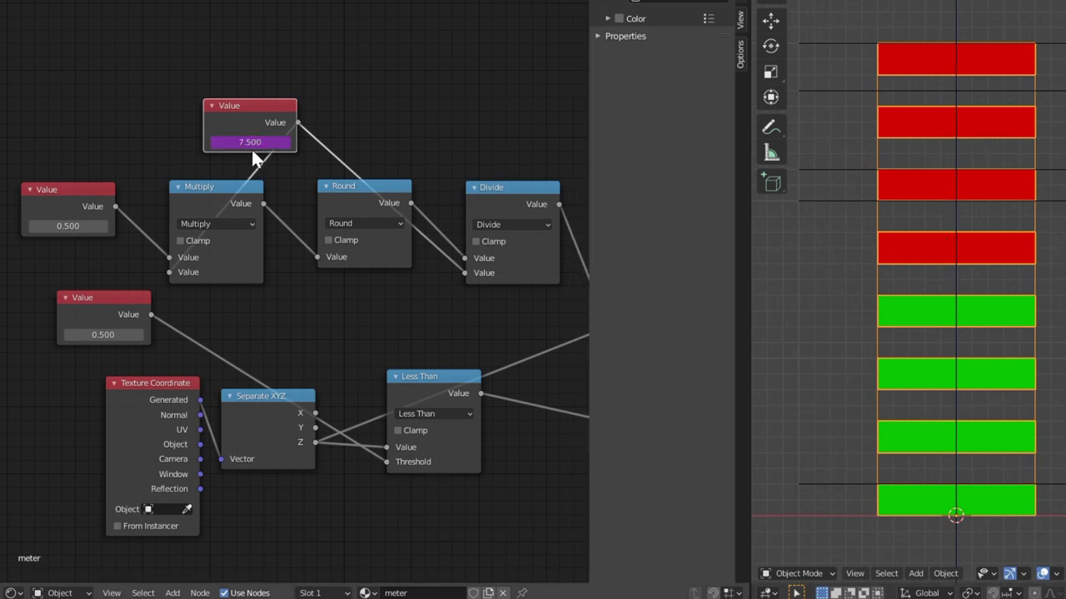
- Briefly test the top Value, then group the Value, Multiply, Round and Divide nodes
click(71, 189)
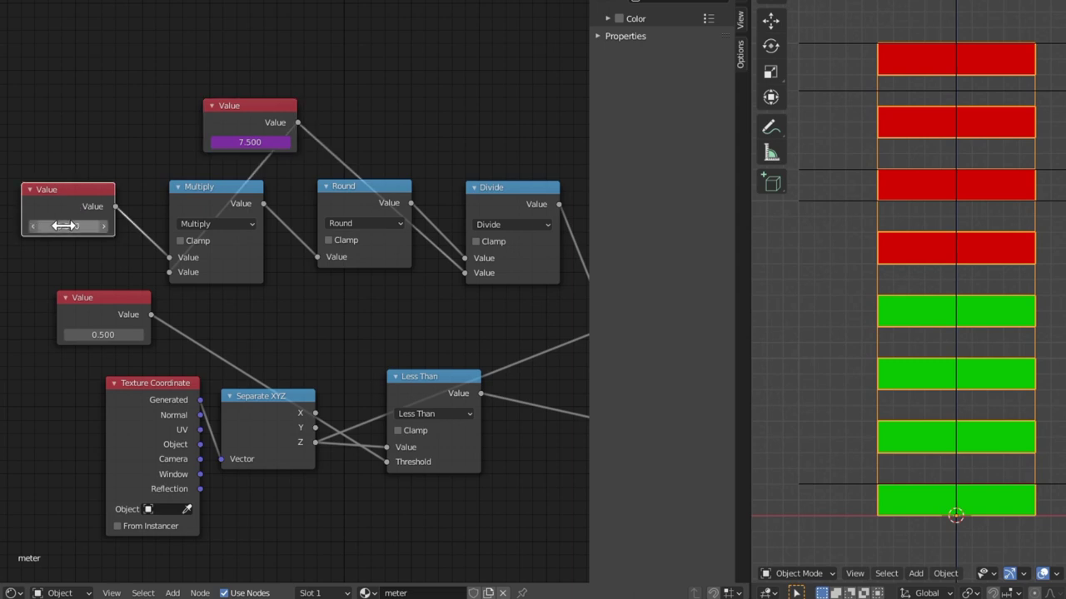
mouse_move(67, 226)
mouse_down()
mouse_move(42, 226)
mouse_move(83, 226)
mouse_up()
middle_drag(253, 69, 197, 79)
drag(139, 131, 466, 330)
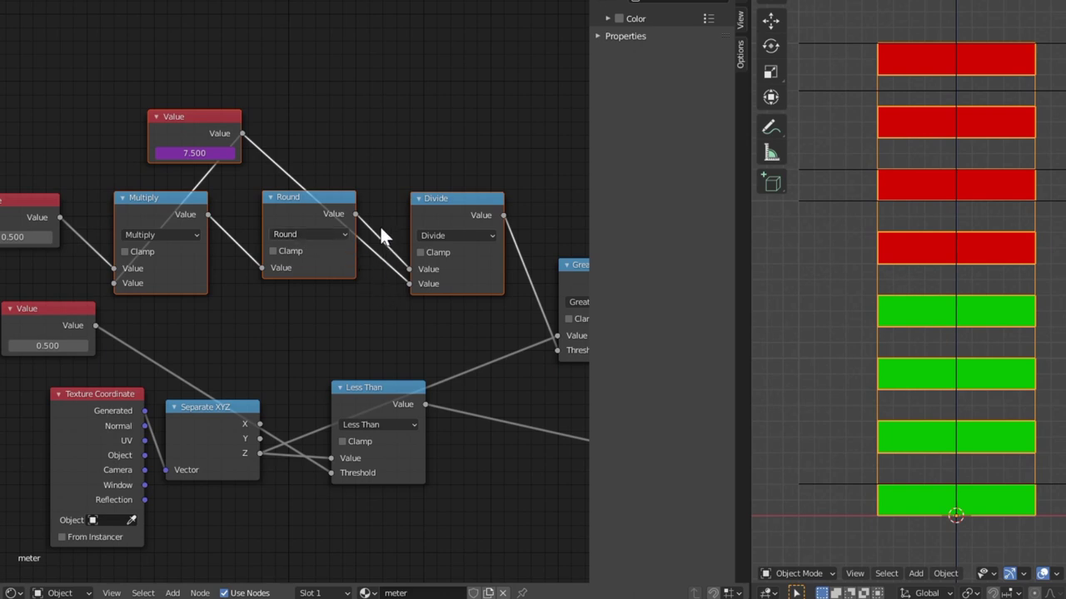
key(ctrl+g)
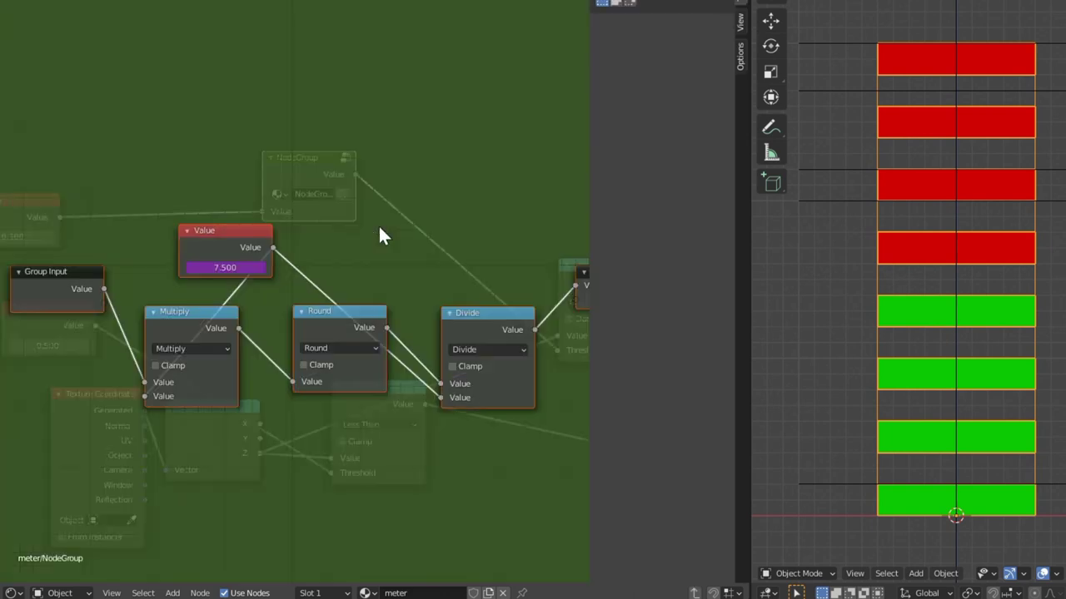
key(Tab)
- Arrange the NodeGroup beside the top Value node and duplicate it
drag(322, 164, 329, 257)
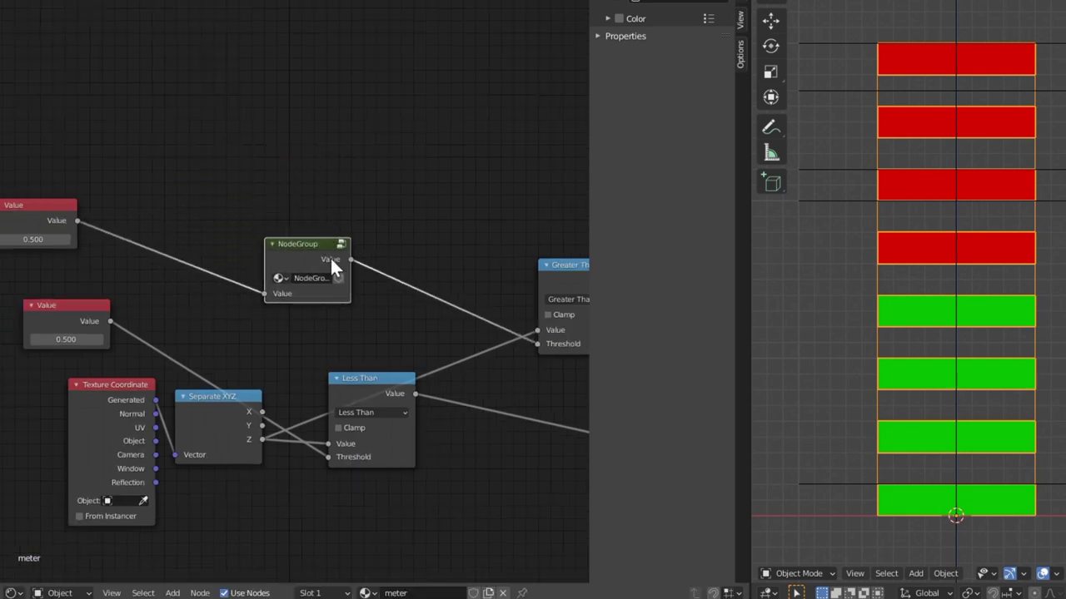
middle_drag(361, 341, 381, 316)
drag(36, 205, 154, 188)
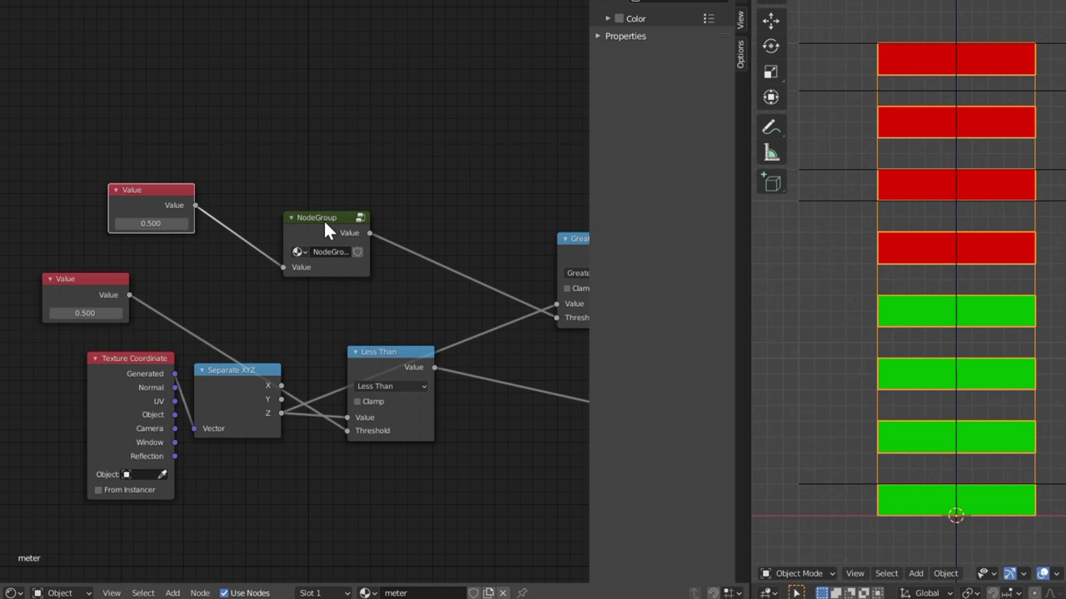
drag(323, 218, 320, 151)
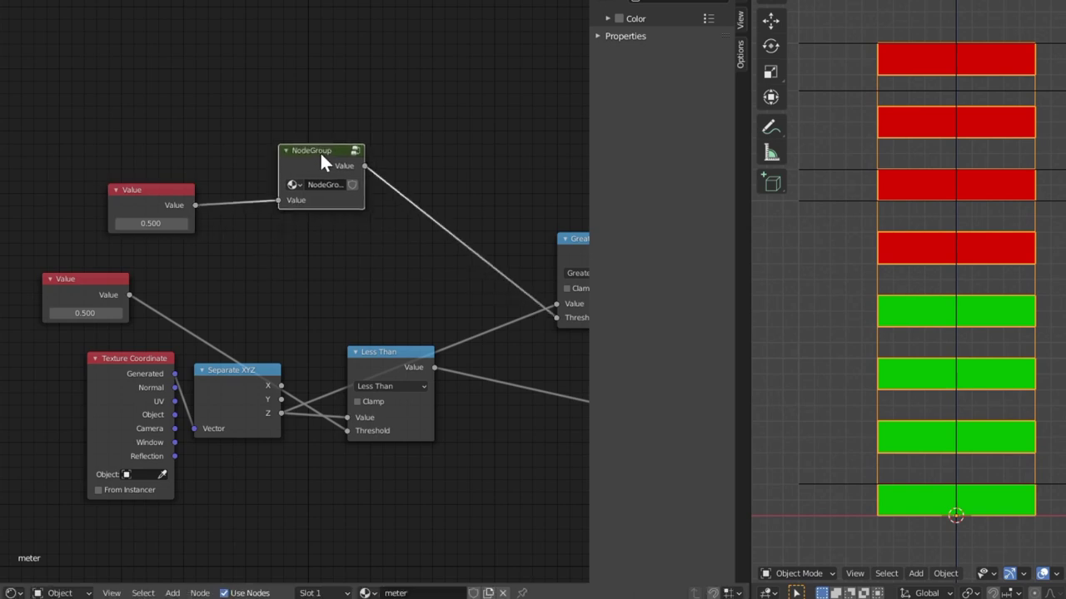
key(shift+d)
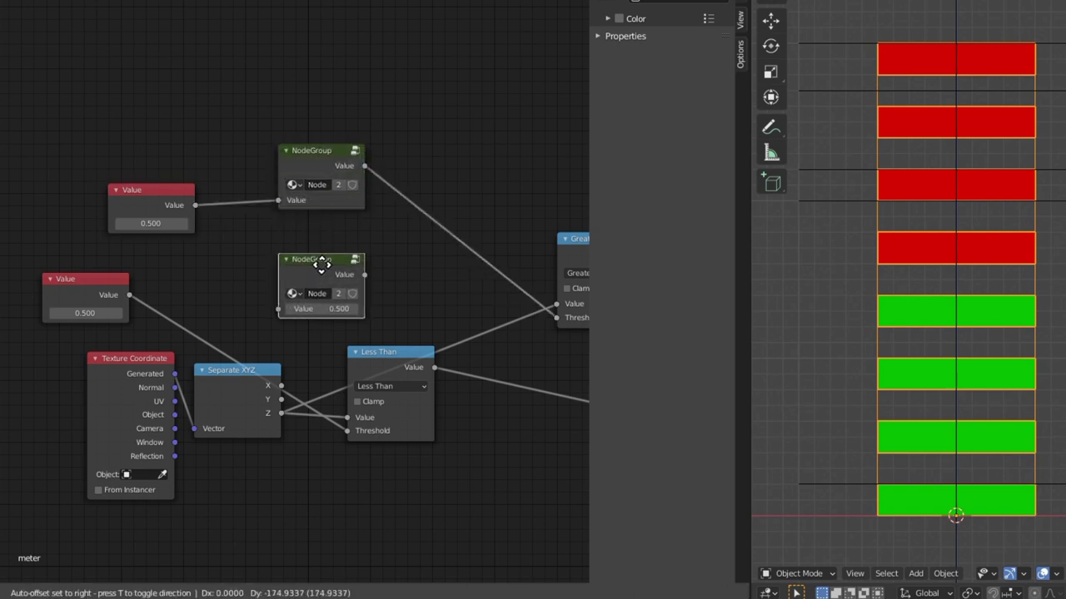
- Insert the group copy on the lower Value-to-Less Than link, keeping the value at 0.500
click(319, 265)
drag(320, 265, 235, 291)
mouse_move(84, 313)
mouse_down()
mouse_move(117, 314)
mouse_move(85, 313)
mouse_up()
click(167, 190)
- Line up the yellow and red Value nodes beside their color snapping groups
mouse_move(136, 197)
mouse_down()
mouse_move(136, 169)
mouse_move(144, 192)
mouse_up()
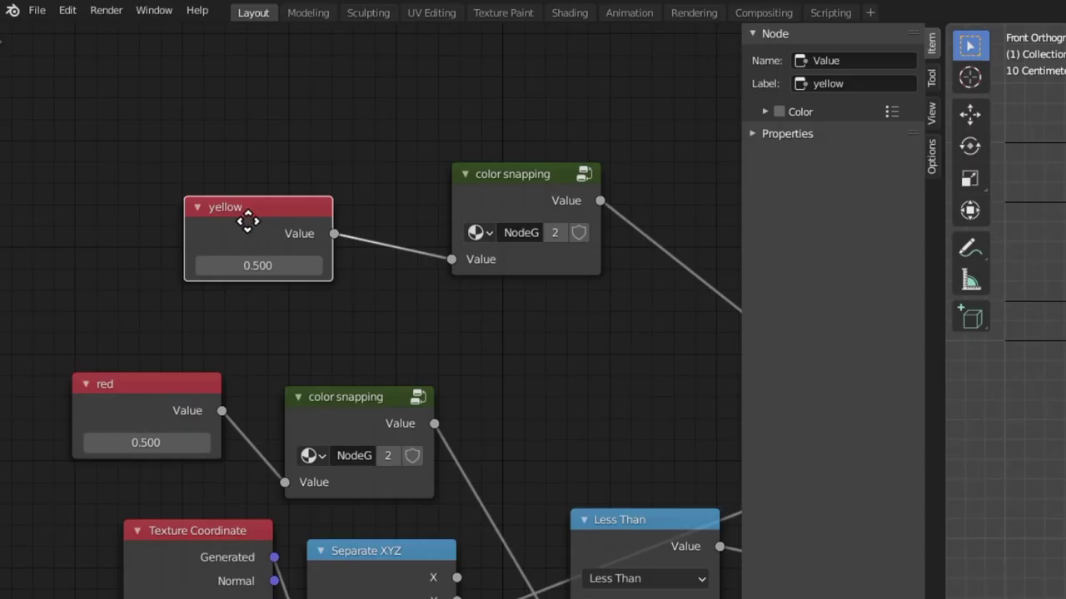
mouse_move(245, 221)
mouse_down()
mouse_move(219, 217)
mouse_move(231, 207)
mouse_up()
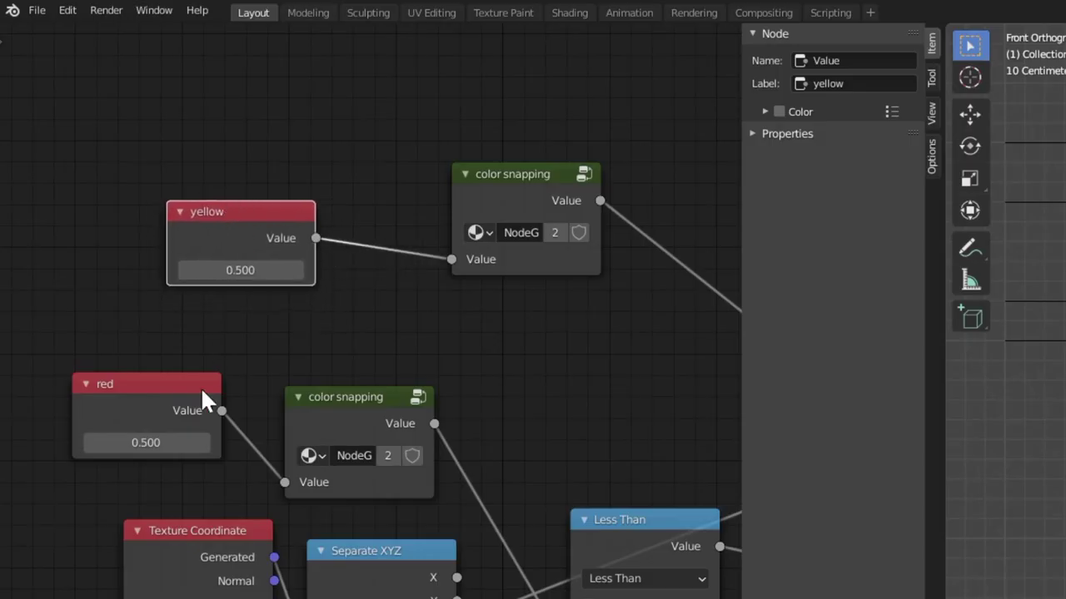
click(143, 388)
mouse_move(143, 388)
mouse_down()
mouse_move(155, 344)
mouse_move(157, 373)
mouse_up()
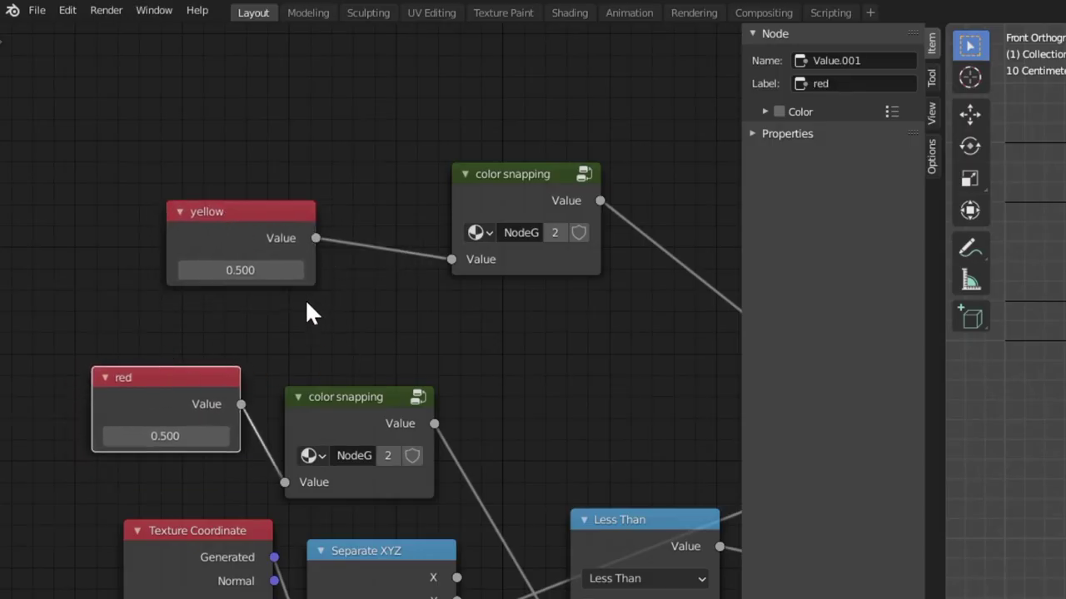
scroll(318, 306, down, 1)
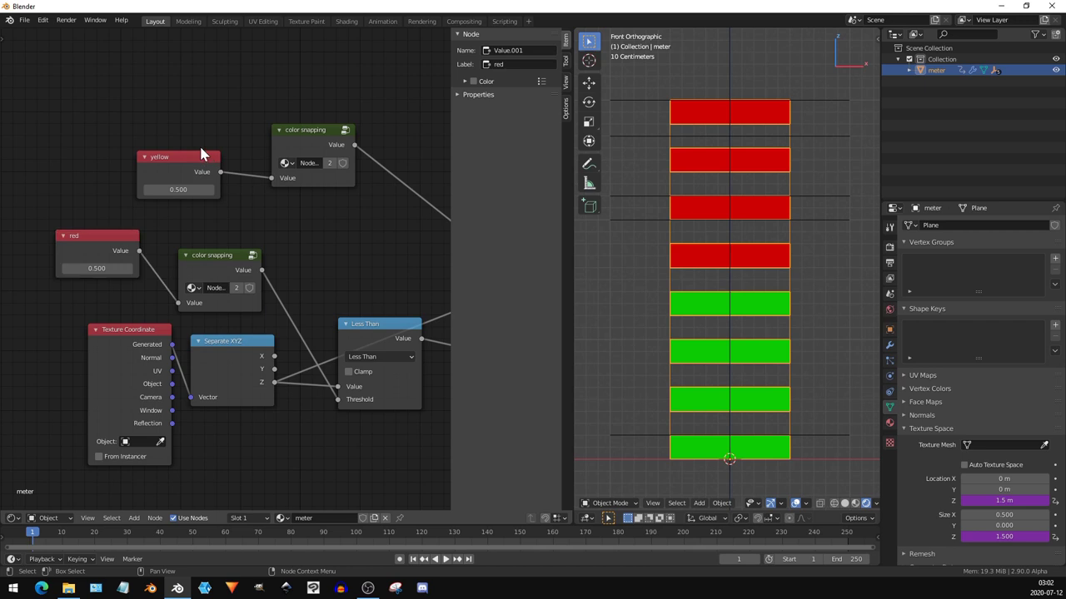
click(286, 243)
- Set the yellow Value driver's var to meter_yellow's Z Location in local space
key(ctrl+d)
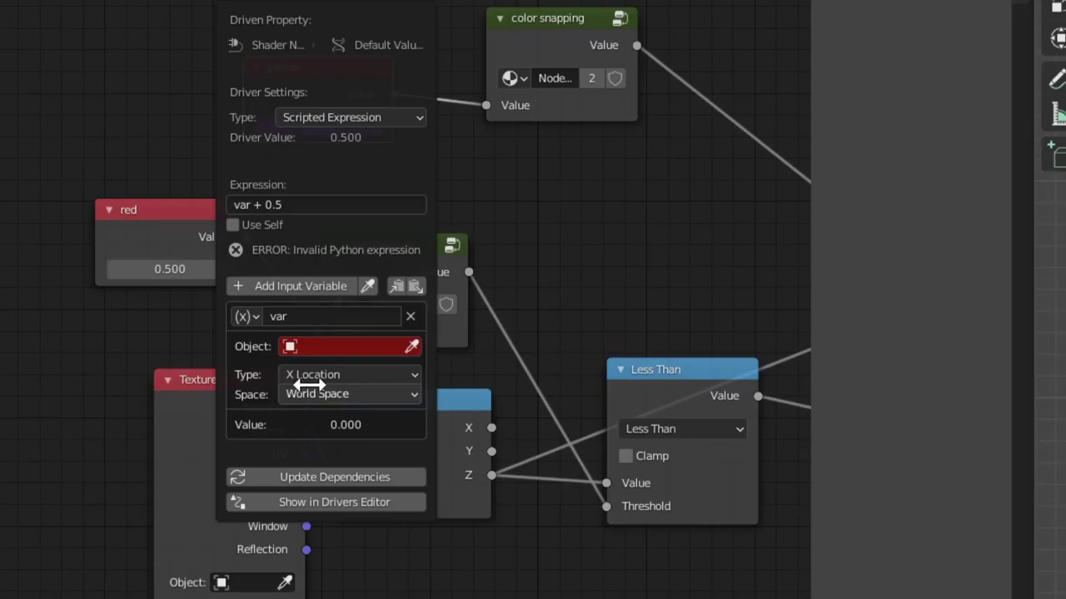
click(176, 327)
click(341, 442)
click(305, 394)
click(348, 466)
click(350, 346)
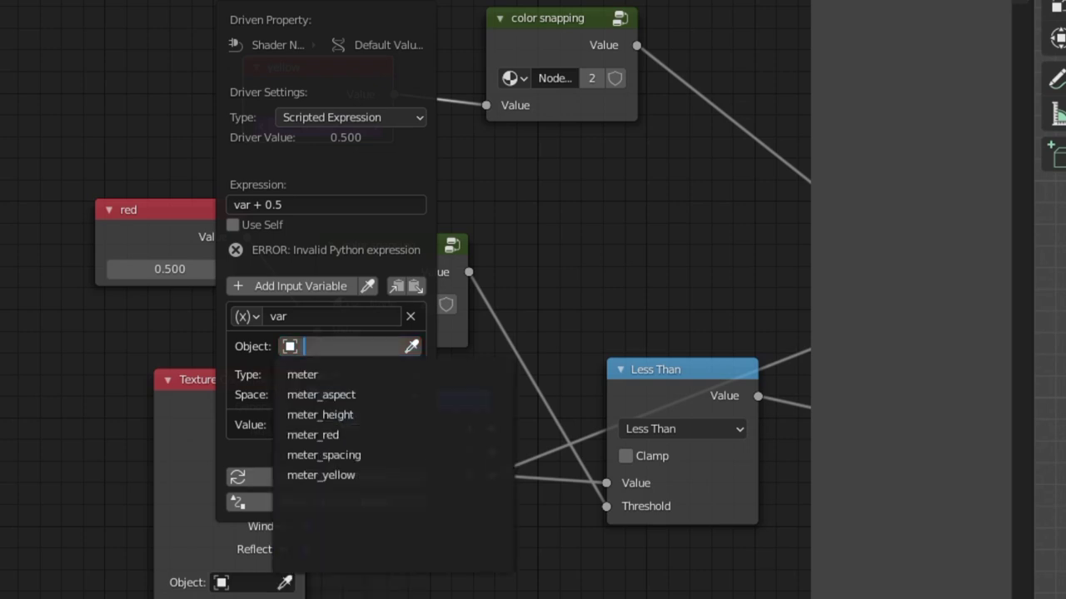
click(325, 476)
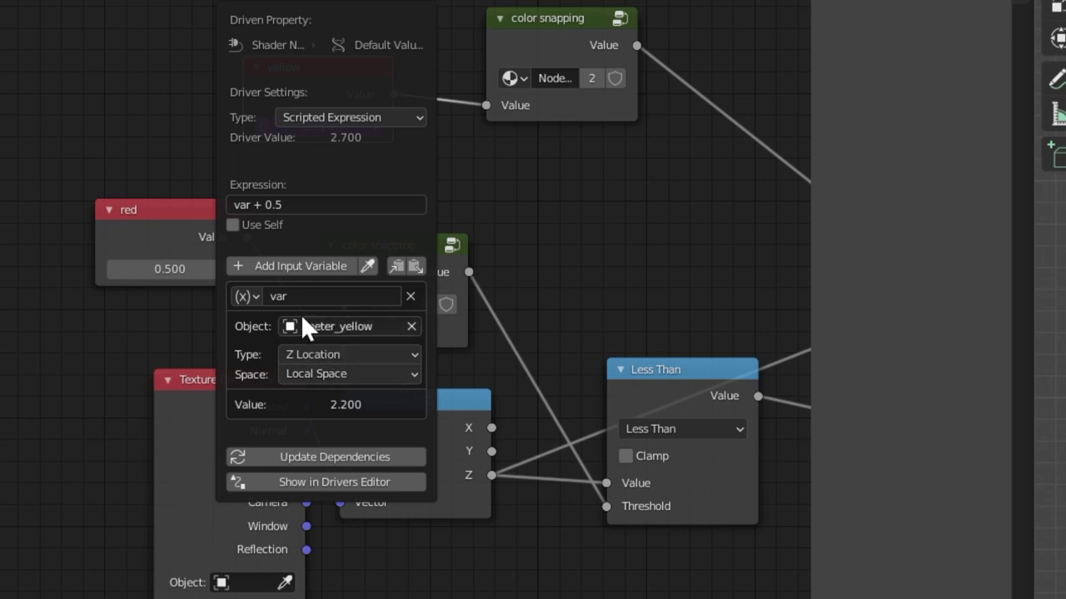
- Add a second driver variable named var2
click(299, 266)
click(293, 460)
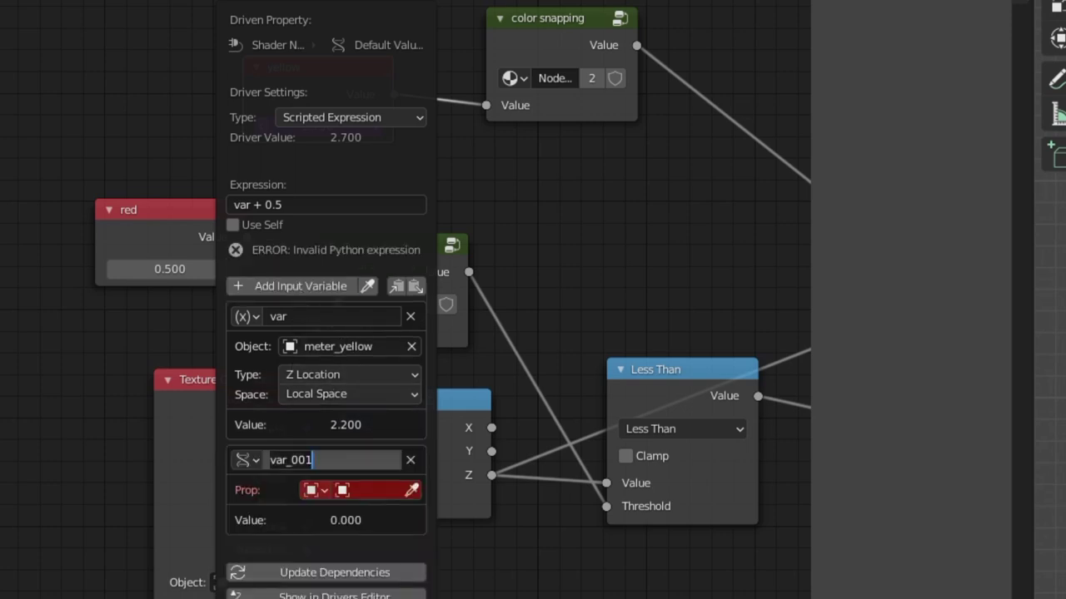
key(ctrl+a)
text(var2)
key(Return)
- Make var2 a transform channel reading meter_height's local Z Location
click(251, 460)
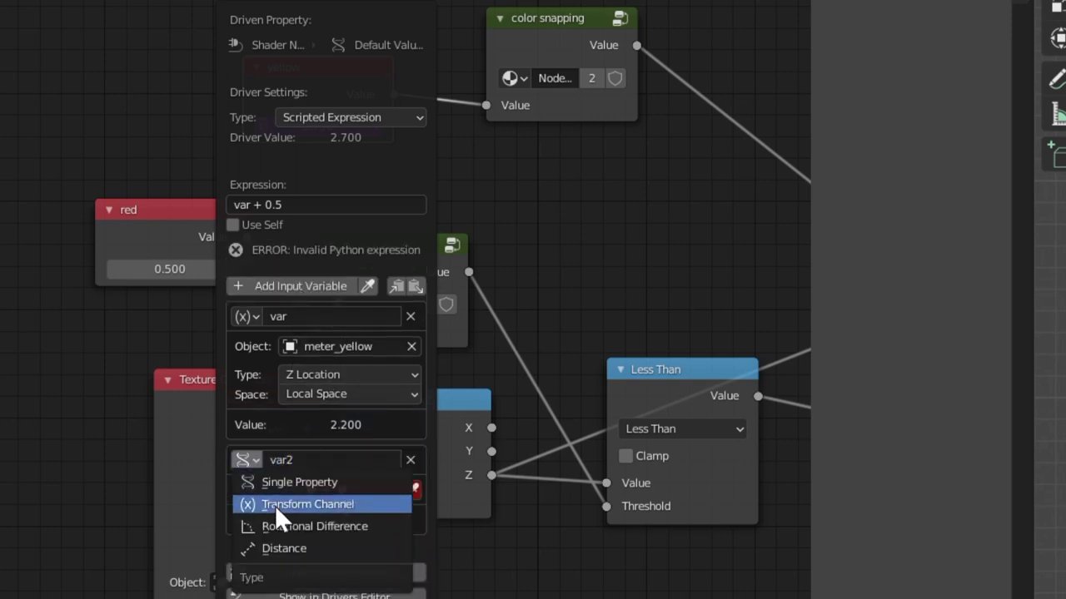
click(282, 510)
click(342, 516)
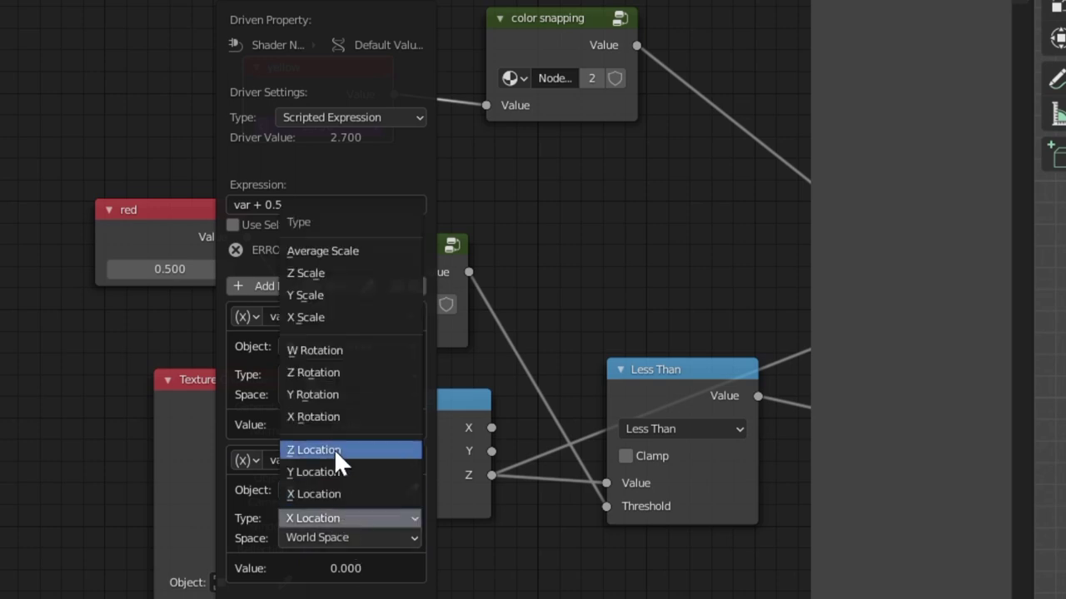
click(336, 449)
click(350, 538)
click(337, 596)
click(350, 489)
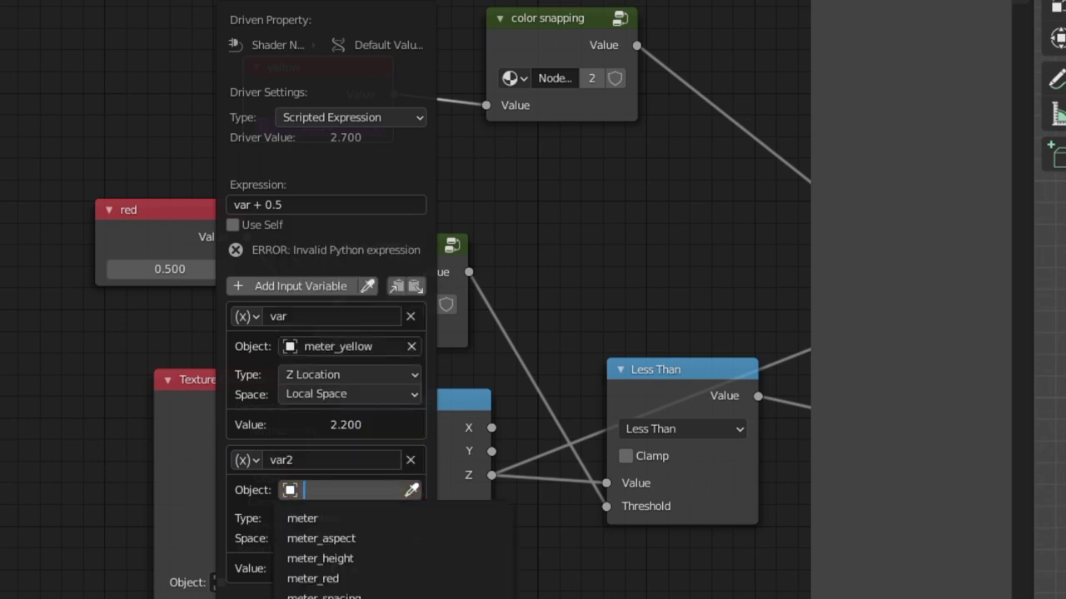
click(362, 559)
- Change the driver expression to var/var2
click(283, 205)
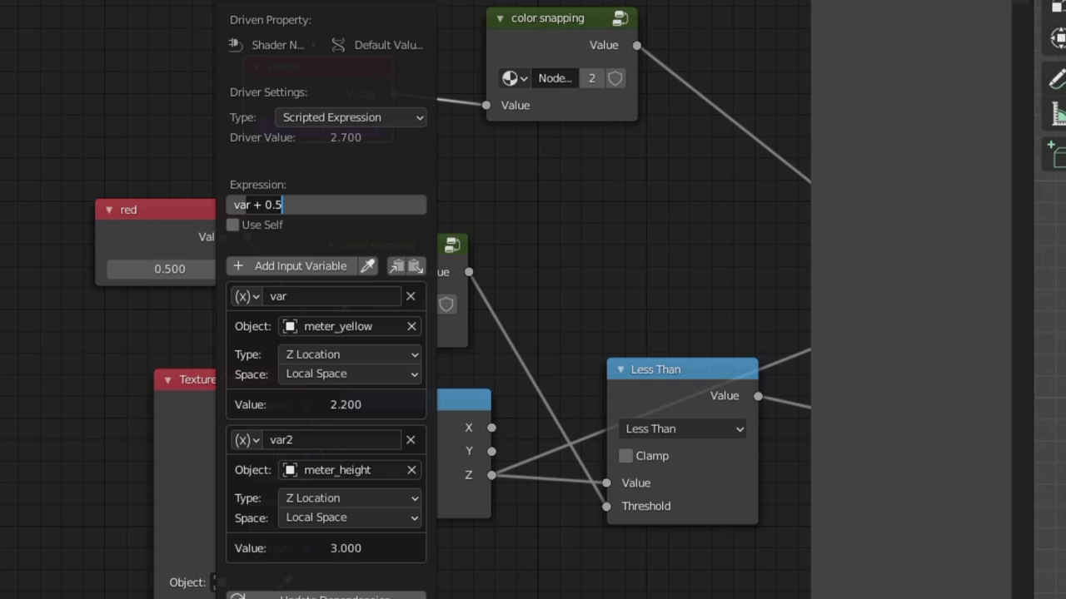
key(BackSpace)
key(BackSpace)
key(BackSpace)
key(BackSpace)
key(BackSpace)
key(BackSpace)
text(/)
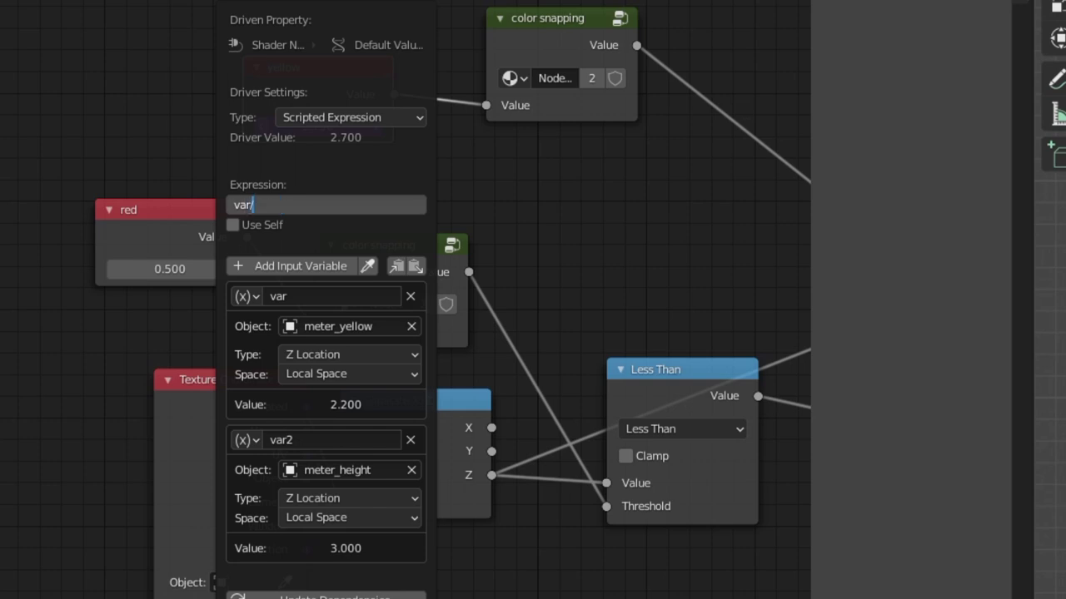
text(var2)
key(Return)
scroll(314, 224, down, 2)
scroll(237, 89, up, 2)
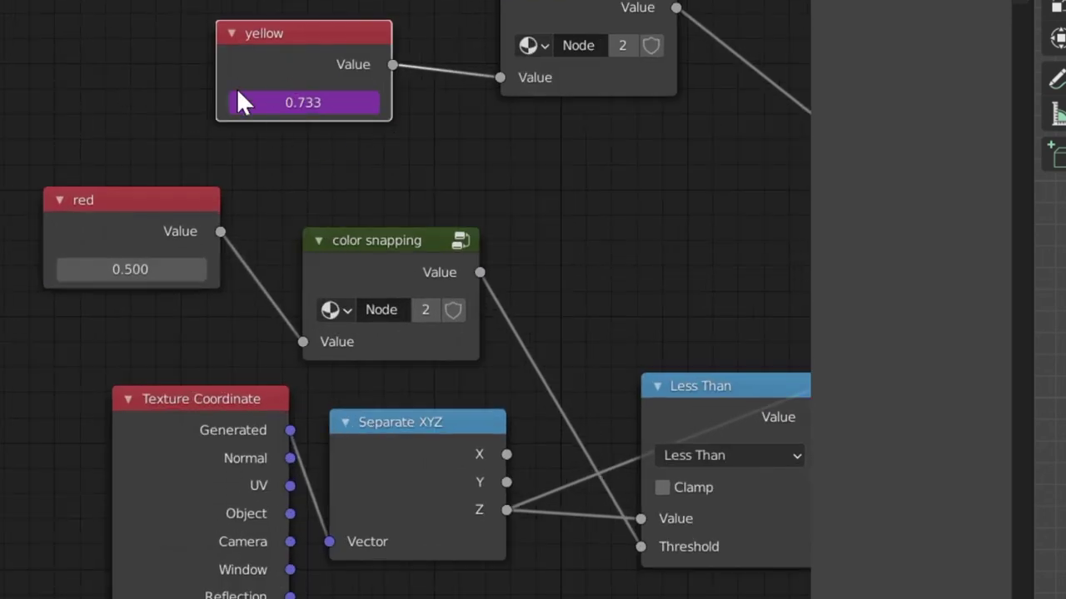
- Copy the yellow Value's driver and paste it onto the red Value
right_click(292, 103)
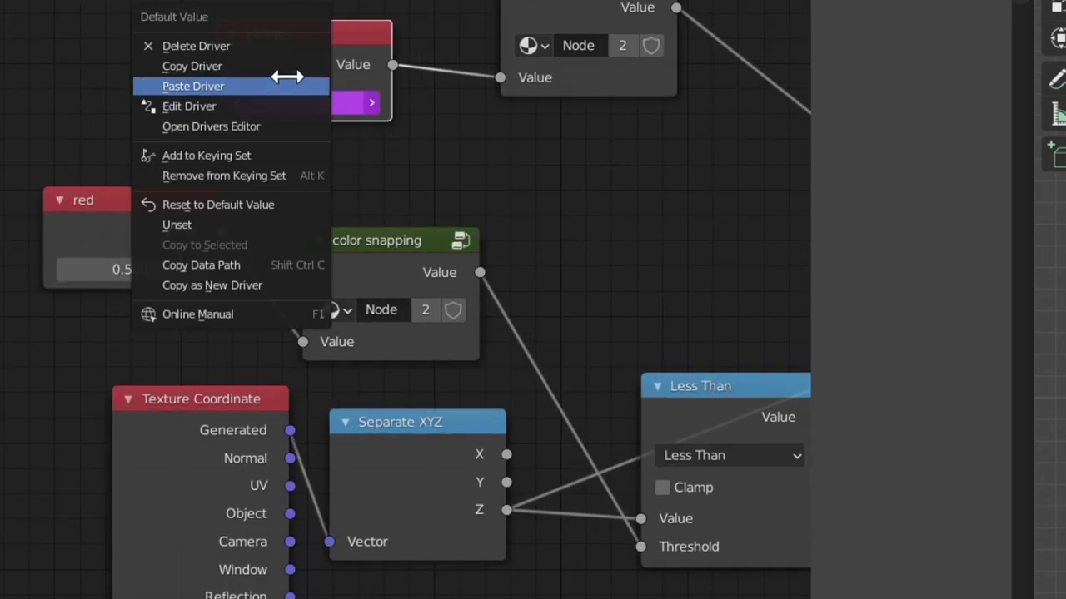
click(285, 65)
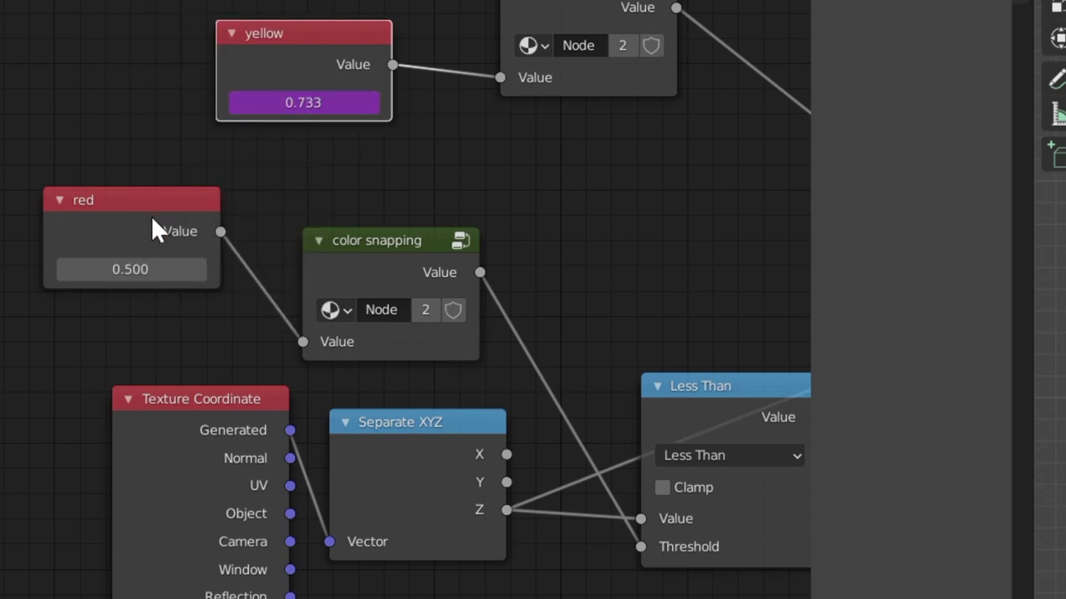
right_click(138, 269)
click(138, 319)
- Retarget the red driver's var to the meter_red object
right_click(137, 270)
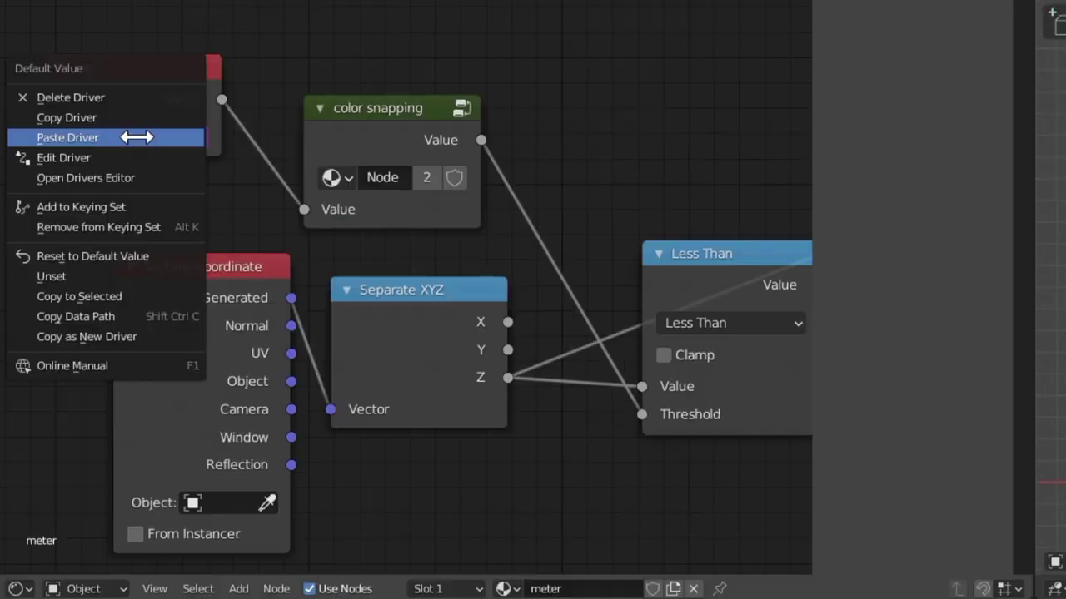
click(147, 157)
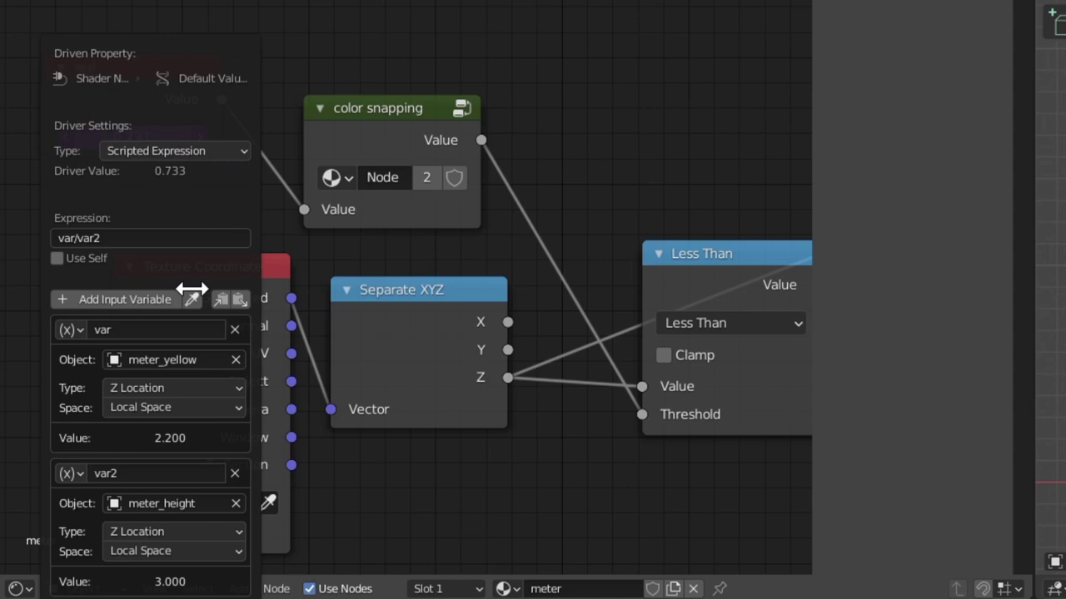
click(183, 359)
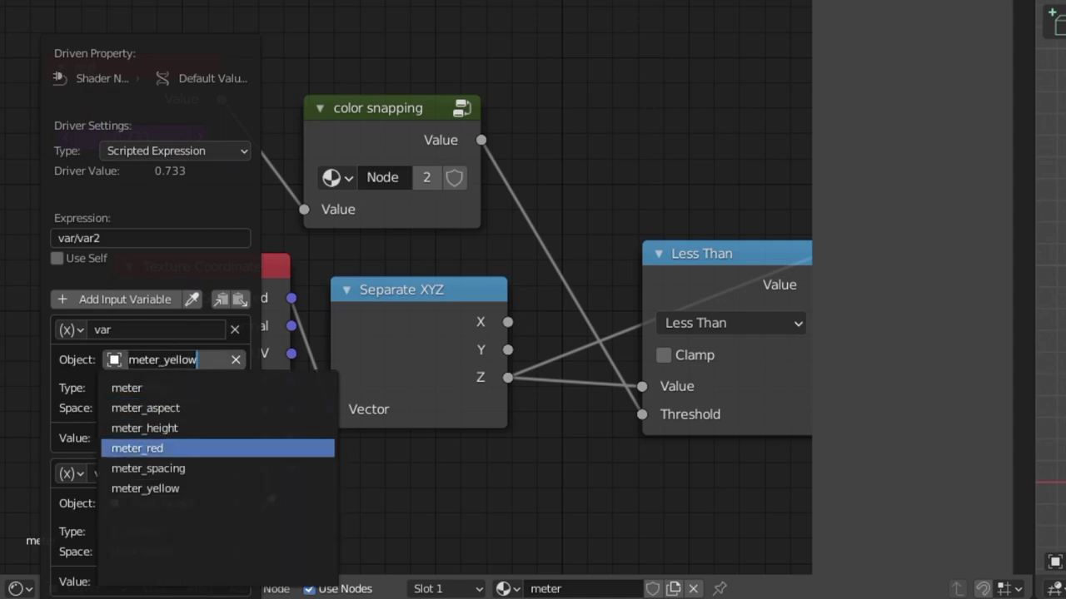
click(179, 444)
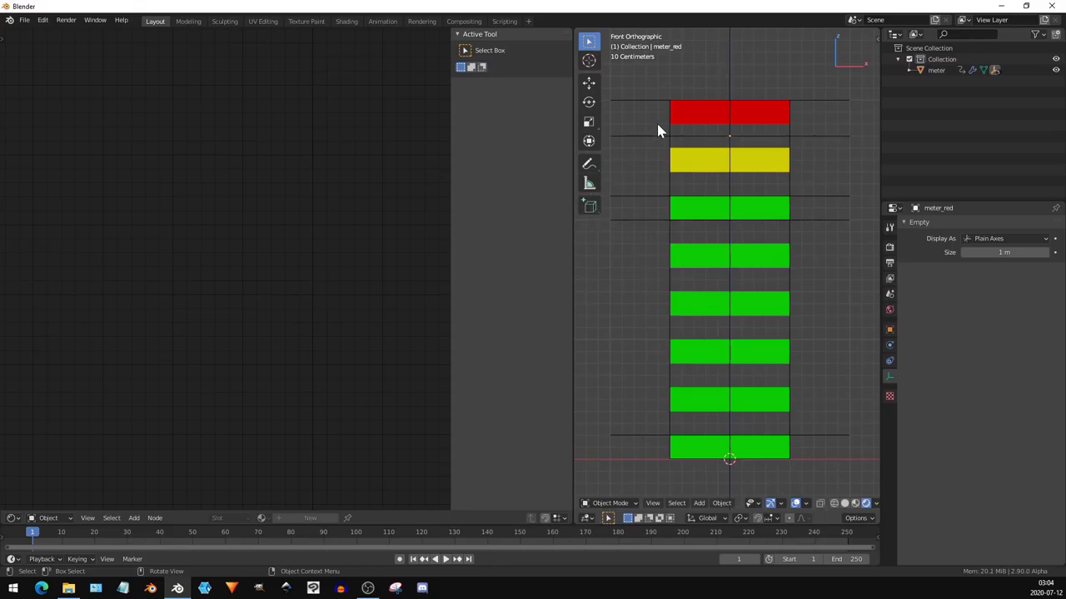
click(813, 136)
key(g)
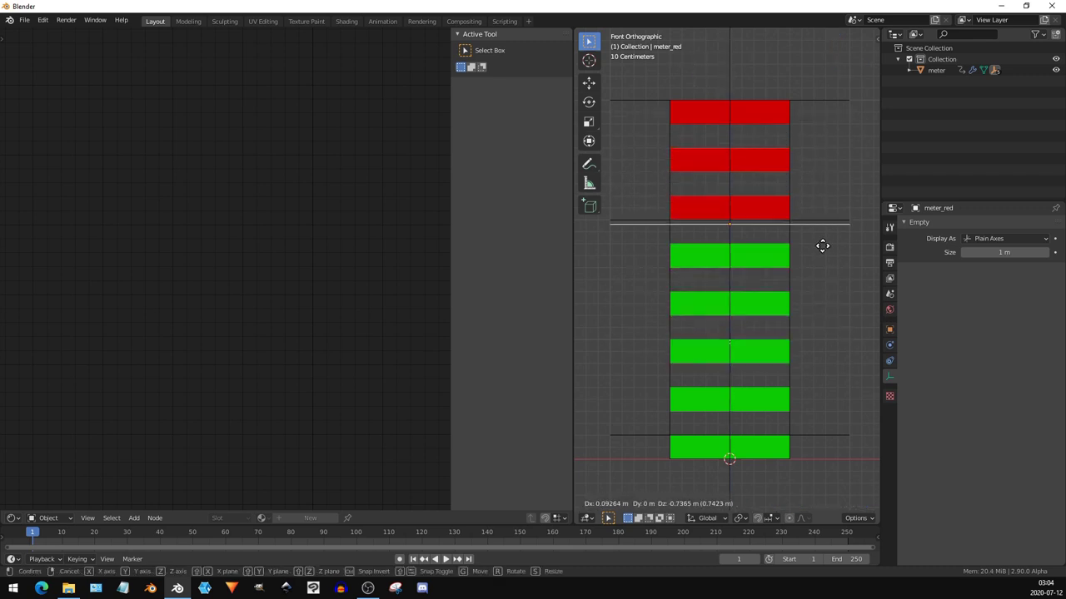
key(Escape)
key(ctrl+z)
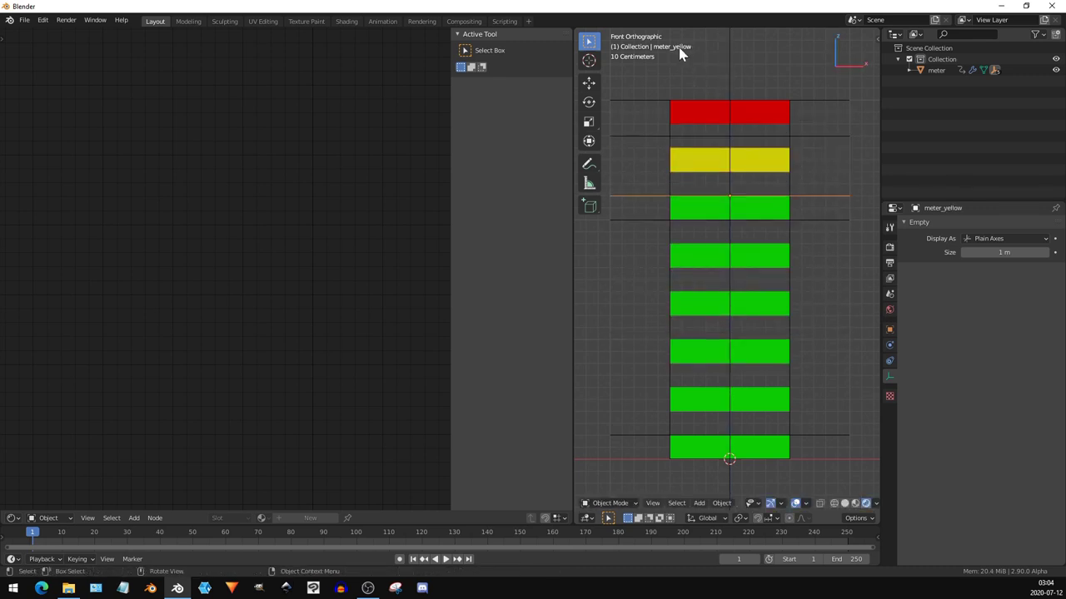
key(g)
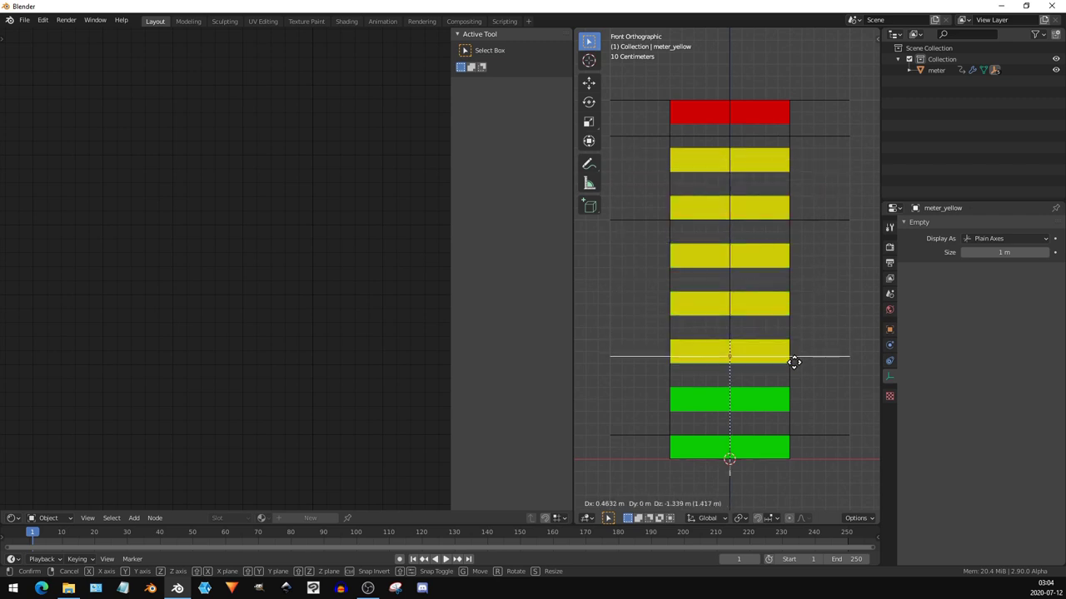
right_click(804, 270)
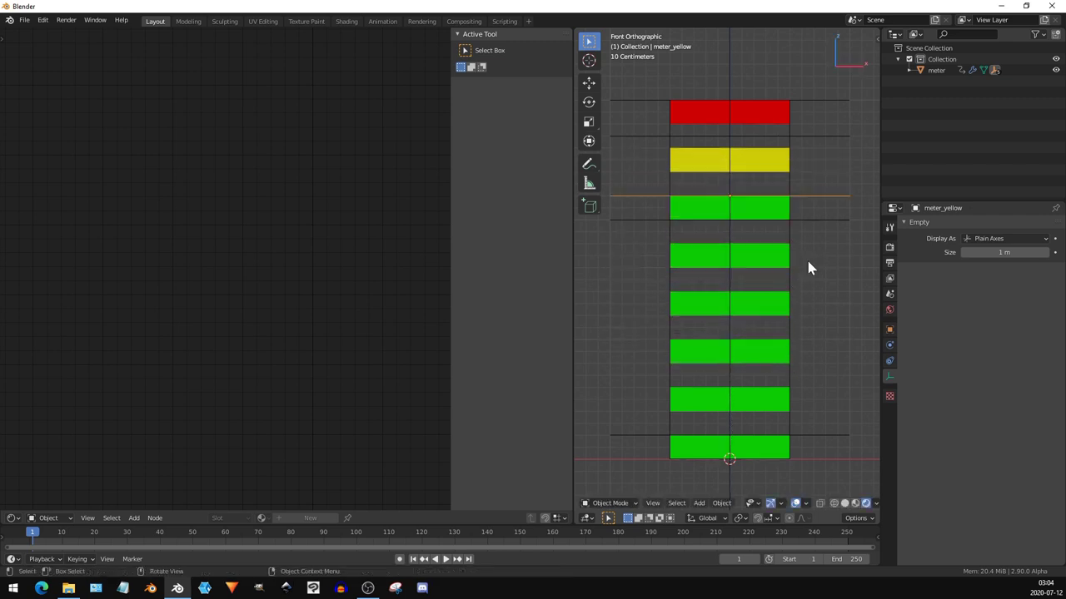
click(821, 142)
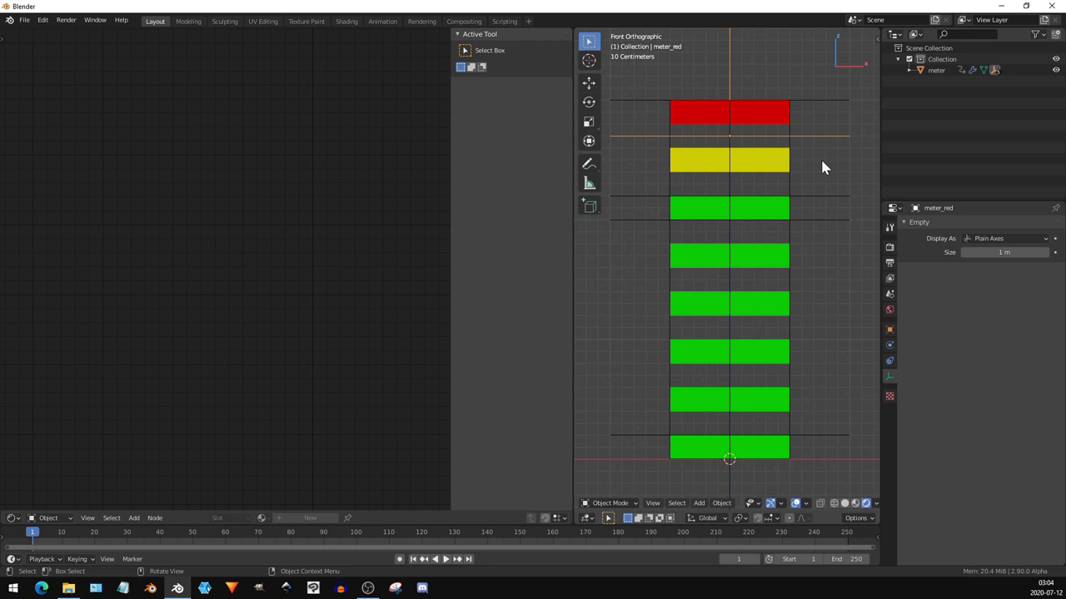
key(g)
right_click(808, 133)
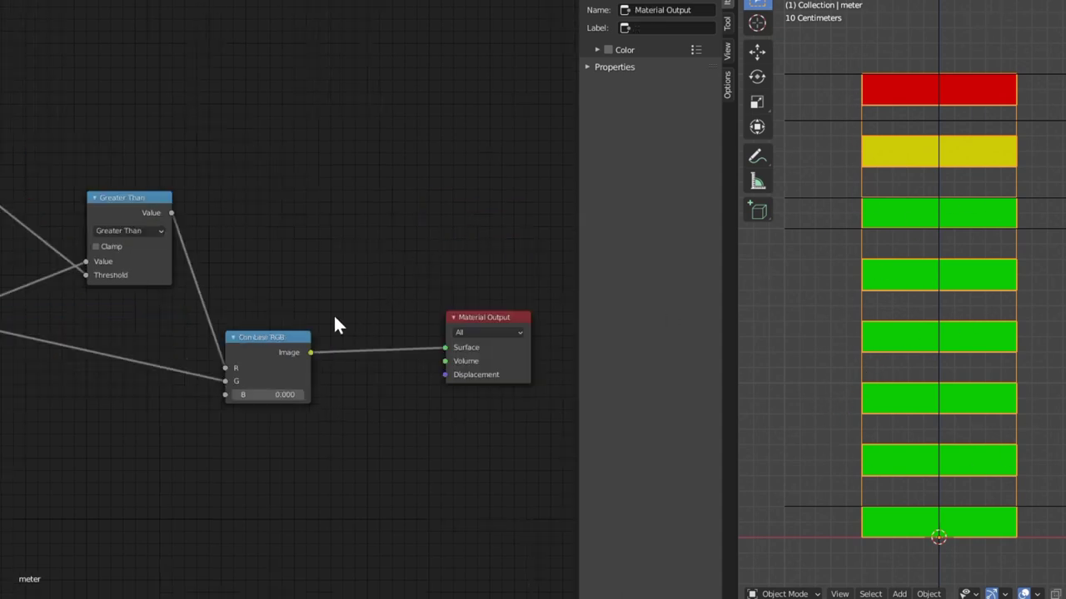
- Insert a Multiply MixRGB node on the output link with Fac 1.000
key(shift+a)
mouse_move(281, 374)
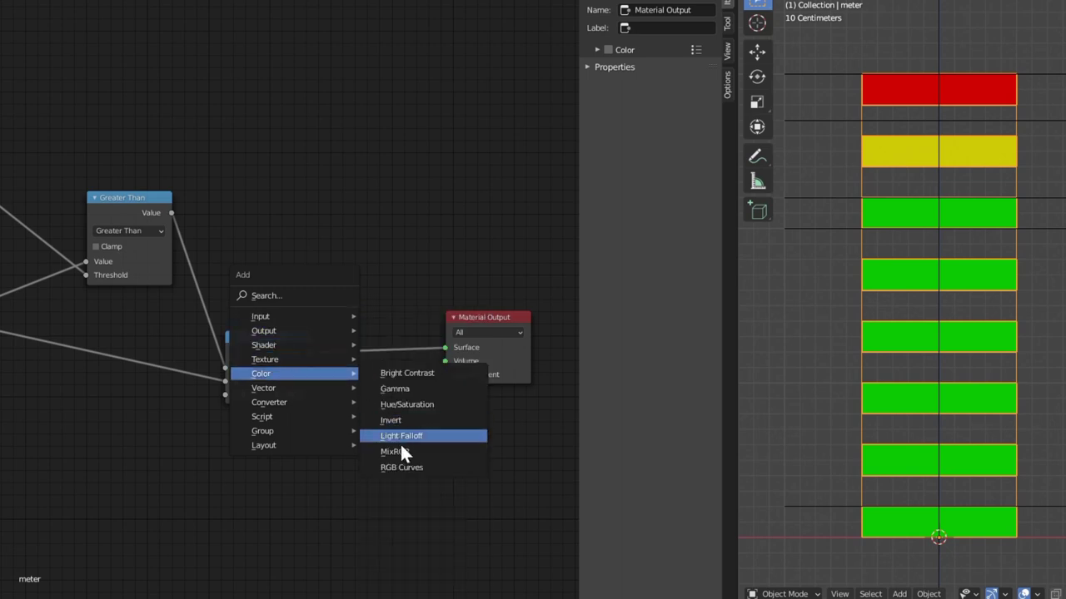
click(404, 452)
click(357, 337)
click(392, 355)
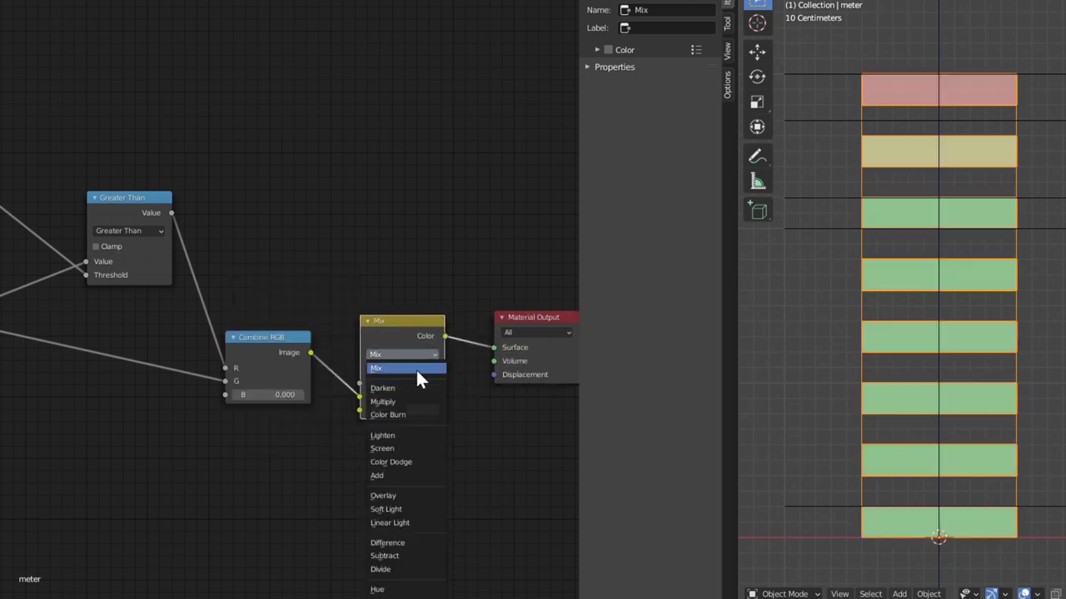
click(400, 399)
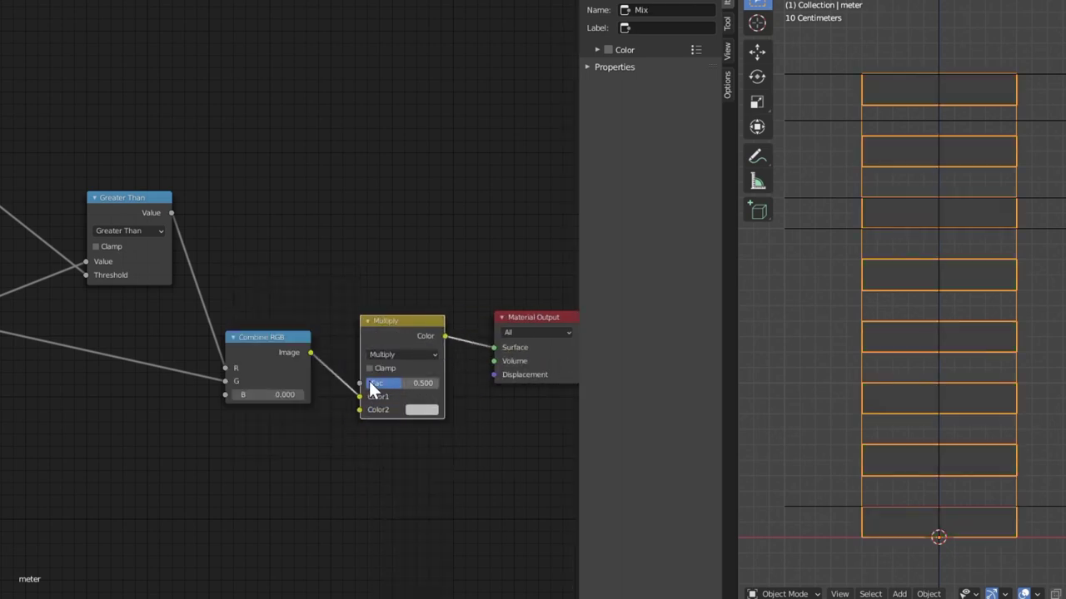
drag(371, 383, 437, 384)
scroll(177, 432, left, 10)
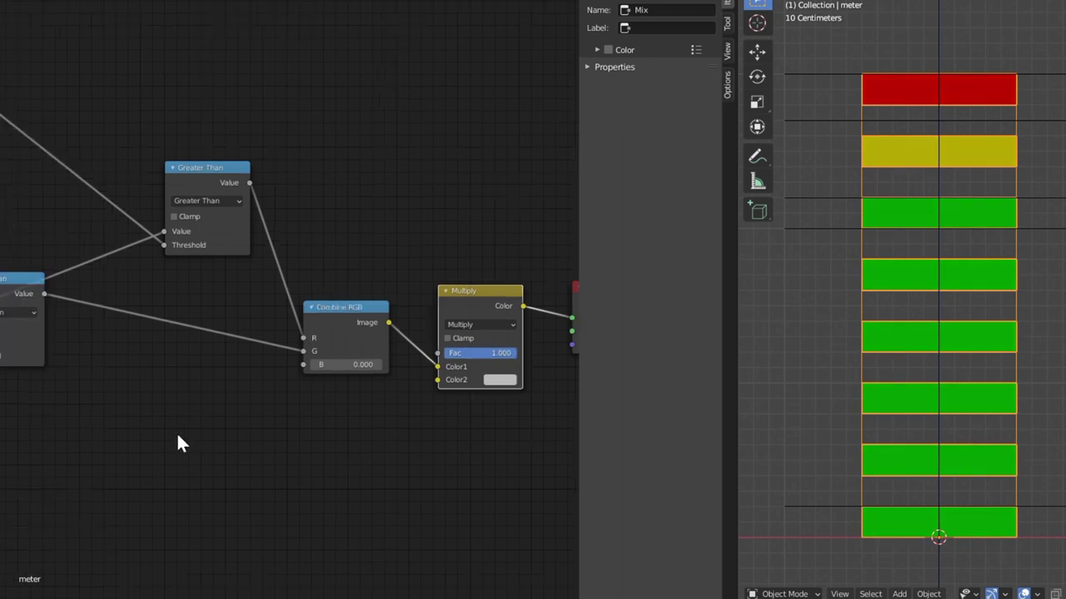
- Duplicate the Less Than node, feed it height Z, wire it to Color2, threshold 0.36
click(147, 269)
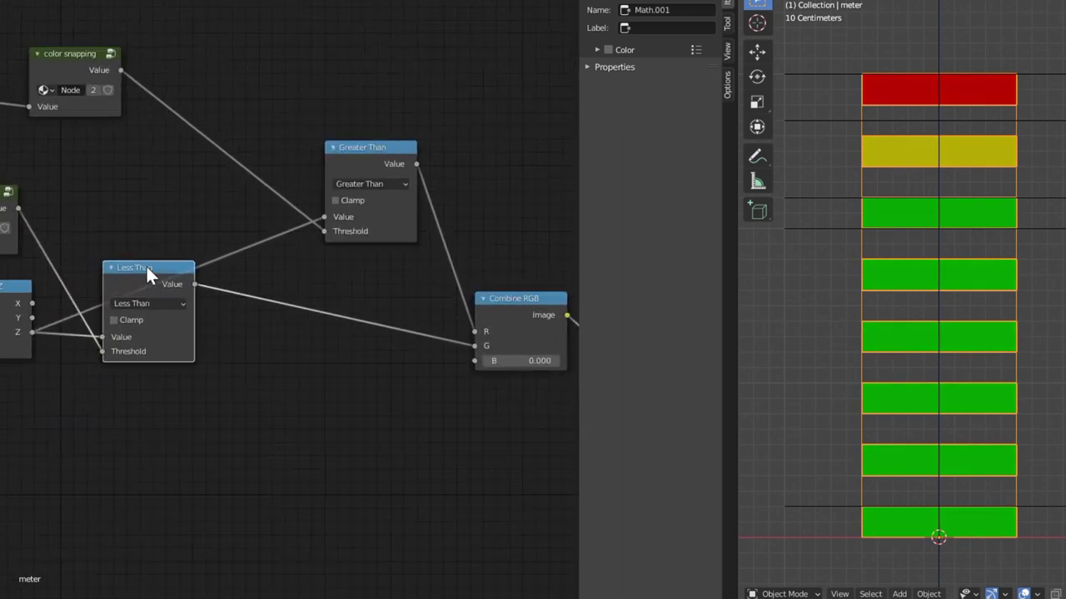
key(shift+d)
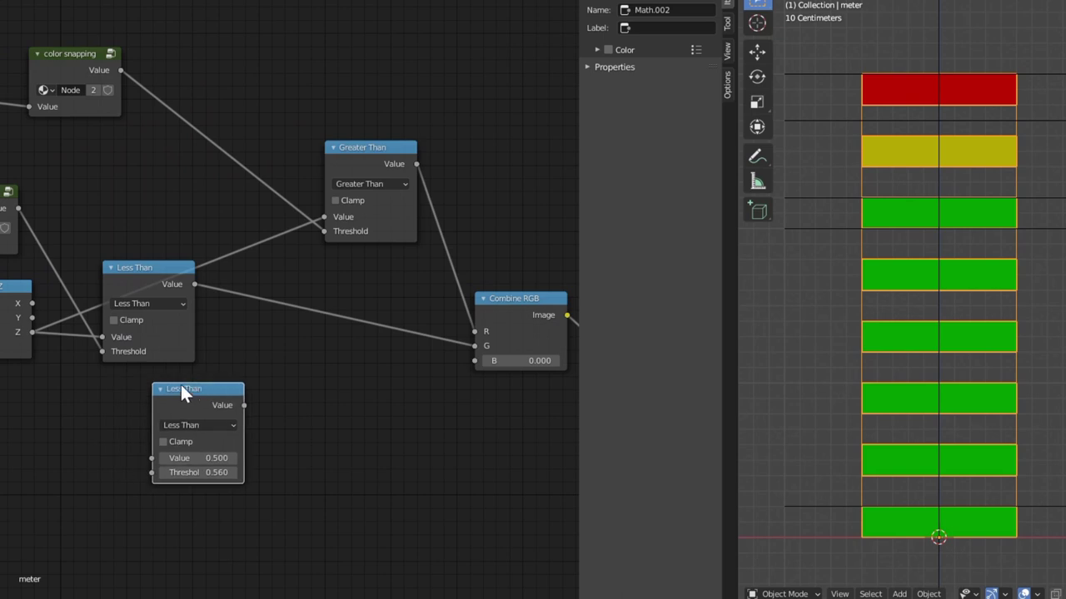
drag(31, 331, 150, 458)
middle_drag(330, 440, 44, 408)
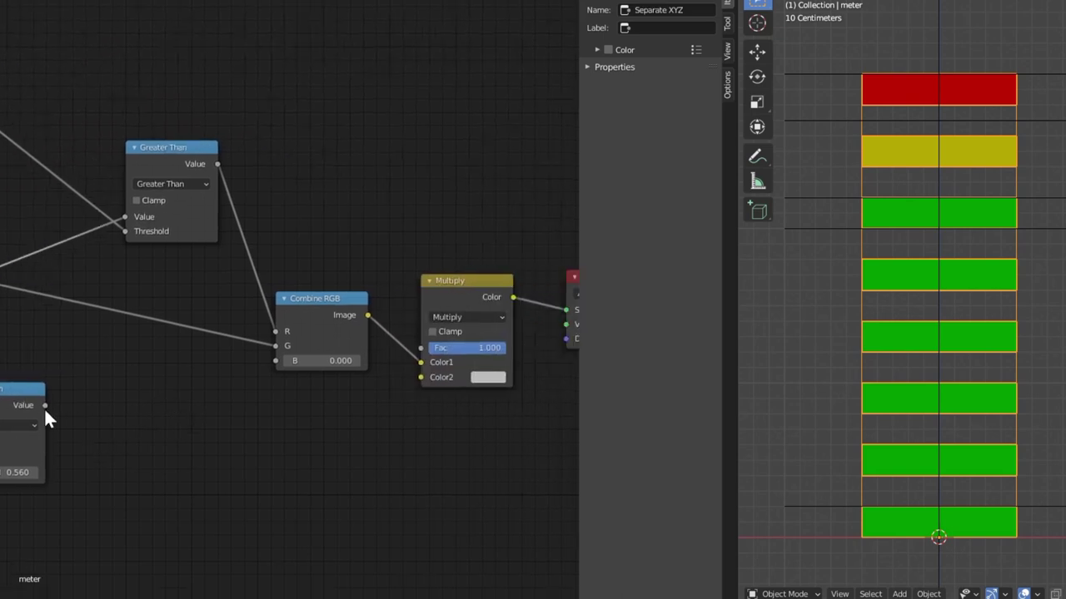
drag(47, 407, 420, 379)
middle_drag(169, 444, 452, 386)
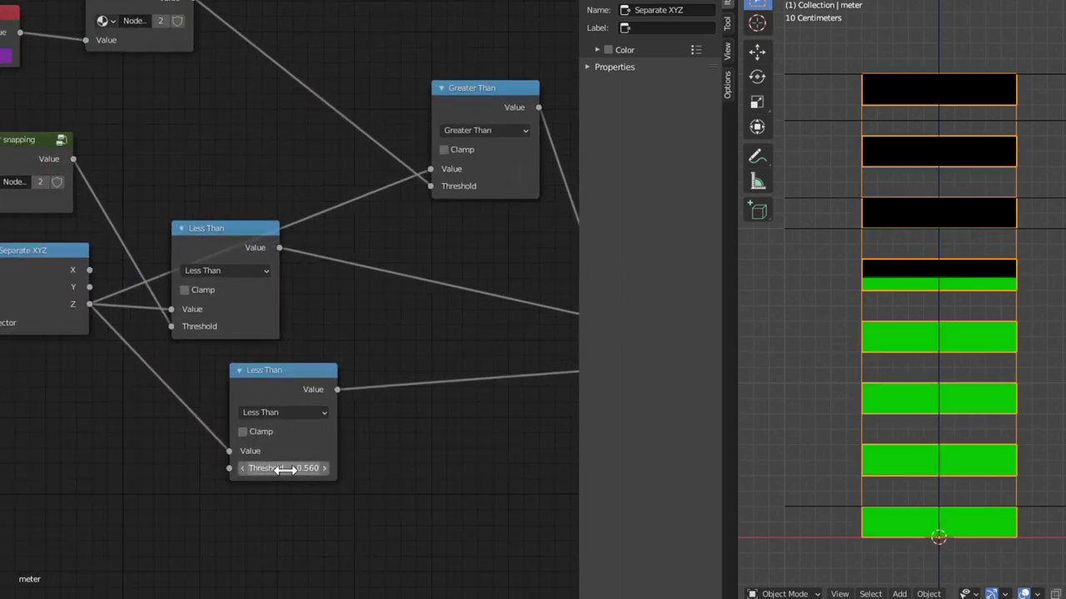
drag(281, 472, 254, 471)
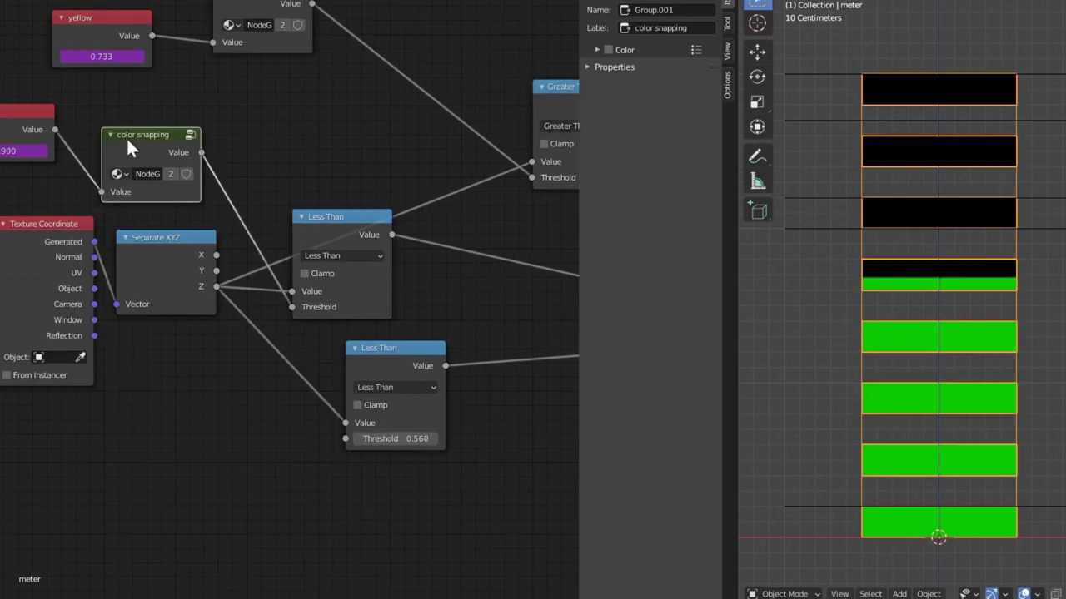
- Duplicate the color snapping group and connect it to the lower Less Than's Threshold
key(shift+d)
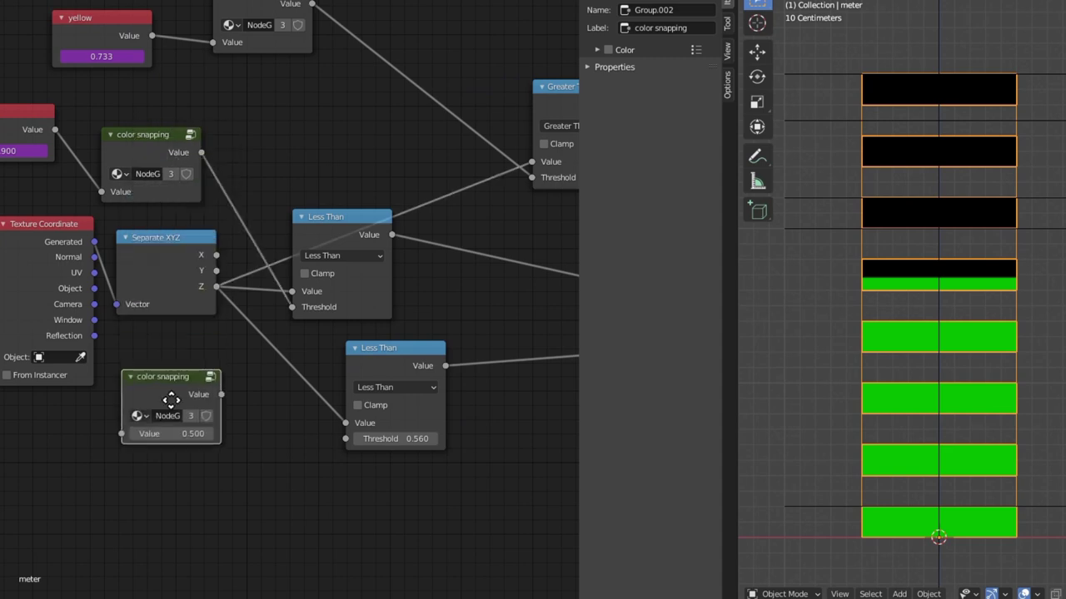
click(236, 406)
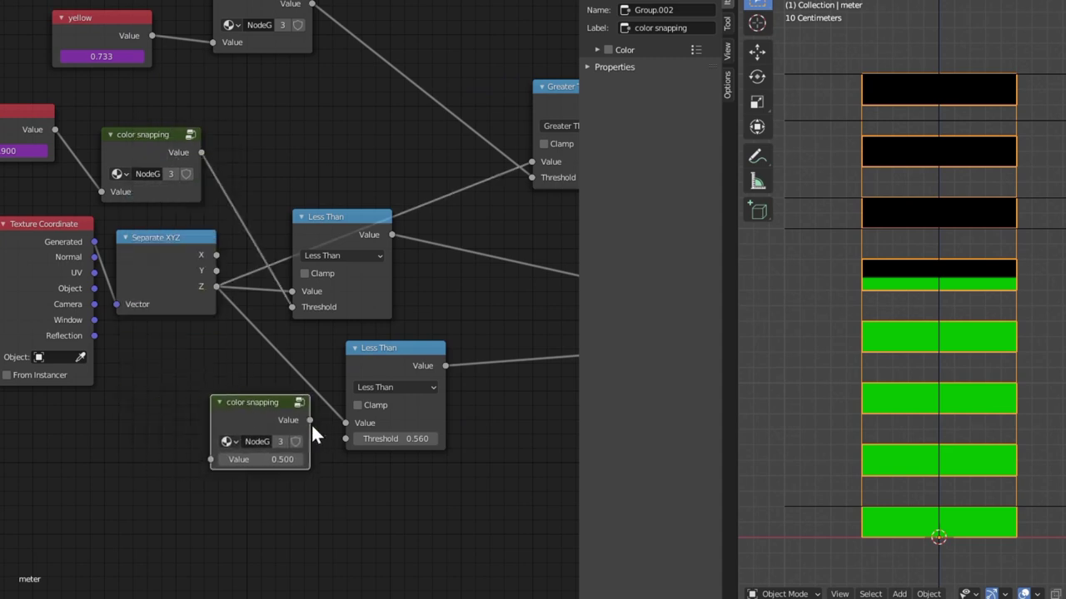
drag(310, 420, 346, 438)
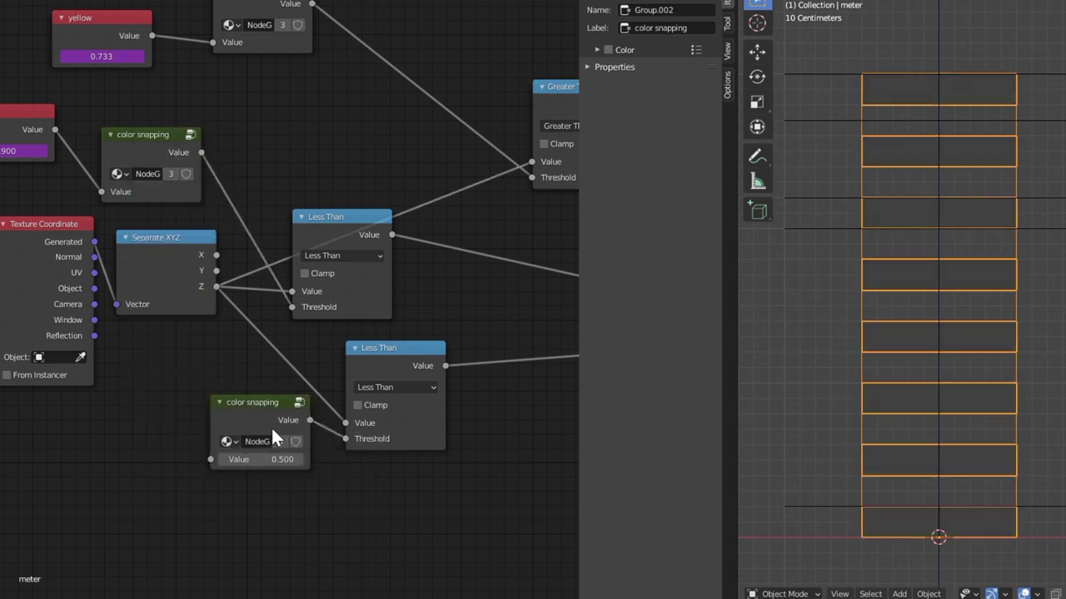
middle_drag(185, 414, 228, 409)
middle_drag(501, 372, 346, 398)
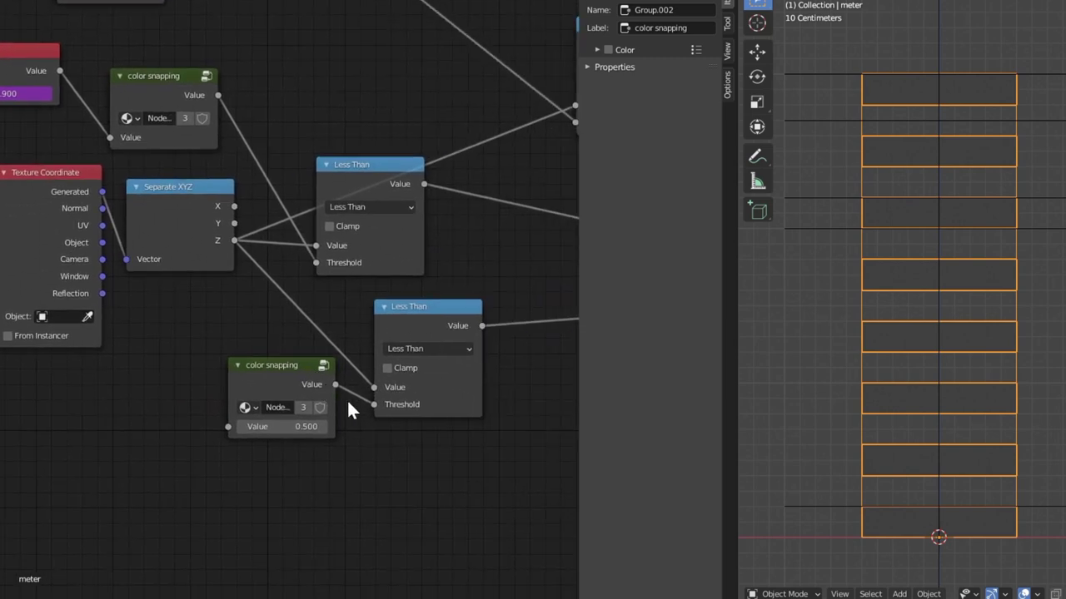
scroll(333, 392, up, 2)
- Add a Value node feeding the new color snapping group, set to 1.000
key(shift+a)
mouse_move(213, 326)
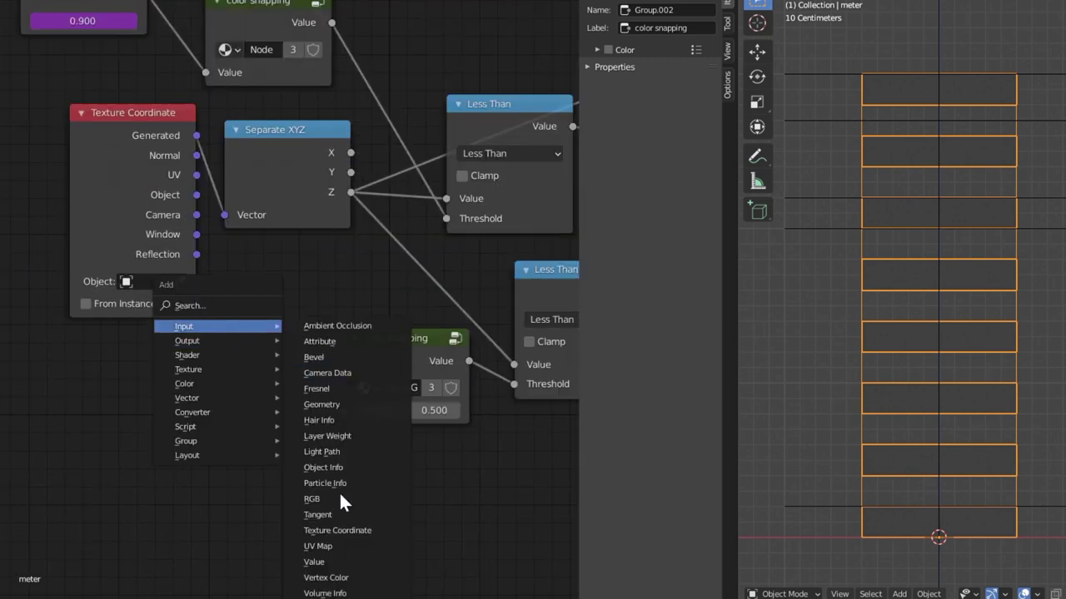
click(342, 563)
click(157, 370)
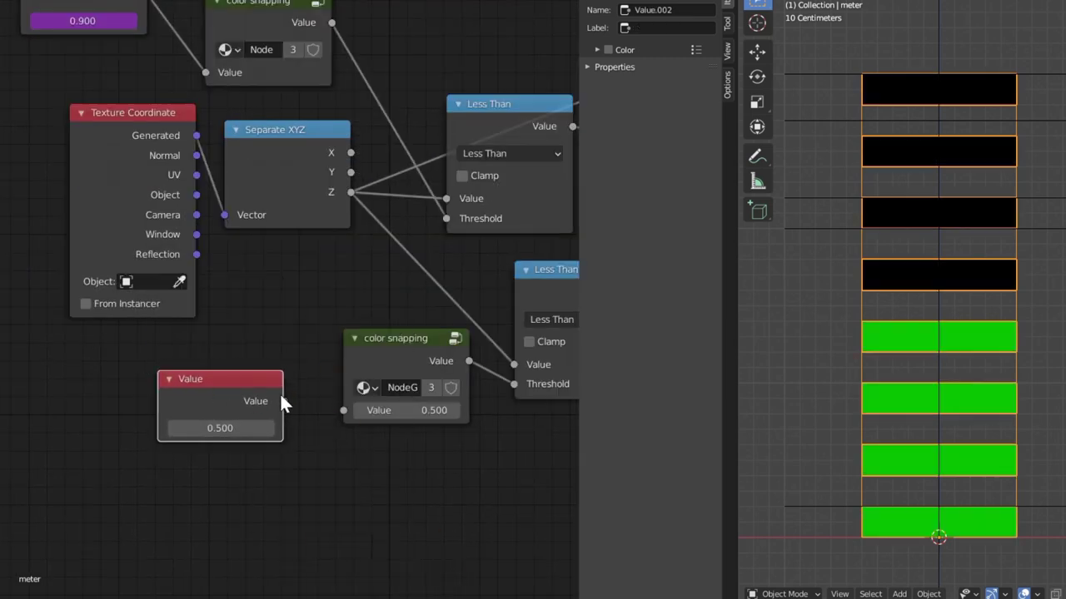
drag(336, 408, 343, 410)
drag(226, 378, 257, 377)
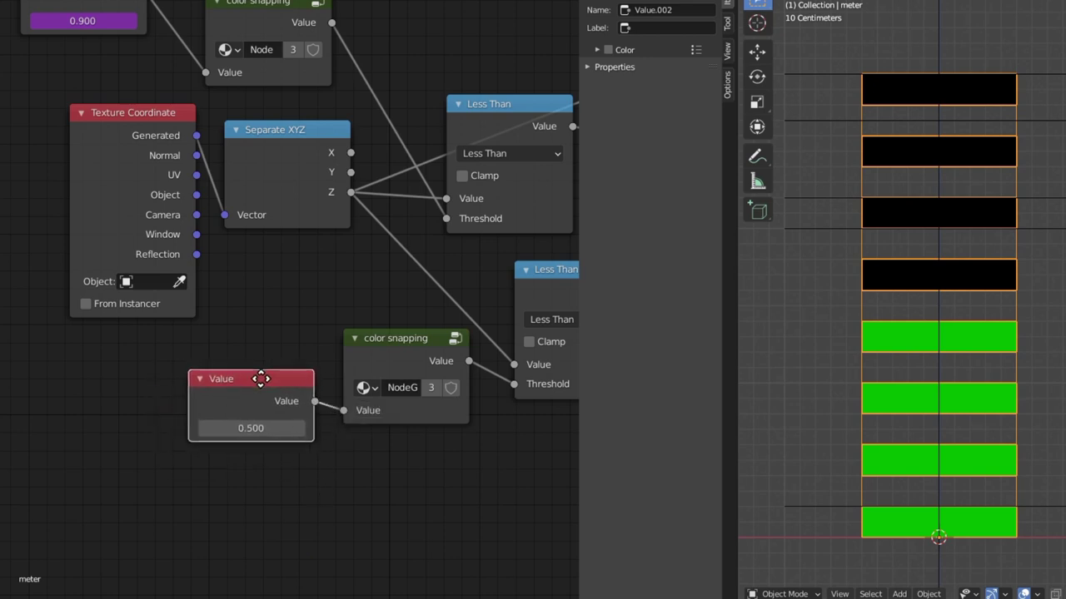
drag(253, 428, 337, 426)
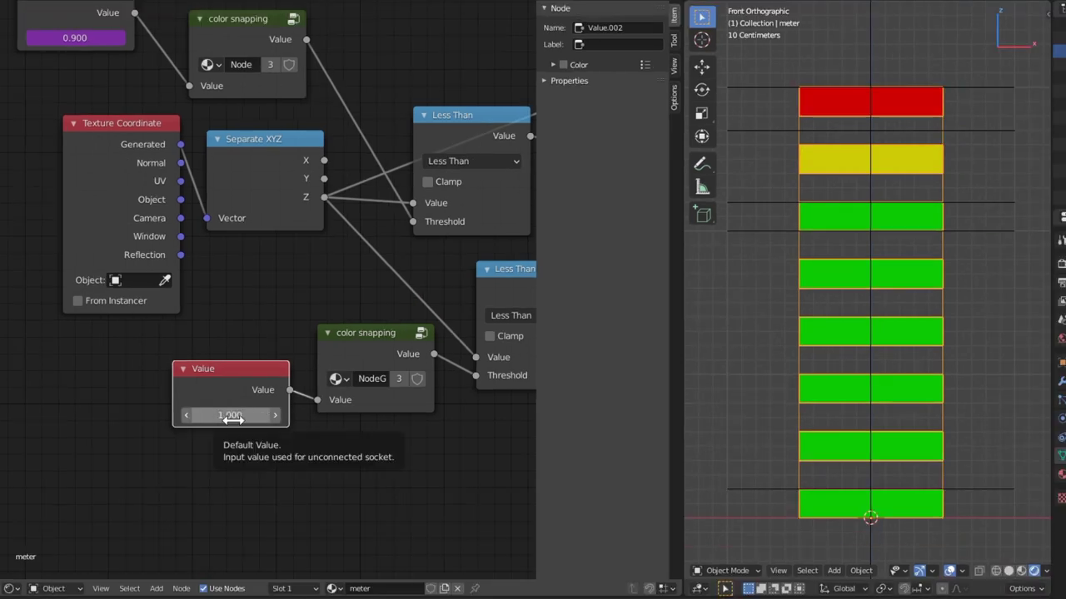
- Keyframe the level Value, add a Graph Editor above the nodes, and start Bake Sound to F-Curves
right_click(226, 417)
click(227, 418)
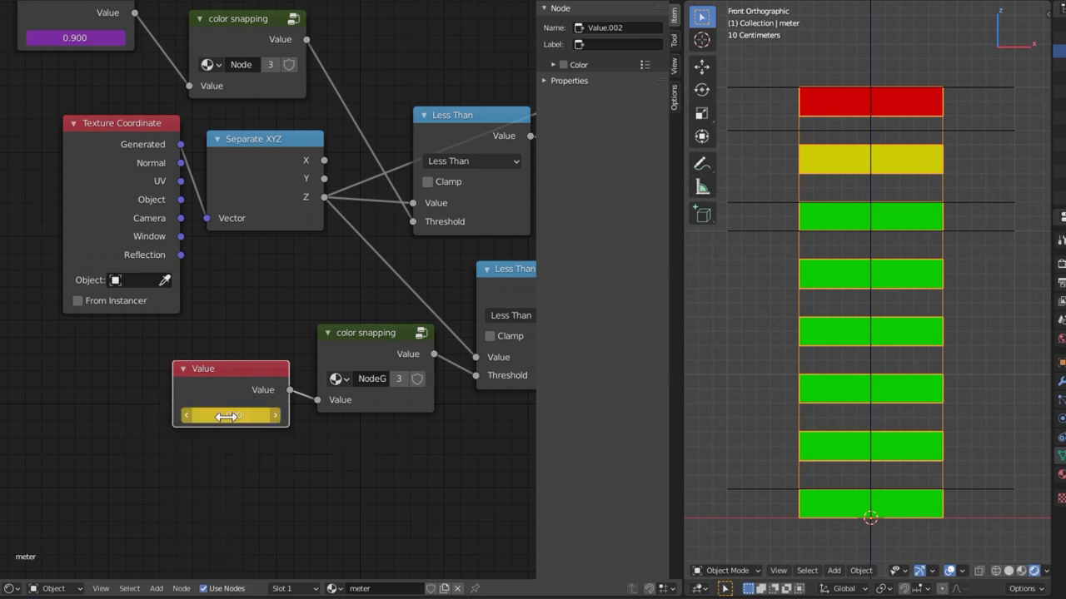
drag(3, 595, 5, 278)
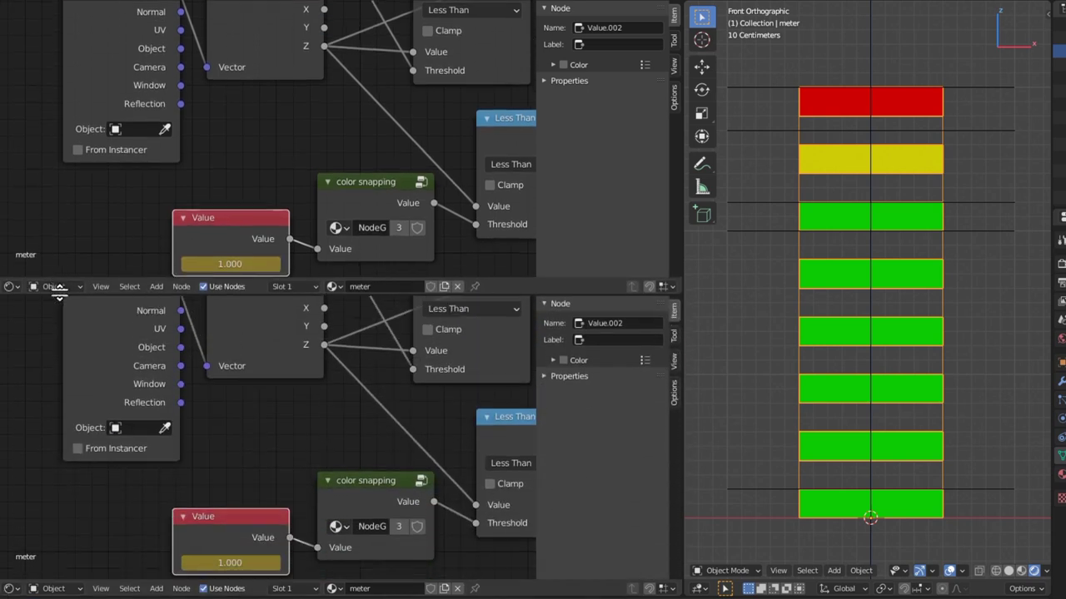
click(12, 284)
click(179, 192)
scroll(284, 160, up, 1)
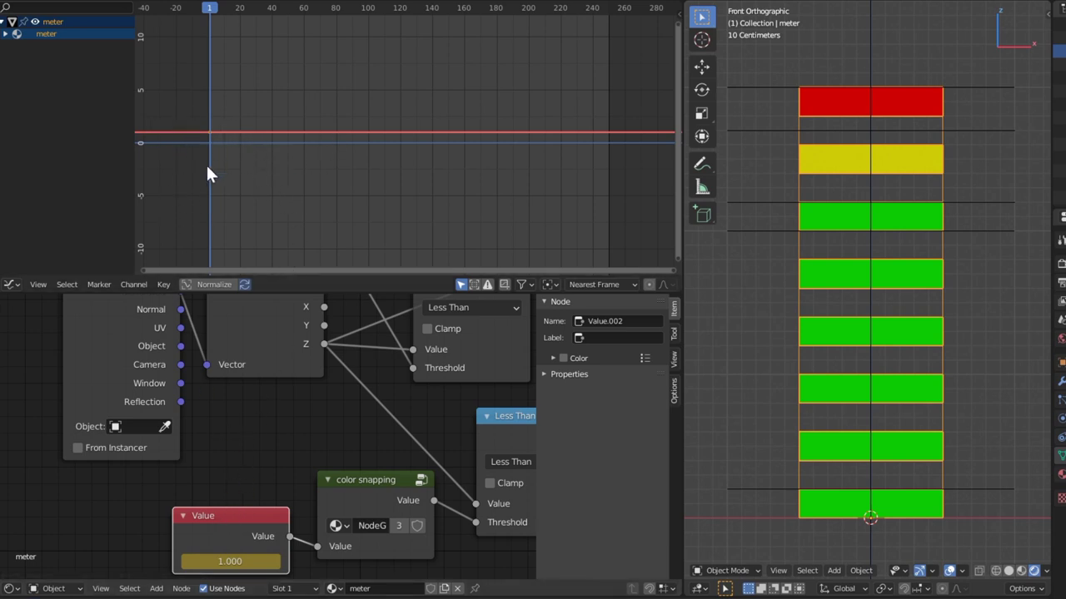
click(164, 287)
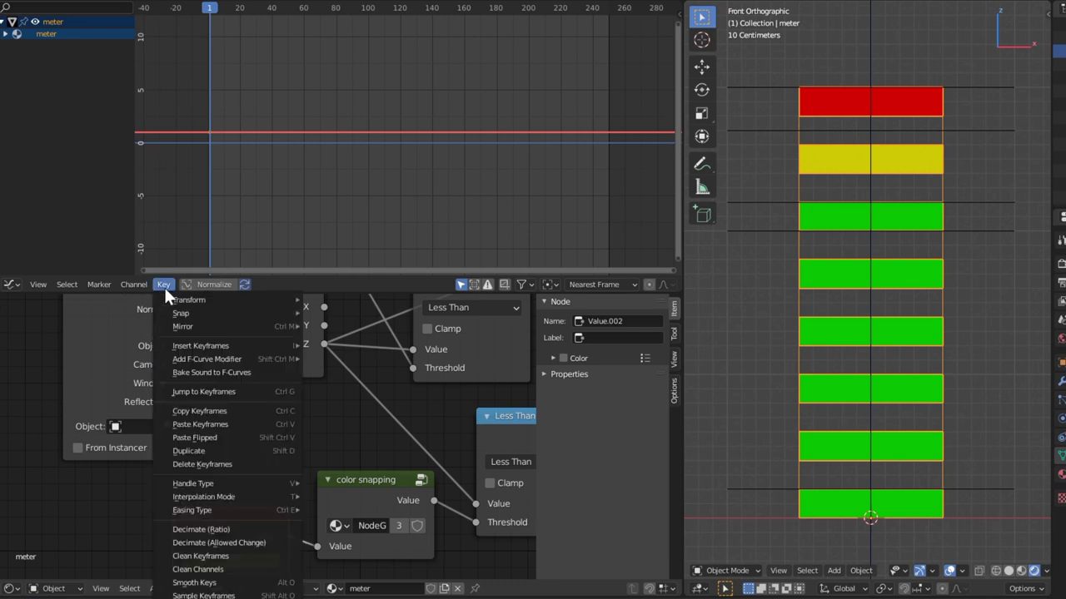
- Choose flying_high.mp3 from the files/audio folder as the sound to bake
click(244, 372)
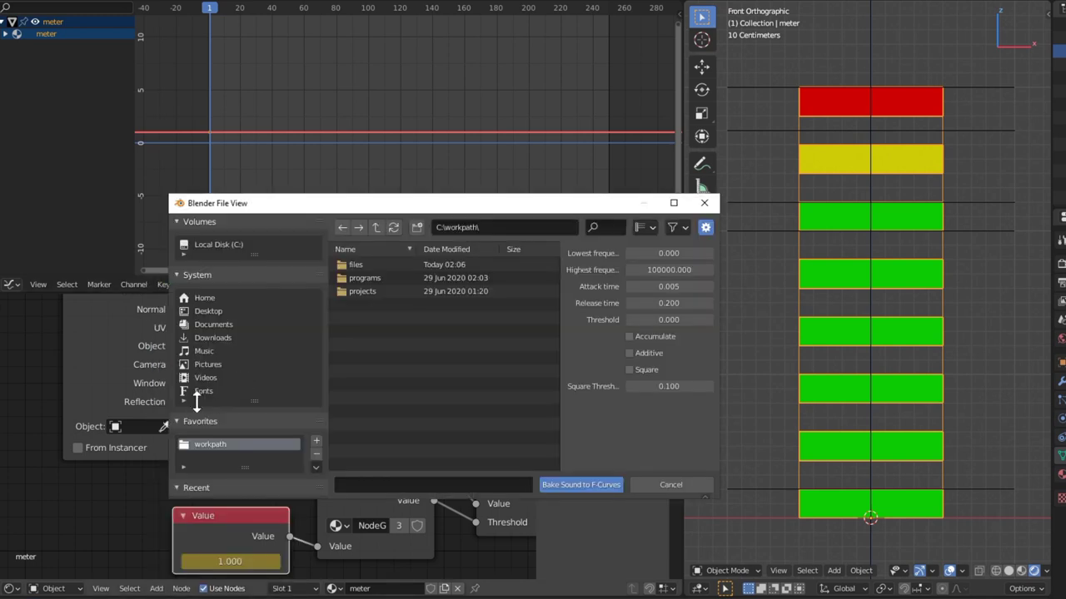
double_click(366, 262)
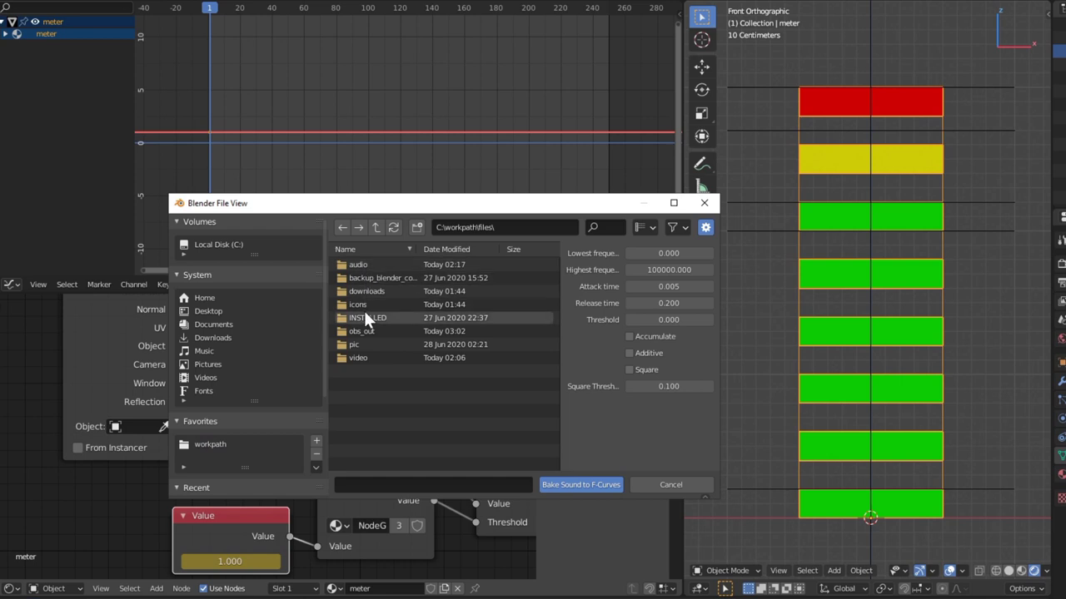
double_click(371, 264)
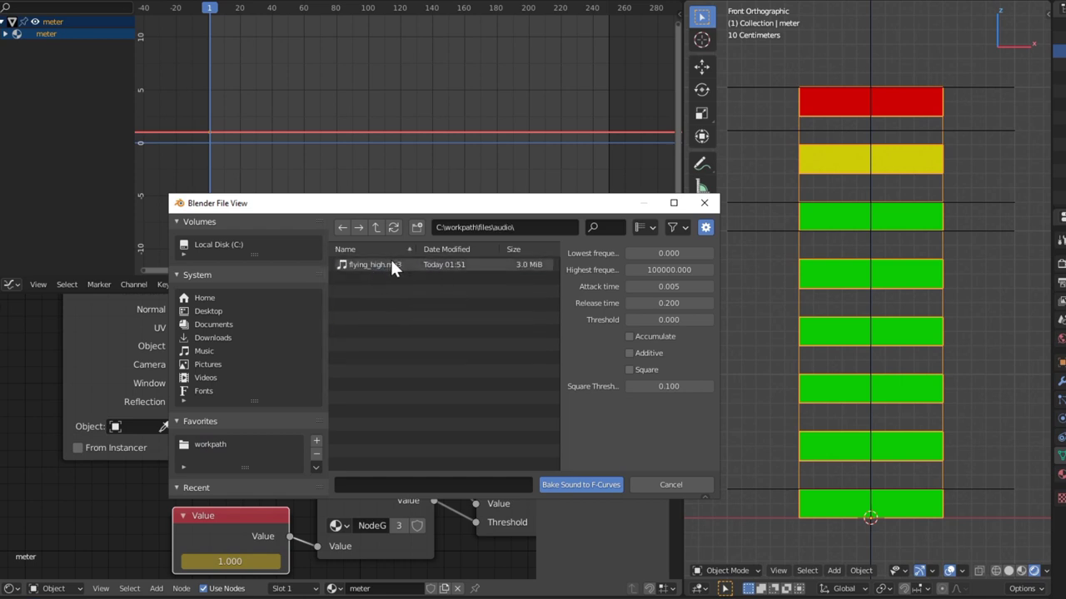
click(389, 264)
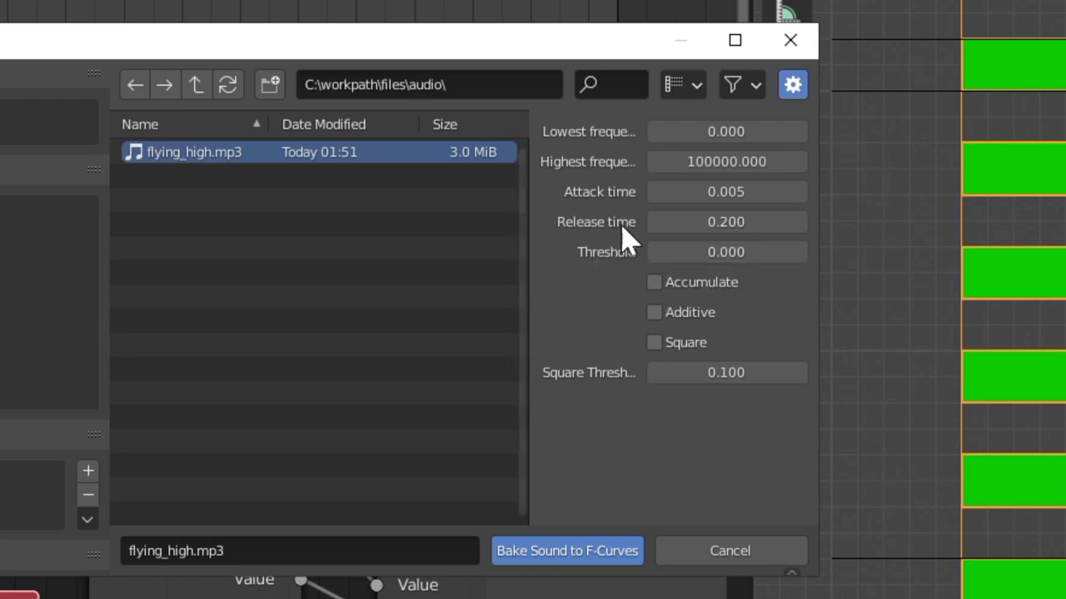
- Bake the sound with a release time of 0.05 and zoom in on the curve
drag(666, 221, 740, 222)
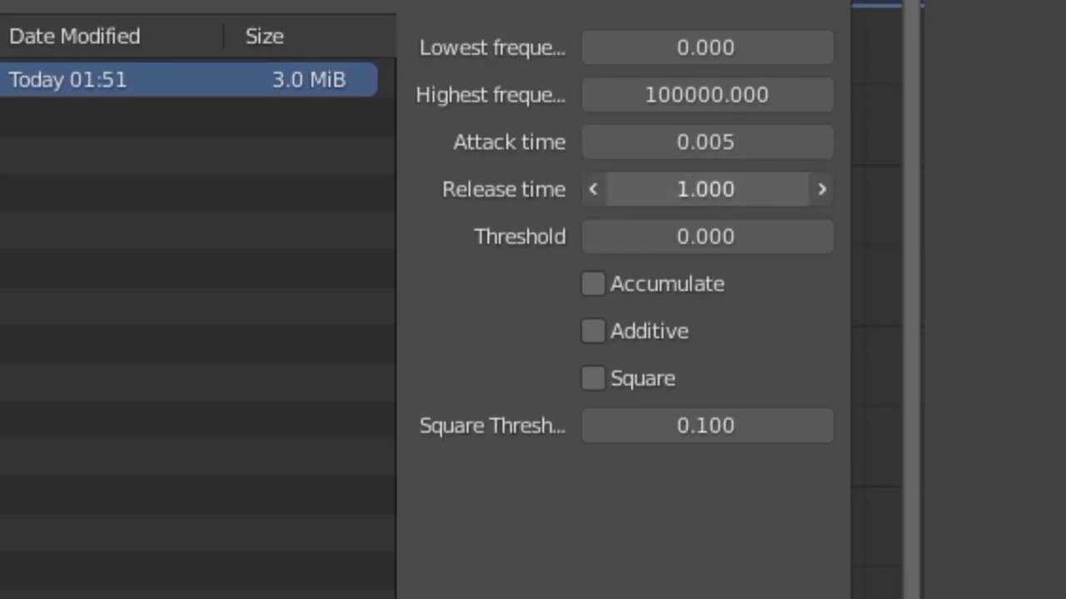
click(610, 189)
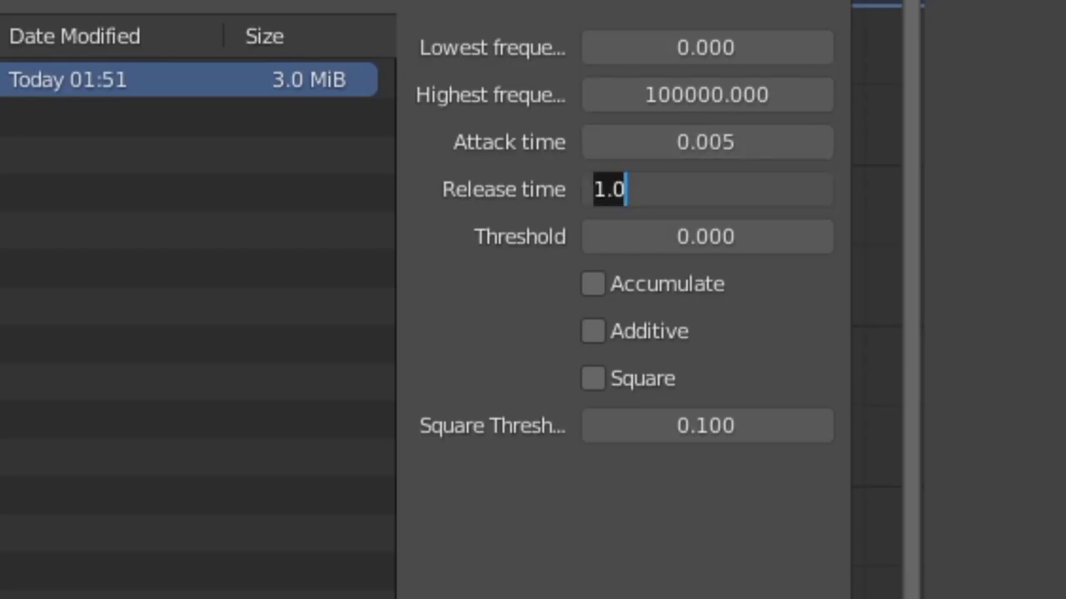
text(0.05)
key(Return)
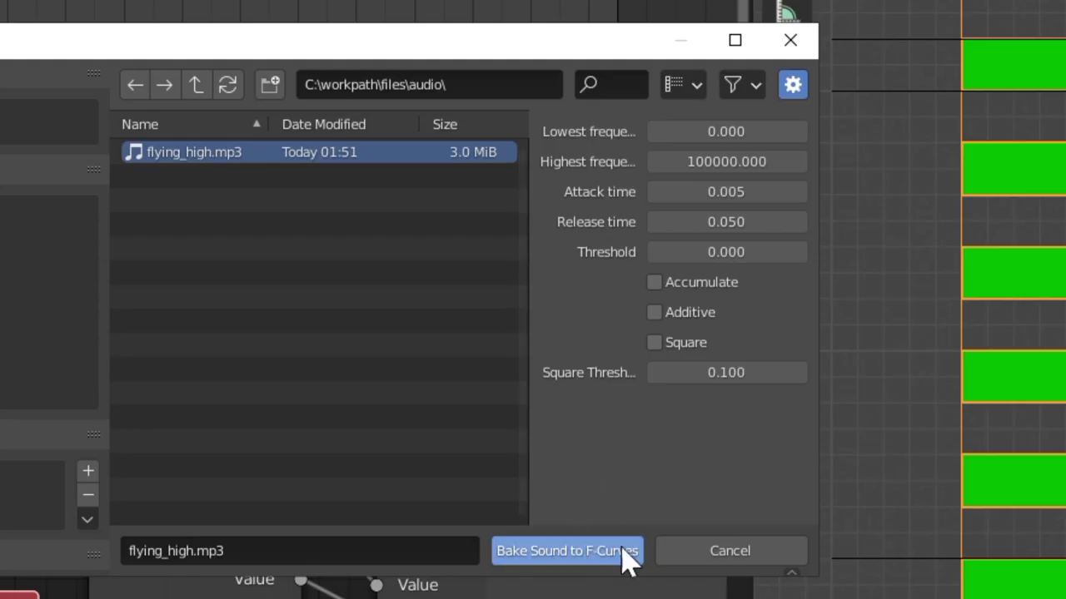
click(582, 551)
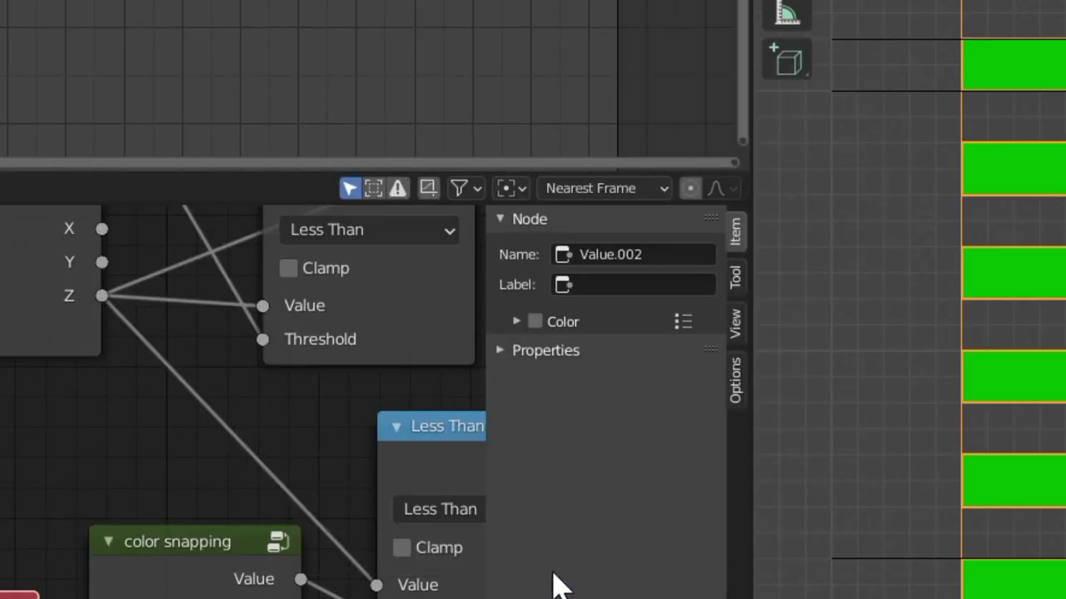
ctrl+middle_drag(566, 290, 465, 318)
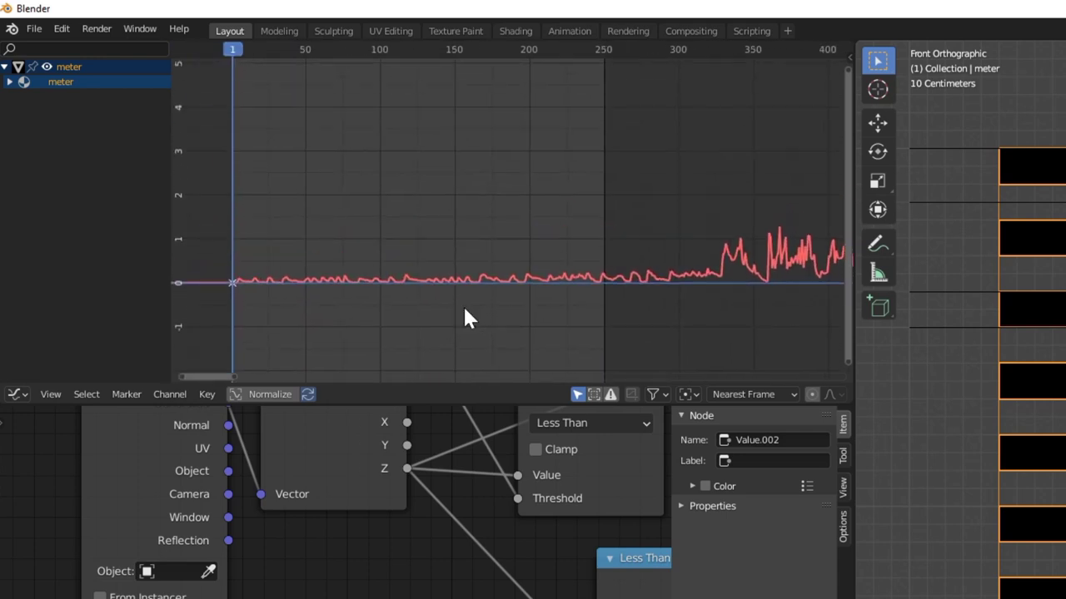
ctrl+middle_drag(569, 261, 358, 289)
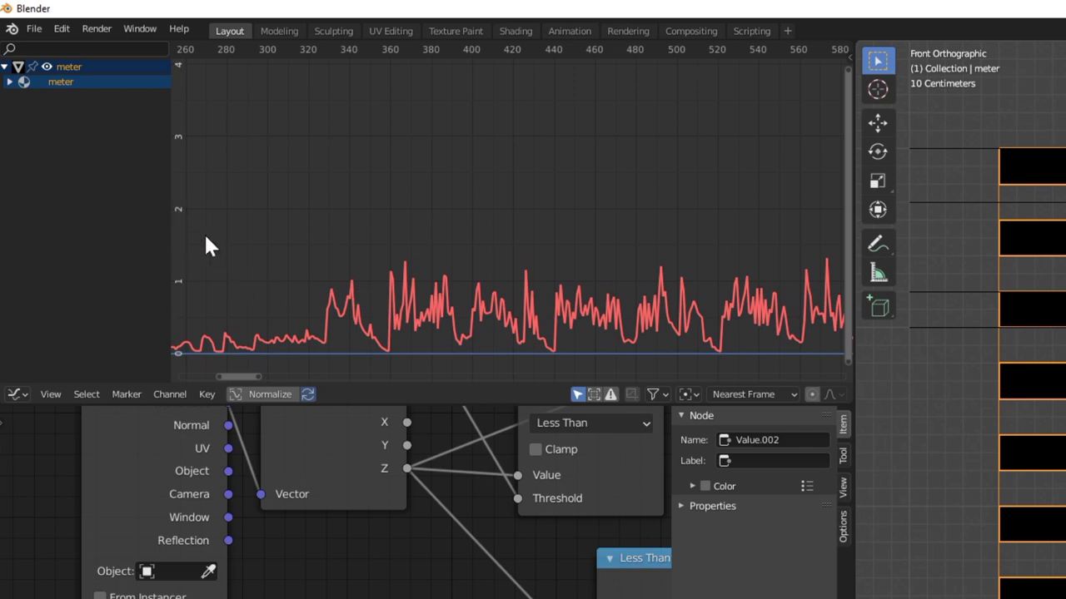
- Add an Envelope modifier with one control point to the baked curve
key(n)
click(712, 74)
click(733, 74)
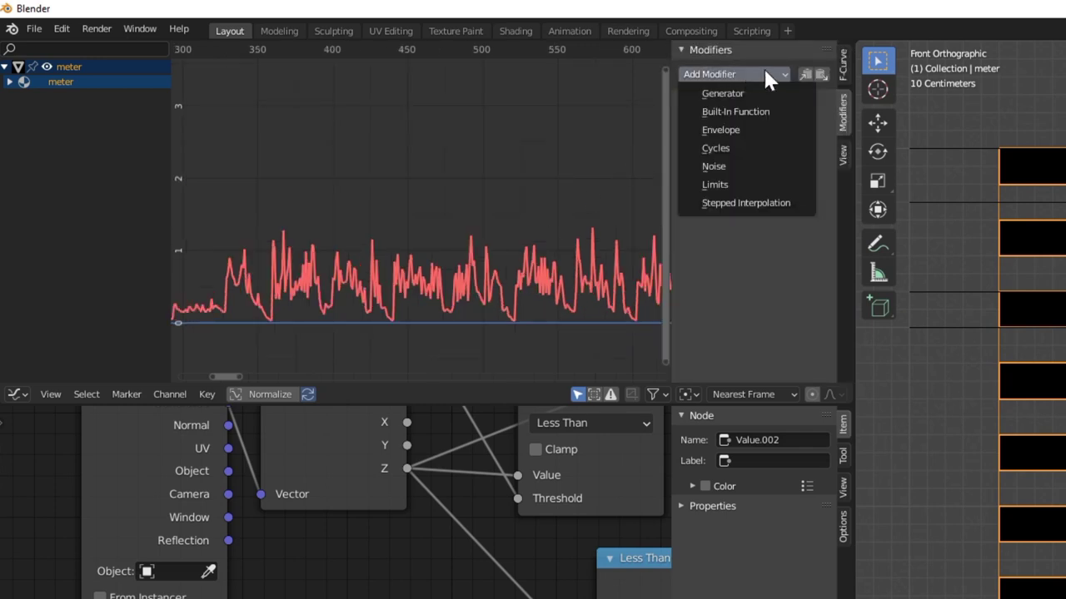
click(731, 129)
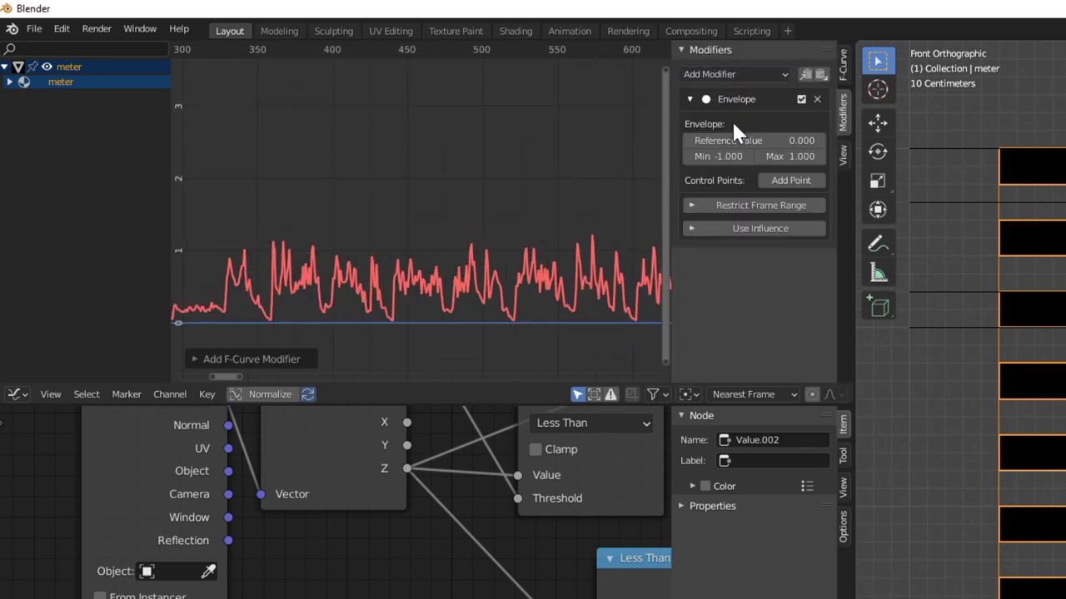
click(790, 181)
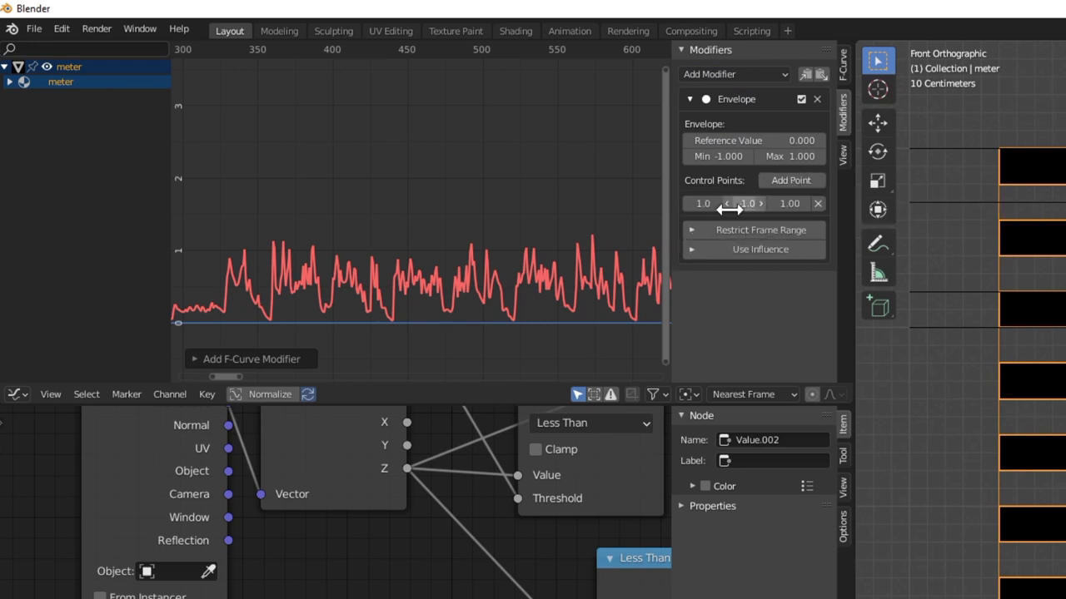
- Set the envelope control point to Min -0.7 and Max 0.70
ctrl+middle_drag(666, 268, 651, 259)
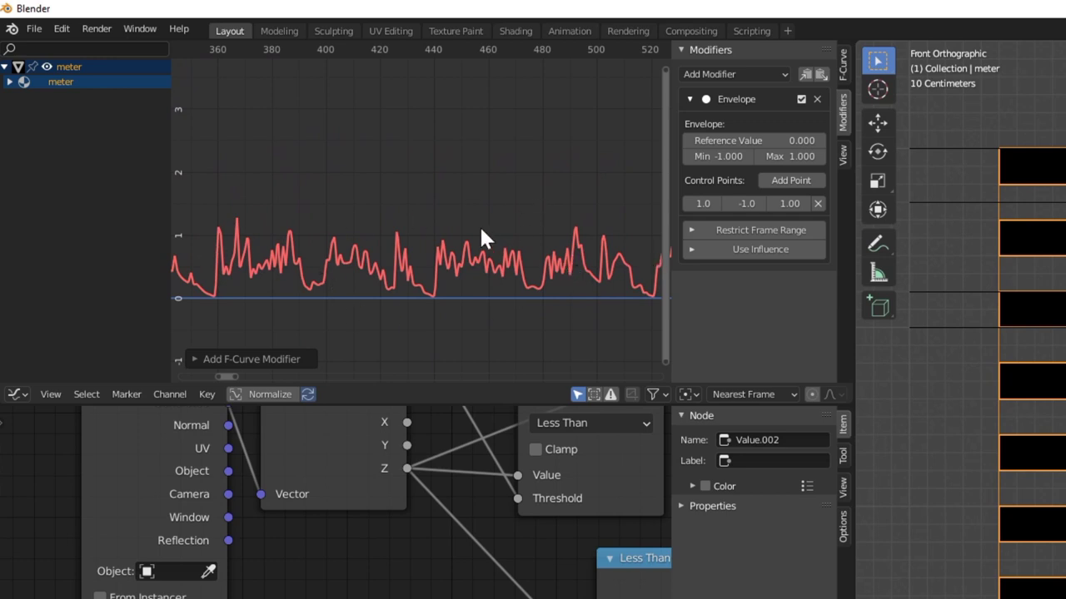
drag(754, 202, 770, 190)
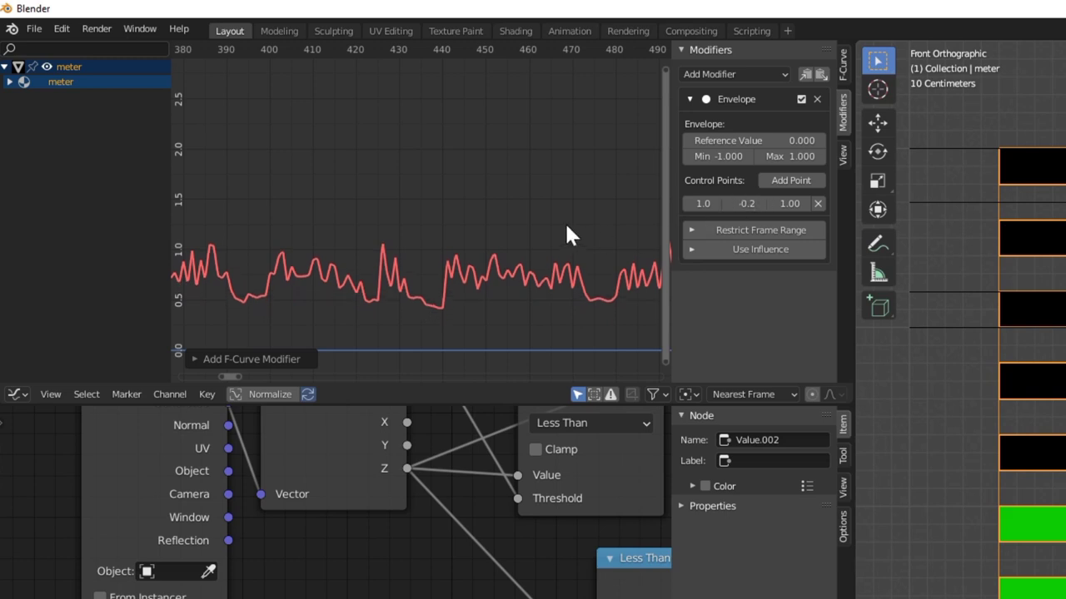
scroll(559, 249, down, 2)
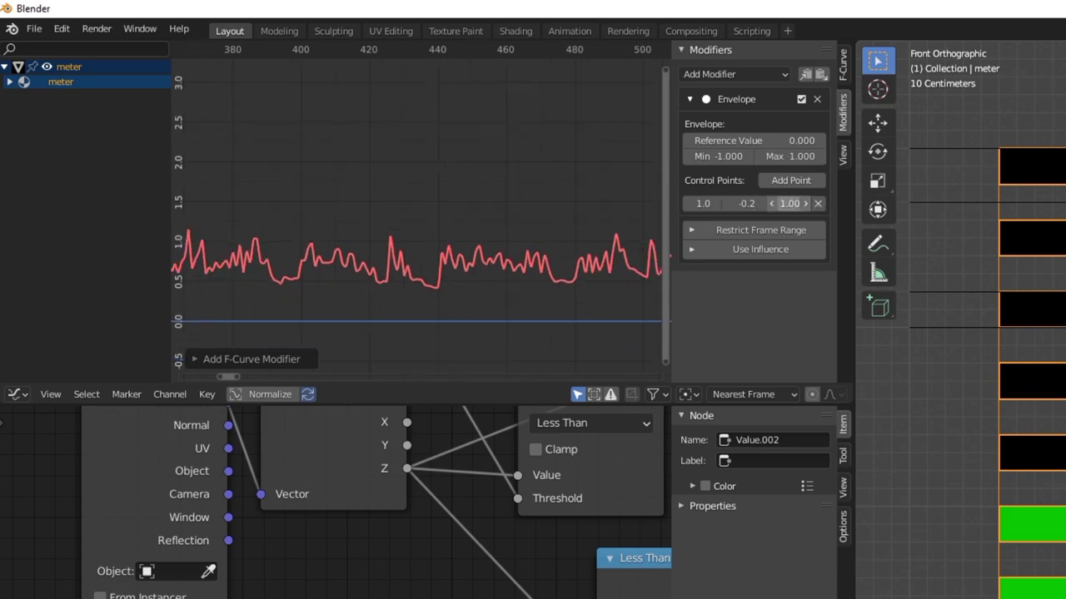
drag(789, 203, 783, 203)
middle_drag(337, 158, 330, 183)
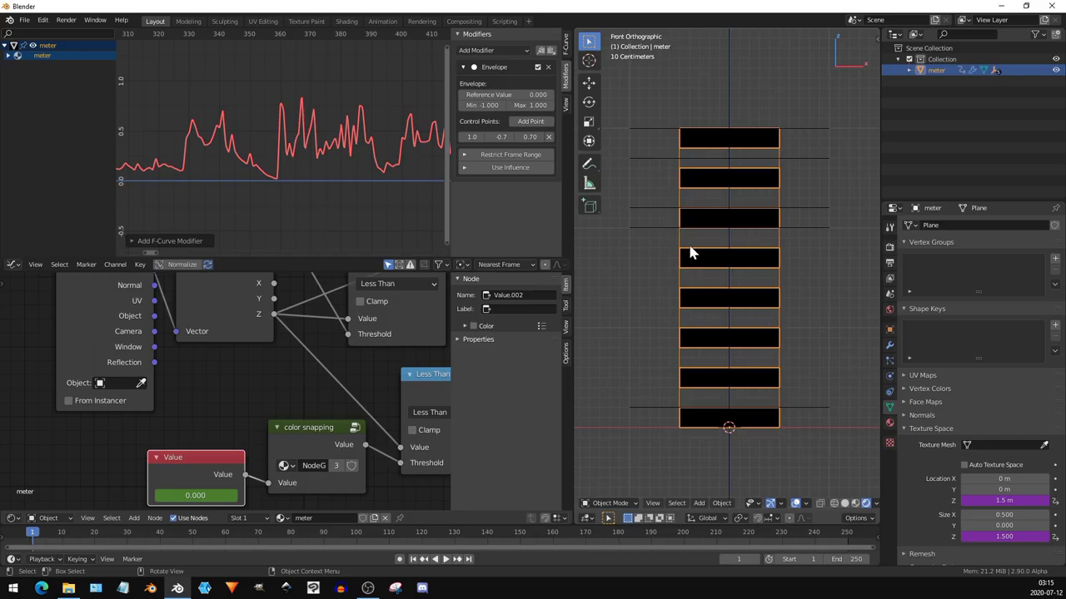
key(space)
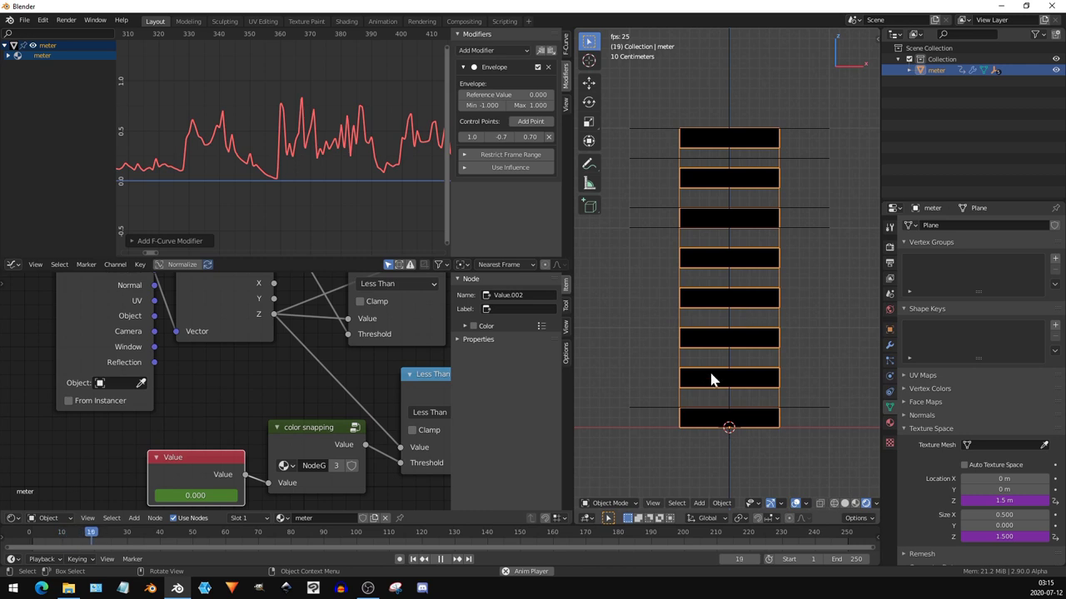
scroll(752, 379, down, 2)
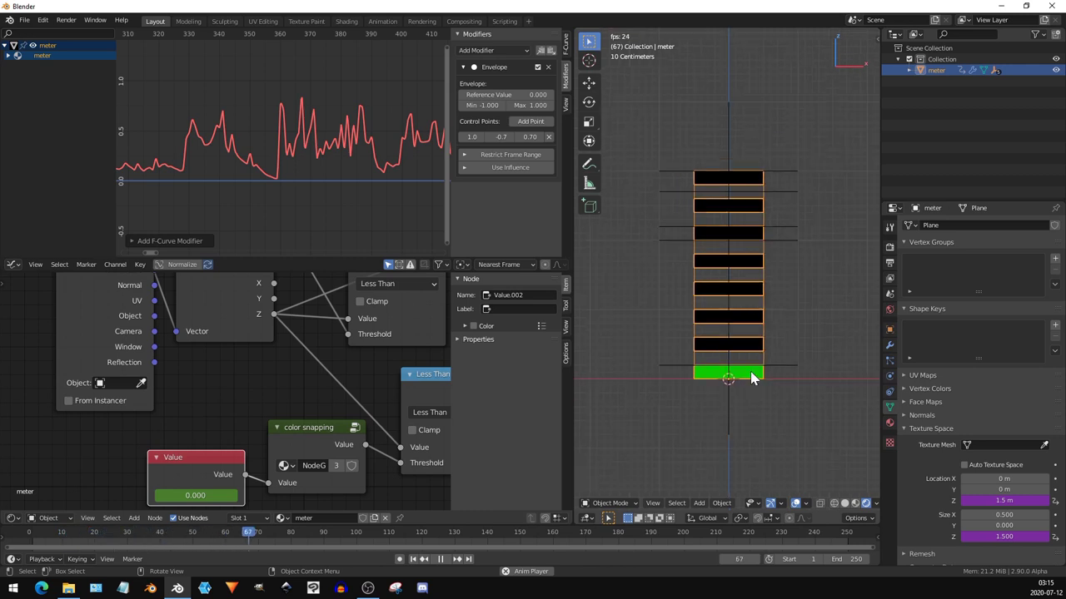
scroll(752, 379, up, 4)
scroll(750, 355, down, 2)
key(Escape)
key(Home)
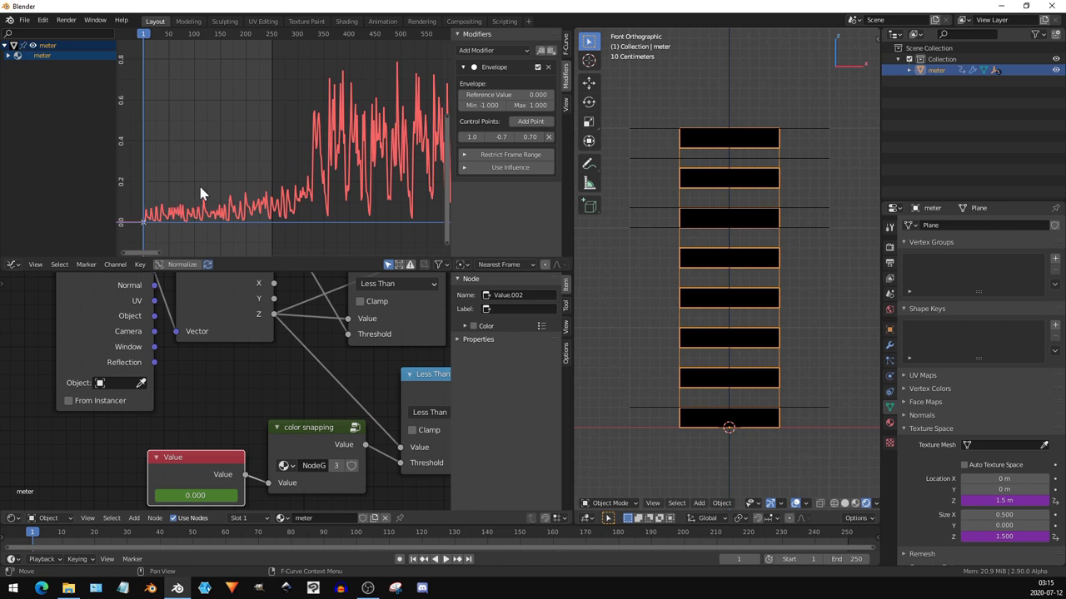
- Move meter_spacing so the meter splits into many thinner bars
click(796, 221)
key(g)
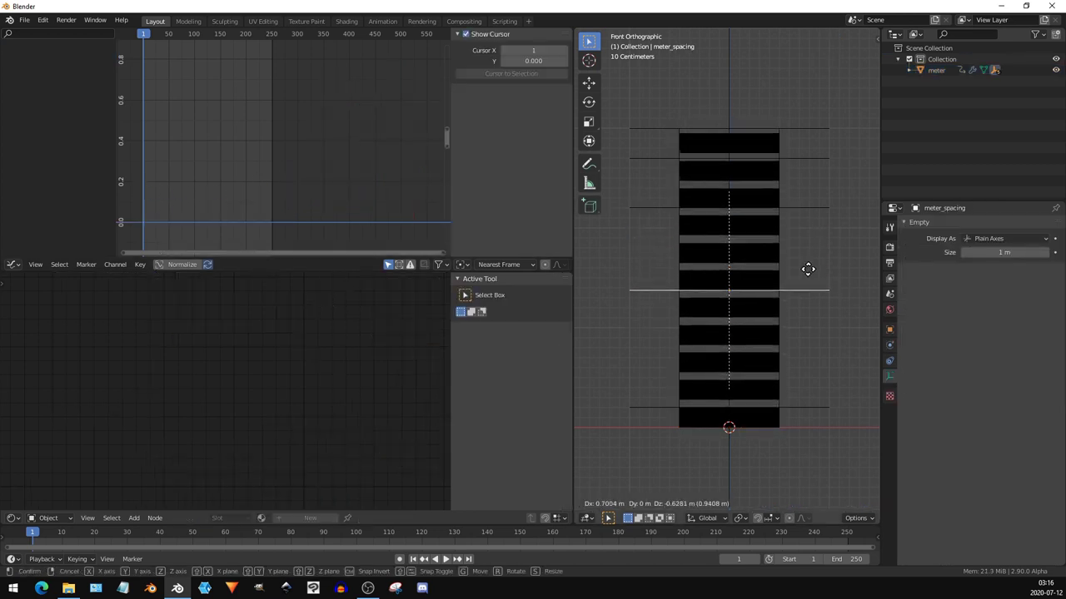
click(773, 329)
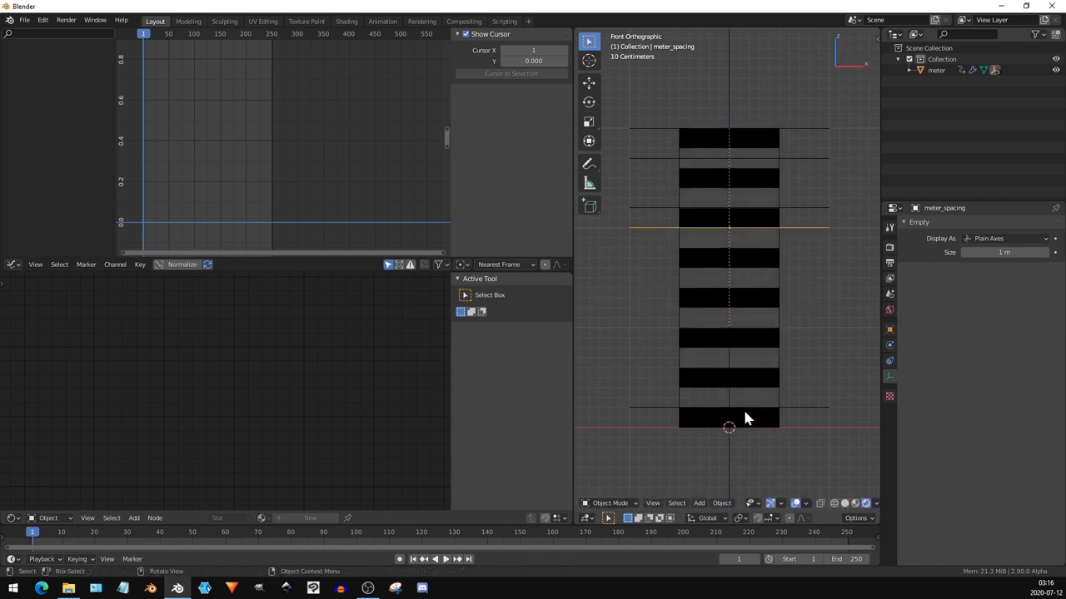
scroll(748, 345, down, 6)
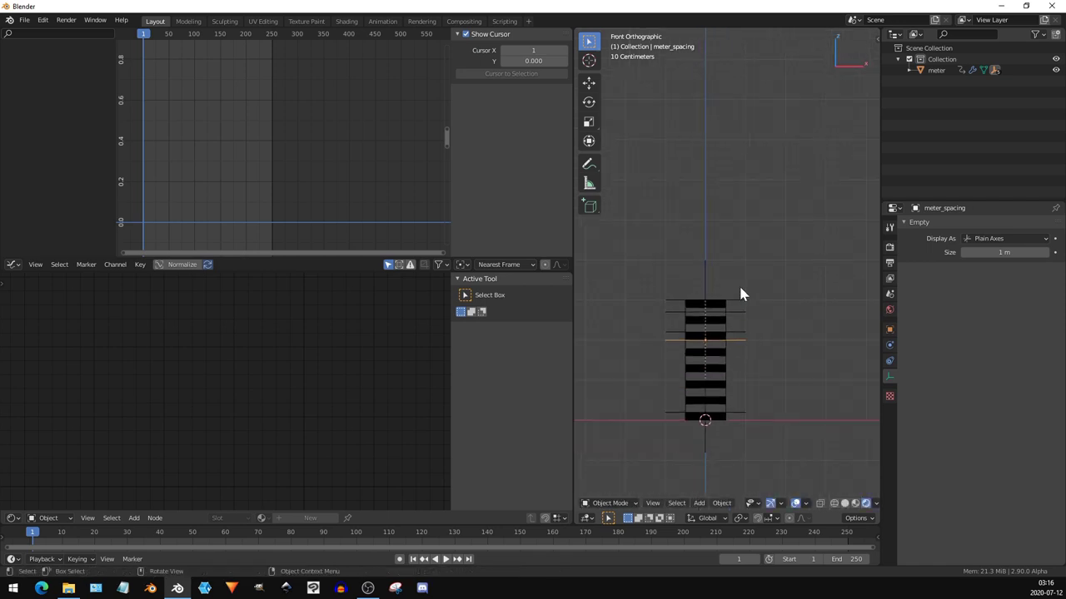
- Raise the meter_height and meter_red empties near the top of the column
click(734, 315)
click(754, 313)
key(g)
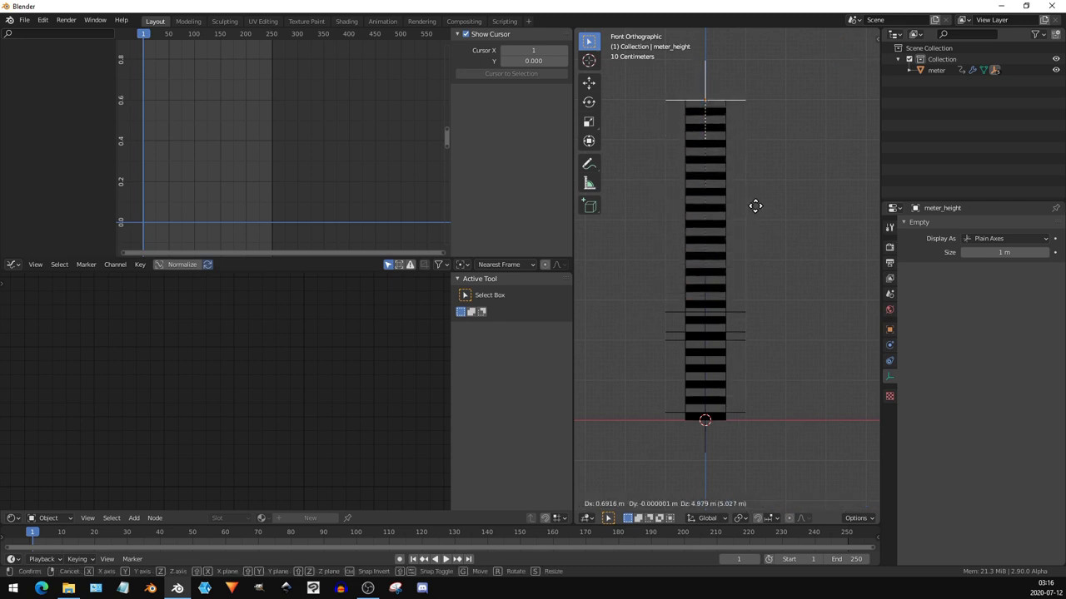
click(755, 211)
click(735, 313)
key(g)
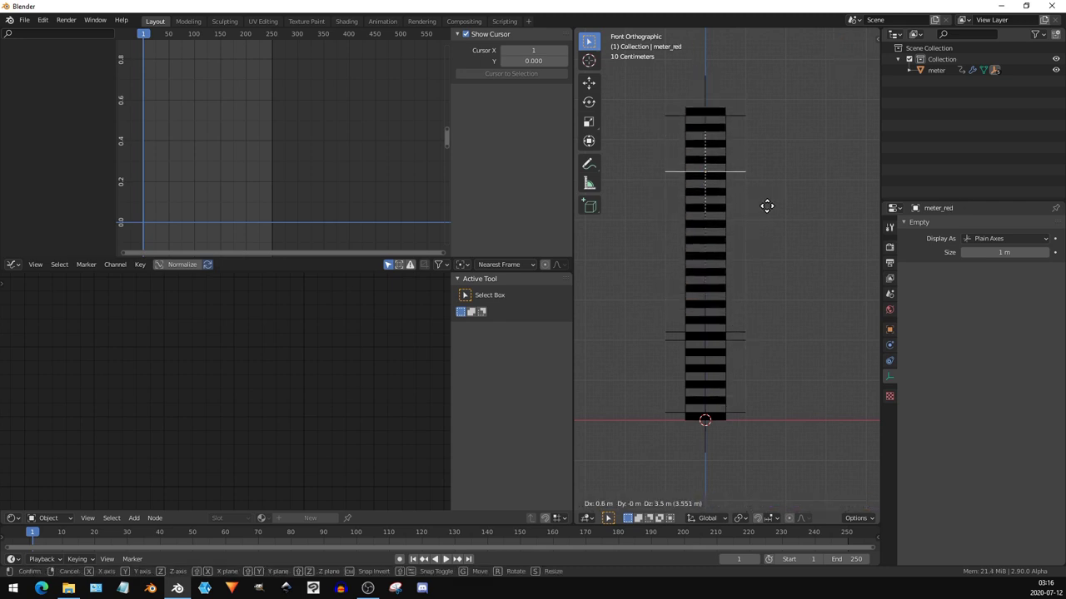
click(770, 206)
click(741, 340)
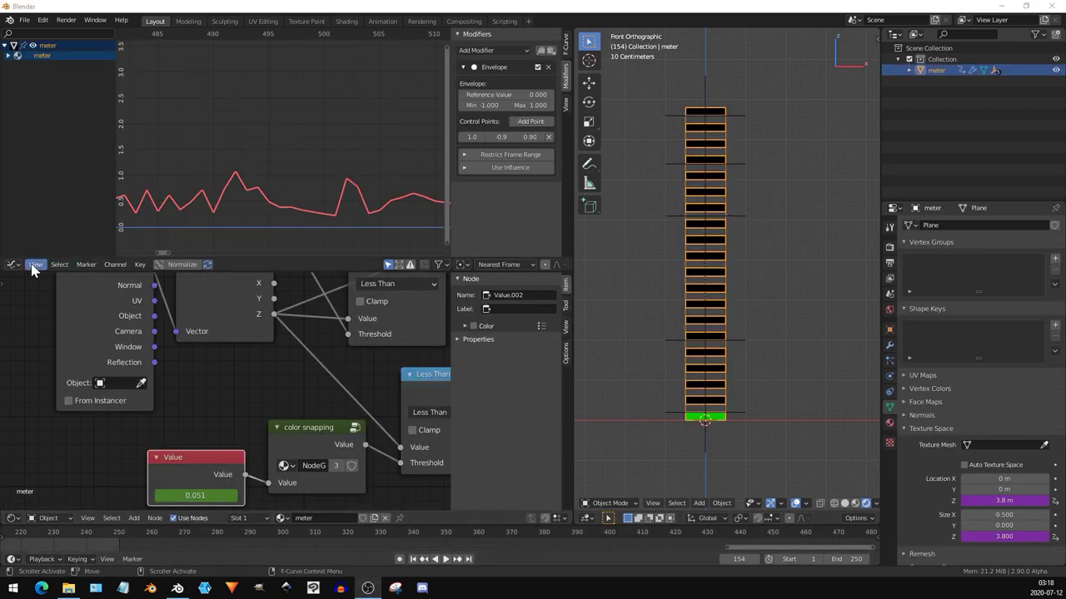
- Add flying_high.mp3 as a sound strip at frame 1 in the Video Sequencer
click(12, 264)
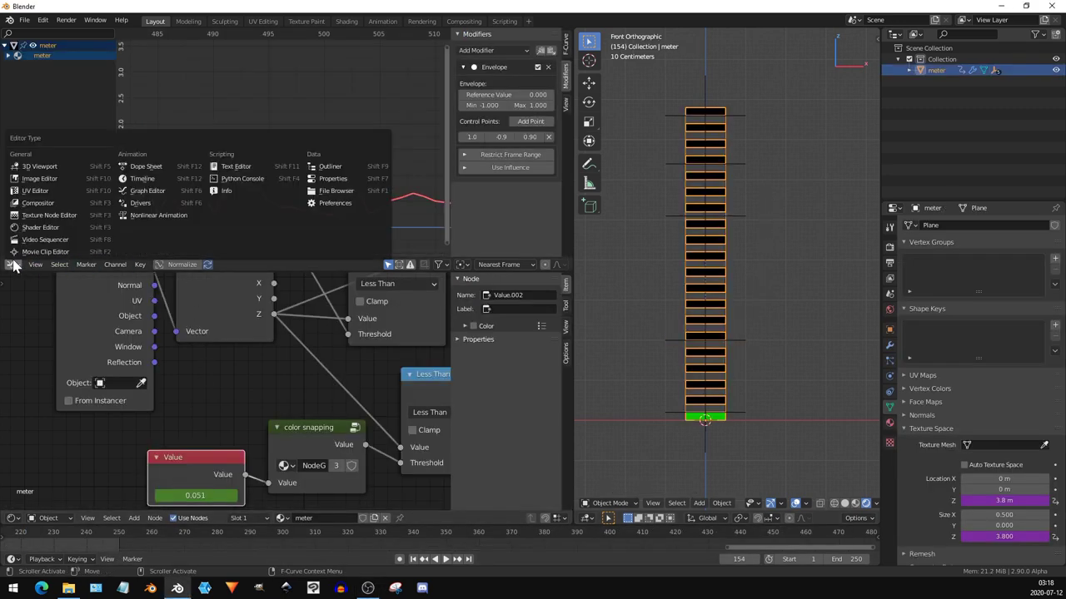
click(87, 238)
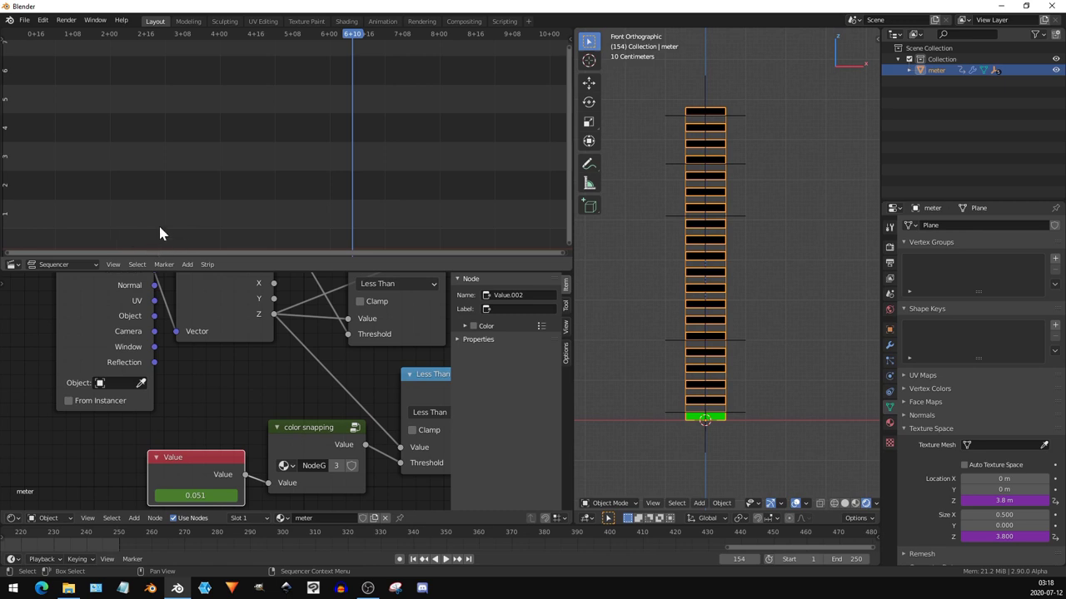
click(413, 559)
click(188, 264)
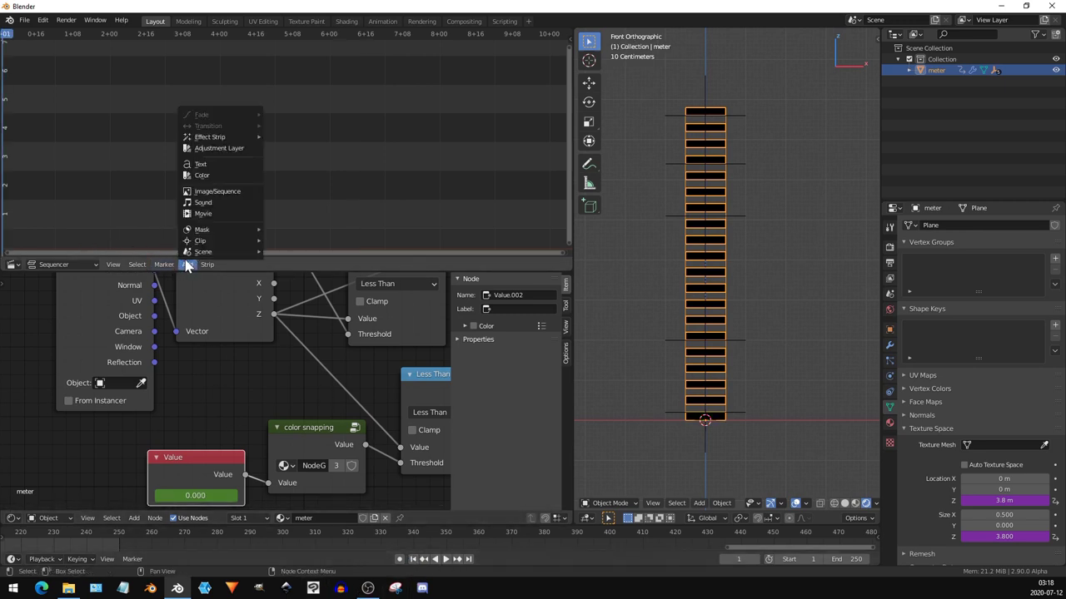
click(205, 202)
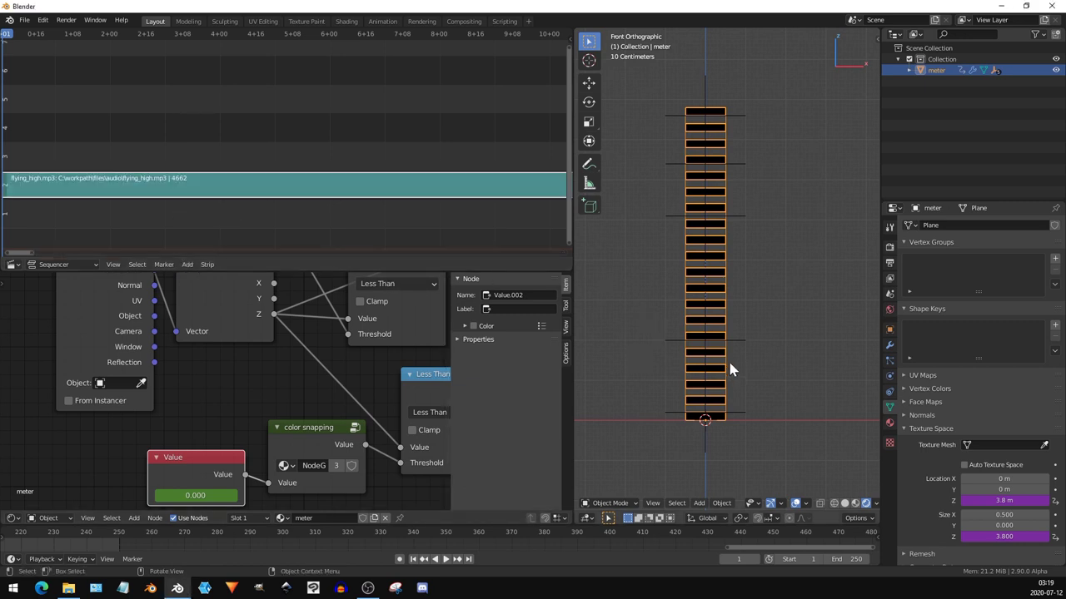
- Play back the animation with sound and watch the green bars react
scroll(725, 353, up, 1)
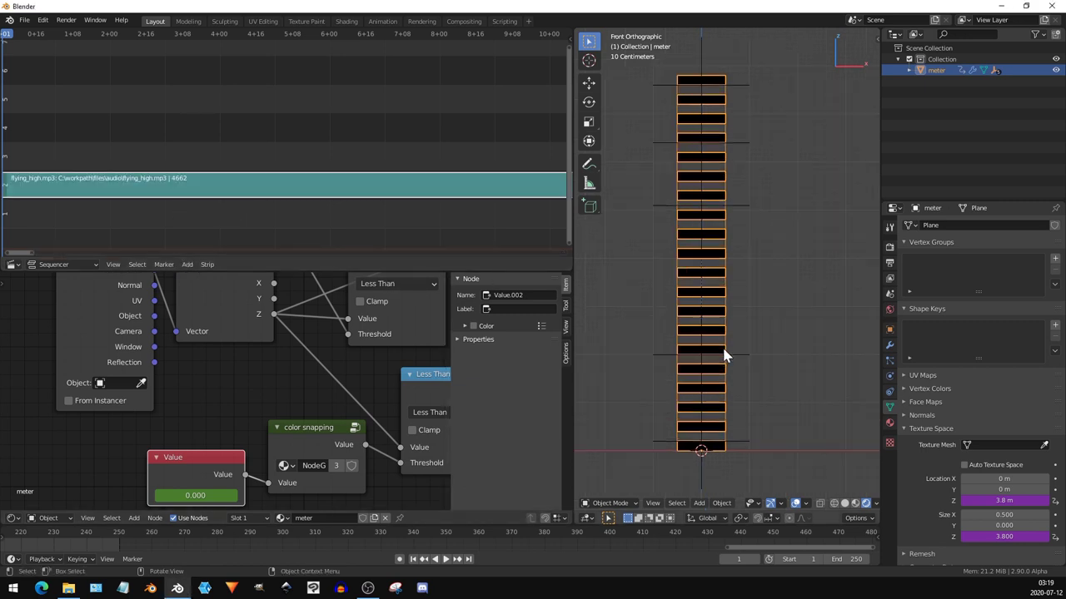
key(space)
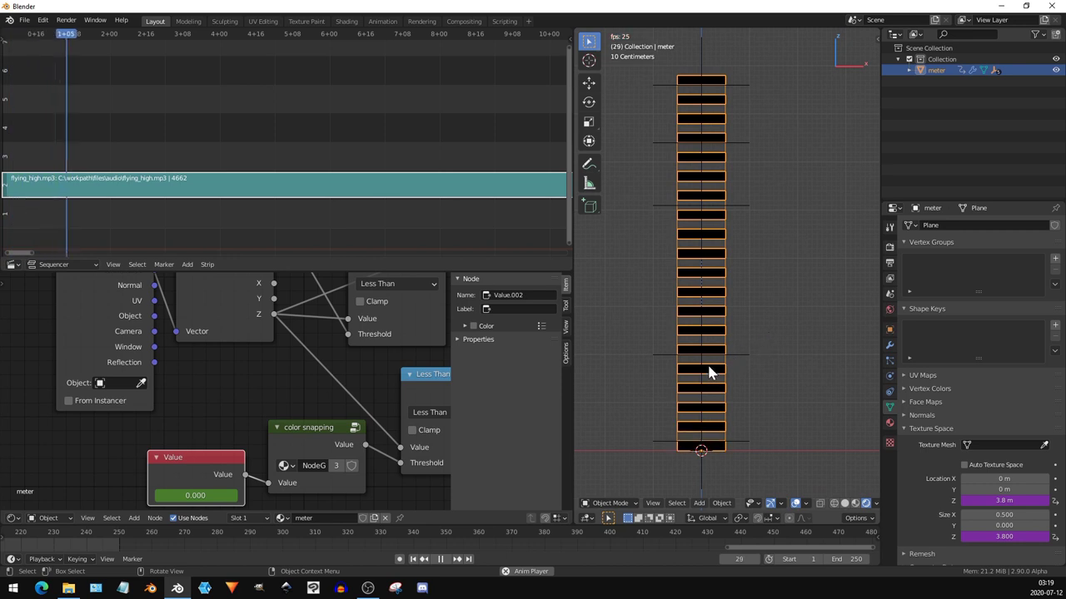
scroll(724, 441, down, 1)
scroll(751, 420, up, 1)
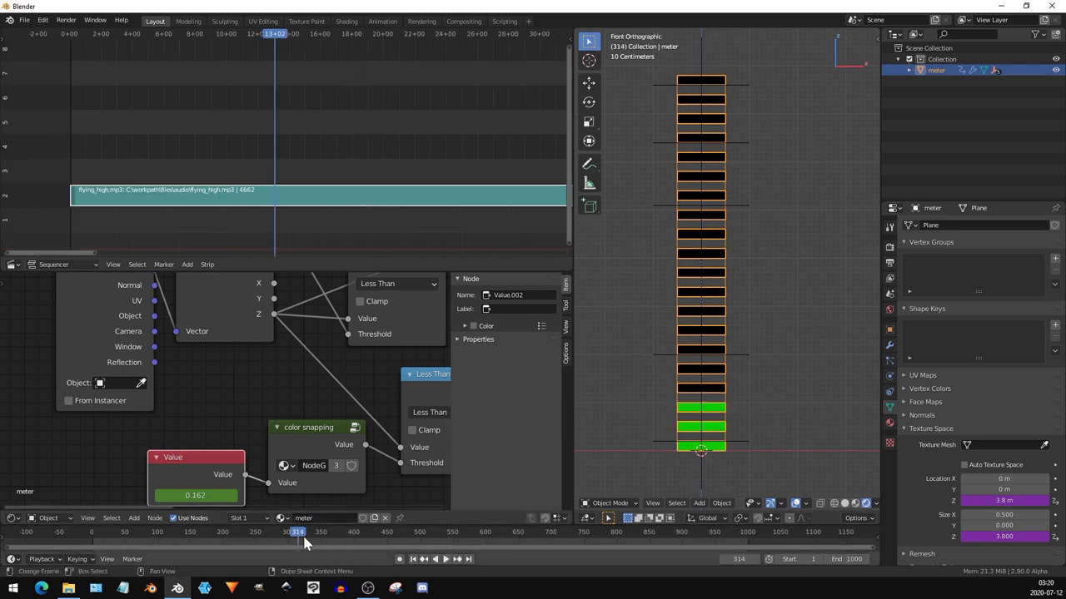
key(space)
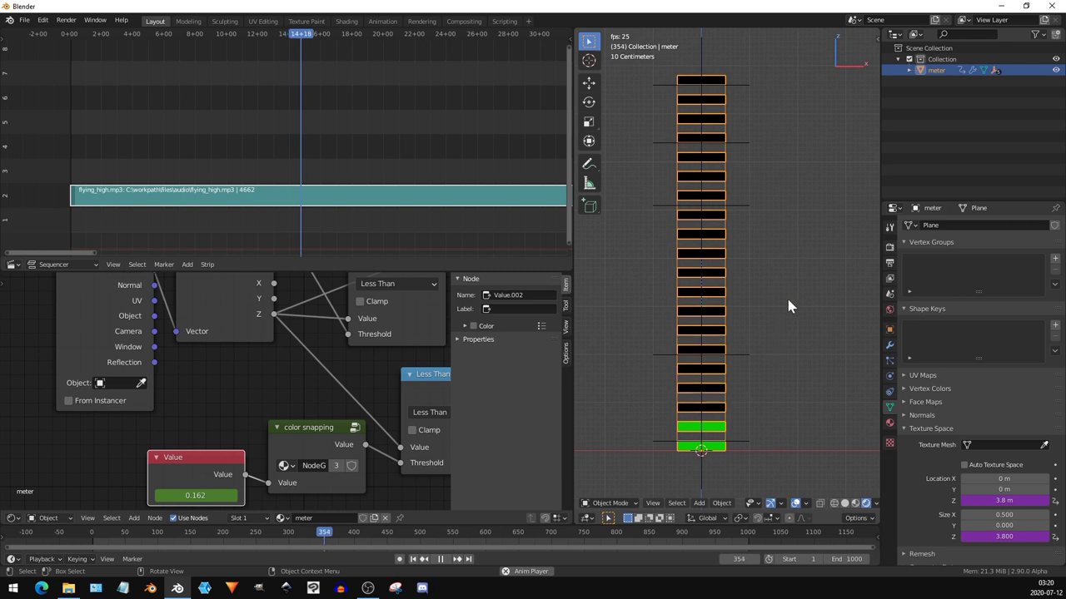
- Enable Bloom in the render settings
click(765, 358)
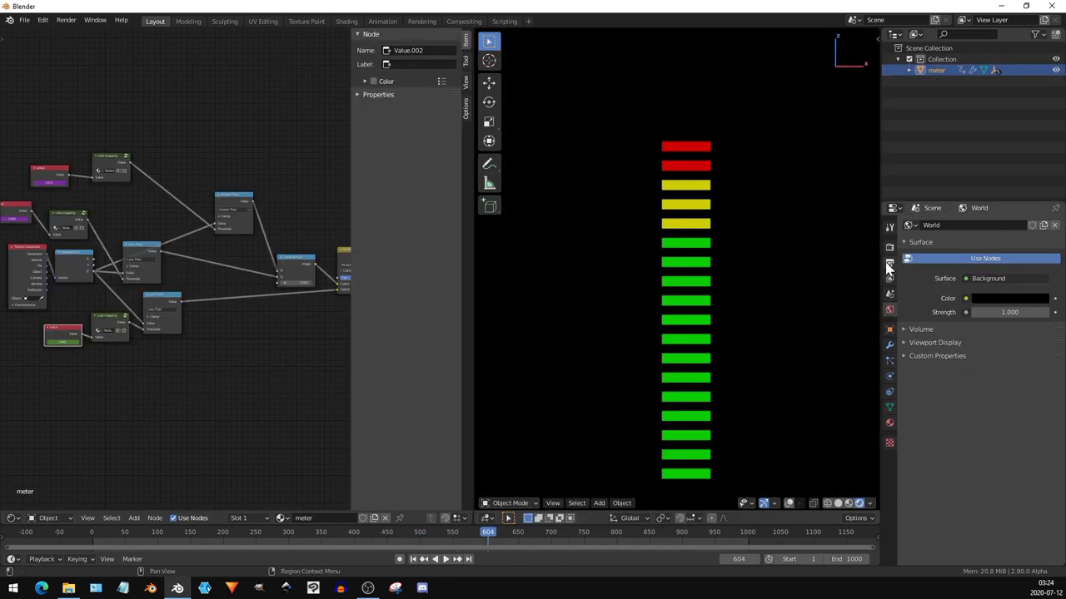
click(888, 249)
click(912, 314)
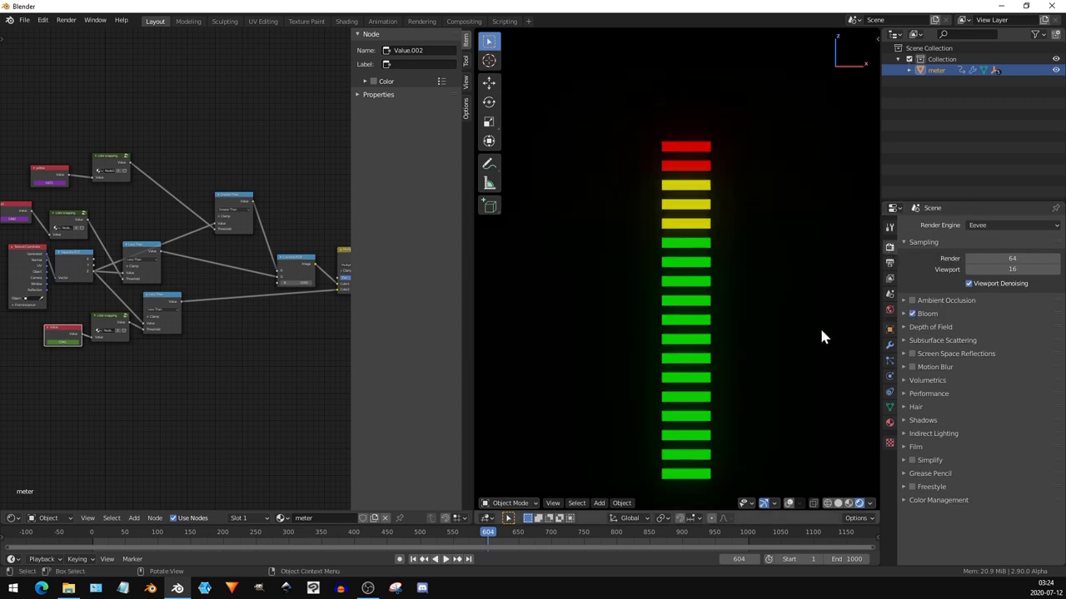
scroll(117, 364, down, 3)
- Insert a Hue/Saturation/Value node before Material Output with Value 32
middle_drag(116, 364, 174, 350)
scroll(228, 350, up, 5)
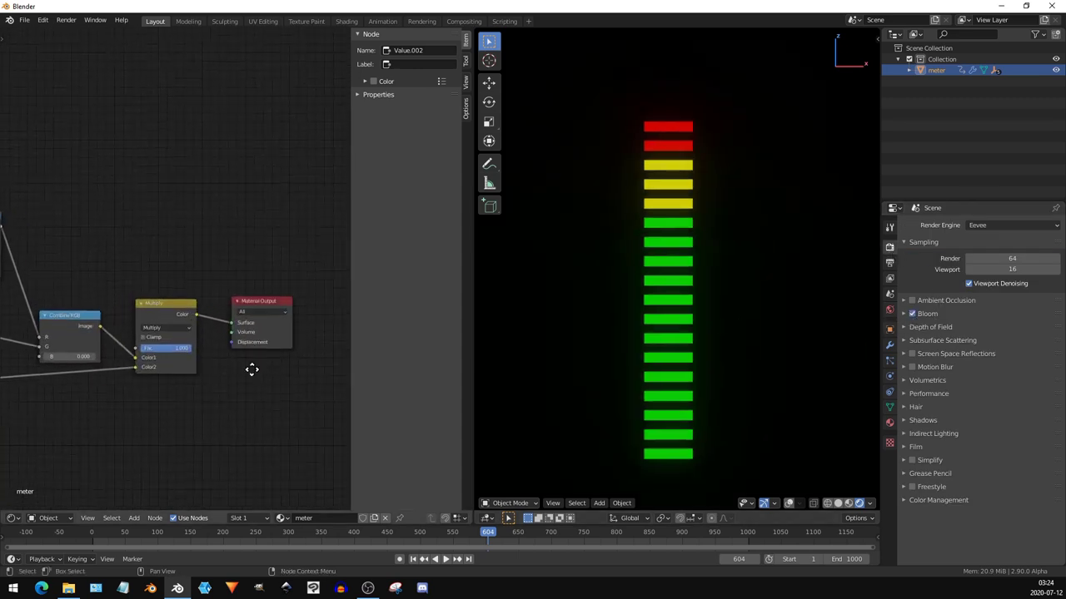
drag(163, 258, 258, 257)
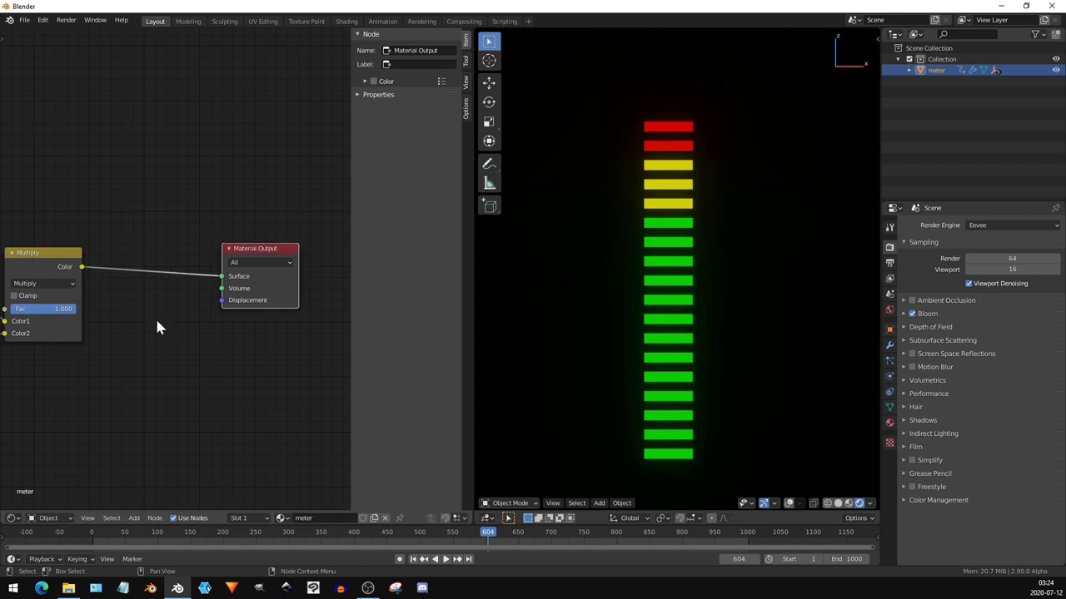
key(shift+a)
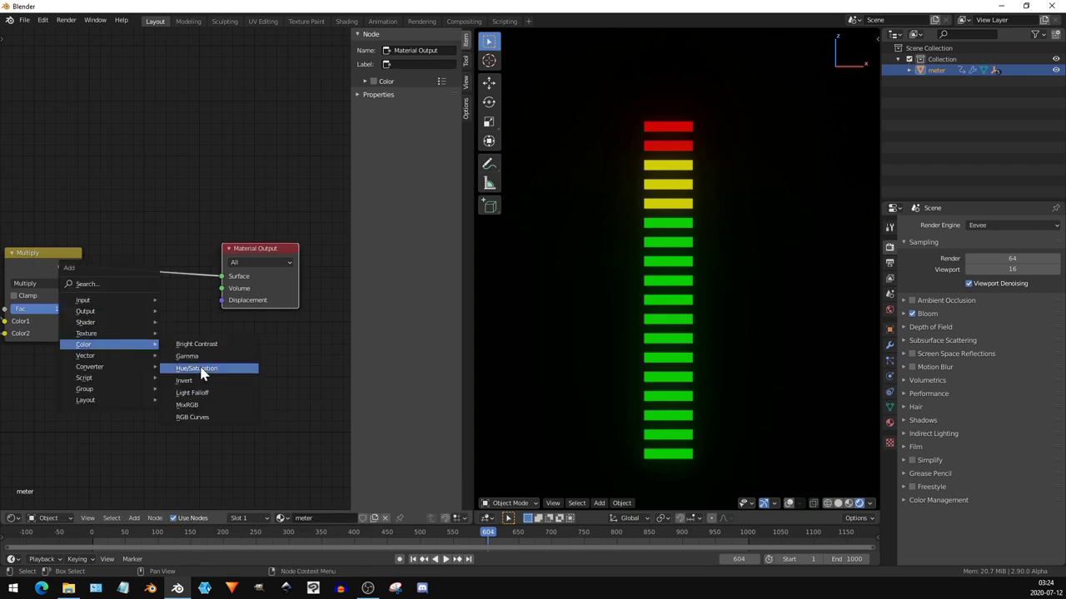
click(202, 377)
click(143, 302)
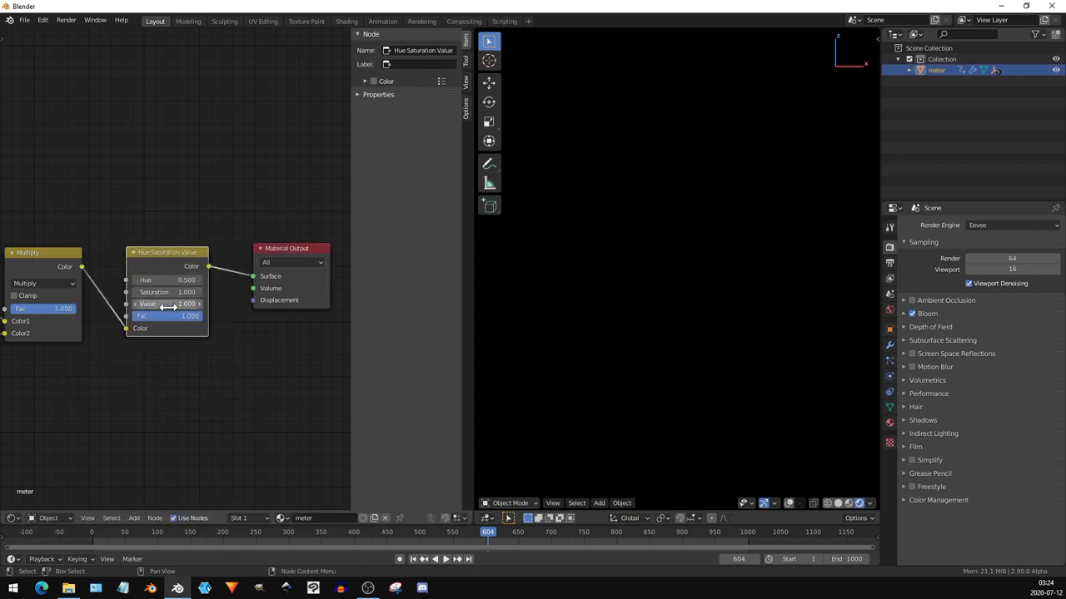
click(169, 307)
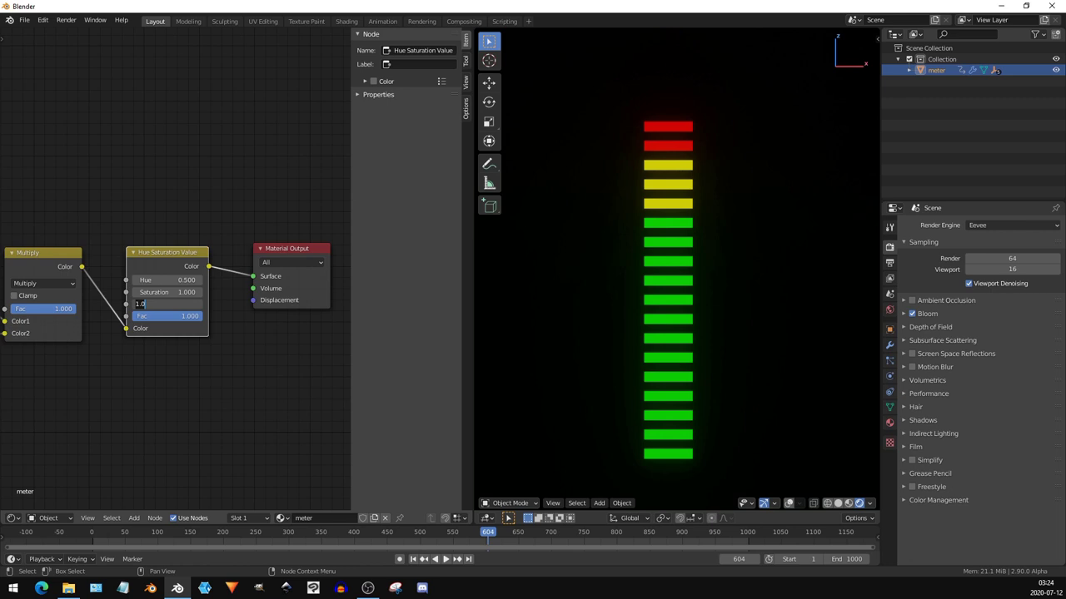
text(0)
key(Return)
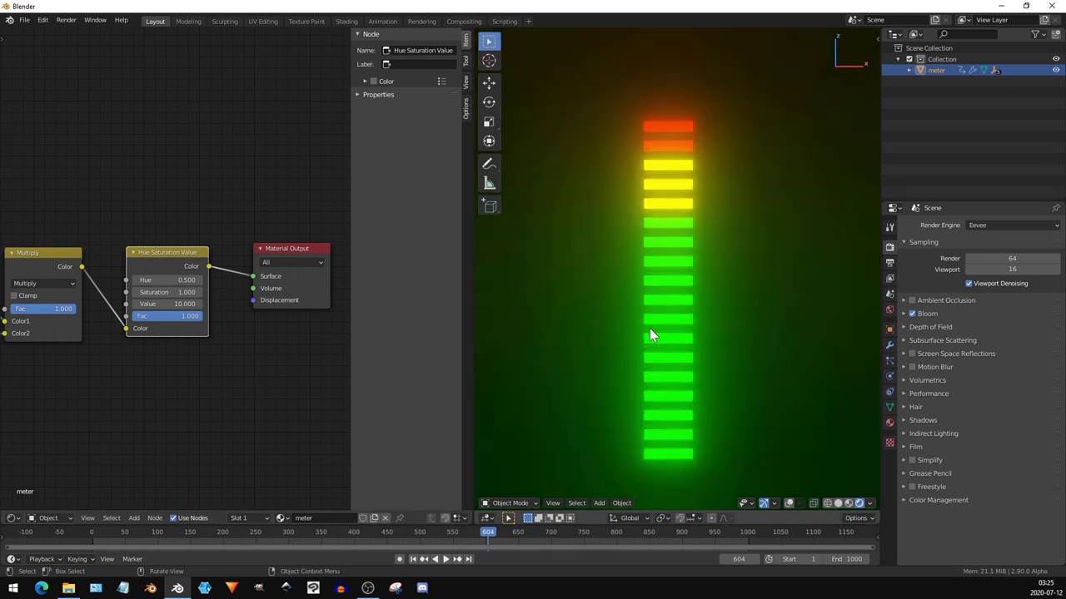
click(166, 304)
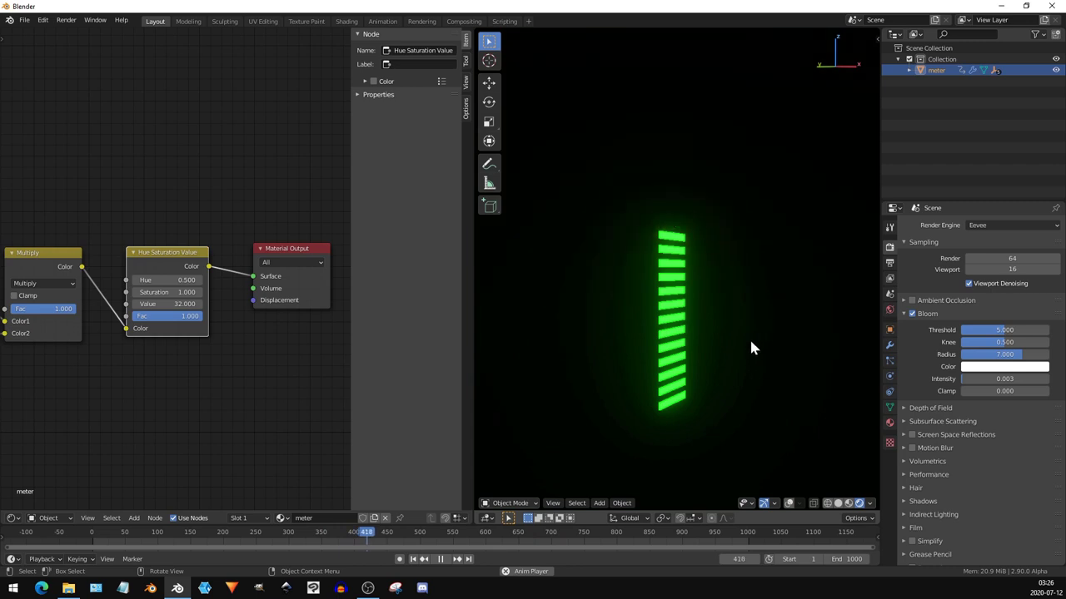
middle_drag(727, 319, 697, 316)
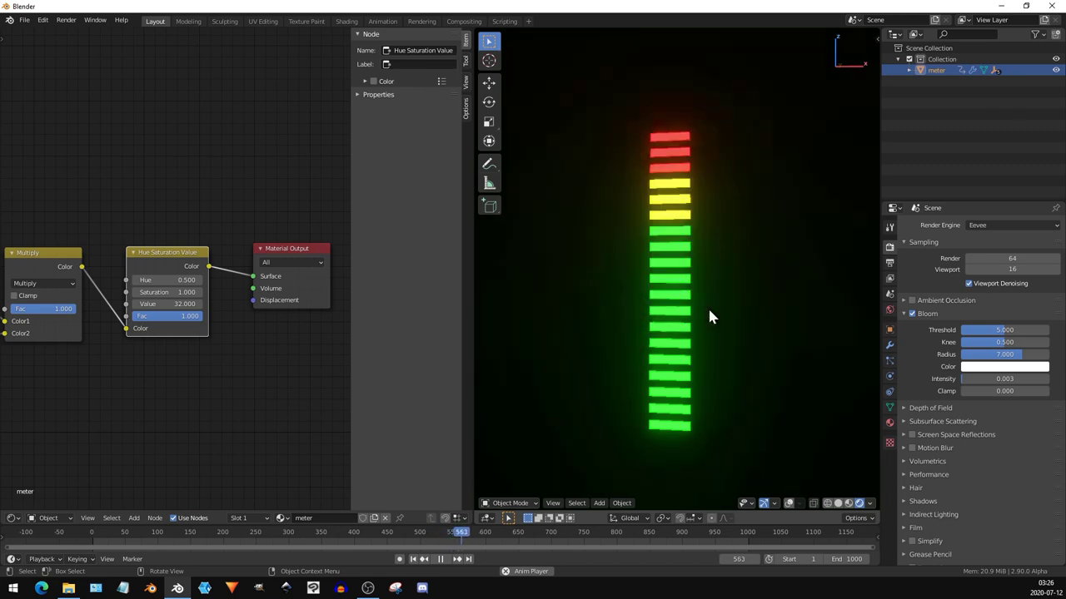
- Stop playback, restore the grid and outlines, then resize and tilt the meter
key(space)
key(shift+alt+z)
middle_drag(717, 309, 694, 339)
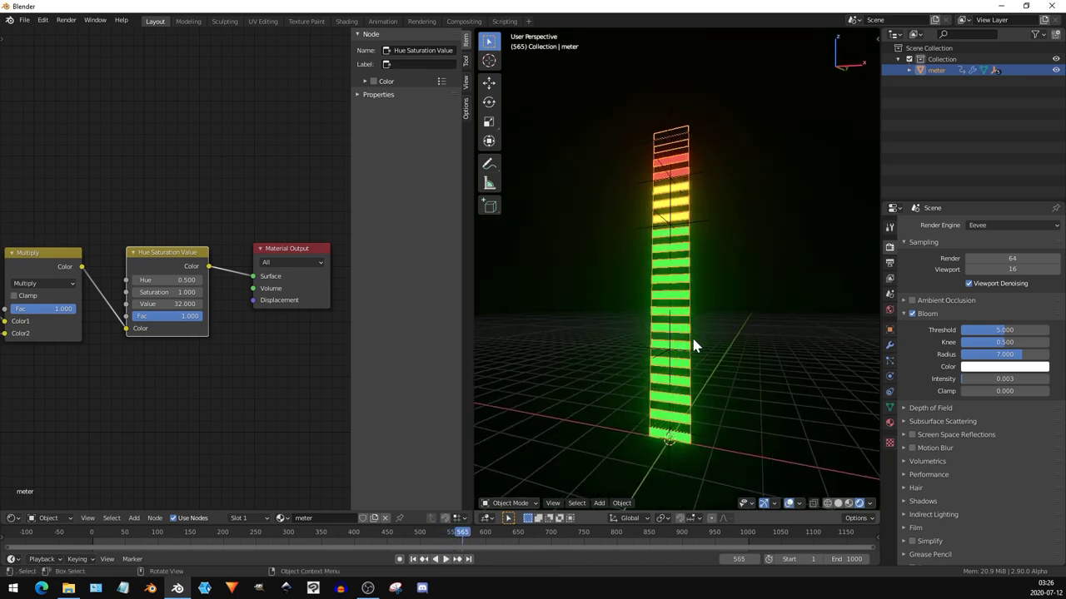
middle_drag(715, 302, 704, 342)
key(s)
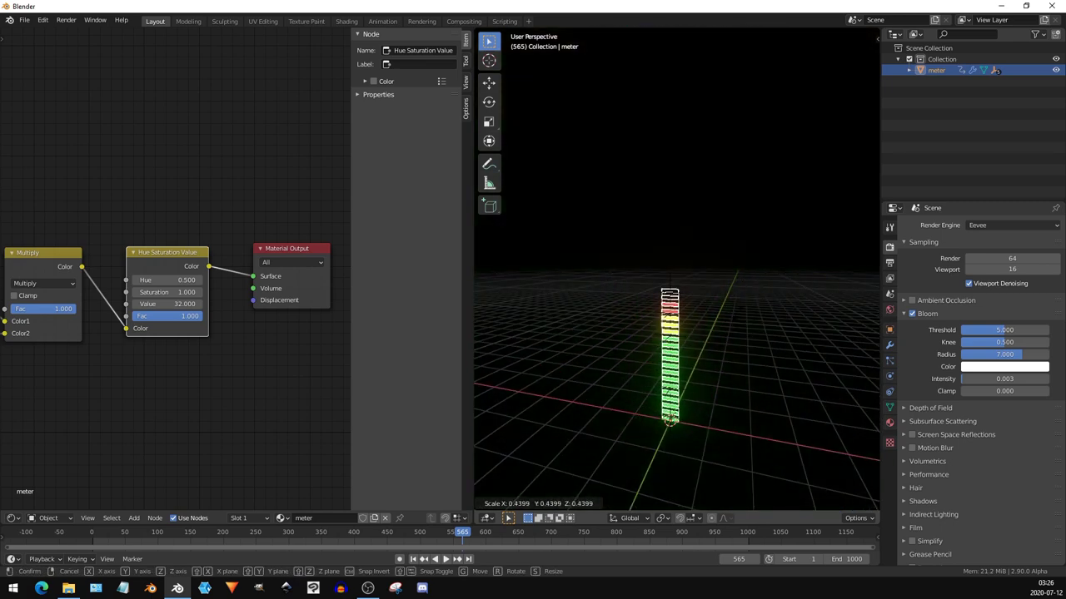
click(721, 126)
middle_drag(706, 215, 715, 244)
scroll(721, 209, up, 3)
scroll(702, 238, down, 4)
key(r)
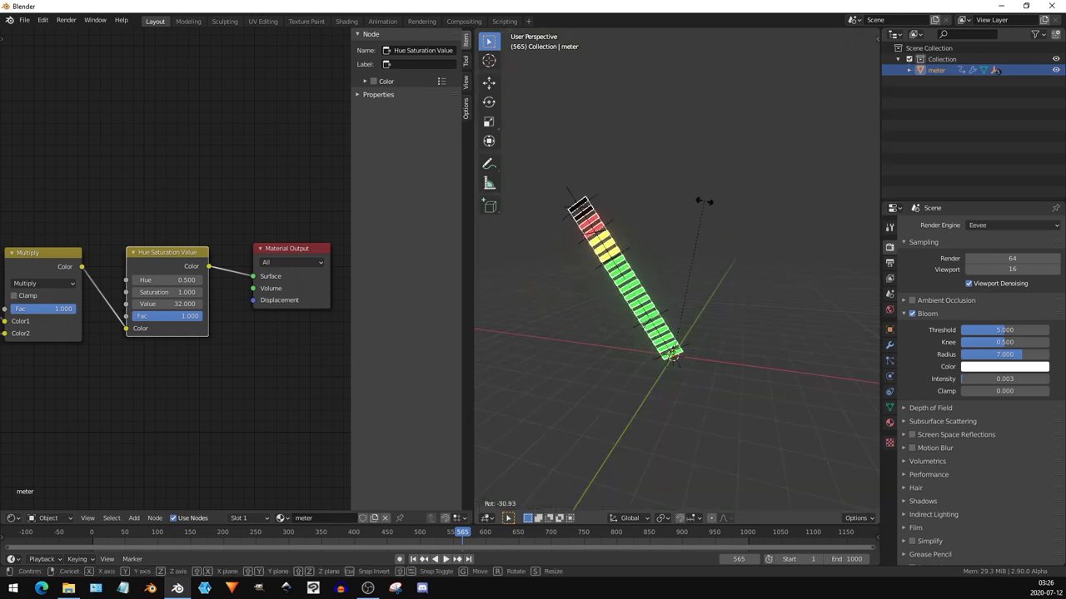
click(634, 205)
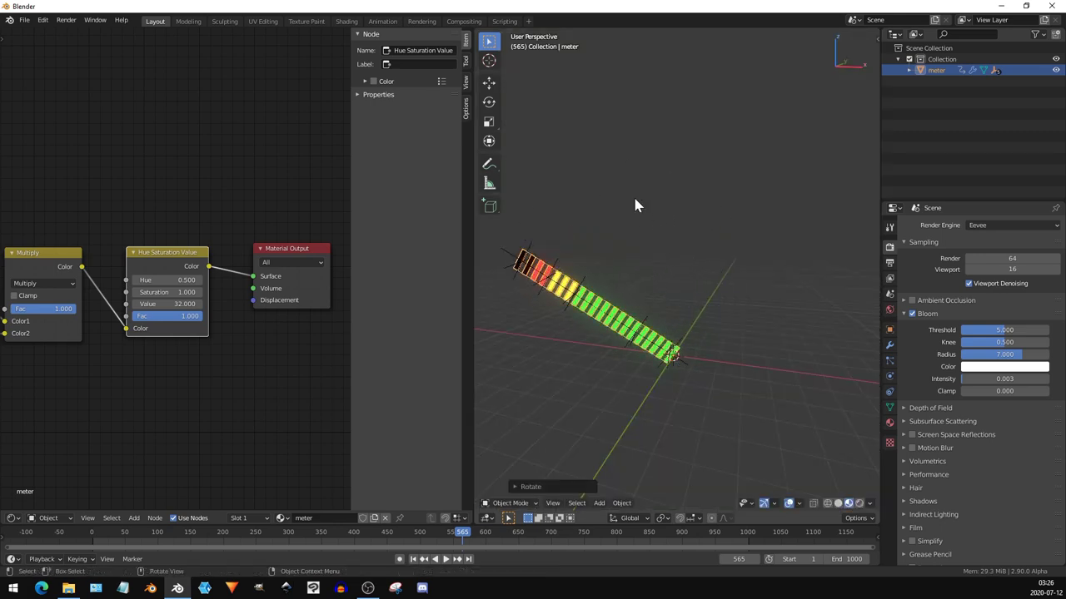
middle_drag(625, 286, 739, 284)
- Move meter_height, meter_red and meter_yellow to test the meter's length and red/yellow thresholds
click(616, 256)
key(g)
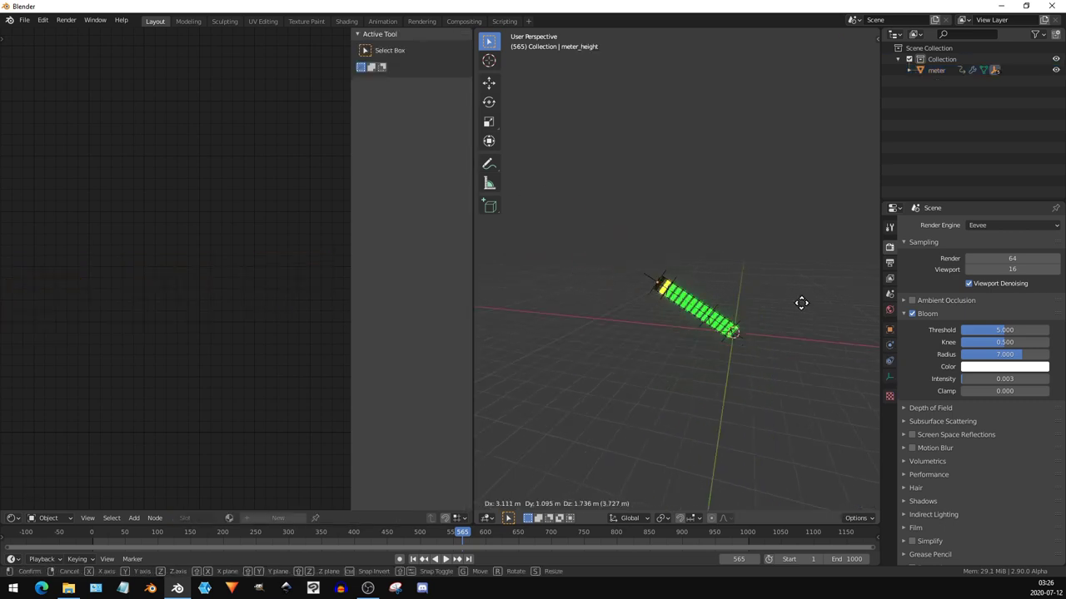
click(679, 278)
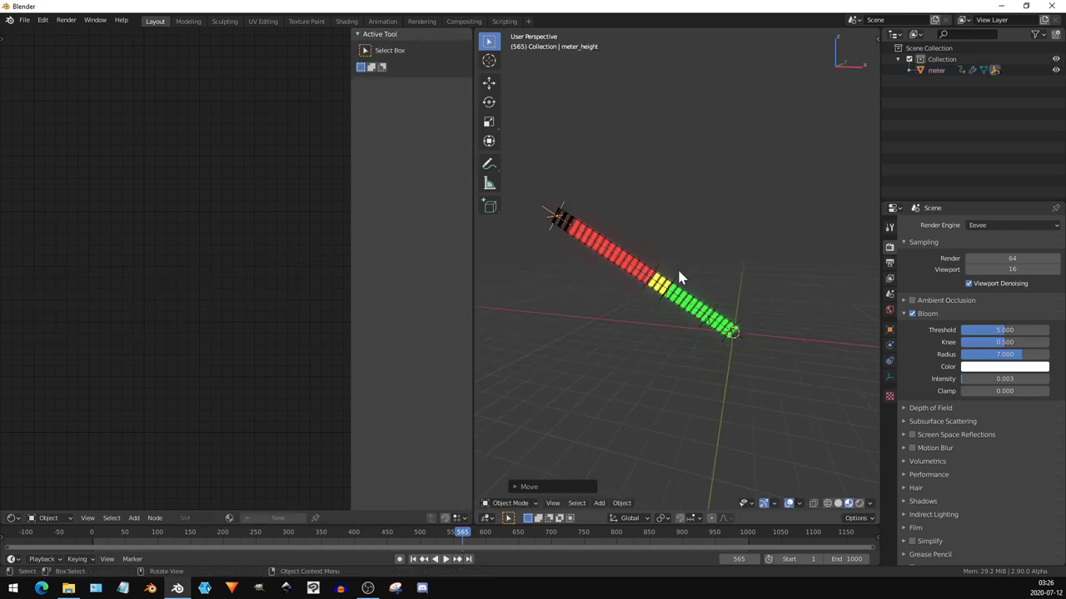
key(g)
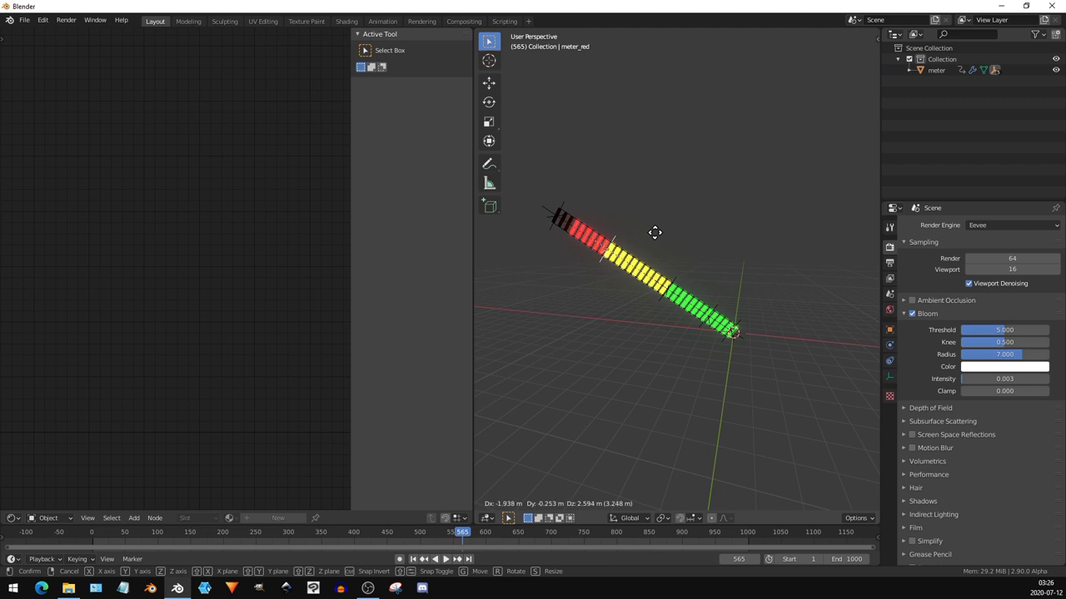
click(655, 232)
click(678, 283)
key(g)
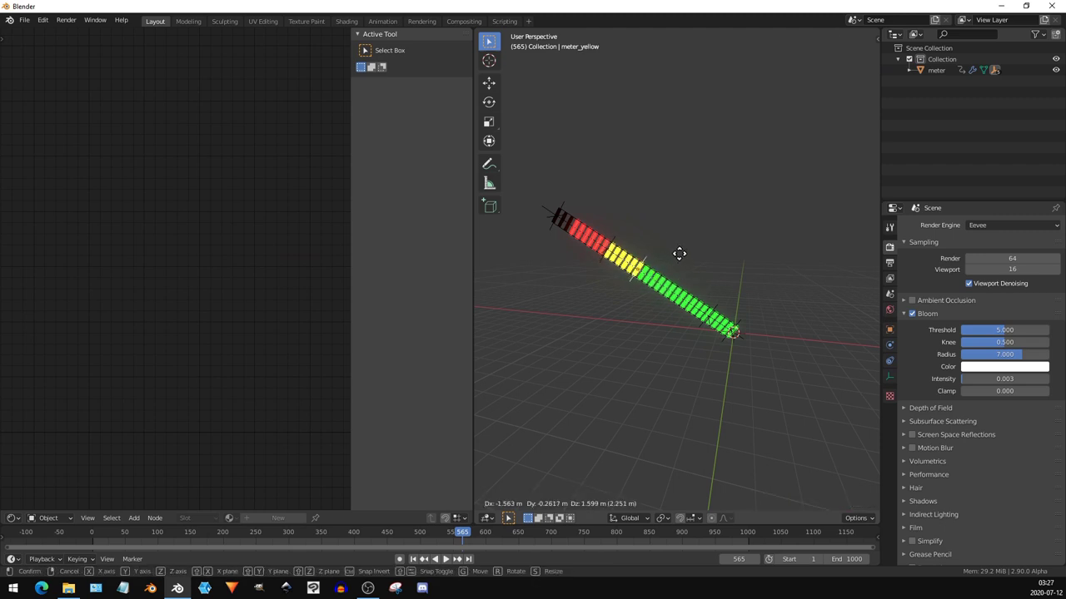
click(688, 257)
- Test meter_spacing and meter_aspect, and limit meter_aspect to a minimum Z of 0.05 m
click(733, 335)
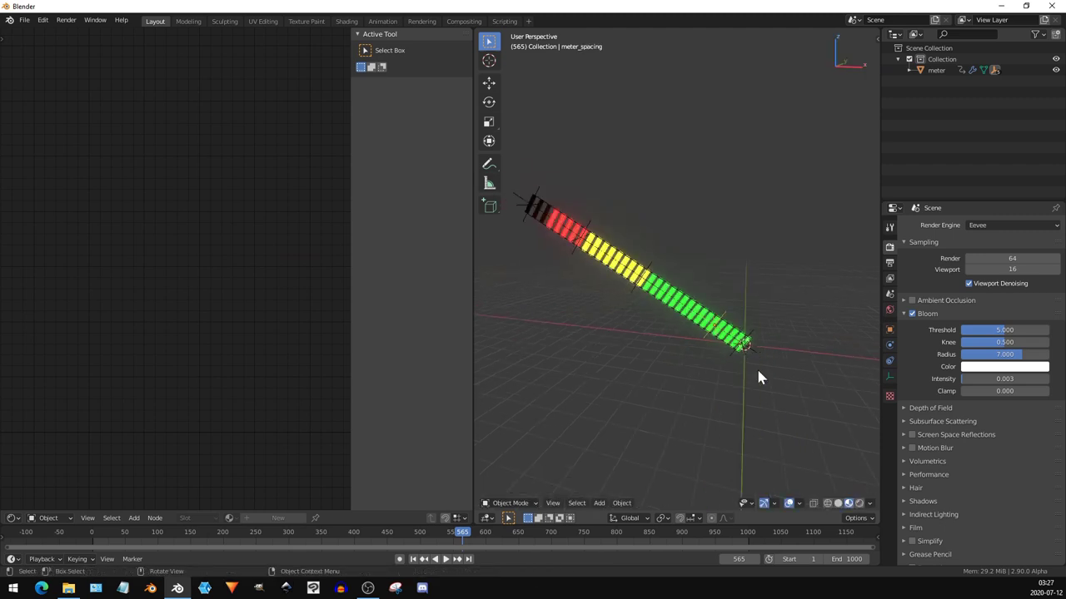
key(g)
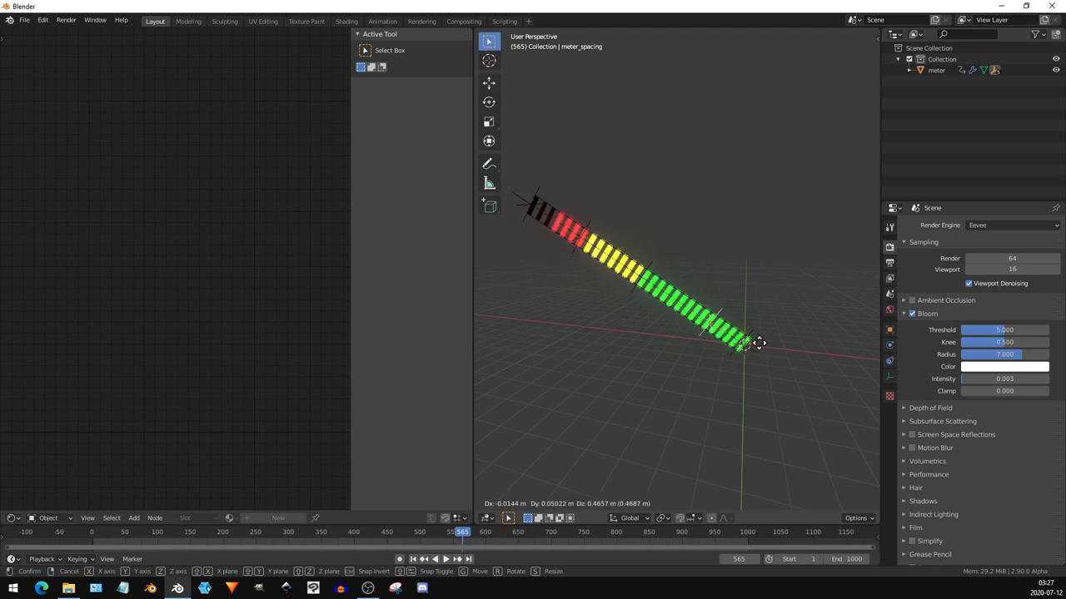
click(745, 341)
click(749, 348)
click(744, 335)
key(g)
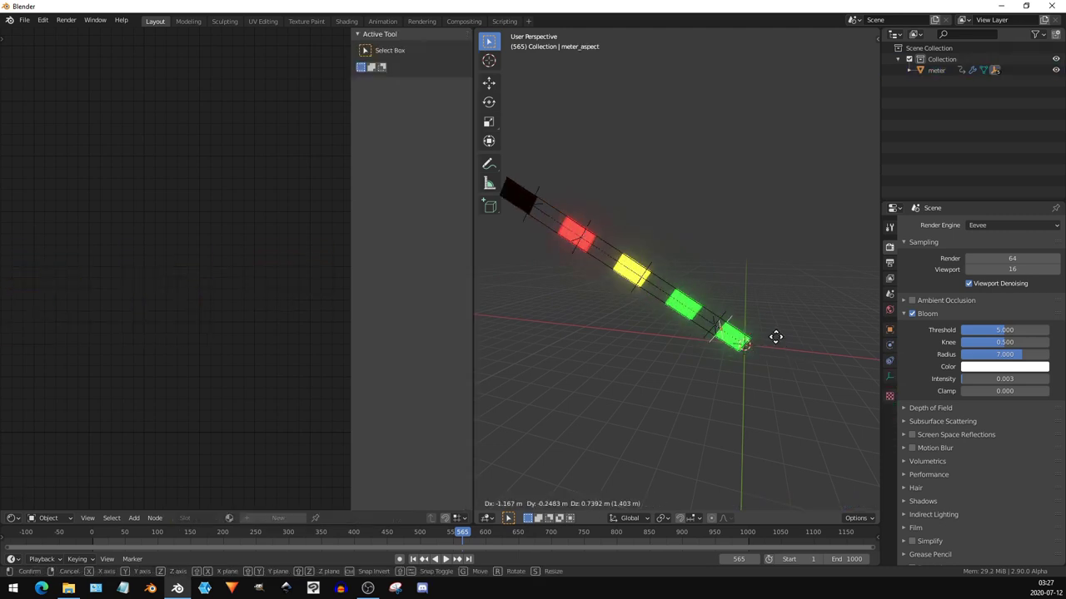
click(794, 344)
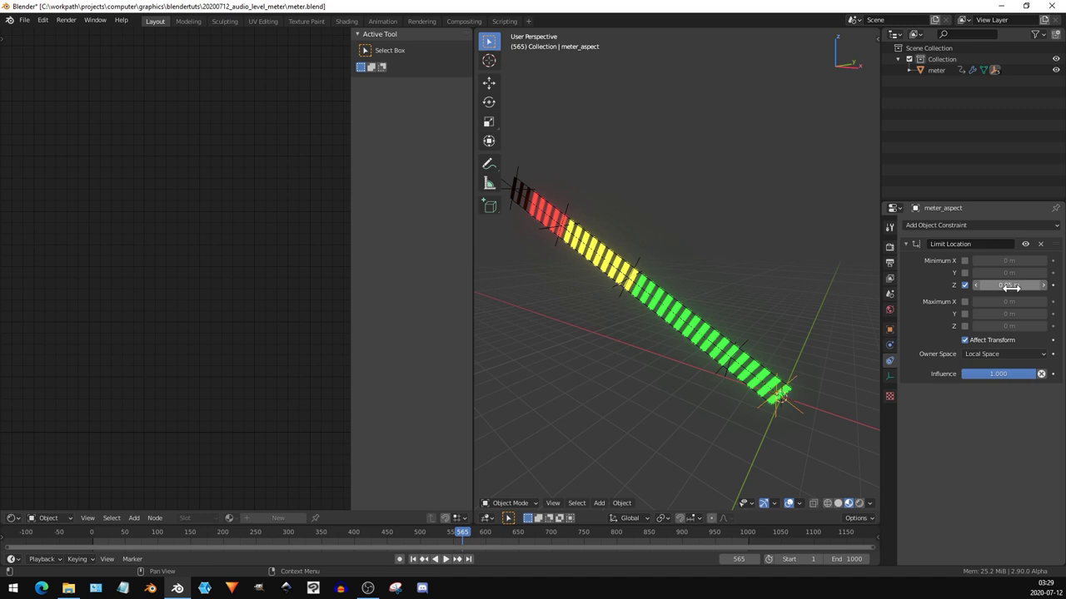
click(974, 285)
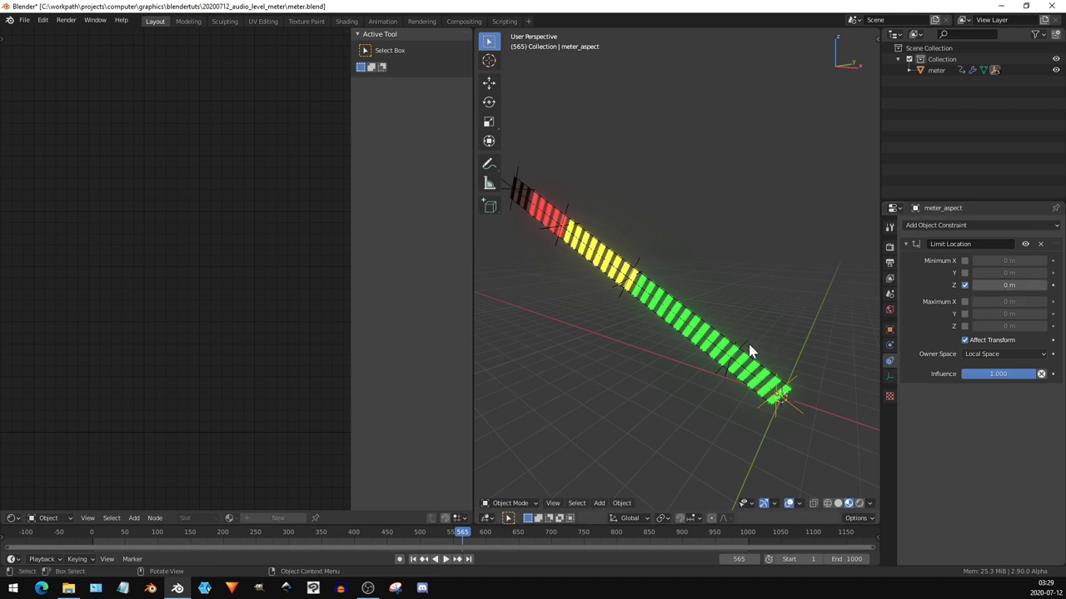
key(g)
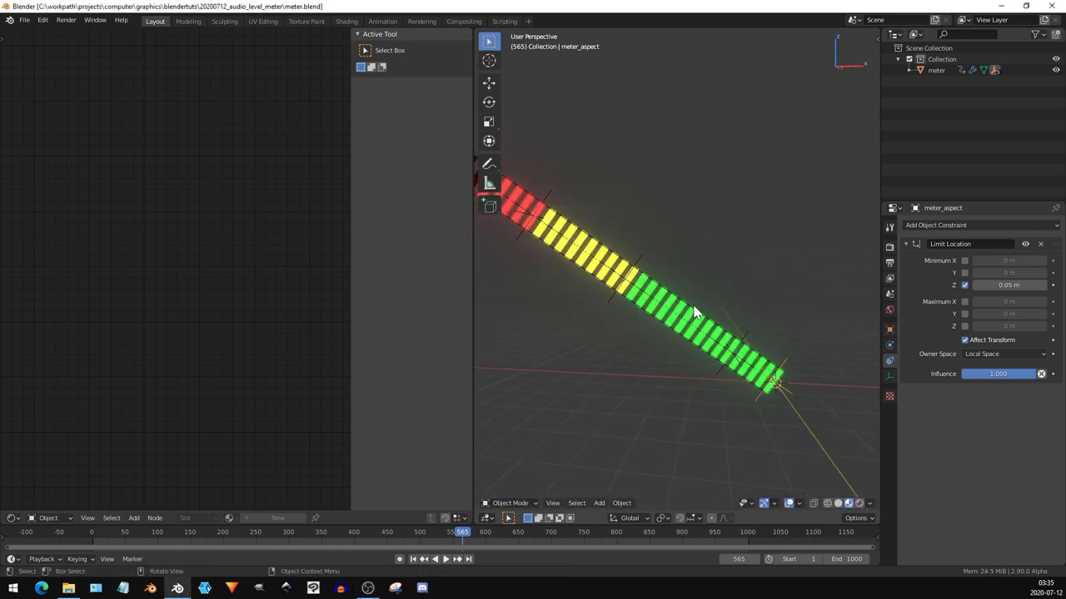
- Insert a Principled BSDF node between the colour nodes and the meter's material output
click(696, 313)
middle_drag(225, 380, 219, 393)
key(shift+a)
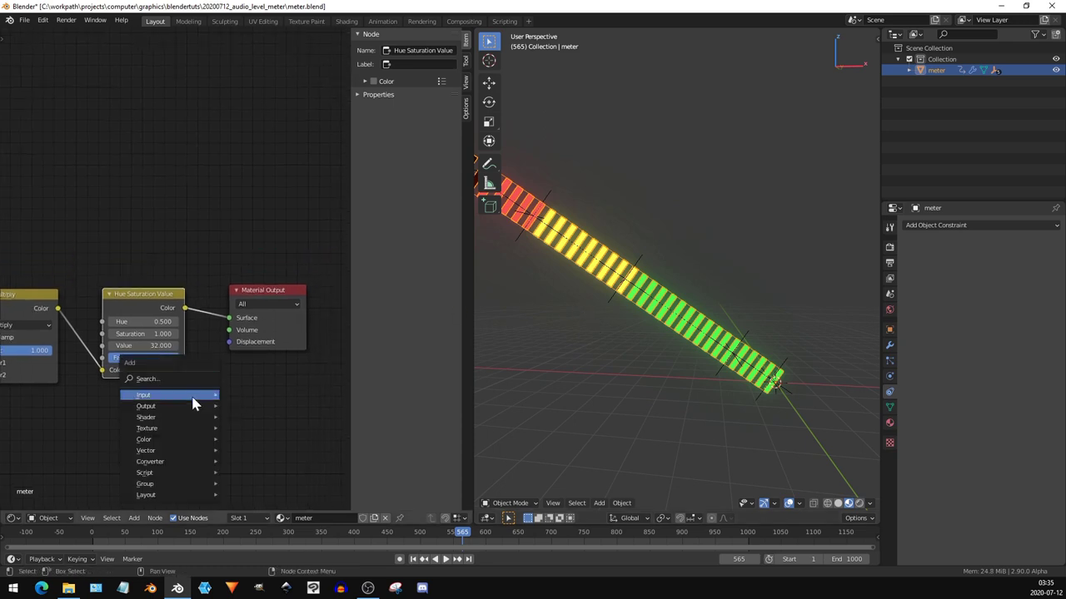
mouse_move(166, 417)
click(283, 321)
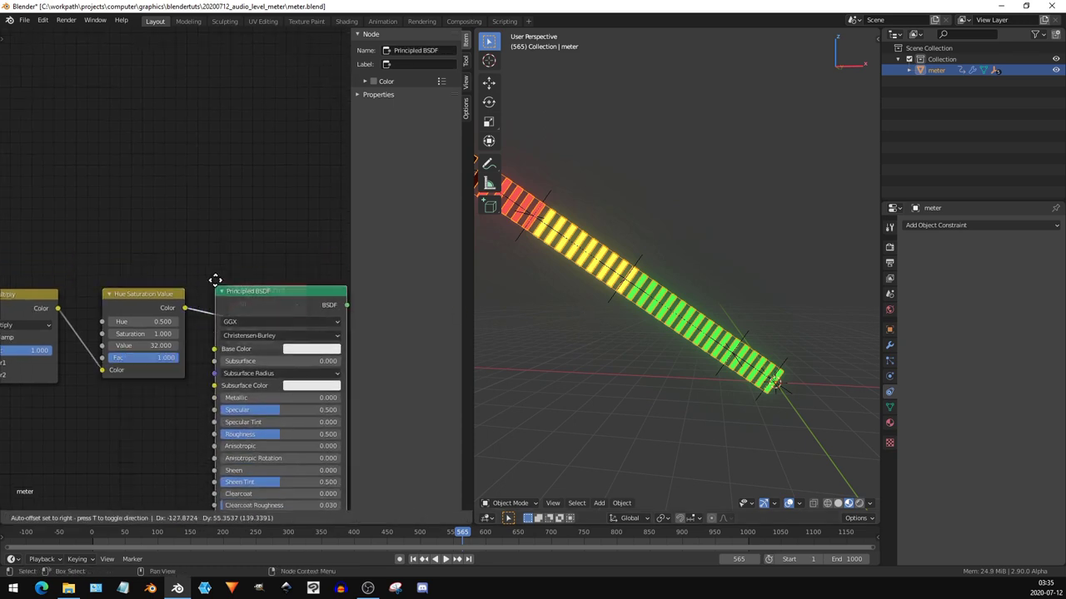
click(203, 246)
scroll(117, 348, down, 3)
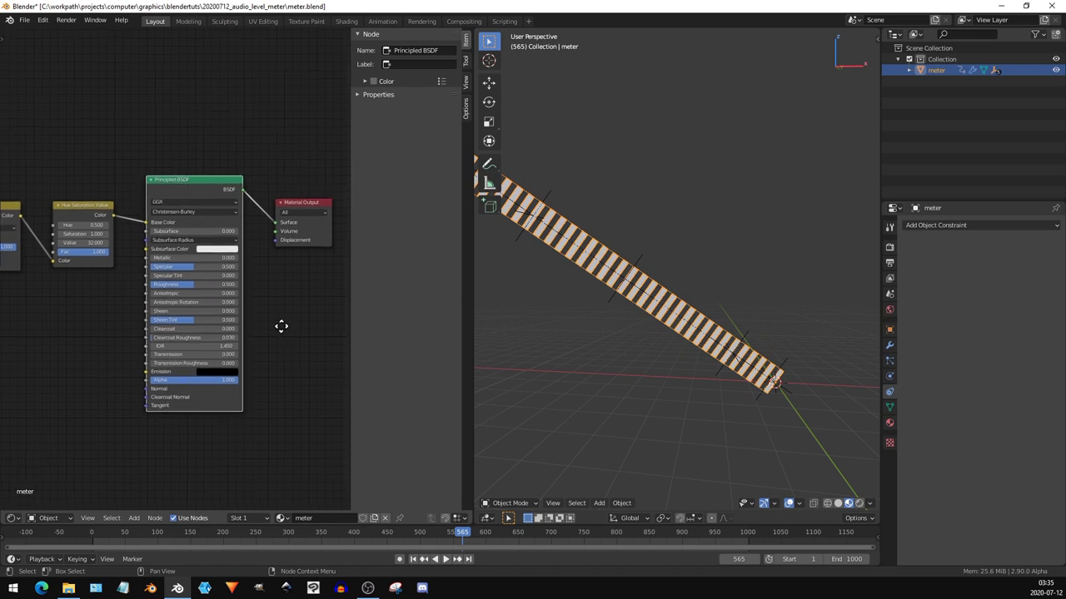
middle_drag(281, 326, 274, 309)
scroll(264, 292, up, 2)
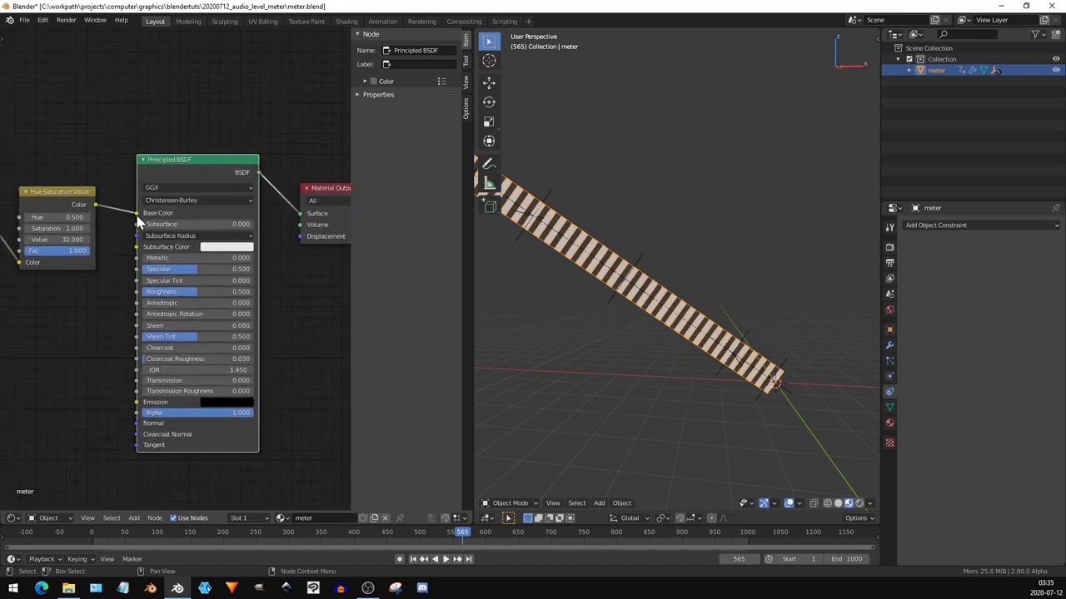
- Move the colour link from Base Color to Emission and view the meter in Rendered shading
drag(137, 214, 114, 280)
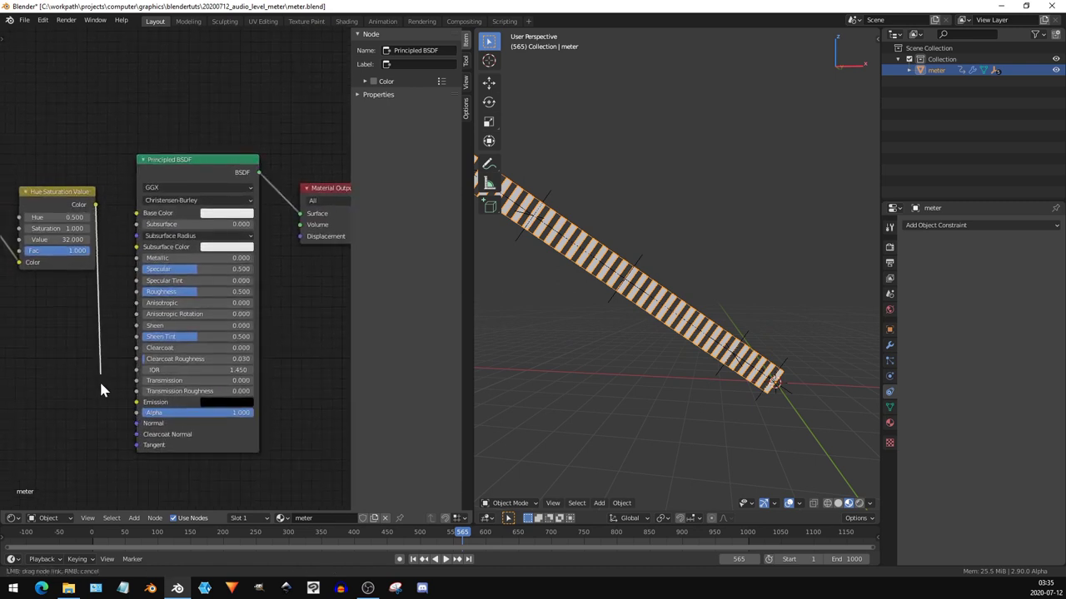
drag(100, 389, 145, 405)
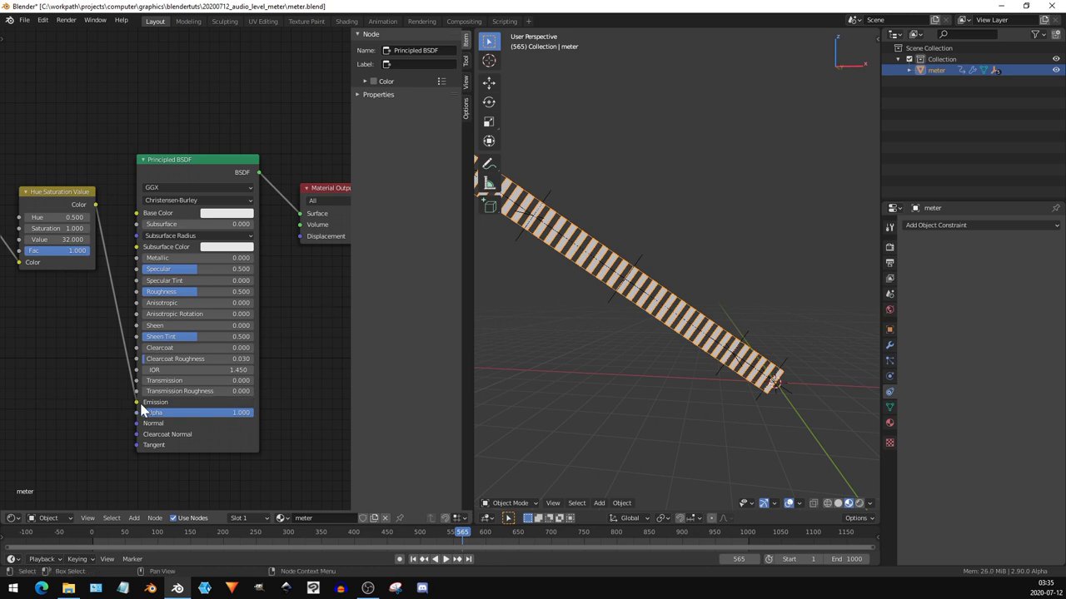
key(z)
mouse_move(633, 338)
middle_down()
mouse_move(647, 361)
mouse_move(632, 314)
mouse_move(721, 308)
middle_up()
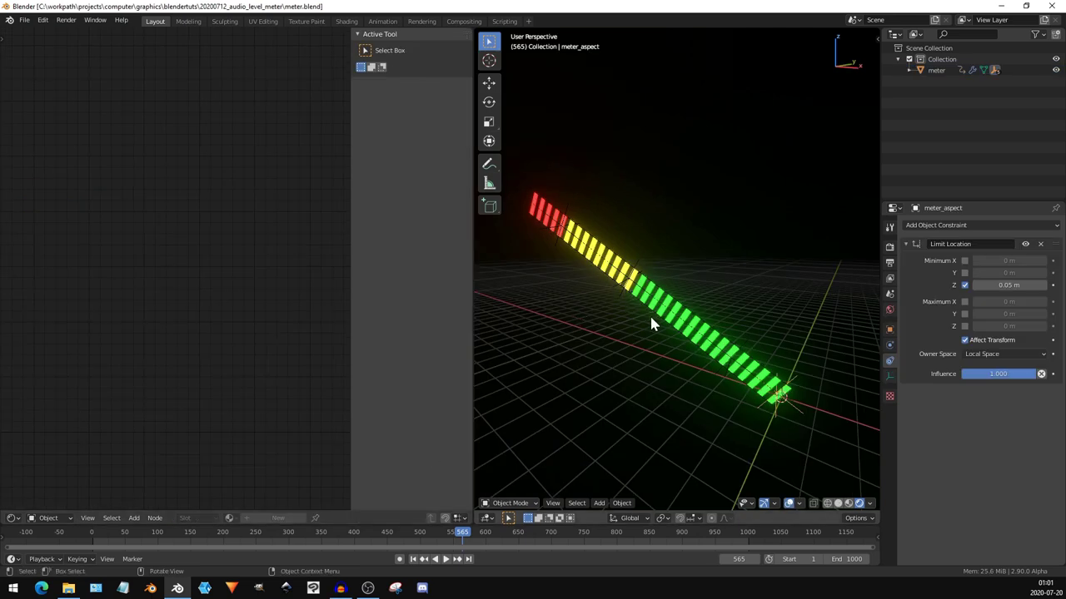
- Select meter_yellow in Material Preview, delete it, and reselect the meter to show its nodes
middle_drag(651, 323, 626, 282)
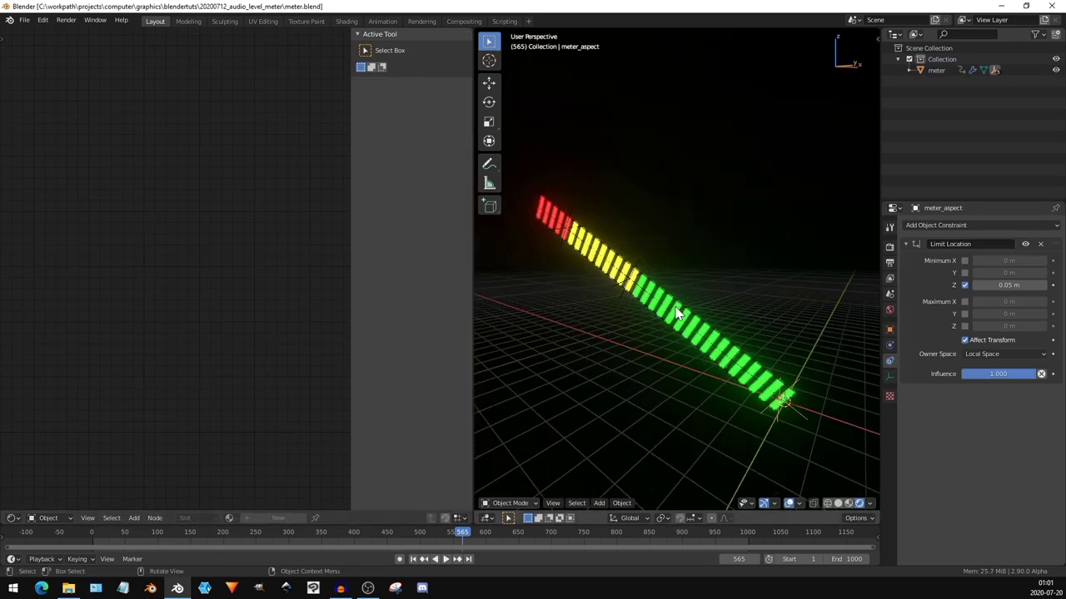
click(630, 301)
middle_drag(606, 308, 617, 323)
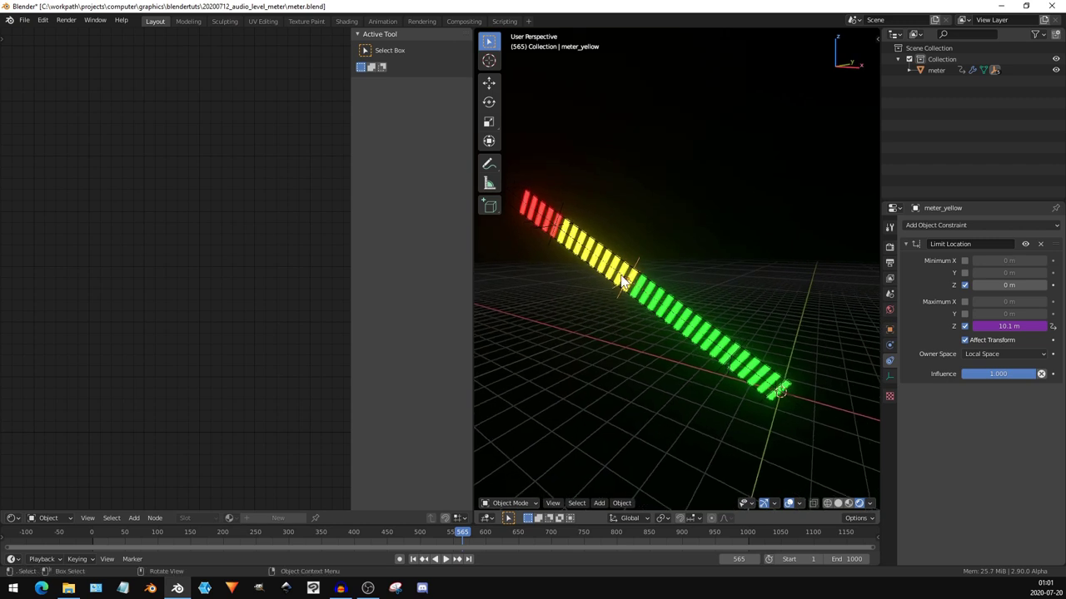
click(848, 504)
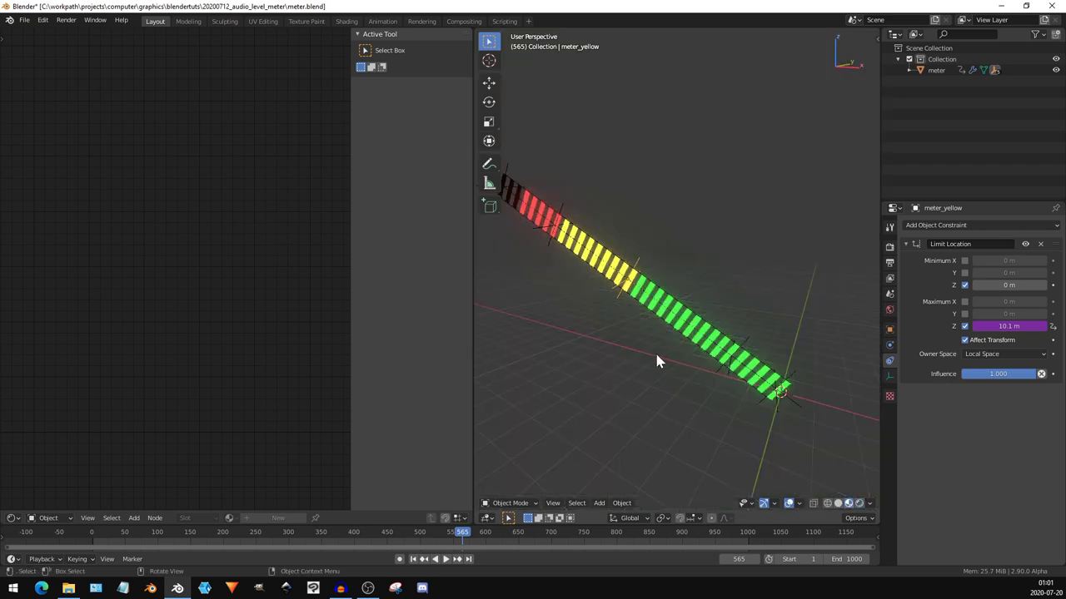
middle_drag(641, 348, 633, 330)
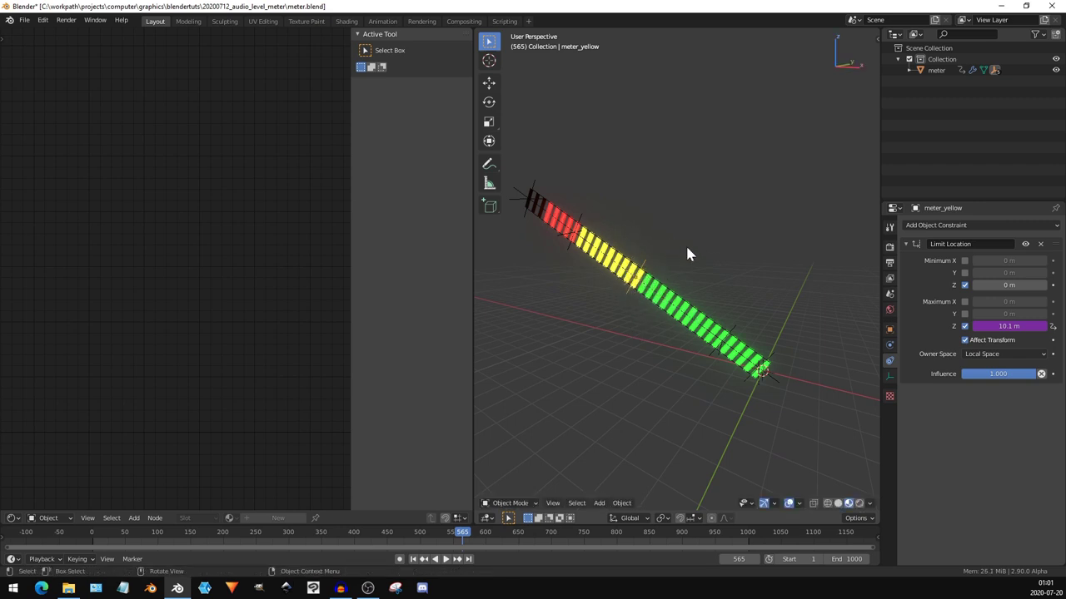
key(Delete)
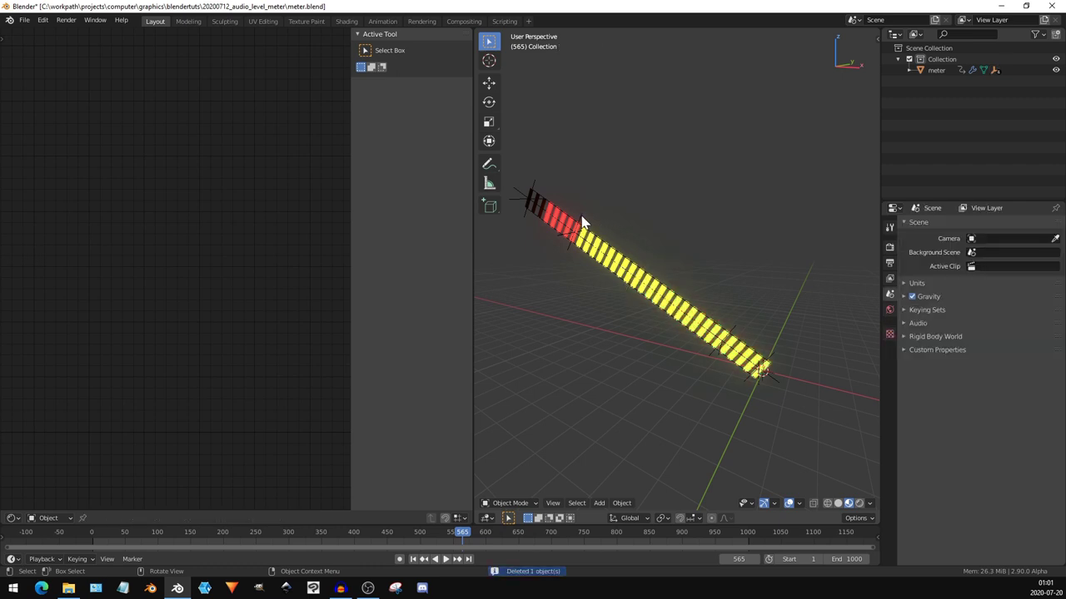
click(582, 223)
middle_drag(142, 345, 173, 306)
- Remove the drivers from the yellow and red thresholds and set them to 0.6 and 0.9
right_click(273, 219)
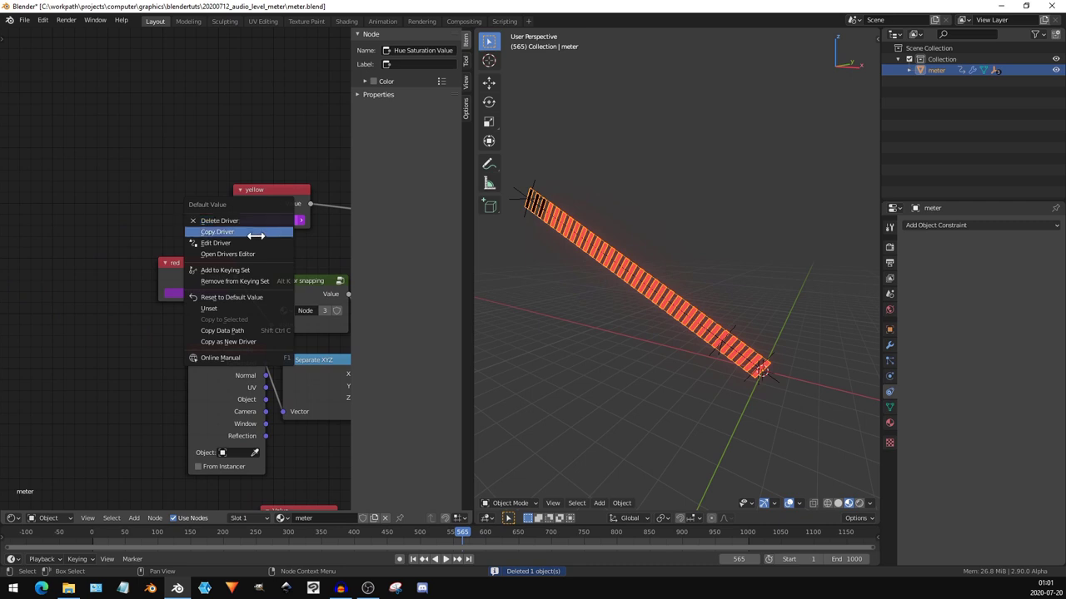
click(220, 222)
right_click(193, 292)
click(194, 294)
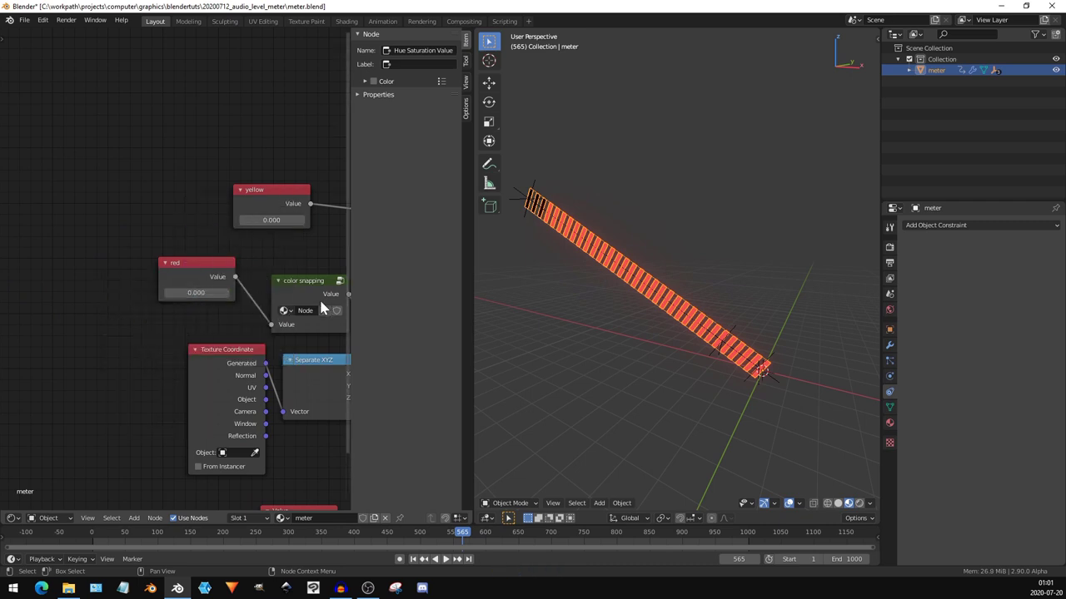
drag(271, 220, 287, 220)
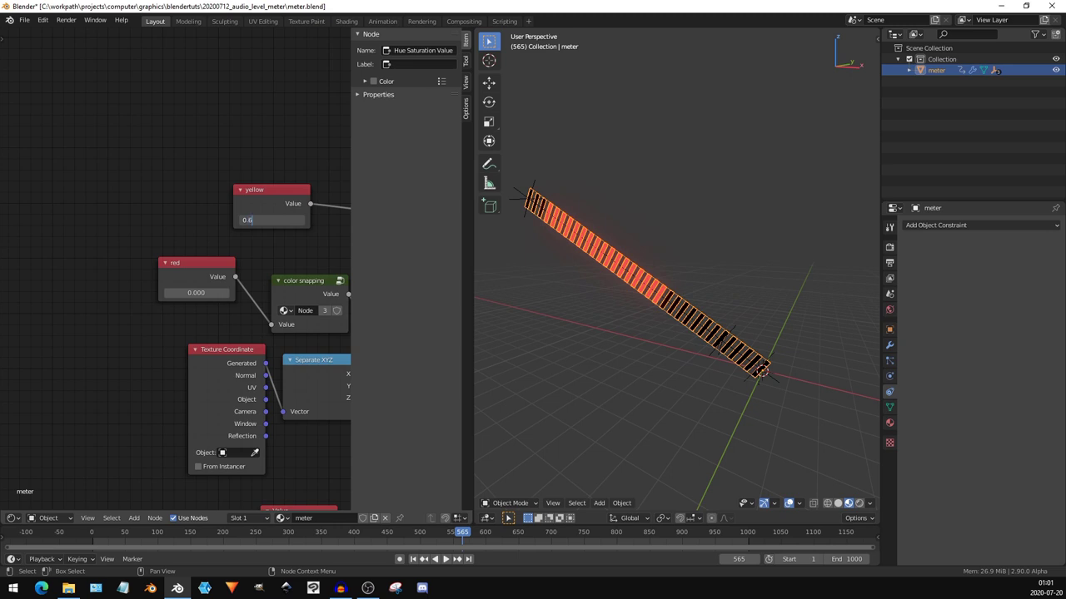
key(Return)
text(0.)
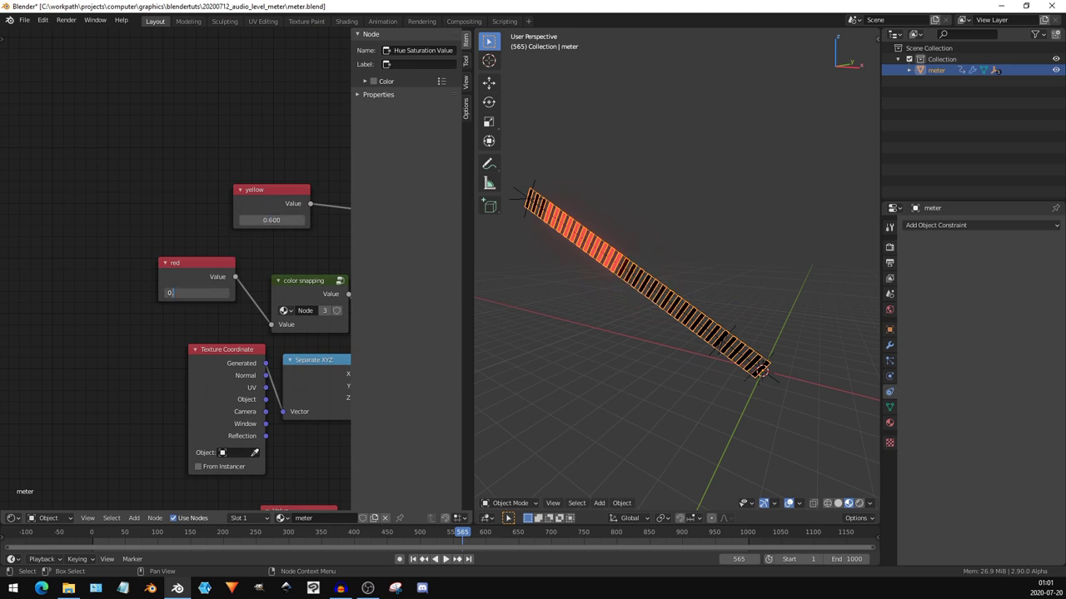
text(9)
key(Return)
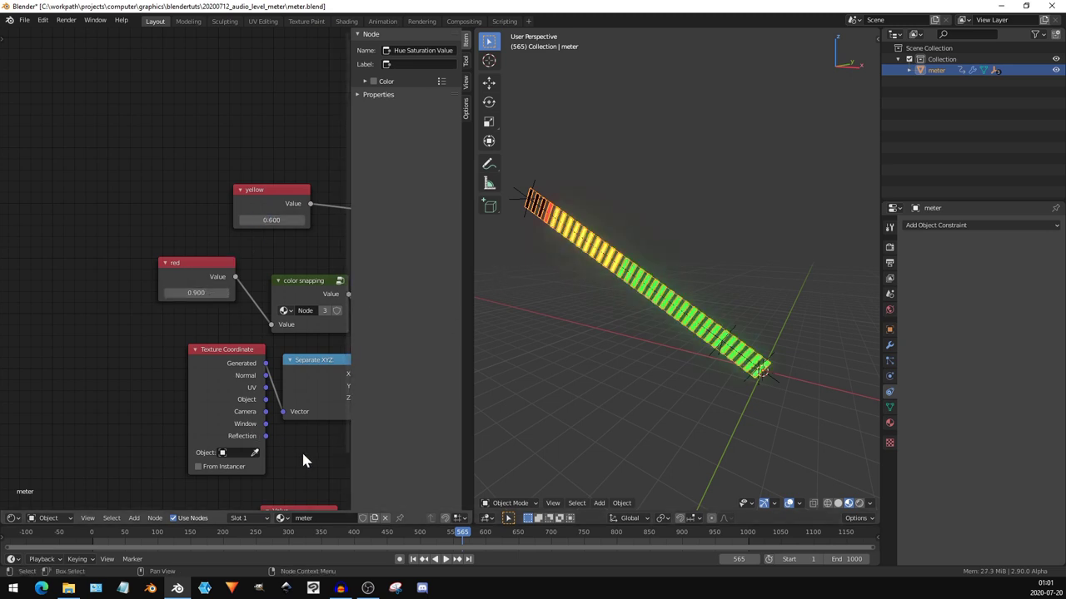
- Set the Value node to 1 and move meter_height to test the meter's bars
middle_drag(303, 460, 219, 458)
double_click(186, 492)
text(1)
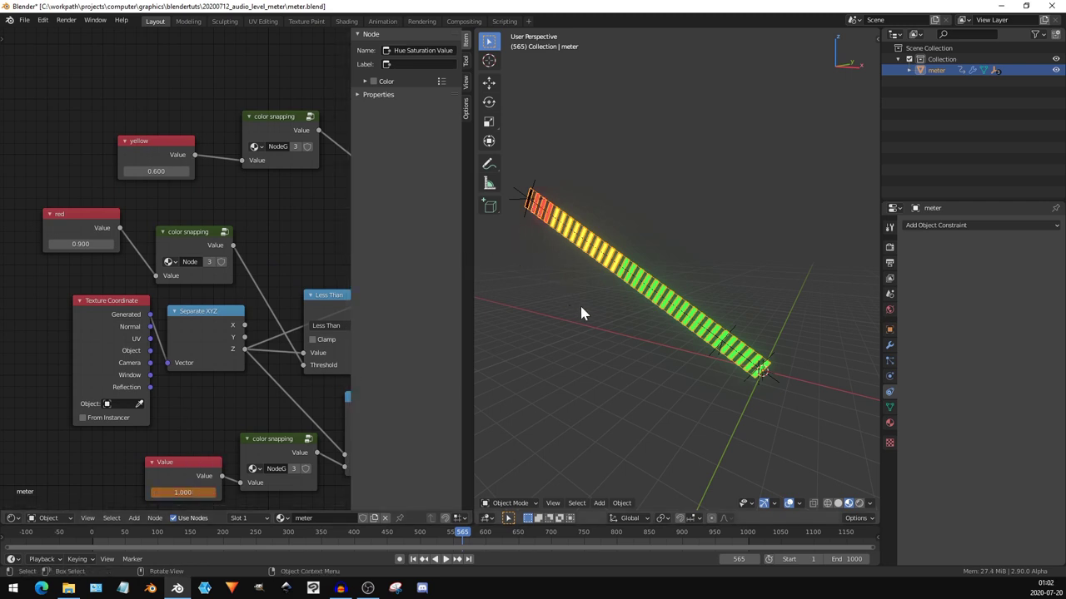
middle_drag(581, 313, 599, 268)
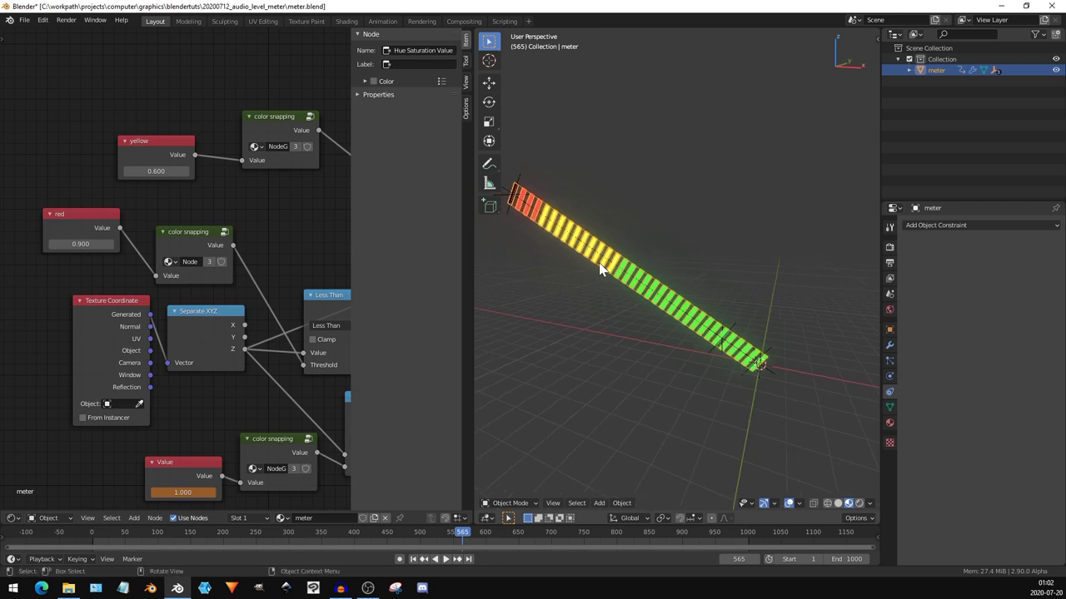
click(528, 183)
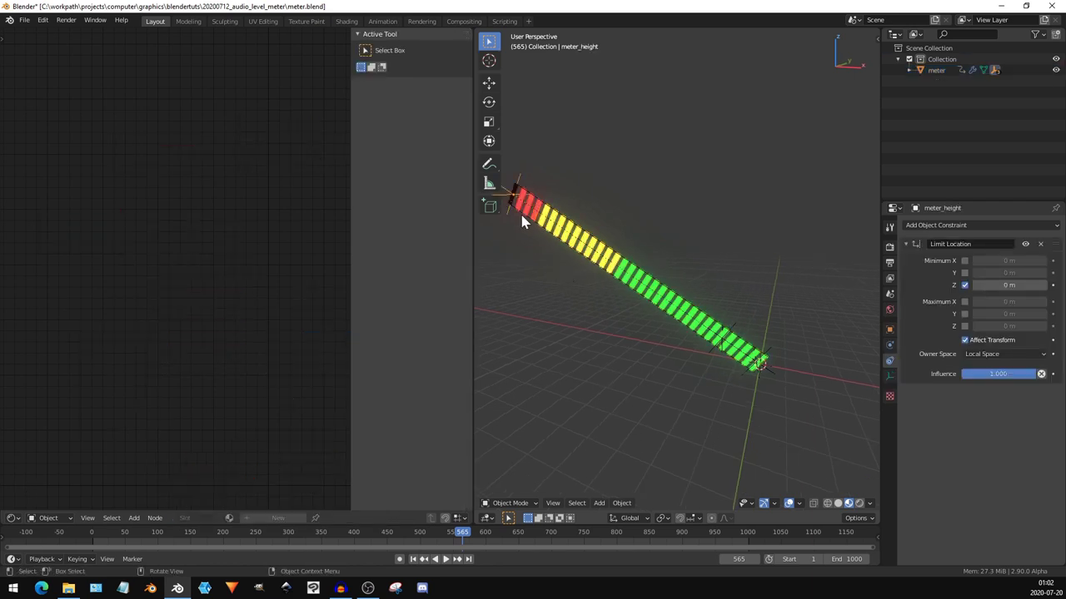
key(g)
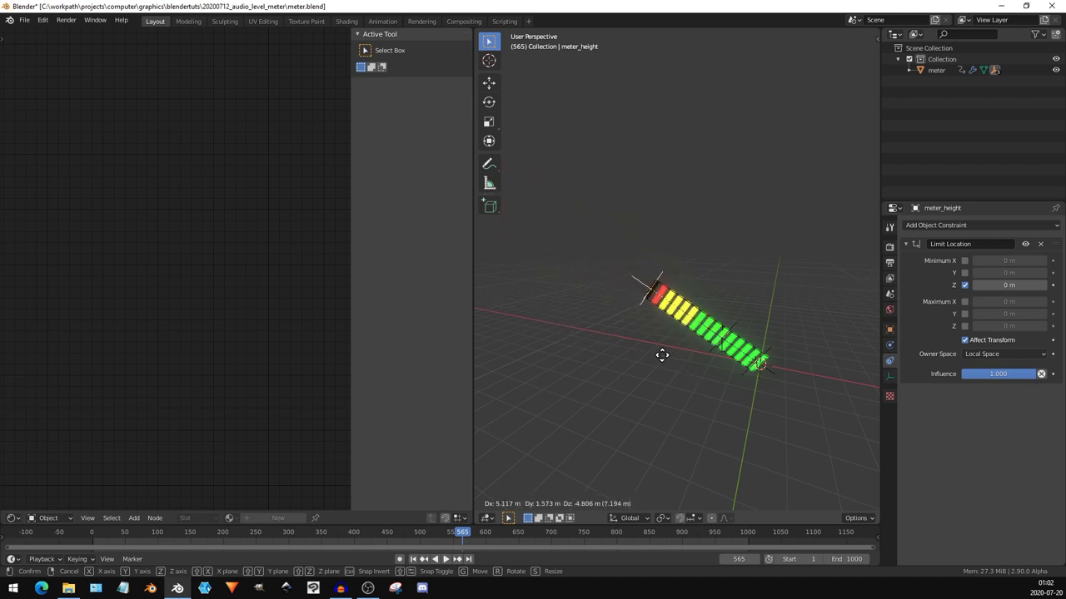
click(560, 325)
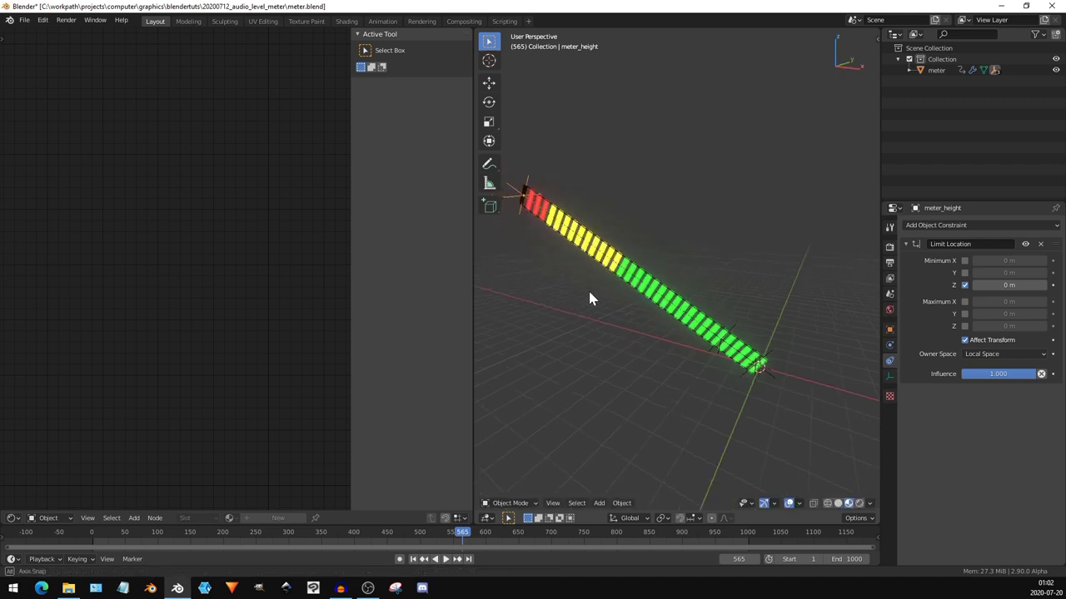
middle_drag(552, 274, 653, 286)
scroll(580, 300, up, 2)
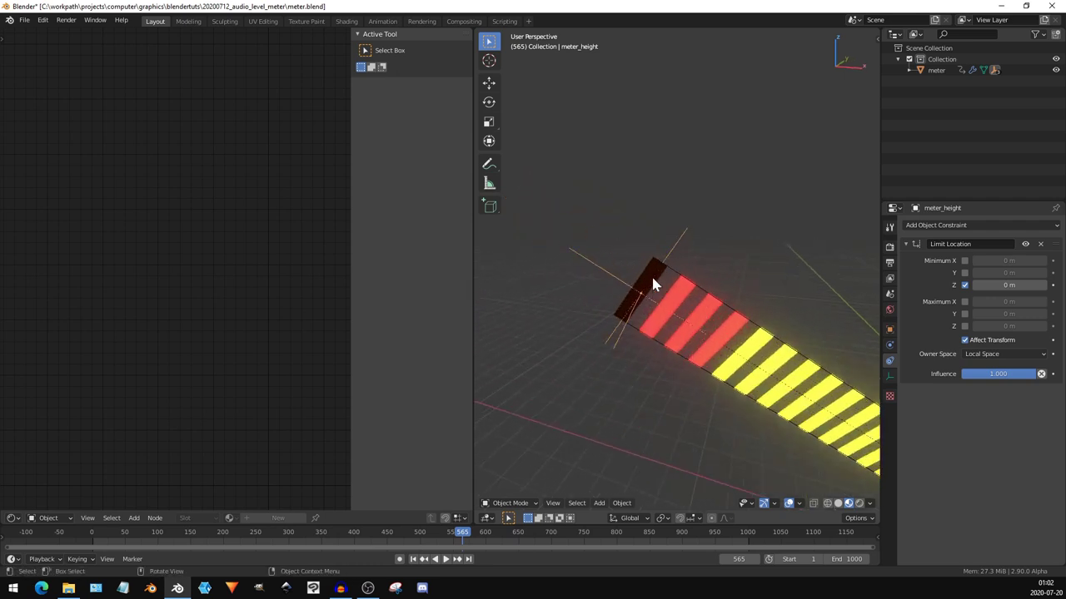
key(g)
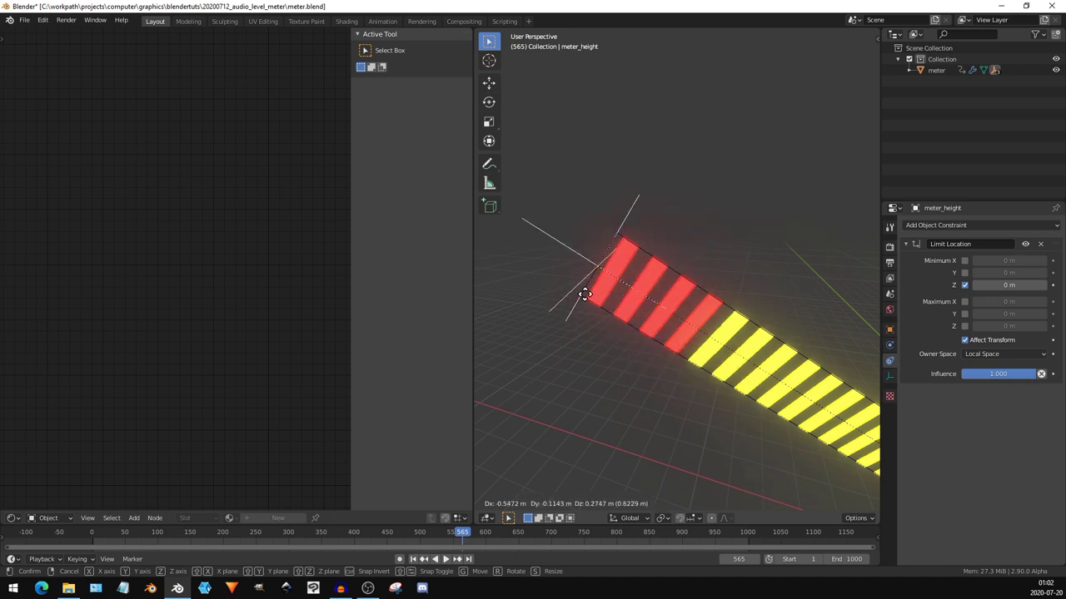
- Place meter_height, then change the node group's Round math node to Ceil
click(657, 313)
click(685, 299)
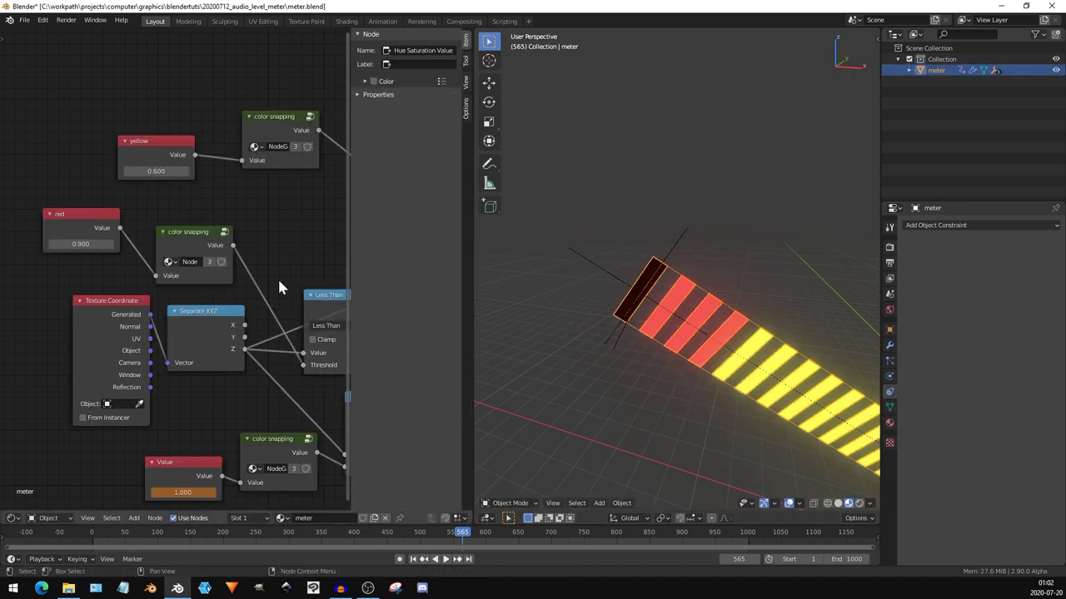
click(187, 241)
scroll(187, 246, up, 2)
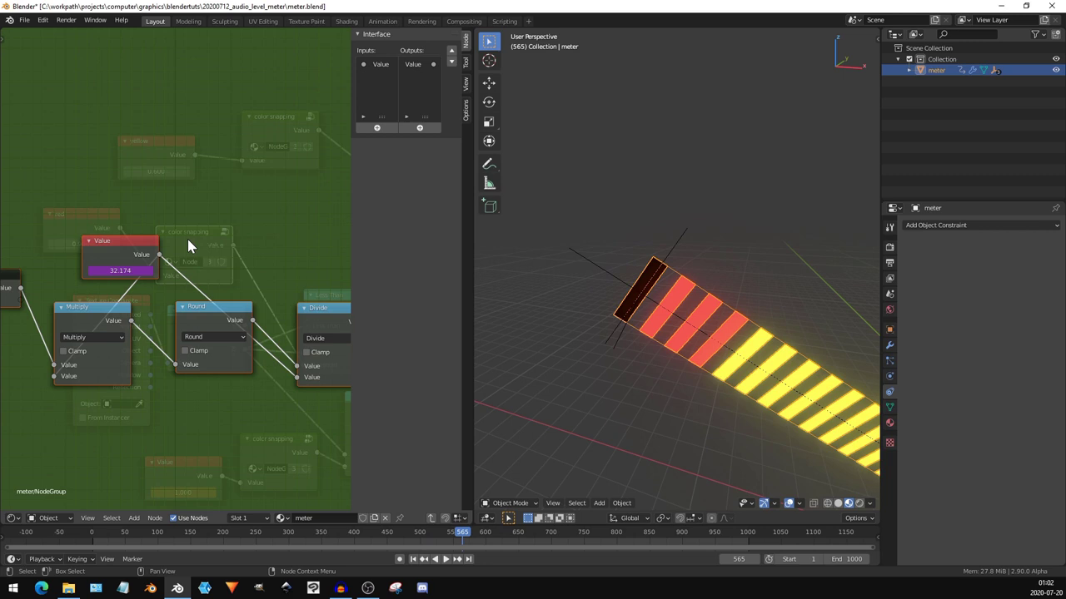
click(214, 309)
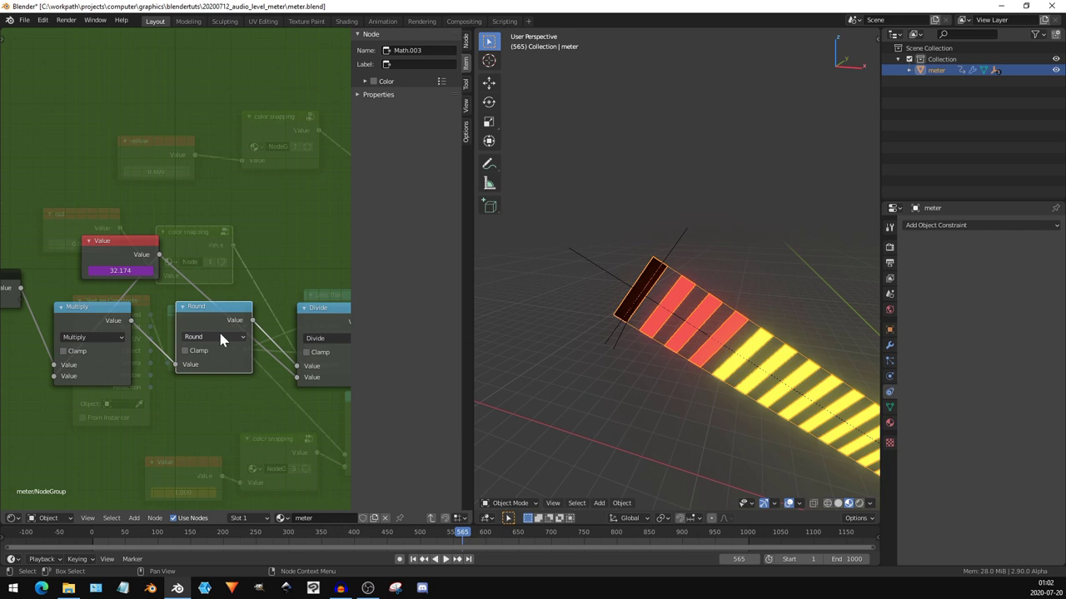
click(222, 337)
click(237, 338)
click(237, 338)
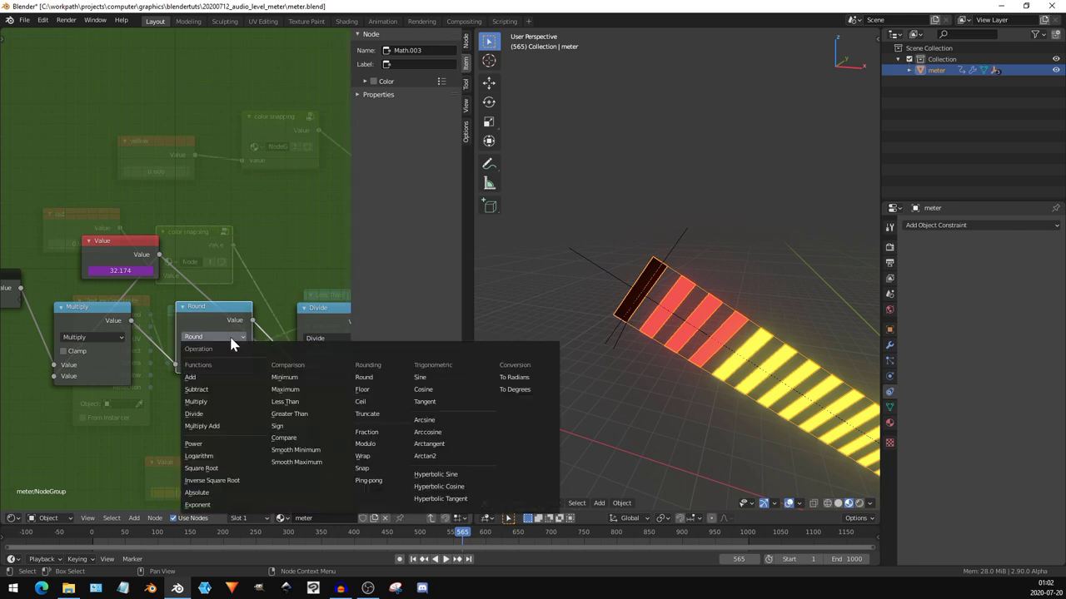
click(376, 400)
- Move meter_height again to check that partly reached segments now light fully
click(637, 354)
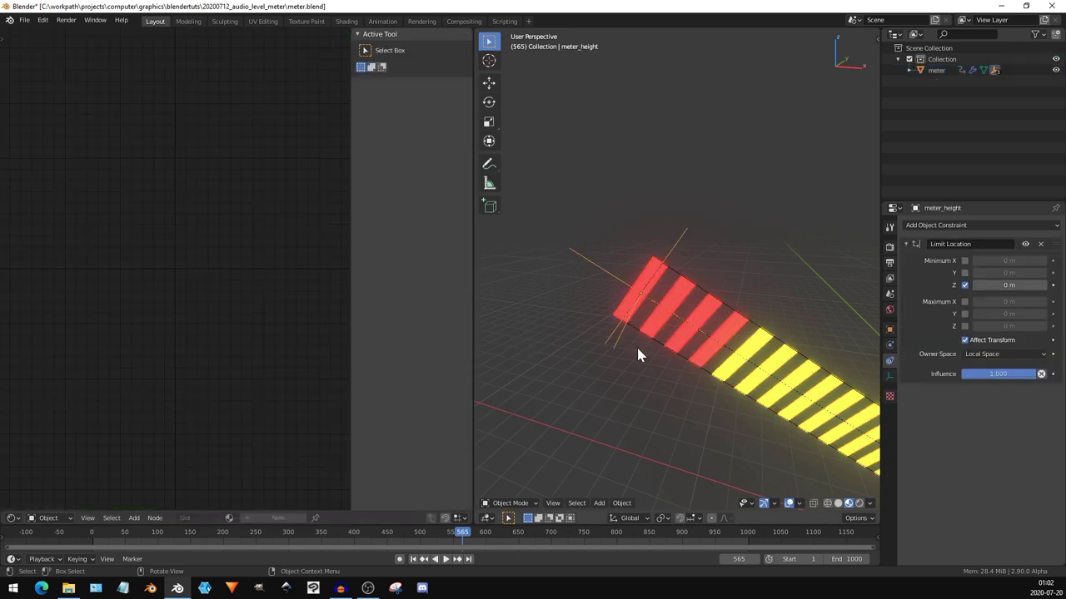
key(g)
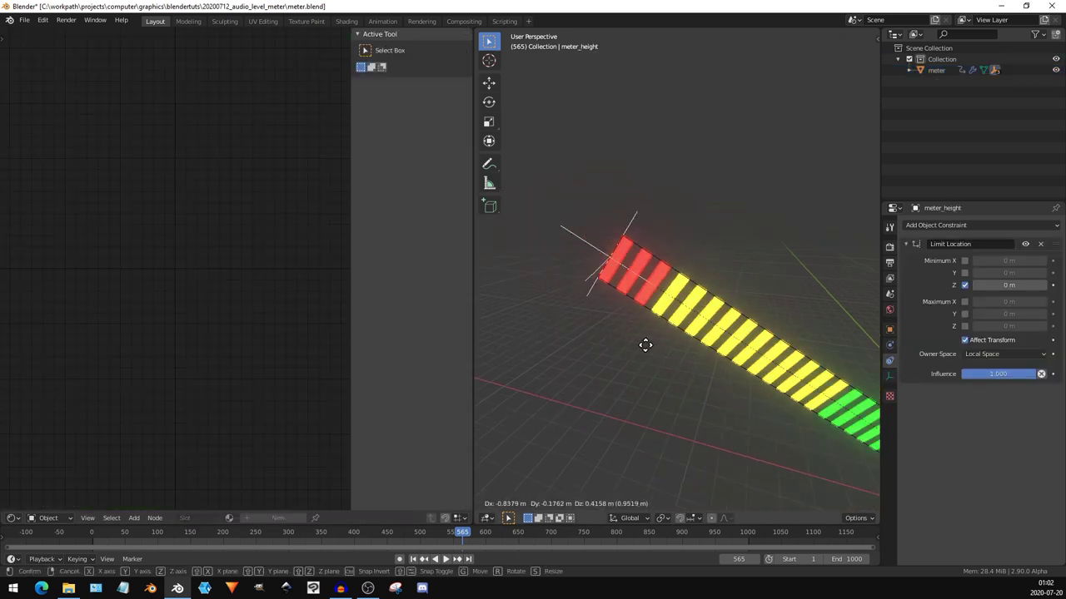
click(617, 352)
click(708, 334)
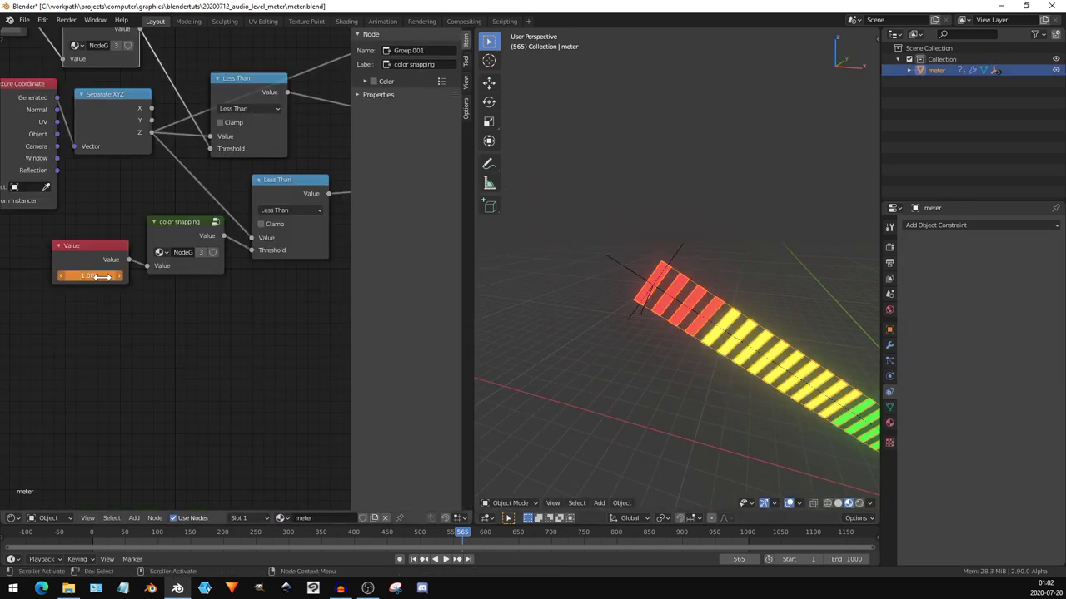
middle_drag(80, 297, 108, 322)
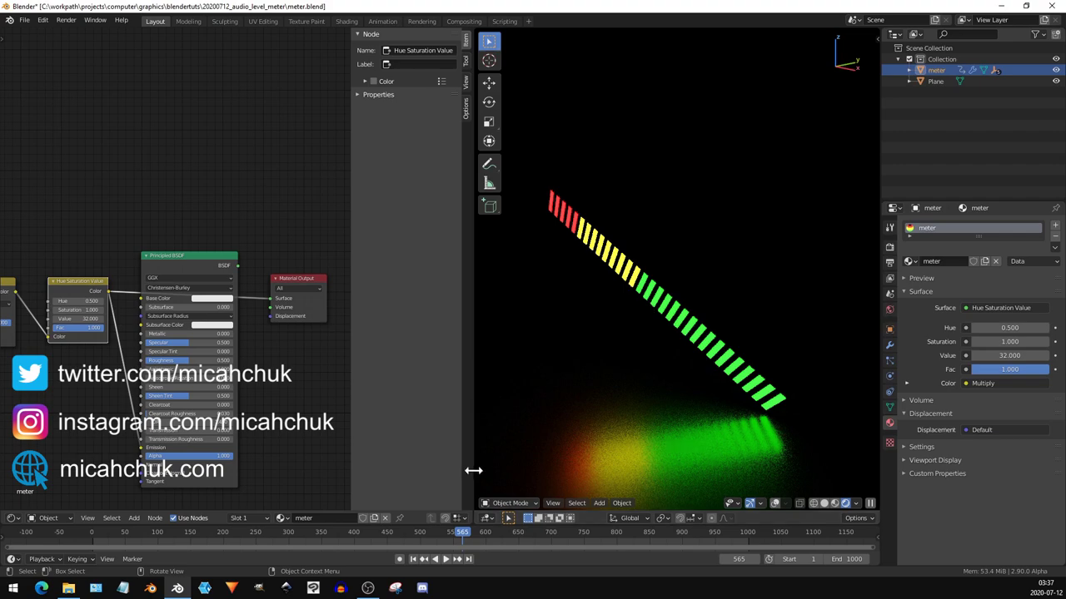
- Join the node editor into the 3D viewport, then zoom out and orbit around the glowing meter
mouse_move(480, 517)
mouse_down()
mouse_move(445, 496)
mouse_move(442, 450)
mouse_up()
scroll(458, 443, down, 4)
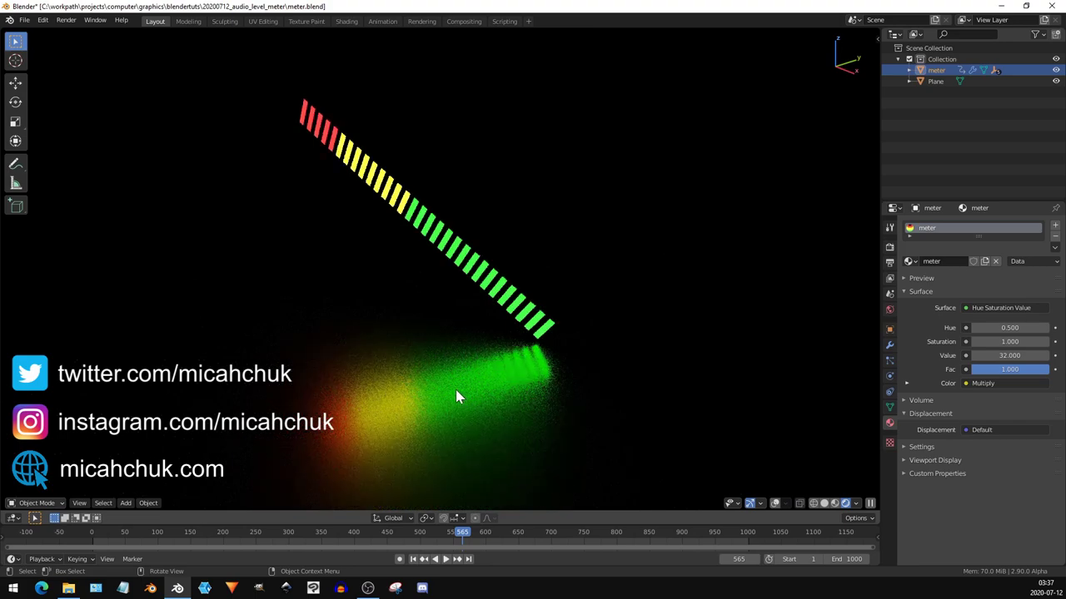
middle_drag(487, 354, 436, 361)
middle_drag(594, 330, 469, 381)
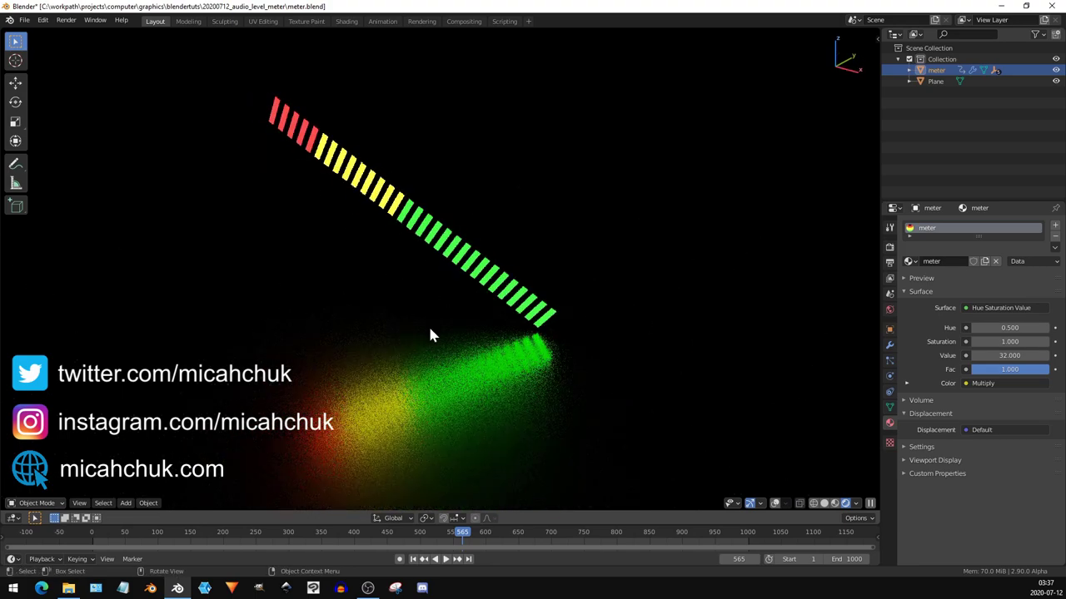
middle_drag(497, 345, 488, 315)
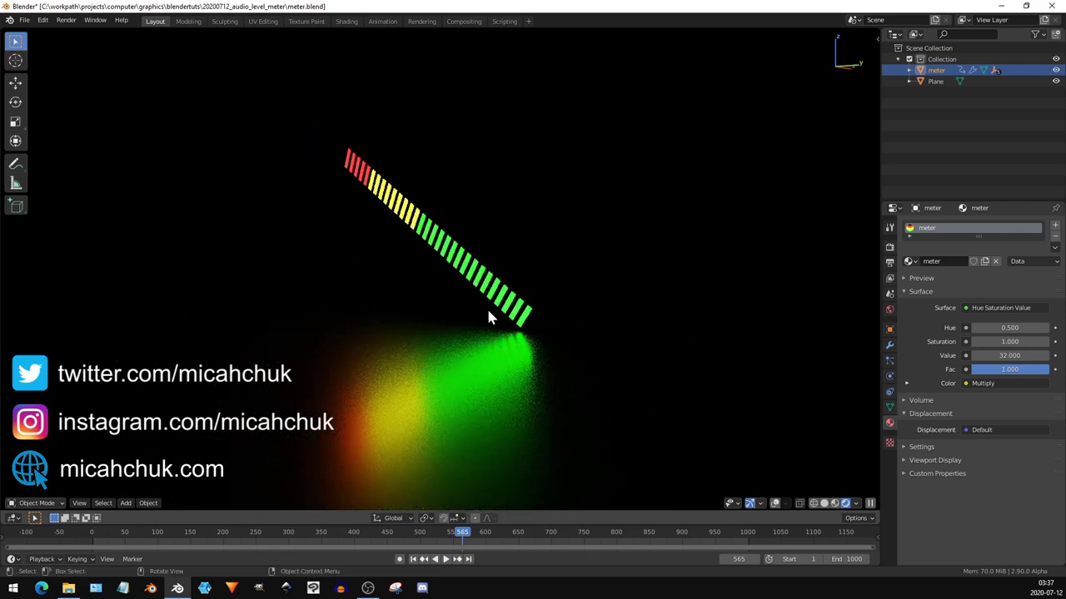